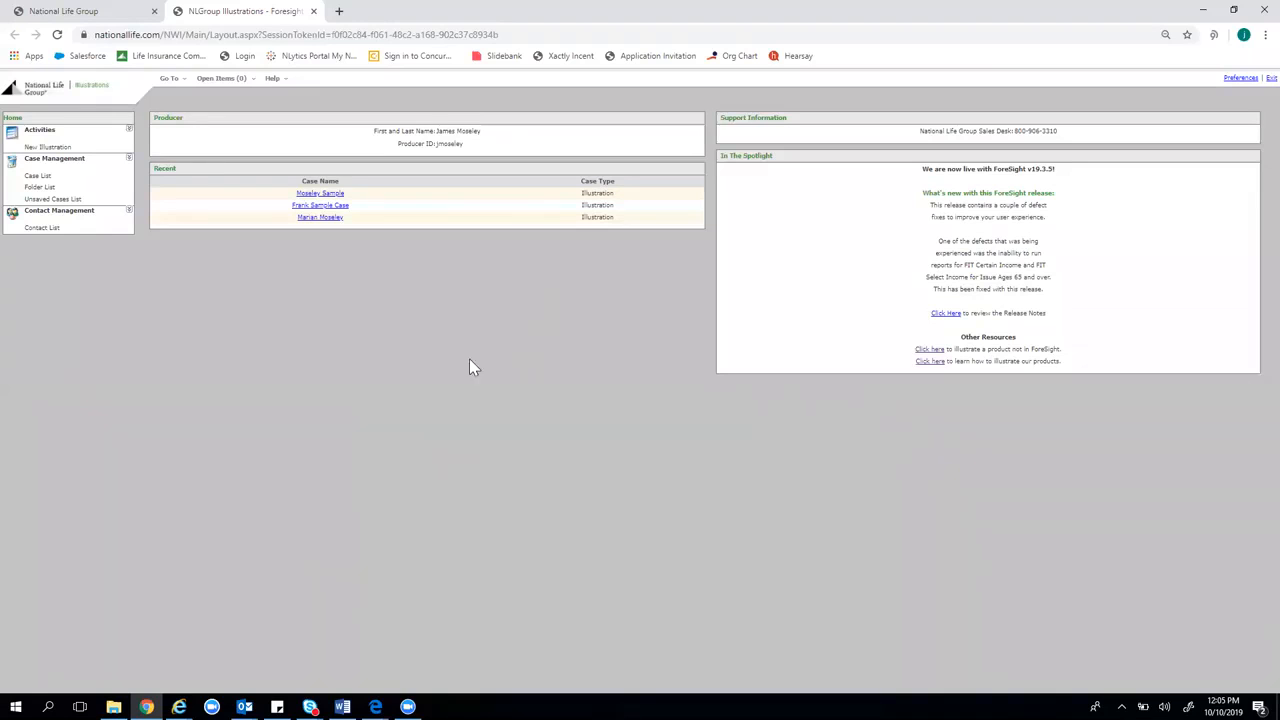
# Open the Start New Illustration dialog from the Activities panel
pyautogui.click(76, 150)
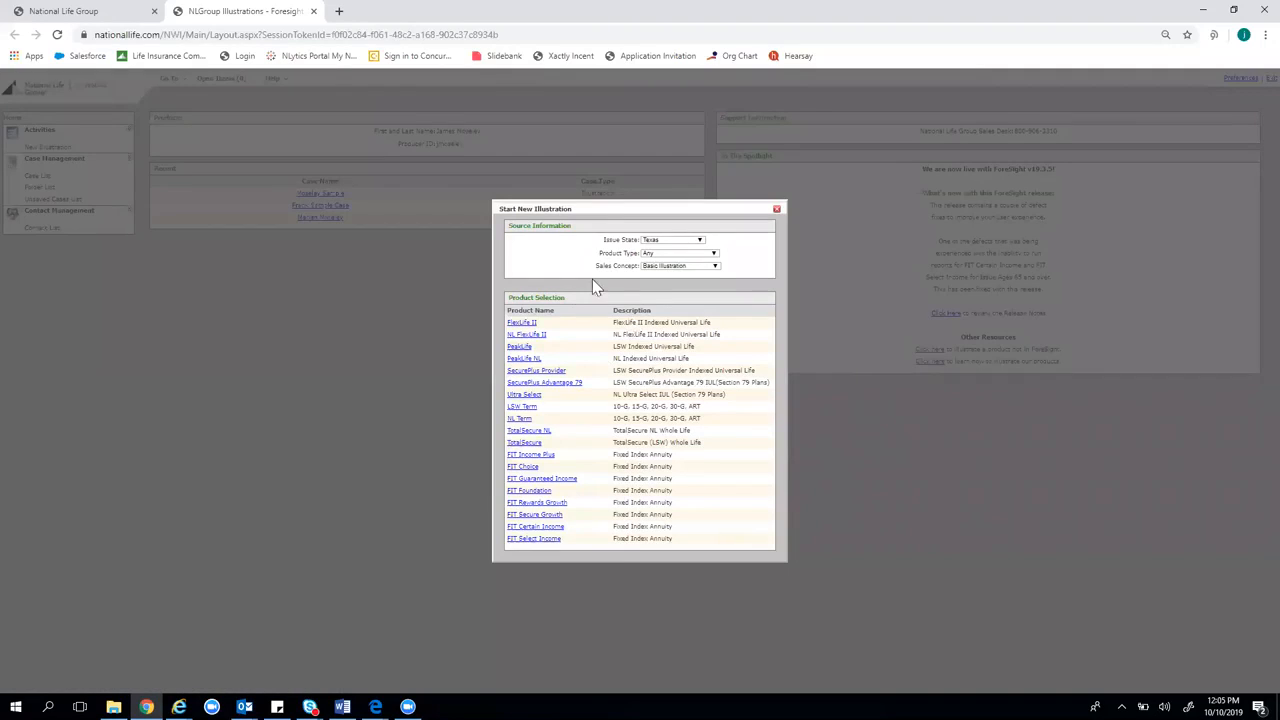
# Keep the product type filter on Any and start a FlexLife II illustration
pyautogui.click(648, 256)
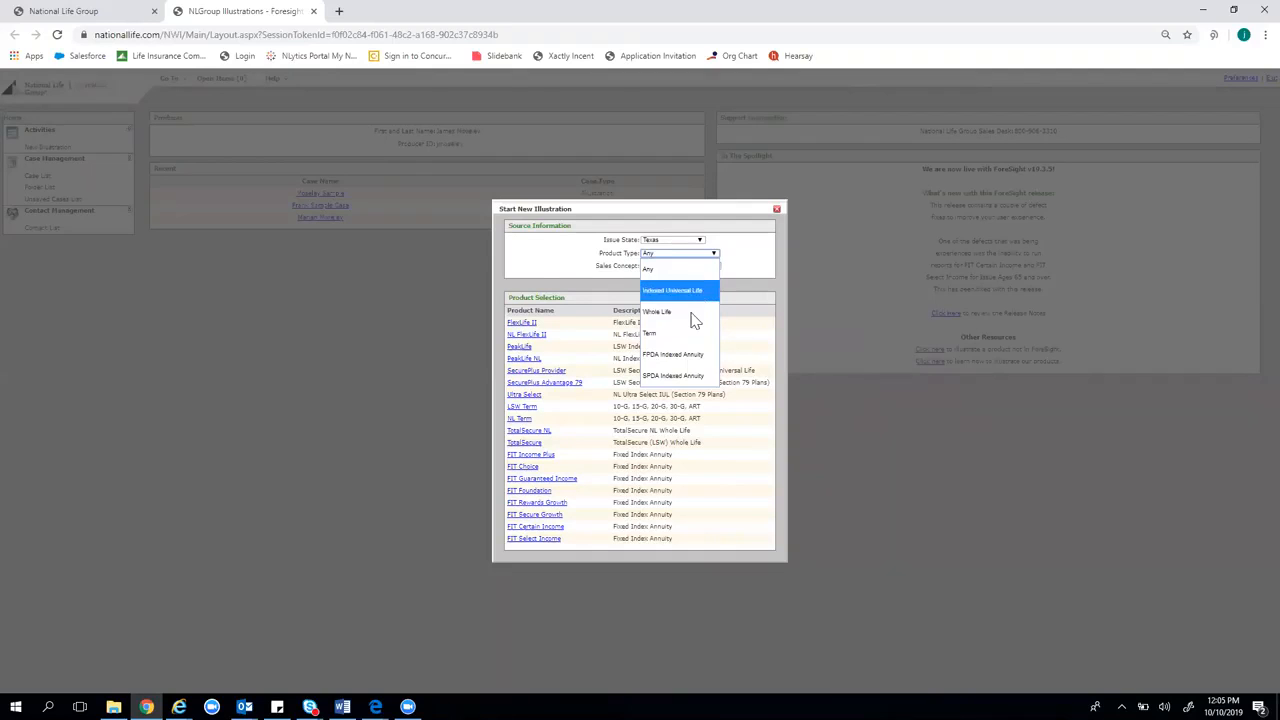
pyautogui.doubleClick(542, 262)
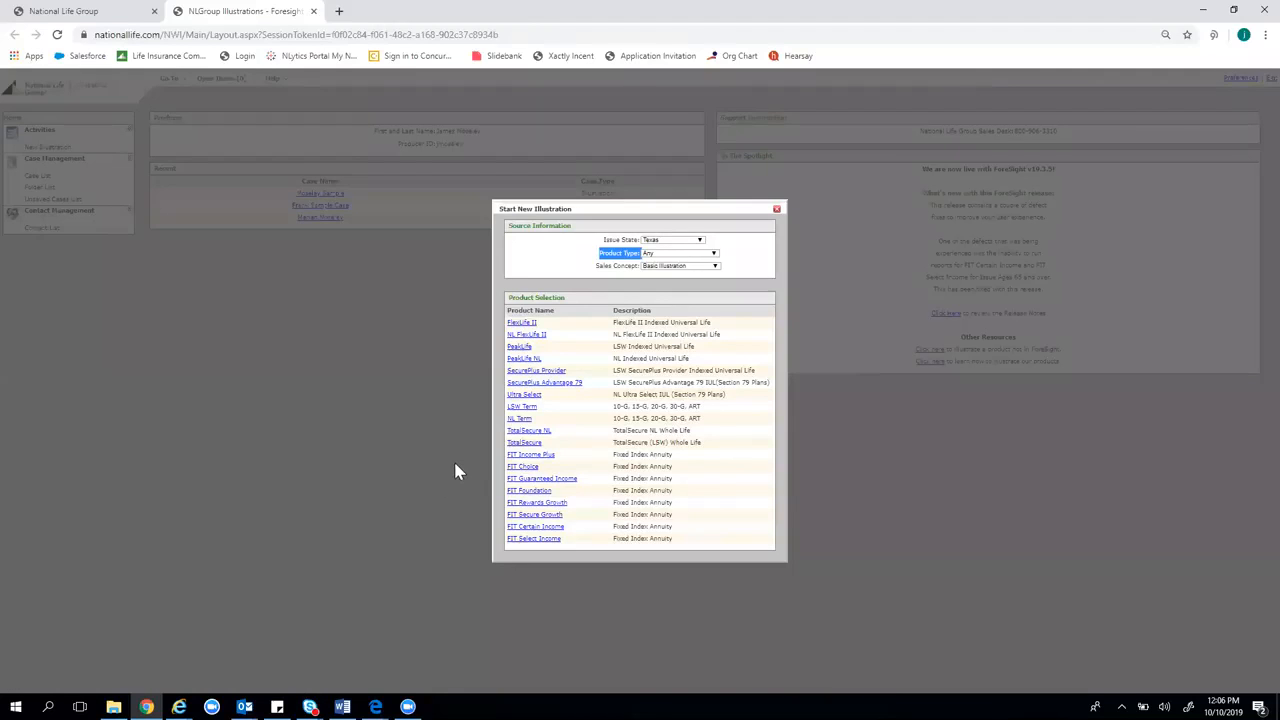
pyautogui.click(523, 323)
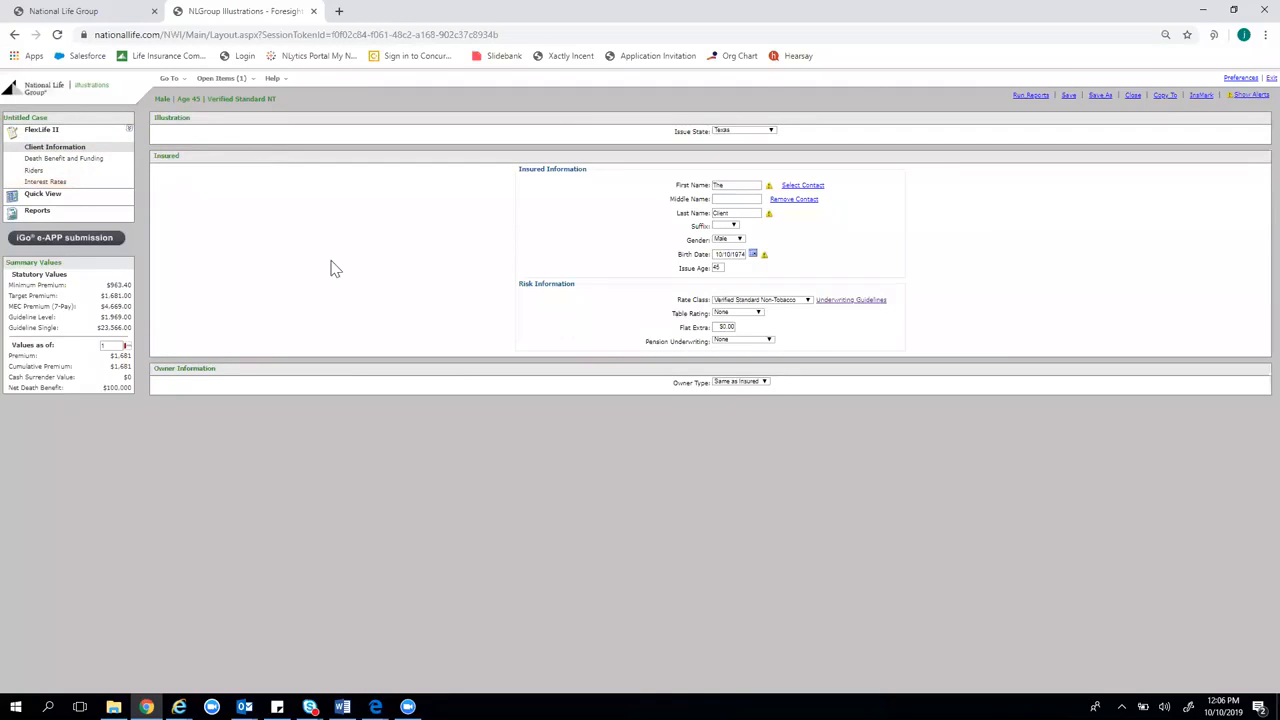
# Replace the placeholder insured first and last name with the insured's name
pyautogui.moveTo(80, 152)
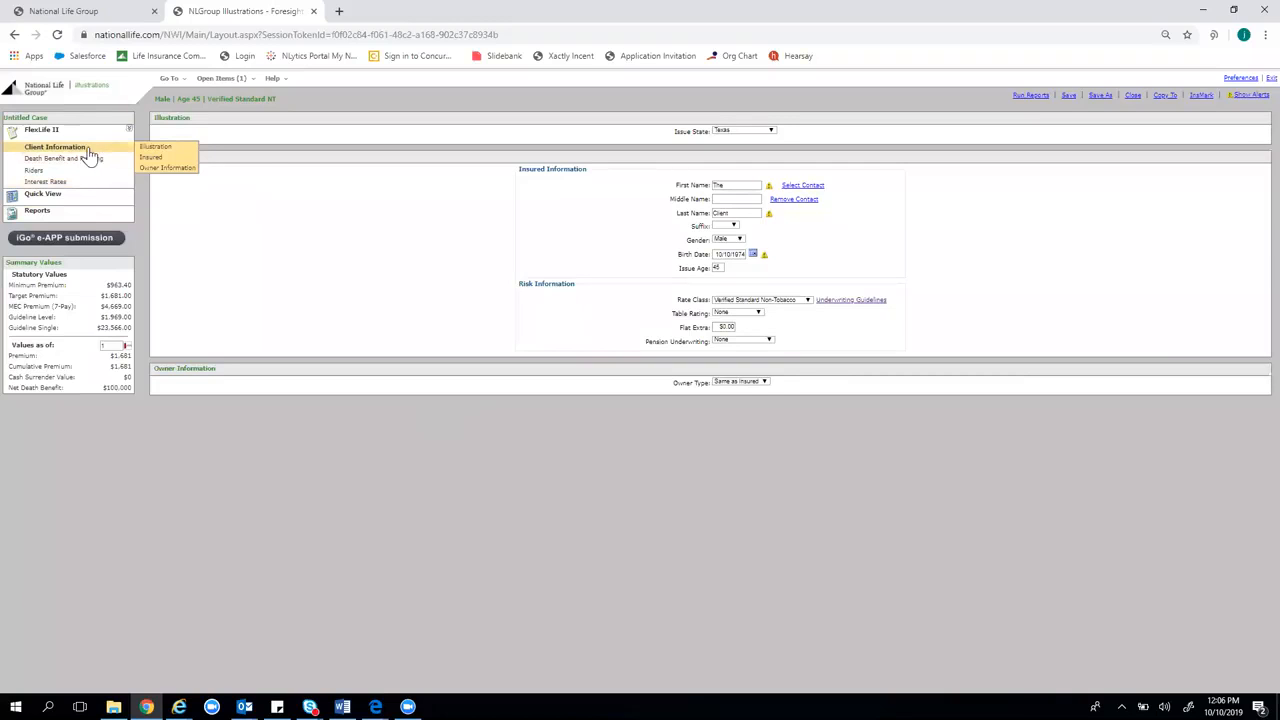
pyautogui.moveTo(771, 190)
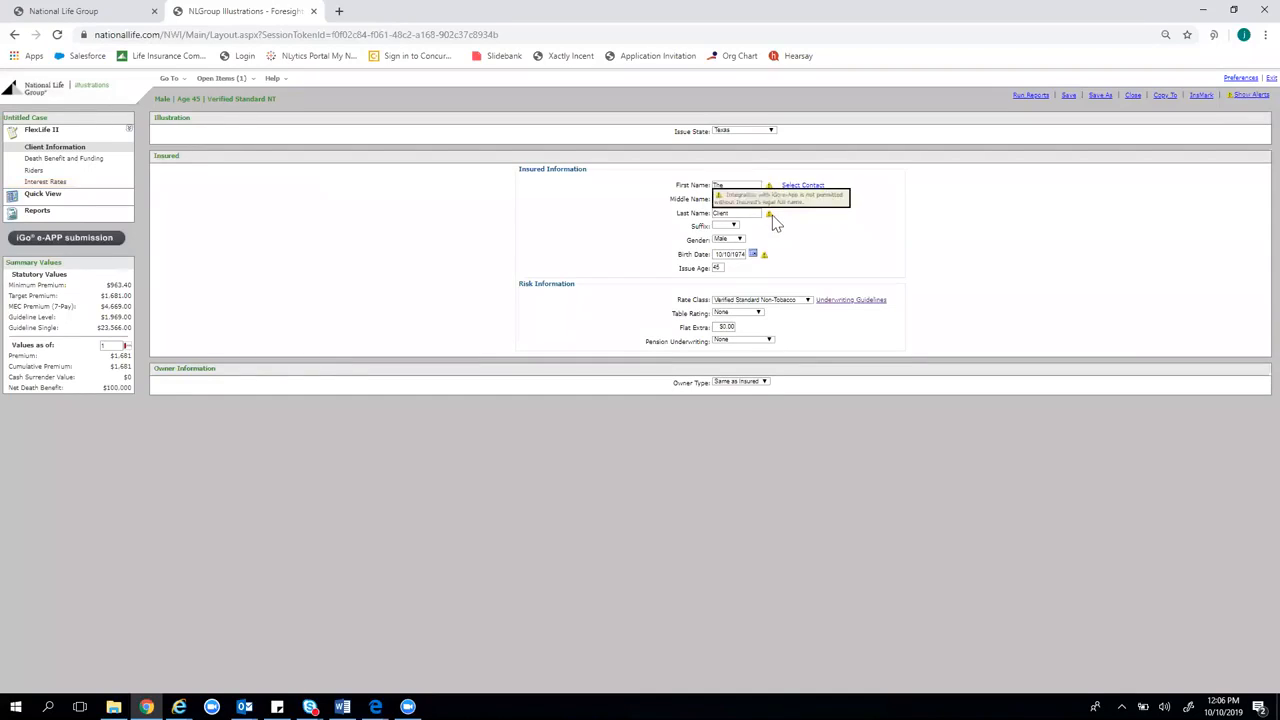
pyautogui.moveTo(768, 262)
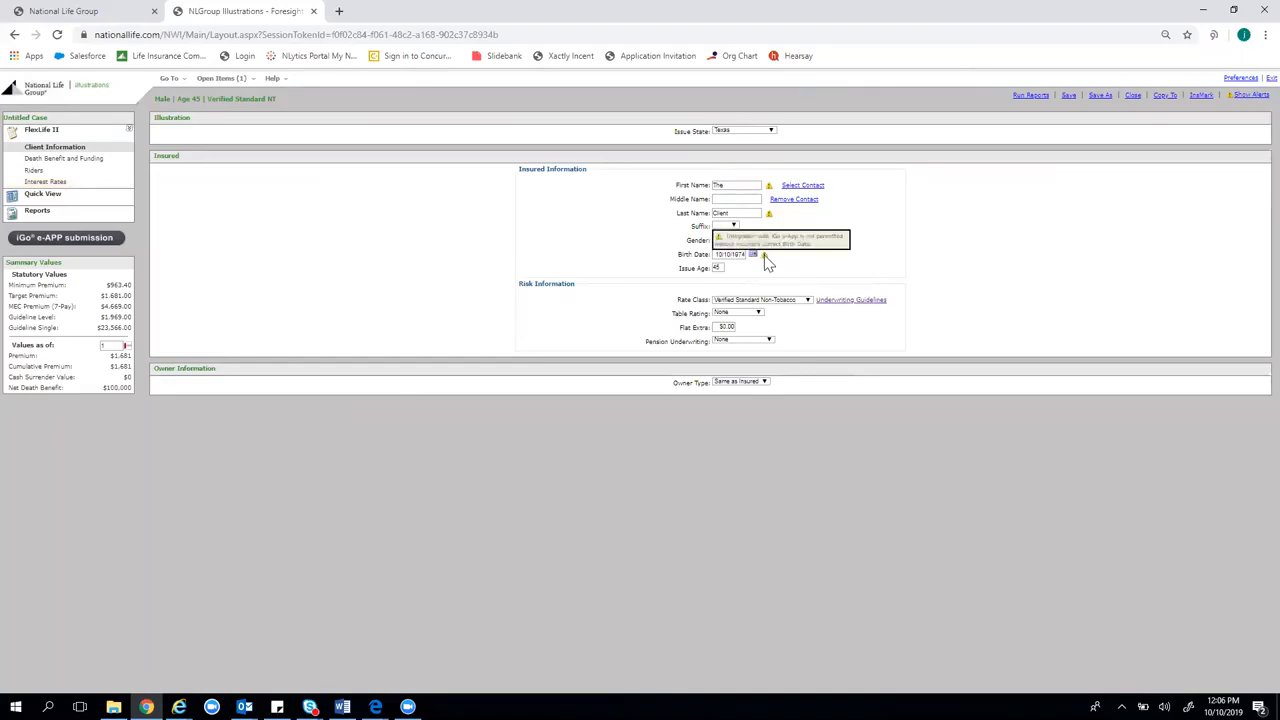
pyautogui.doubleClick(736, 188)
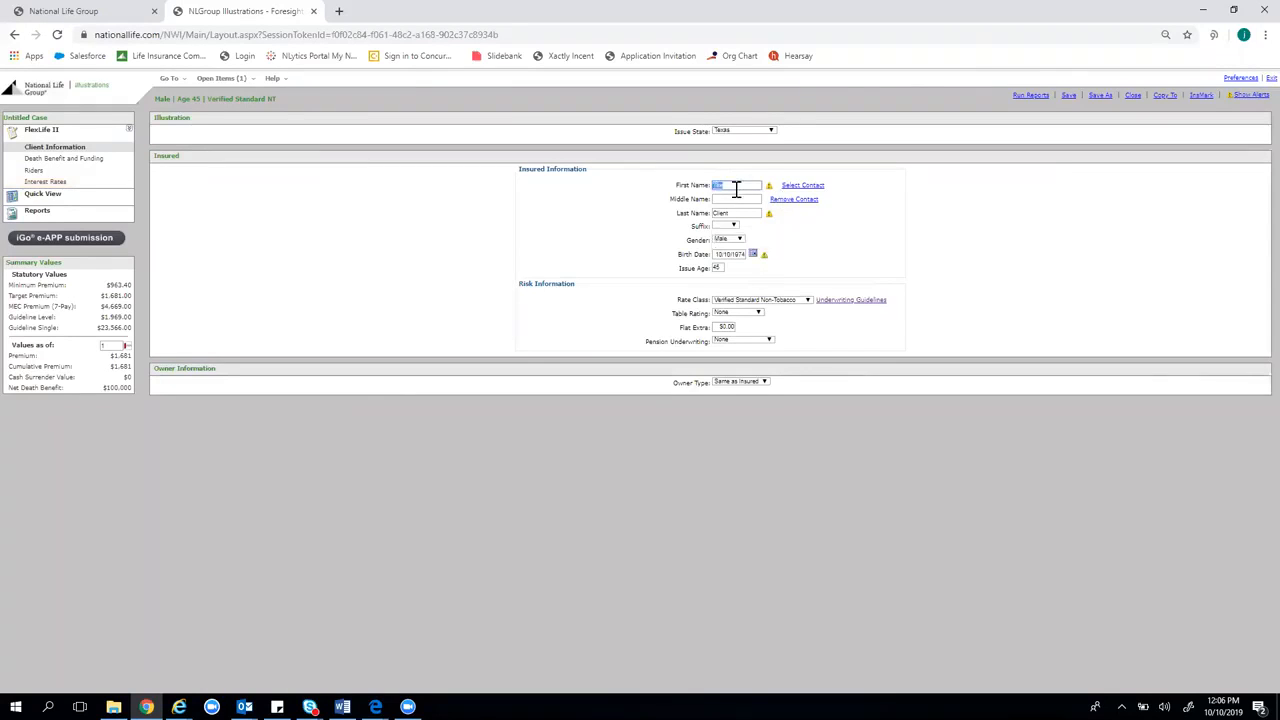
pyautogui.press('Tab')
pyautogui.press('Tab')
pyautogui.press('Tab')
# Set the insured's gender to Female and birth date to 10/10/2001, giving issue age 18
pyautogui.click(740, 240)
pyautogui.click(740, 276)
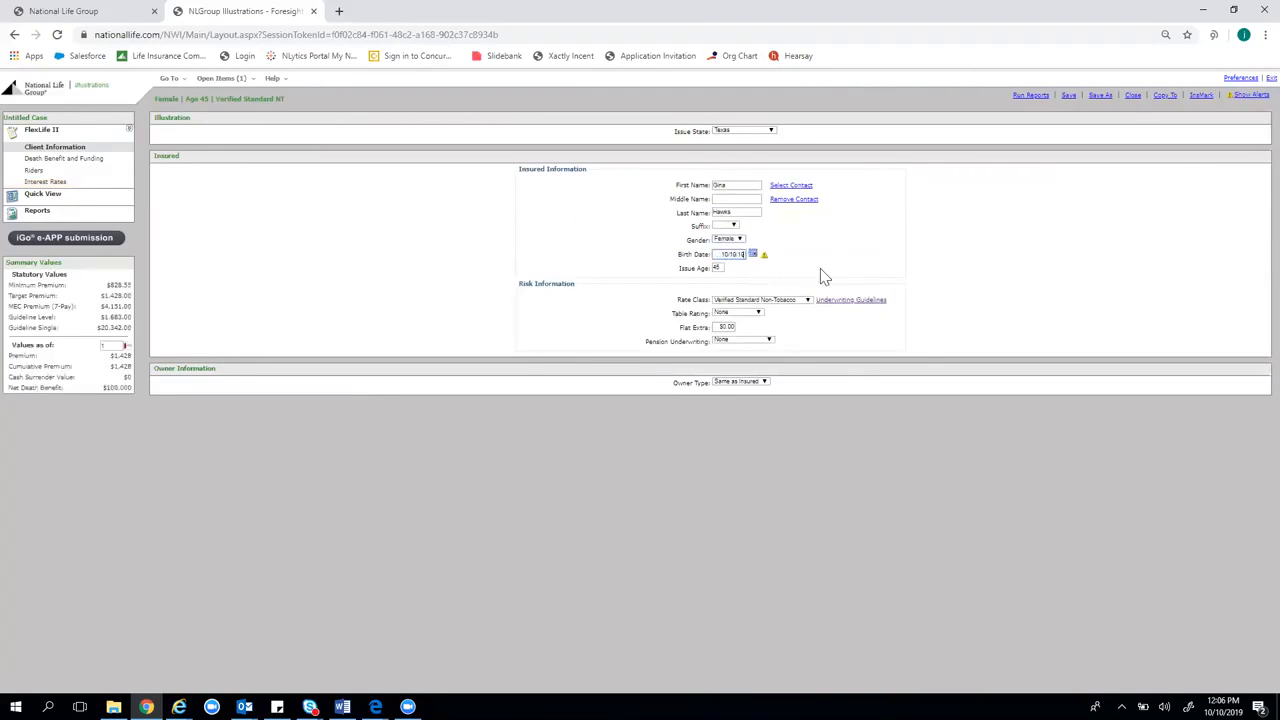
pyautogui.write('10/10/2001')
pyautogui.click(1043, 199)
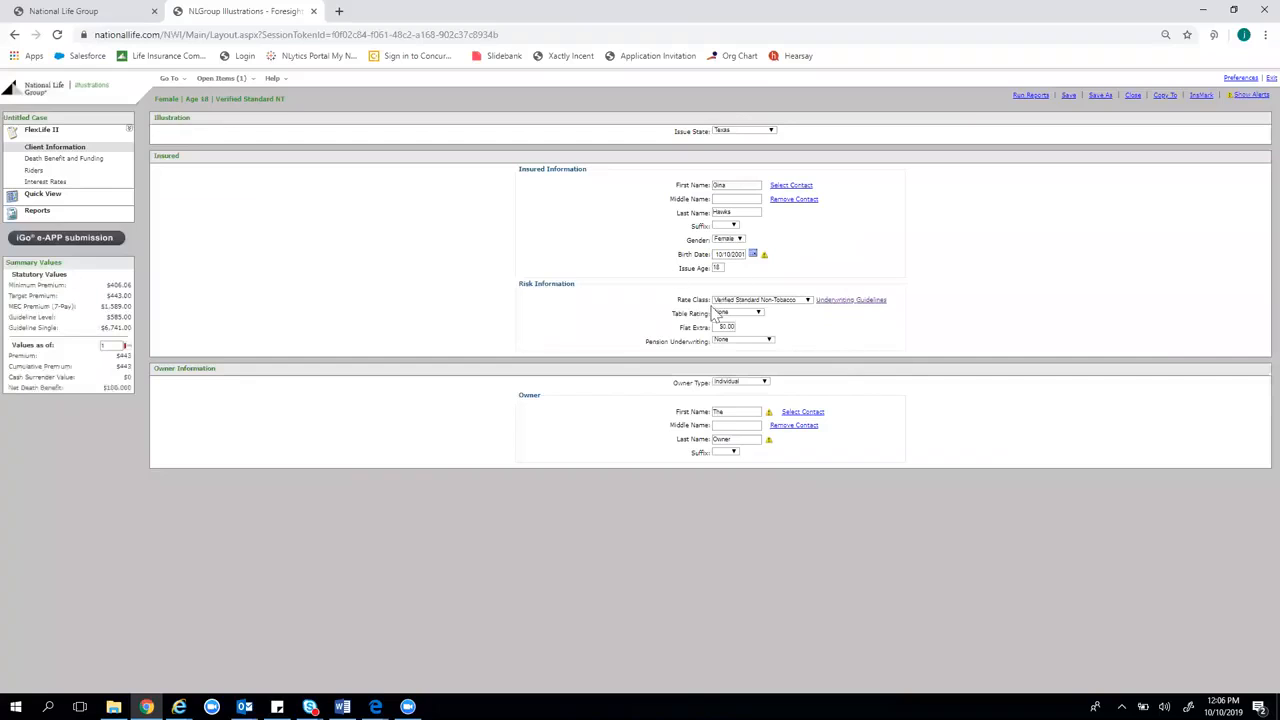
pyautogui.doubleClick(719, 269)
pyautogui.click(731, 256)
pyautogui.write('9')
pyautogui.click(960, 270)
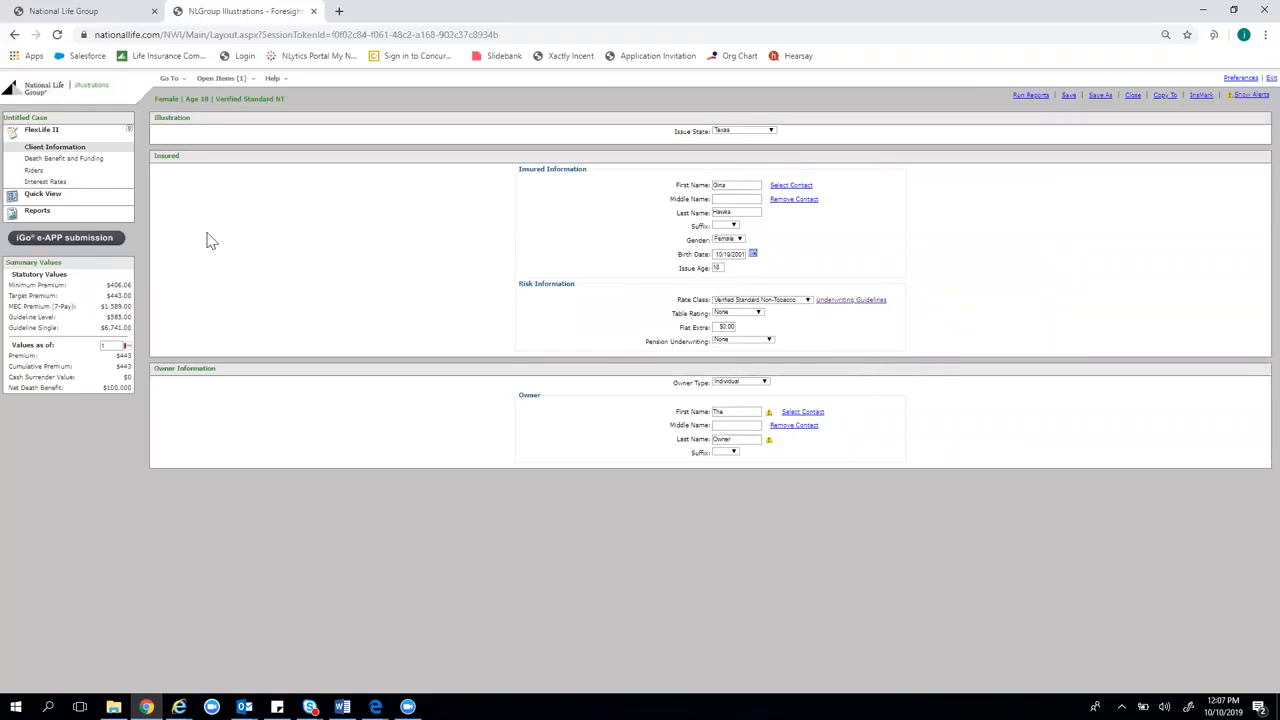
# Name the owner 'Parent' with the insured's last name
pyautogui.doubleClick(730, 414)
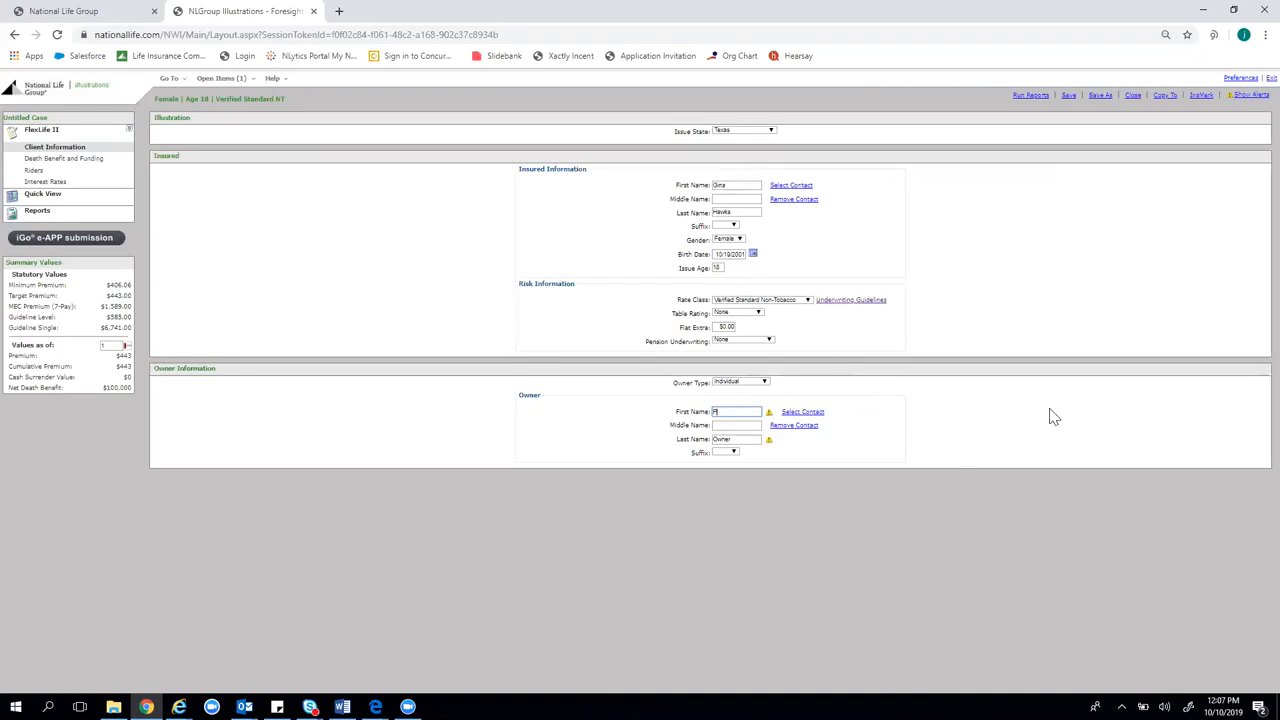
pyautogui.press('Tab')
pyautogui.press('Tab')
pyautogui.press('Tab')
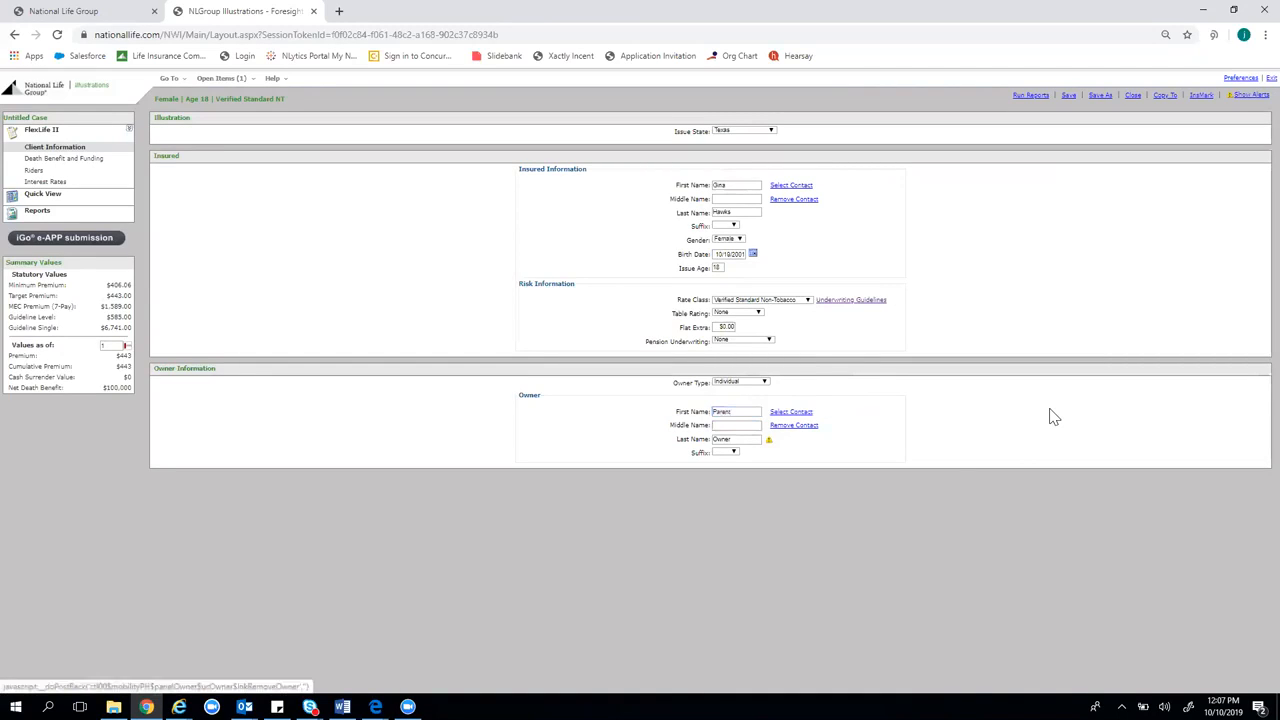
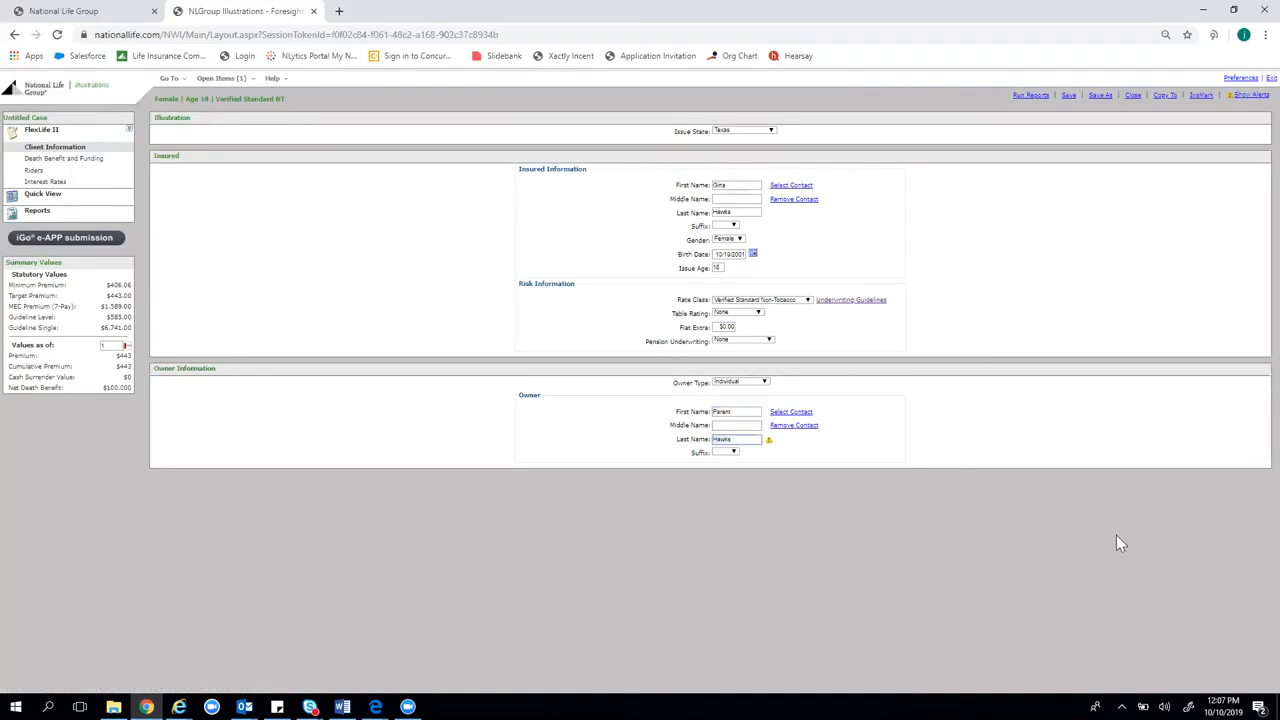
pyautogui.click(1086, 530)
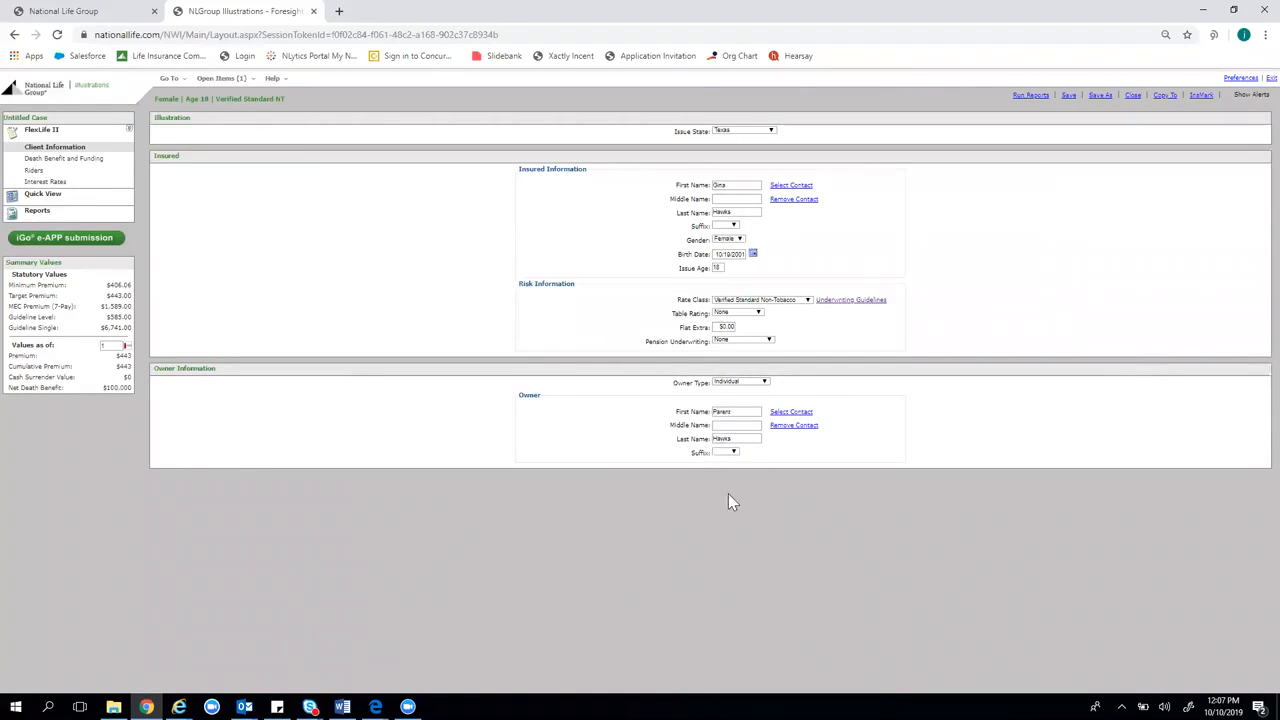
# Set the insured's issue age to 30 and birth date to 10/07/1989
pyautogui.doubleClick(717, 267)
pyautogui.write('30')
pyautogui.press('Tab')
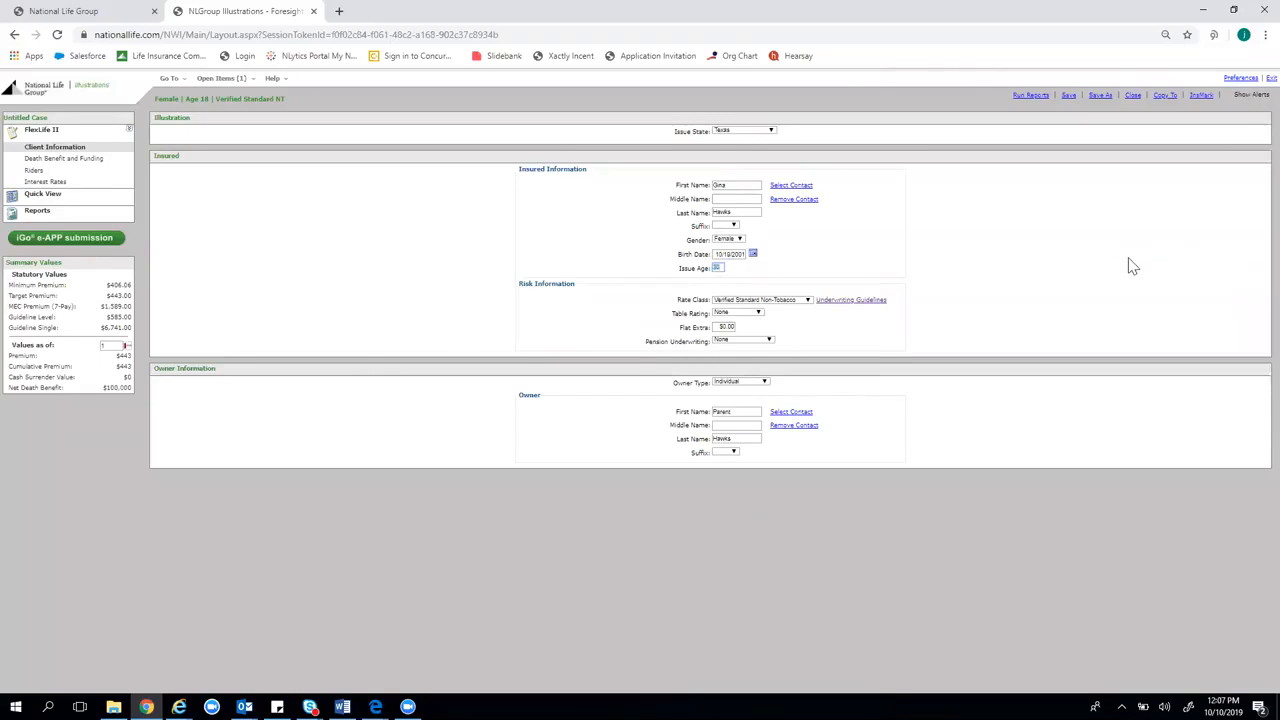
pyautogui.moveTo(120, 165)
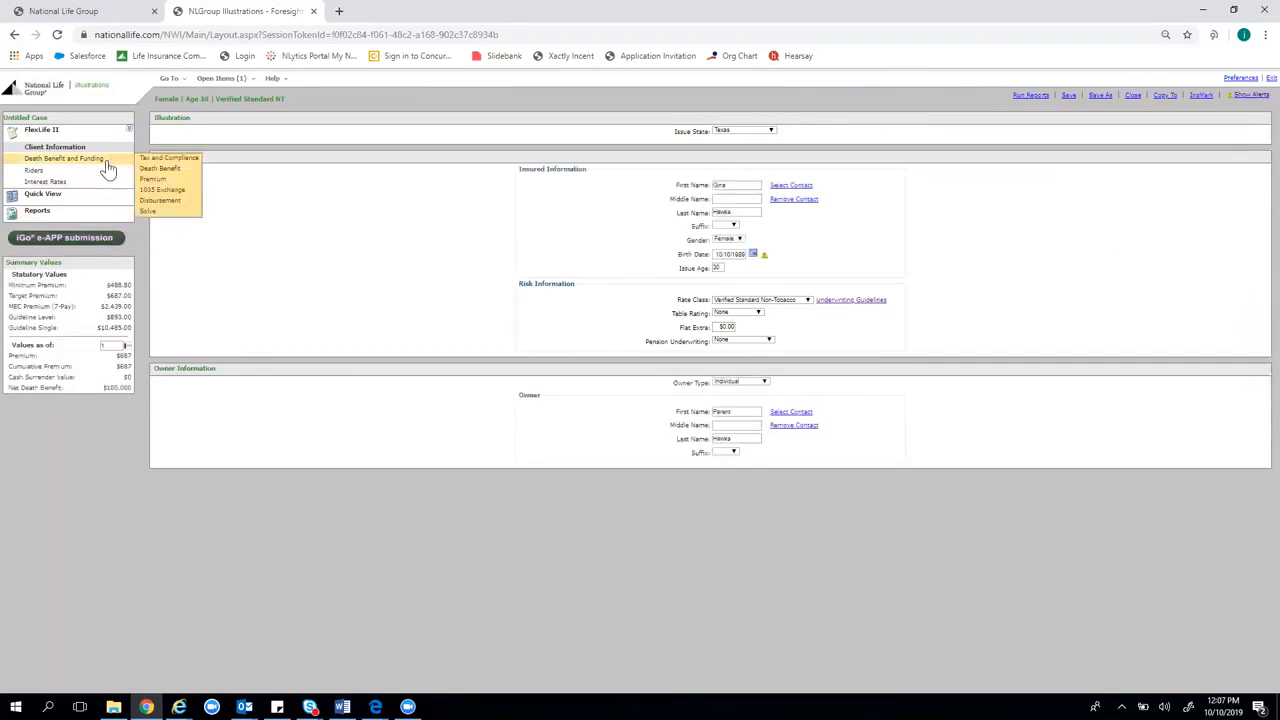
pyautogui.doubleClick(730, 256)
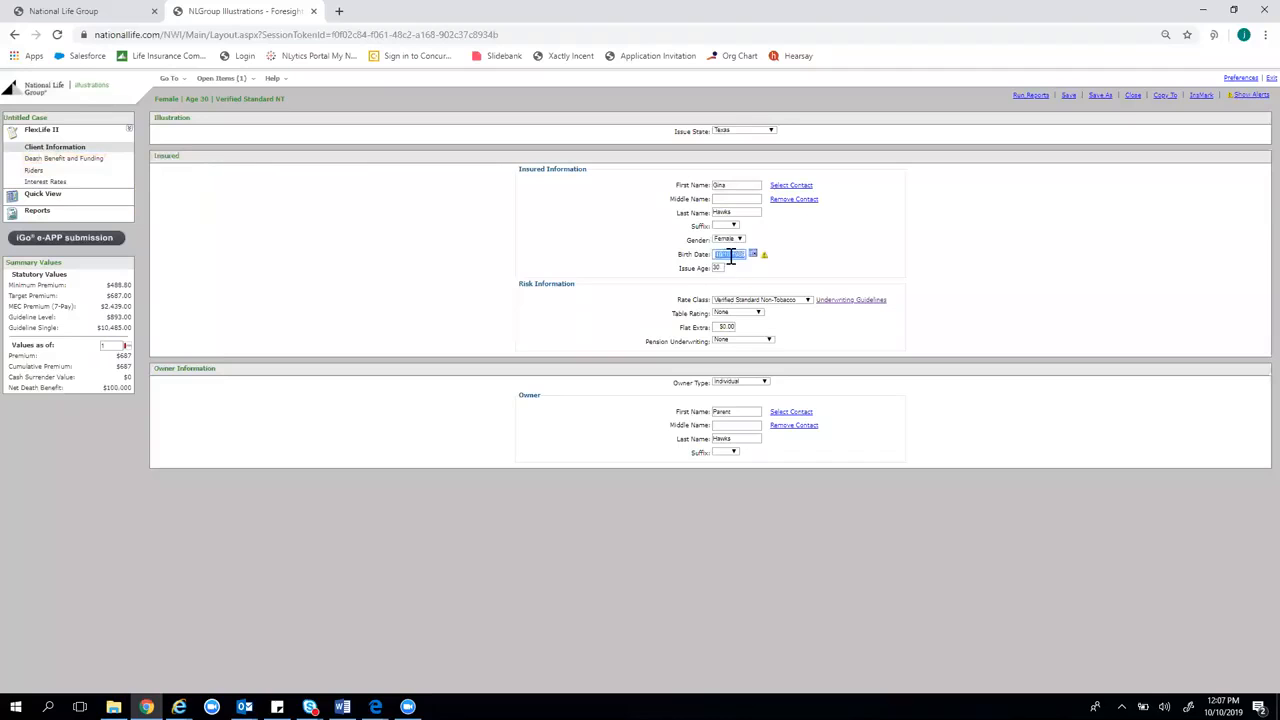
pyautogui.click(730, 254)
pyautogui.write('07/1989')
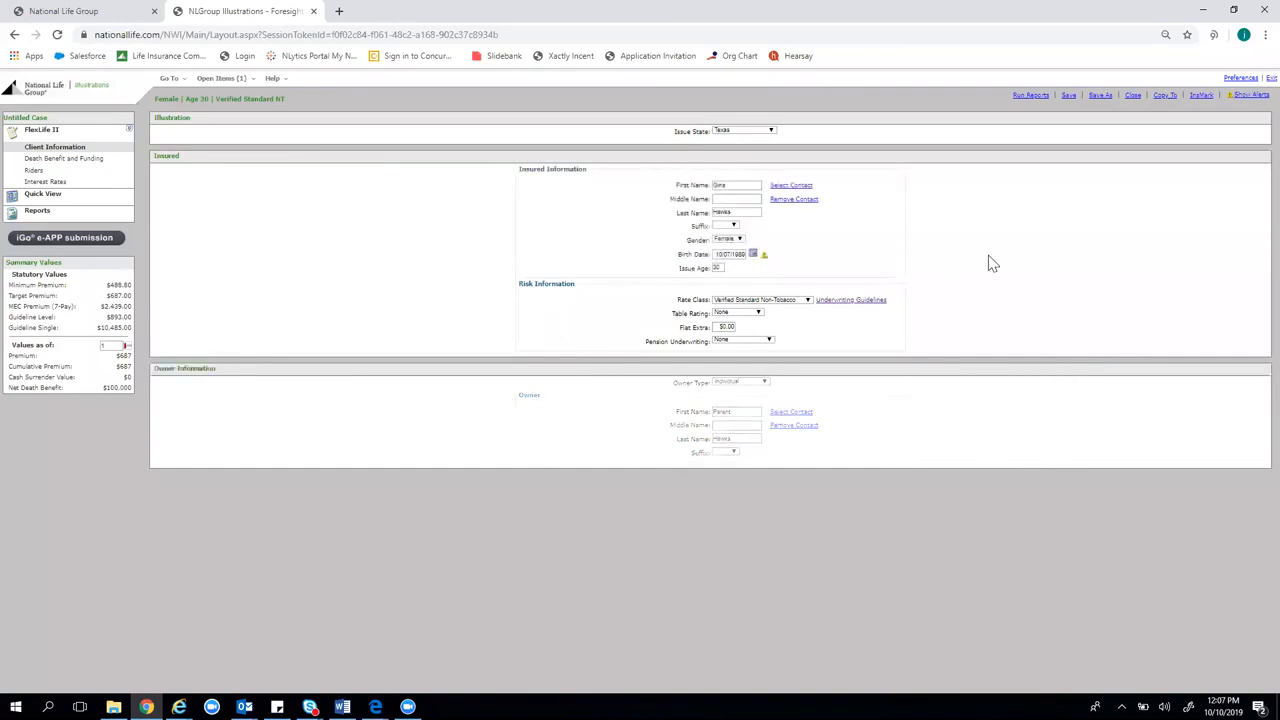
pyautogui.moveTo(57, 165)
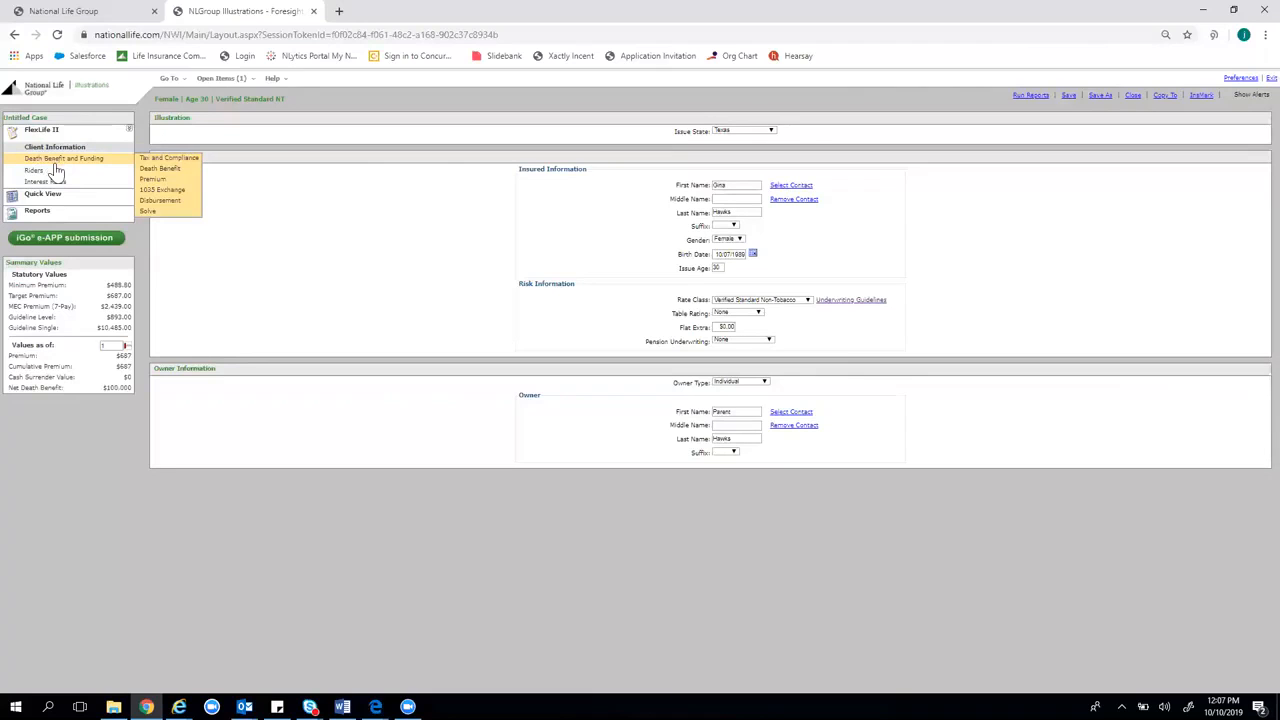
# Enter a $250,000 face amount on the Death Benefit and Funding page
pyautogui.click(57, 160)
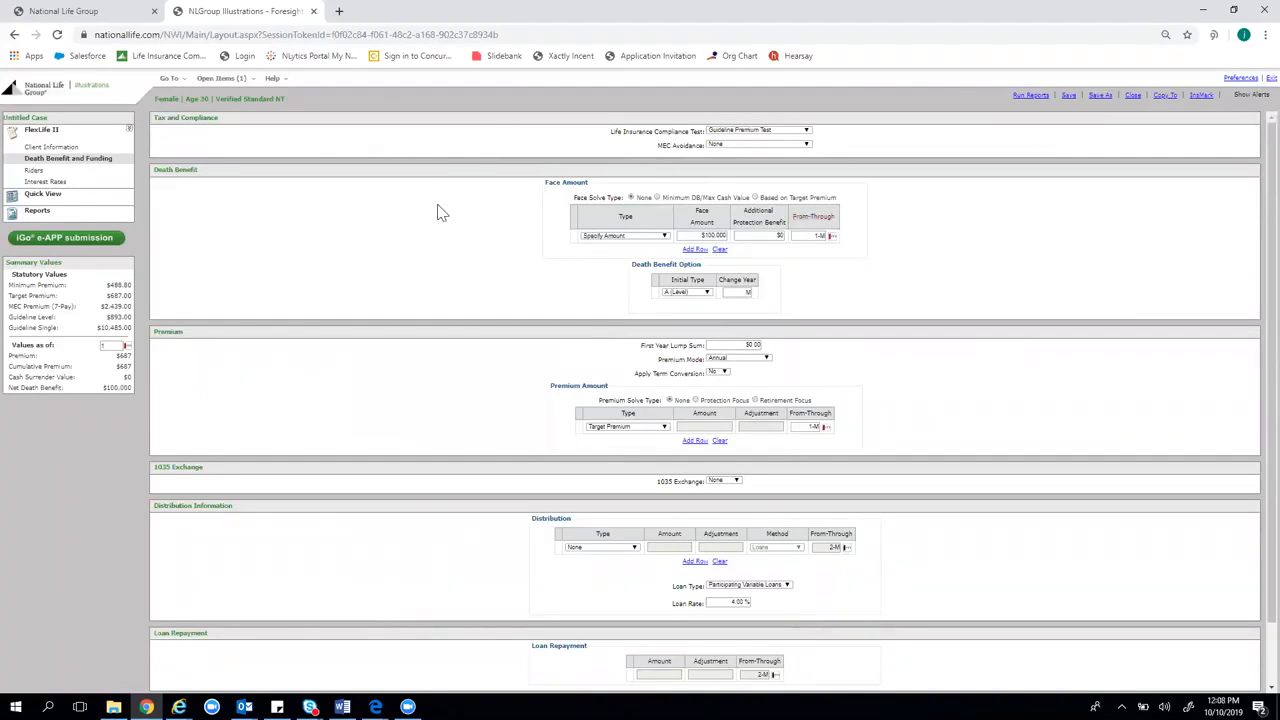
pyautogui.click(707, 236)
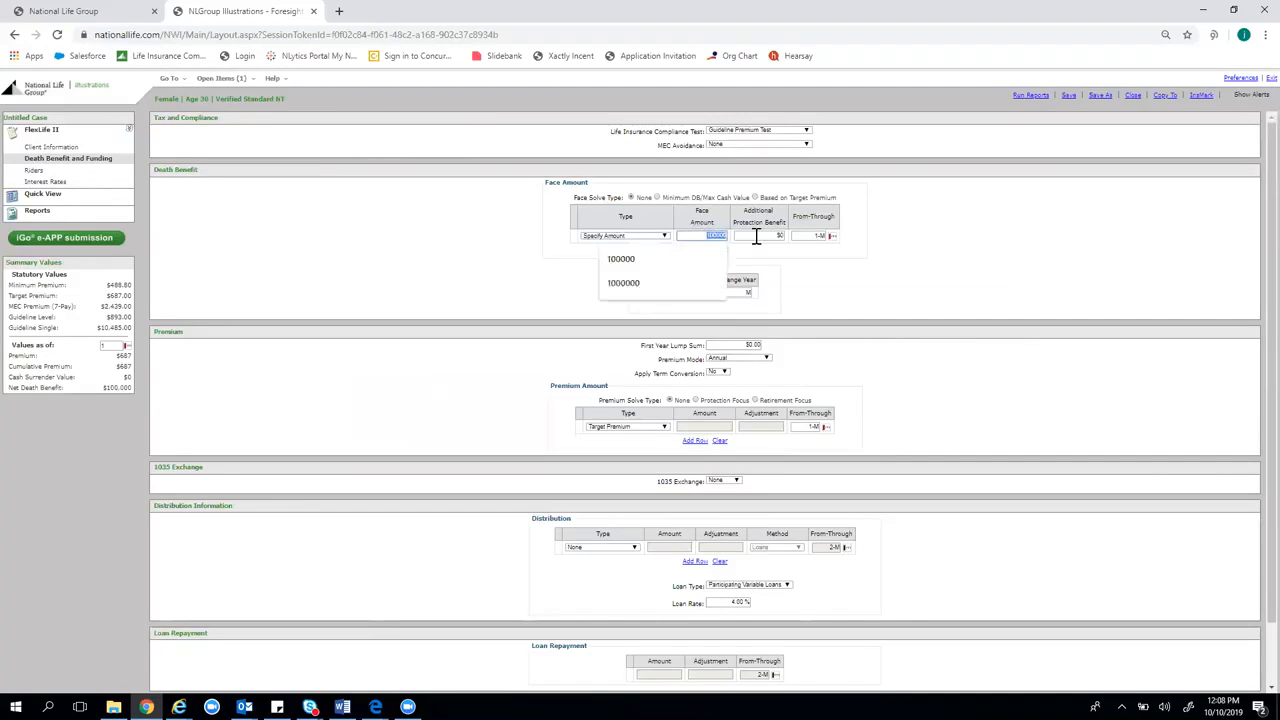
pyautogui.write('250000')
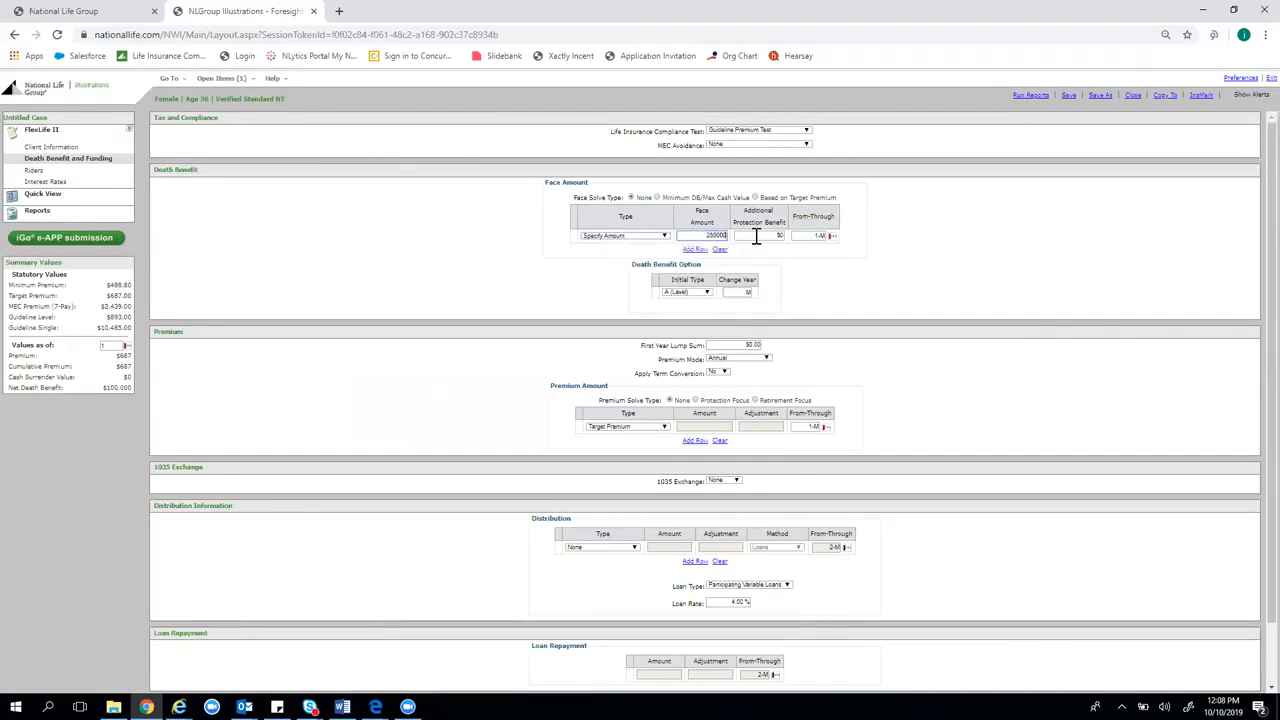
pyautogui.click(1007, 226)
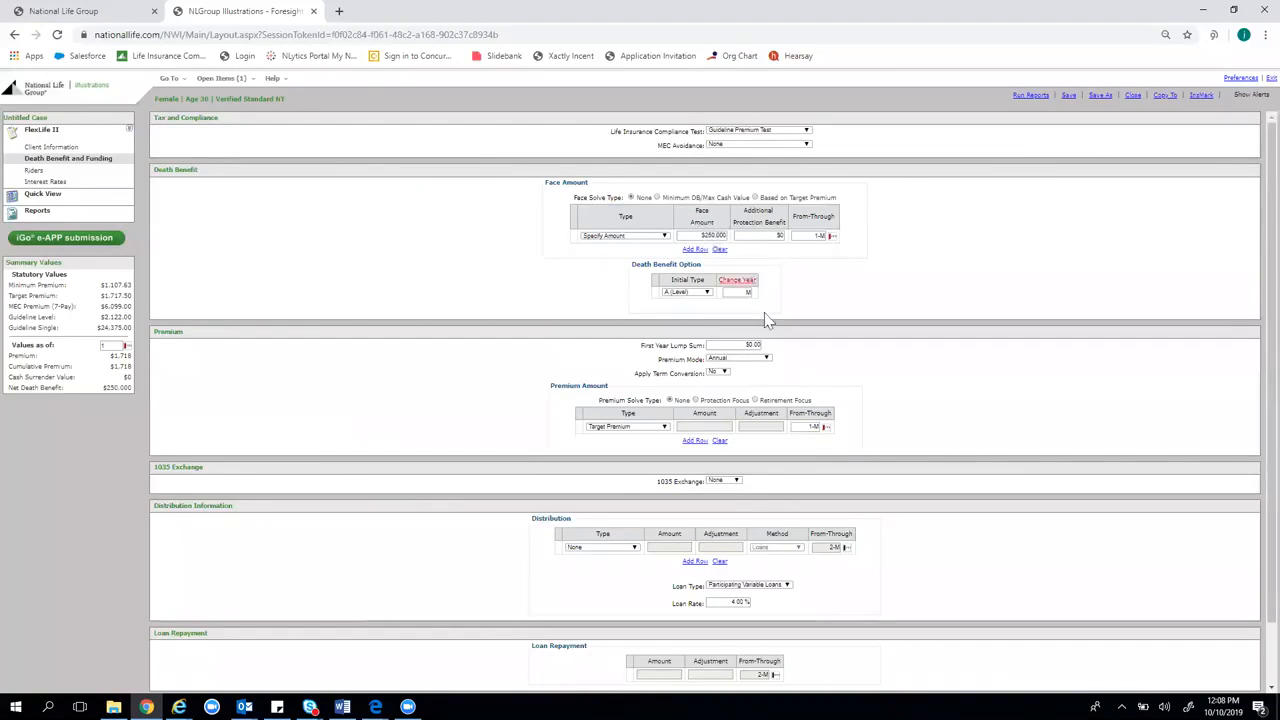
# Set the premium mode to Monthly and the amount type to Guideline Annual Premium
pyautogui.click(737, 360)
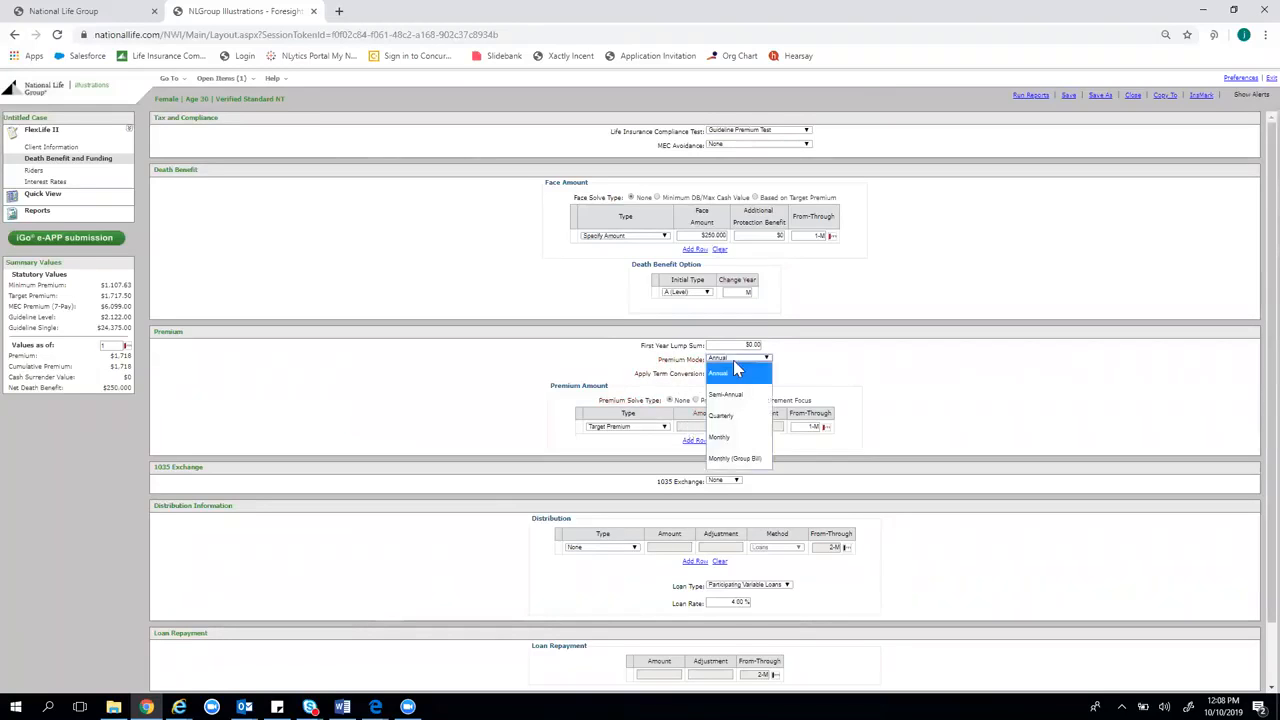
pyautogui.click(720, 437)
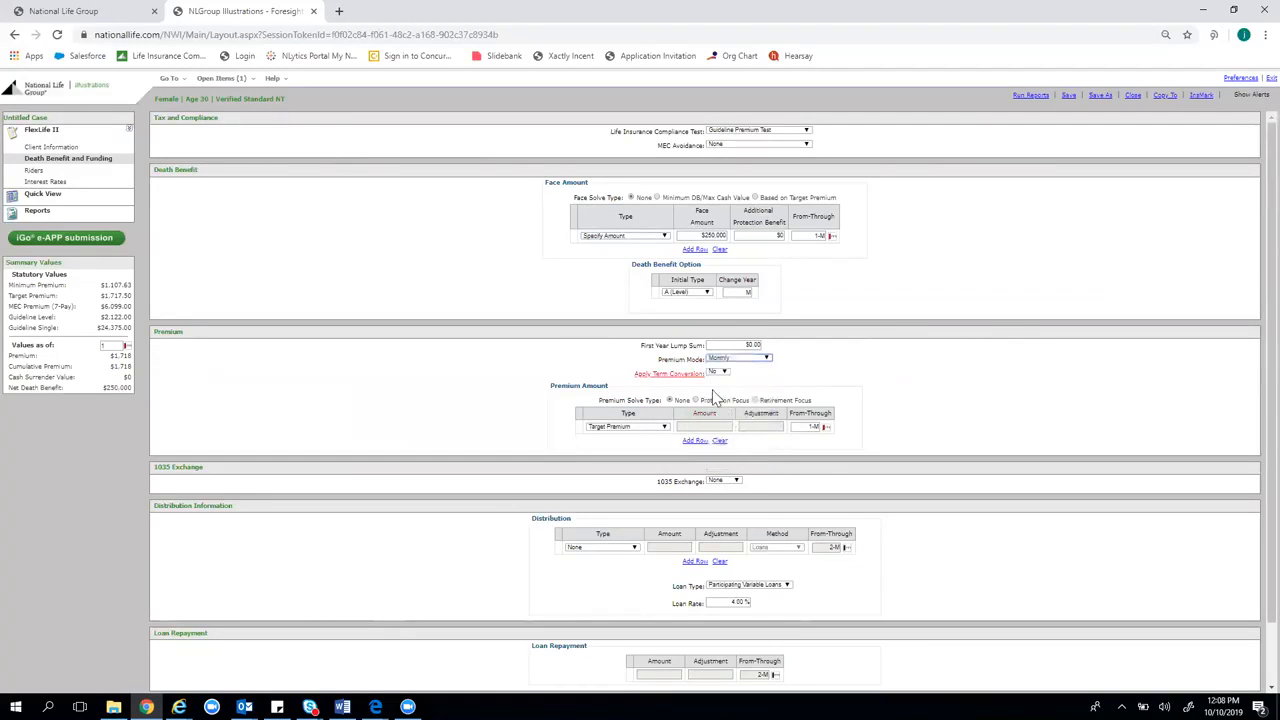
pyautogui.click(657, 430)
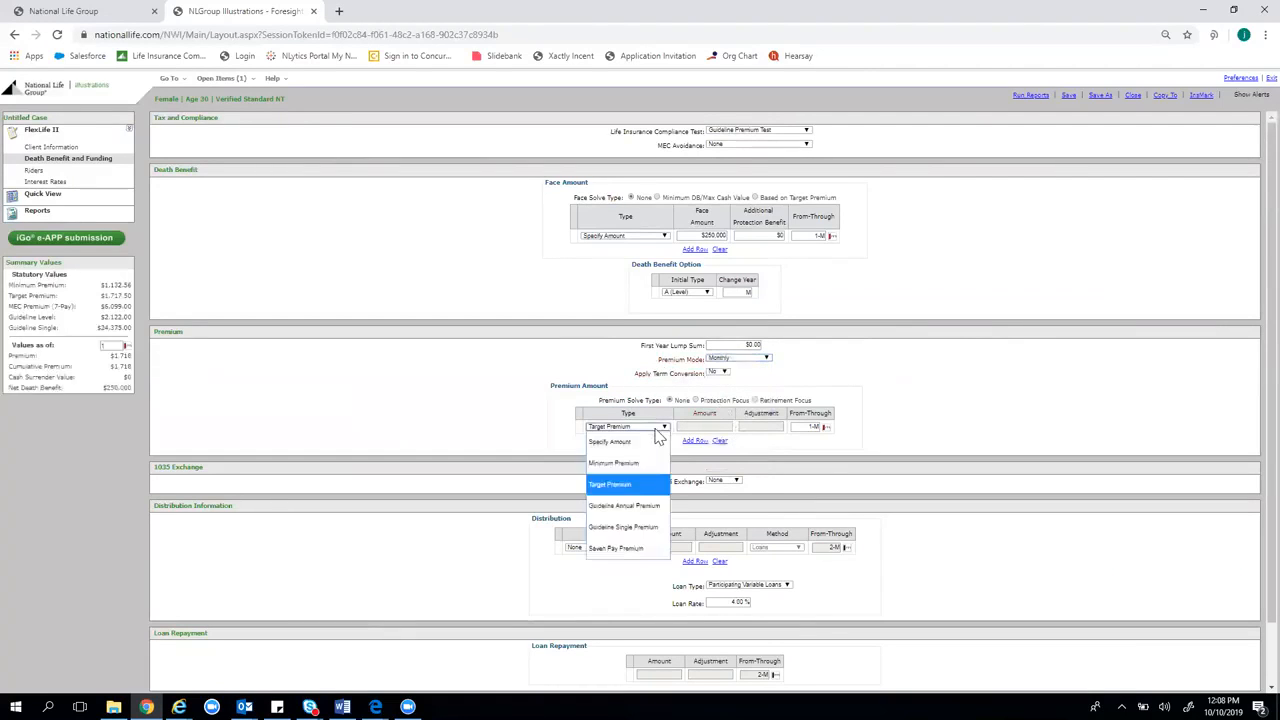
pyautogui.click(623, 508)
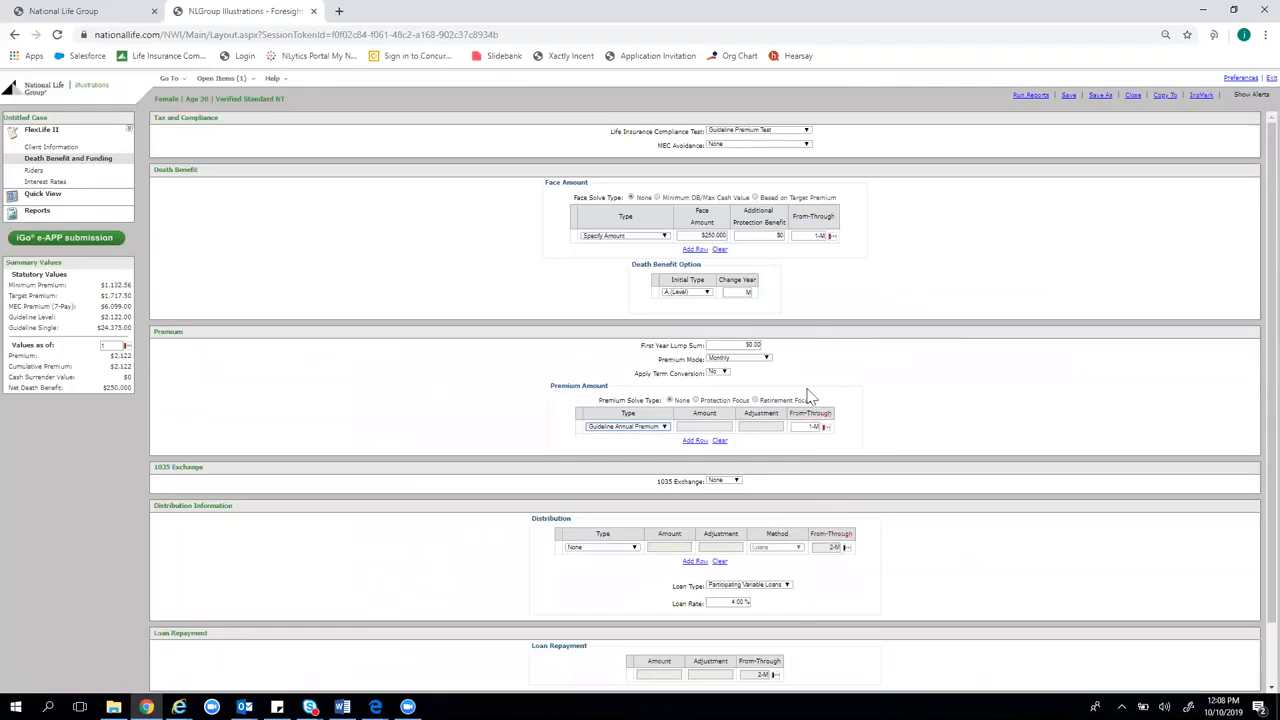
# Set the premium's From-Through period to 1-A65
pyautogui.click(818, 232)
pyautogui.click(818, 236)
pyautogui.click(898, 271)
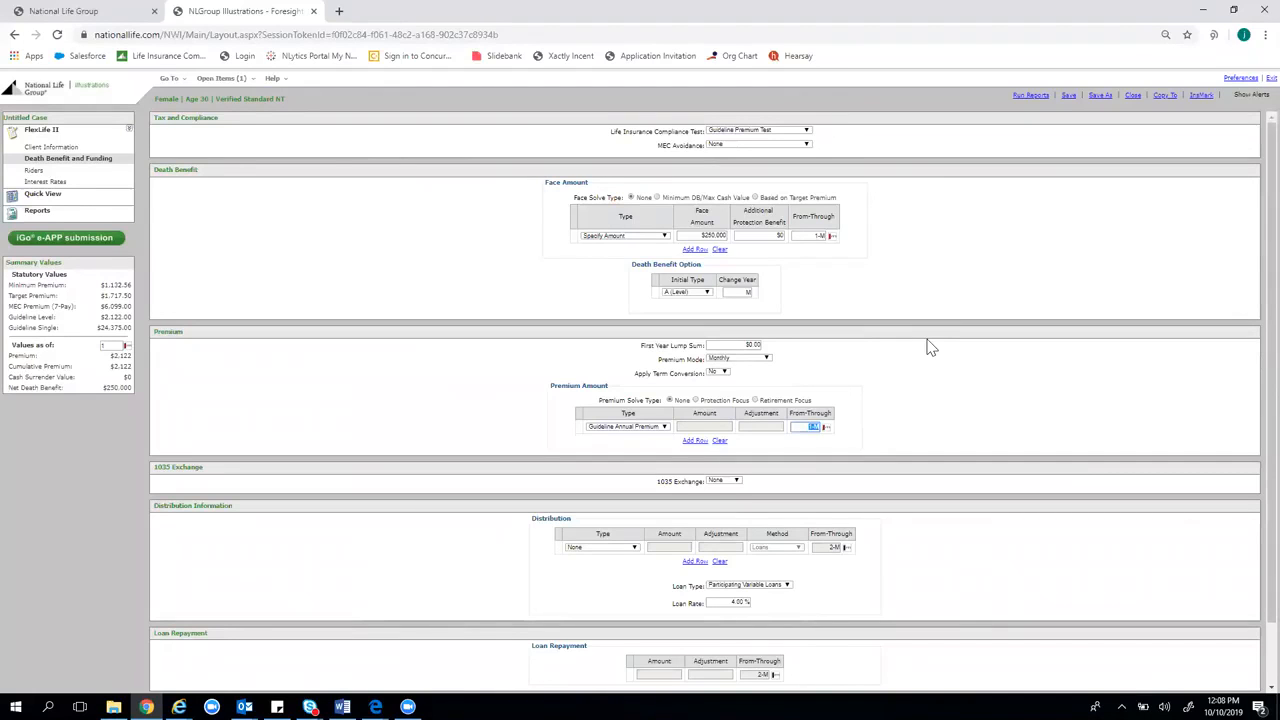
pyautogui.write('1')
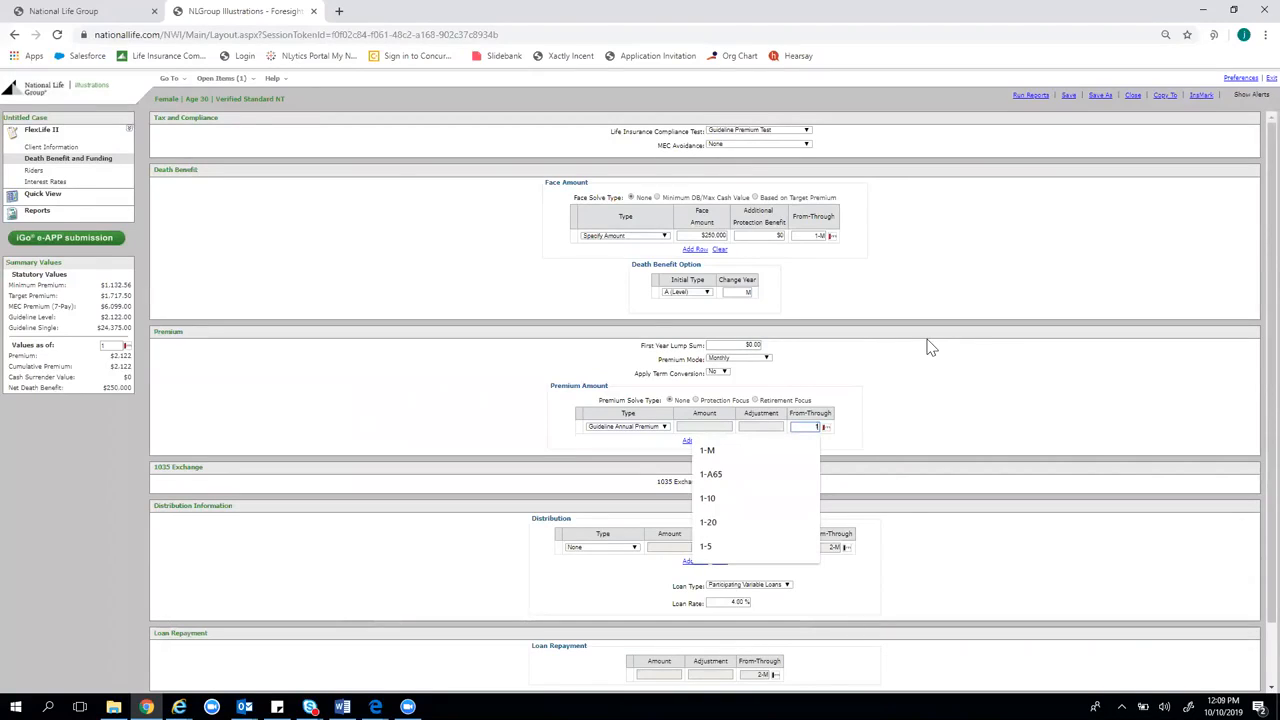
pyautogui.write('-35')
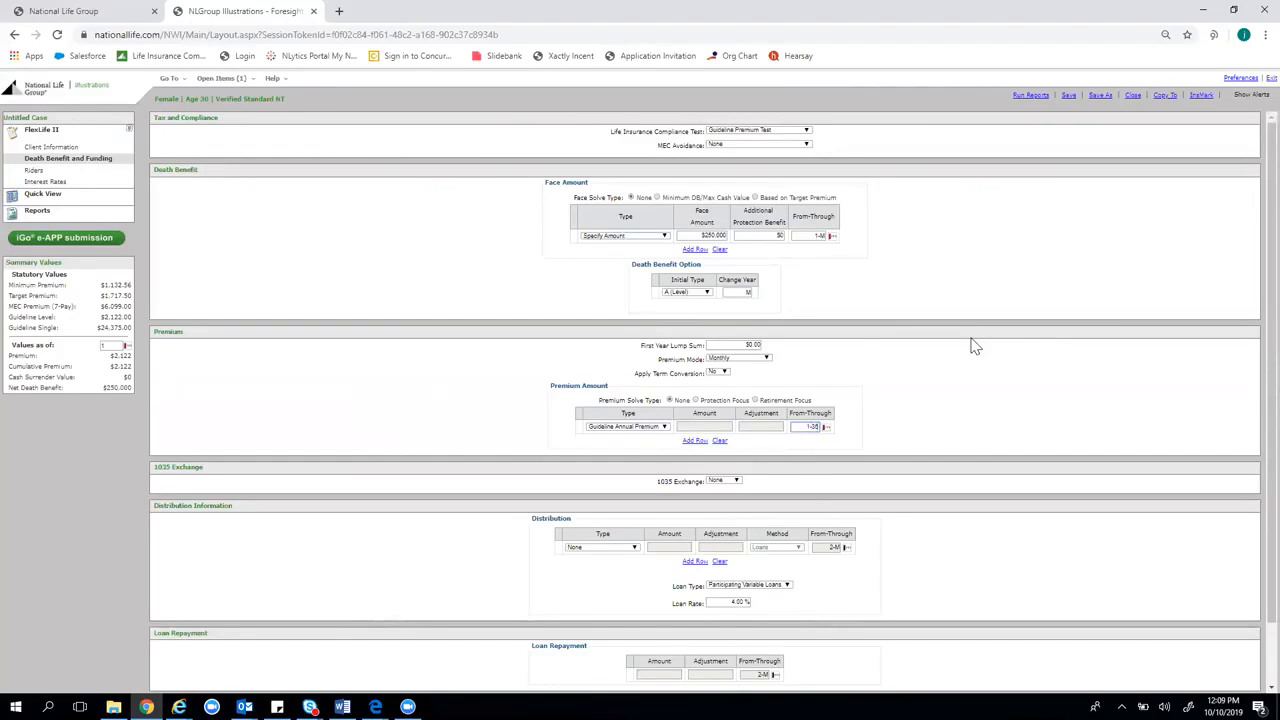
pyautogui.press('BackSpace')
pyautogui.press('BackSpace')
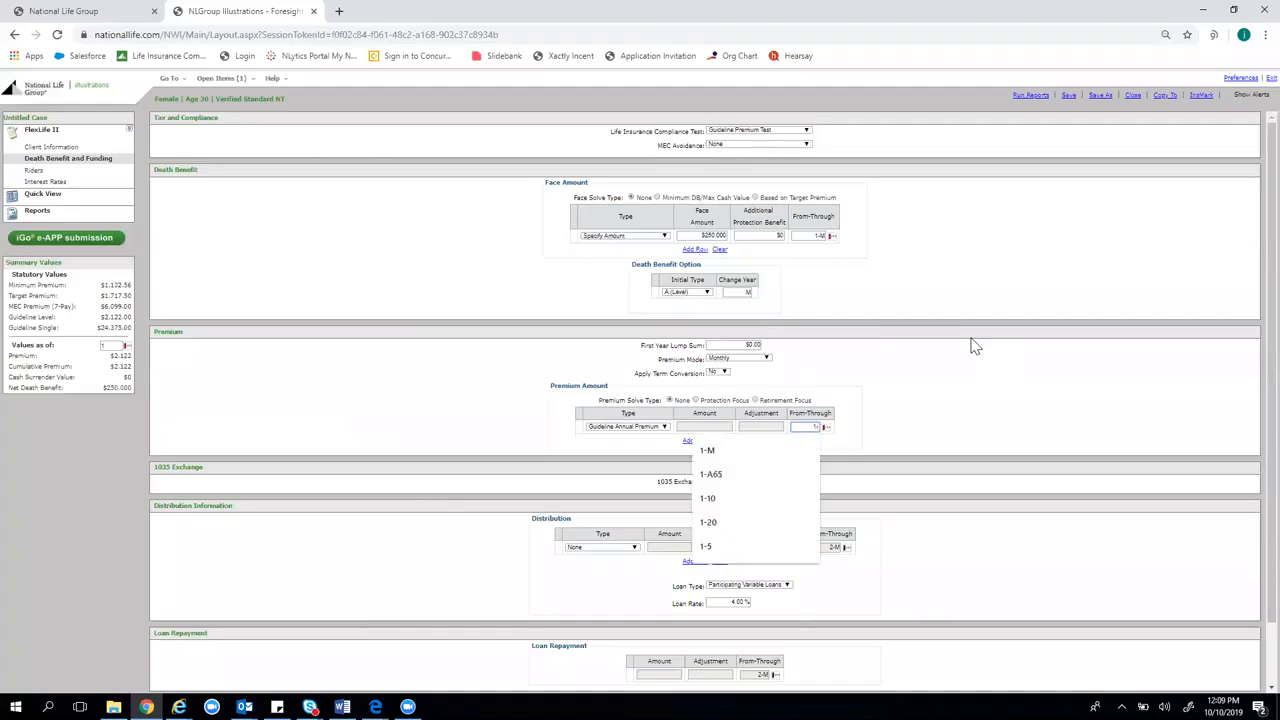
pyautogui.write('A')
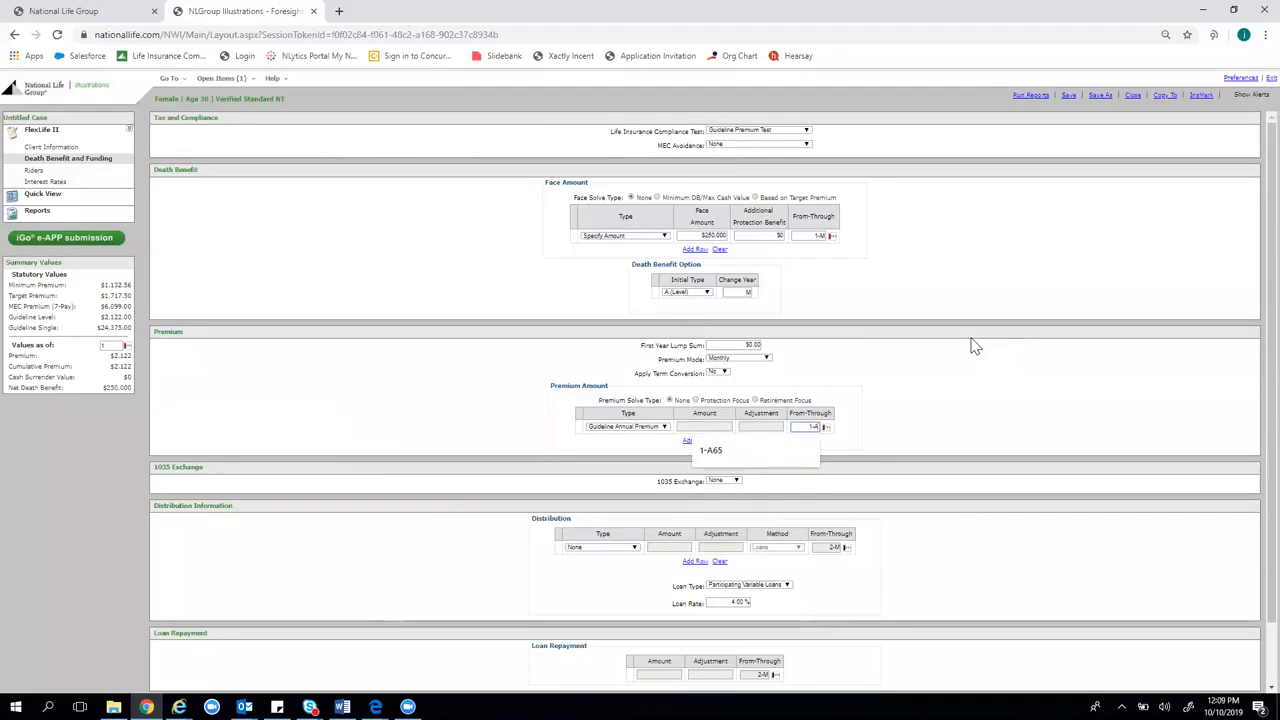
pyautogui.write('65')
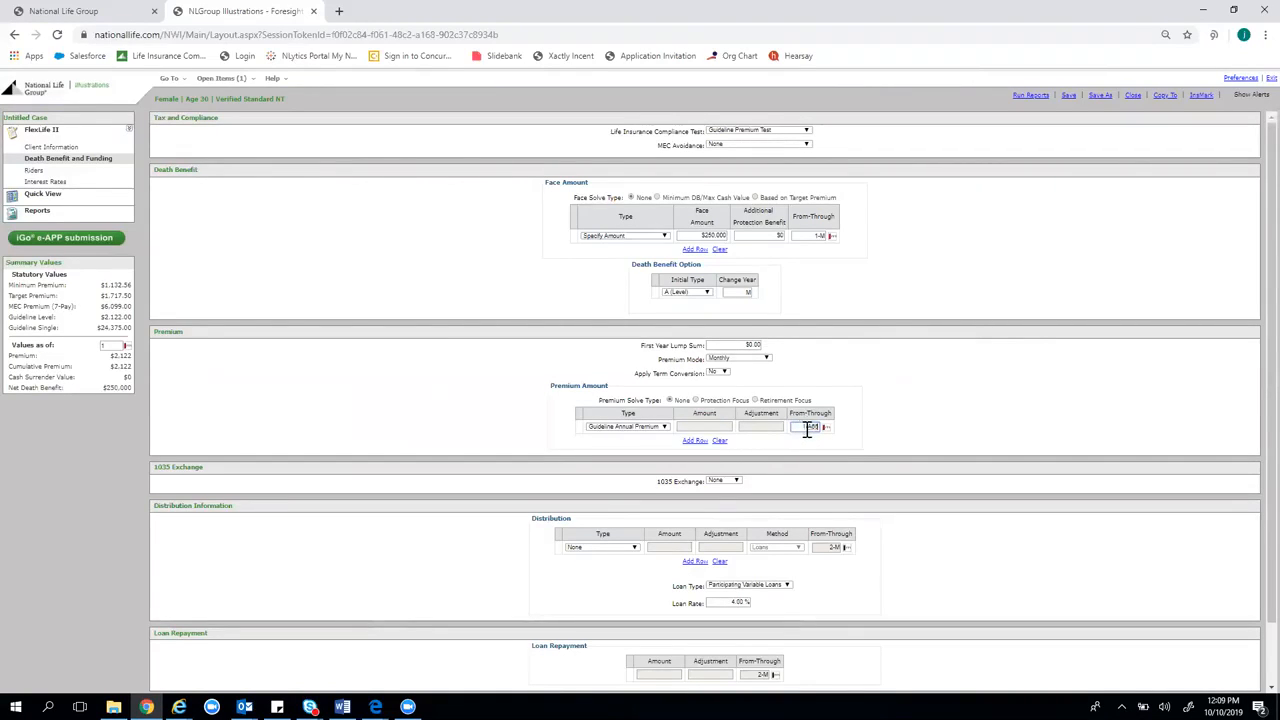
pyautogui.click(923, 373)
pyautogui.scroll(-1, 900, 365)
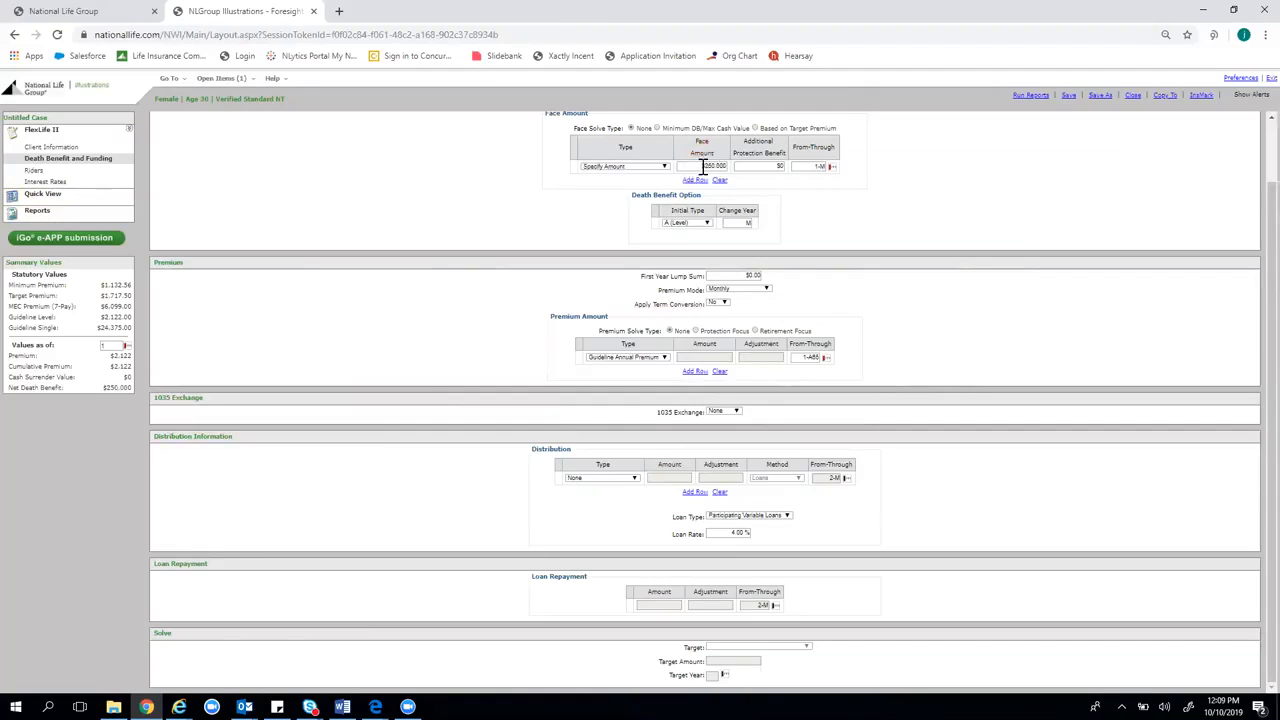
pyautogui.click(42, 196)
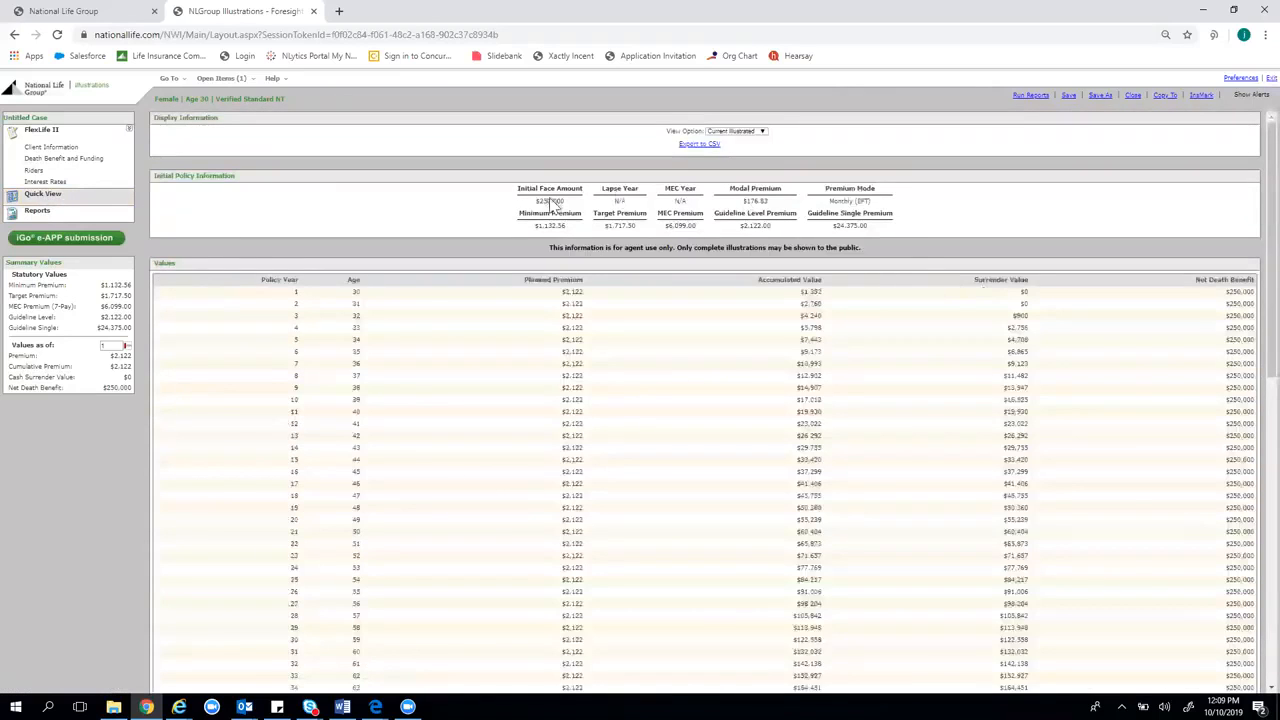
pyautogui.doubleClick(553, 202)
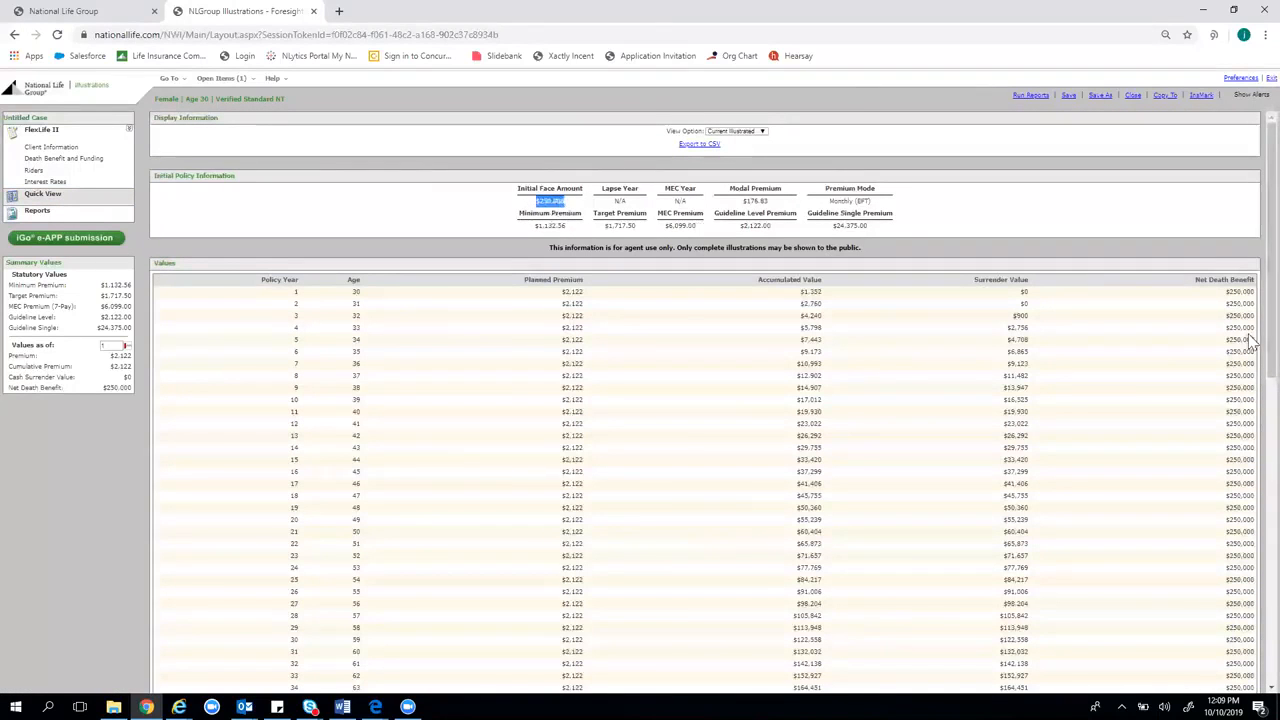
pyautogui.moveTo(1229, 293); pyautogui.dragTo(1233, 420)
pyautogui.click(1236, 425)
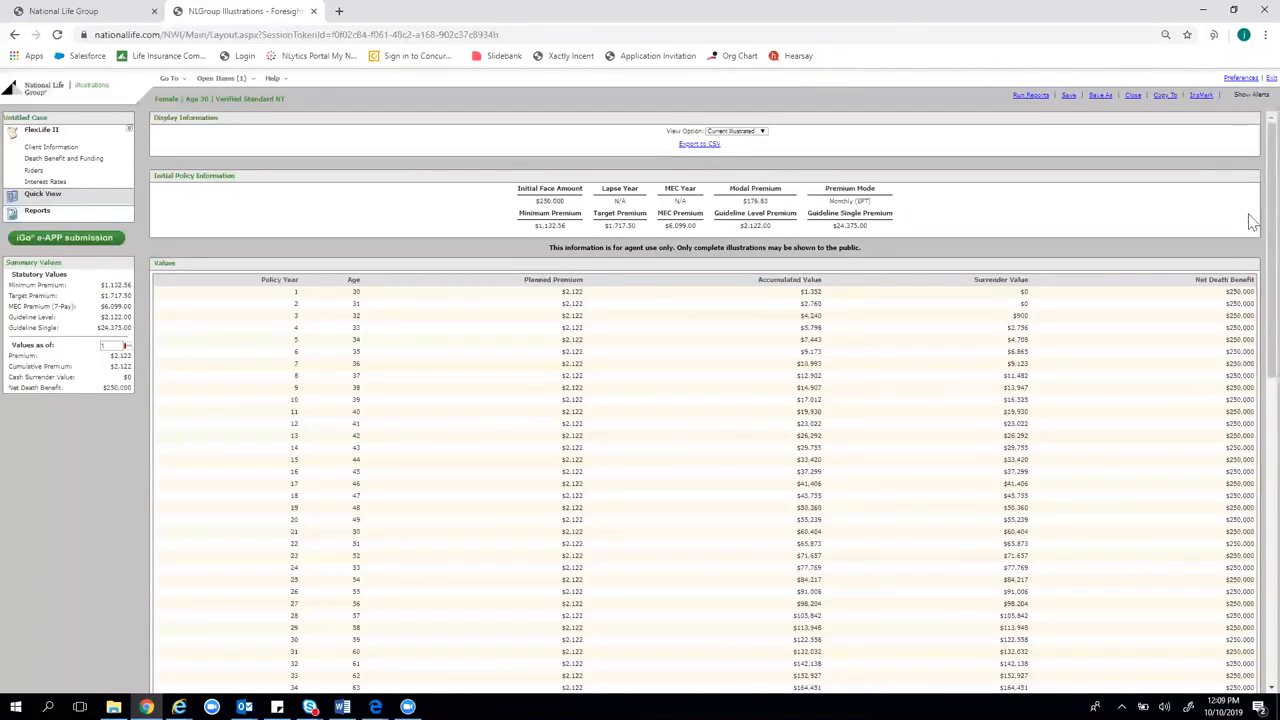
pyautogui.doubleClick(750, 202)
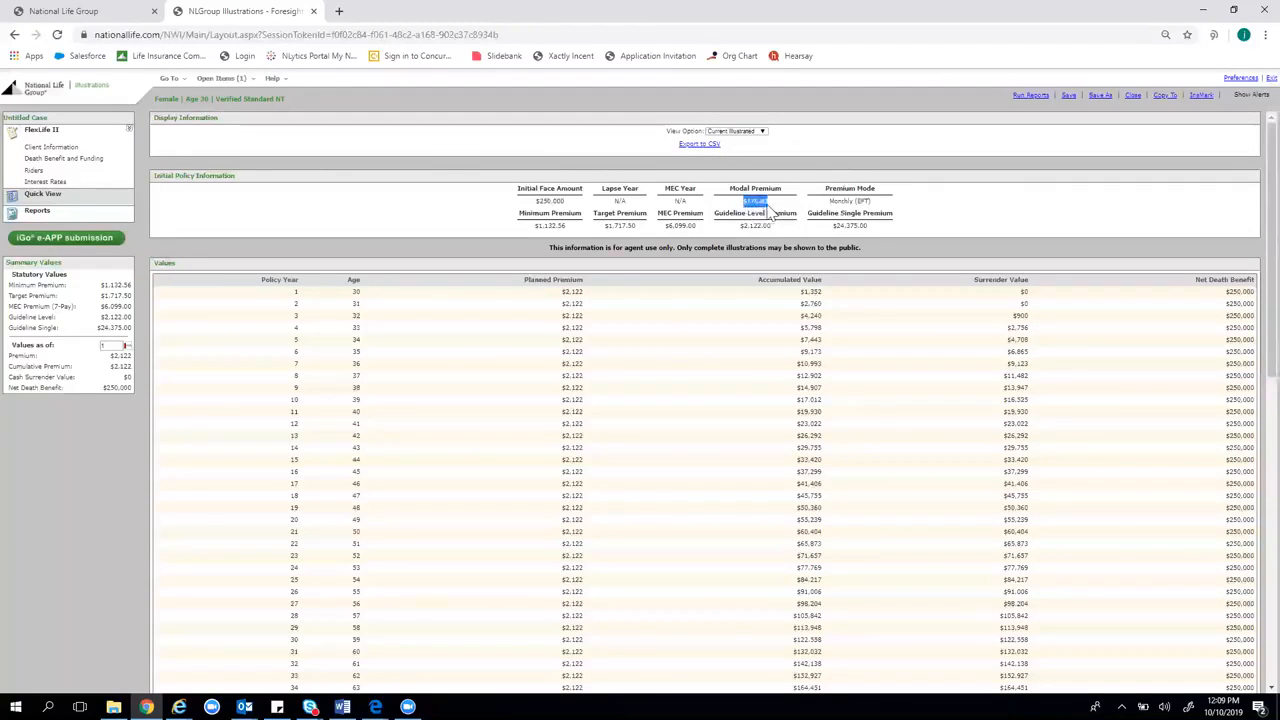
pyautogui.click(567, 294)
pyautogui.doubleClick(750, 226)
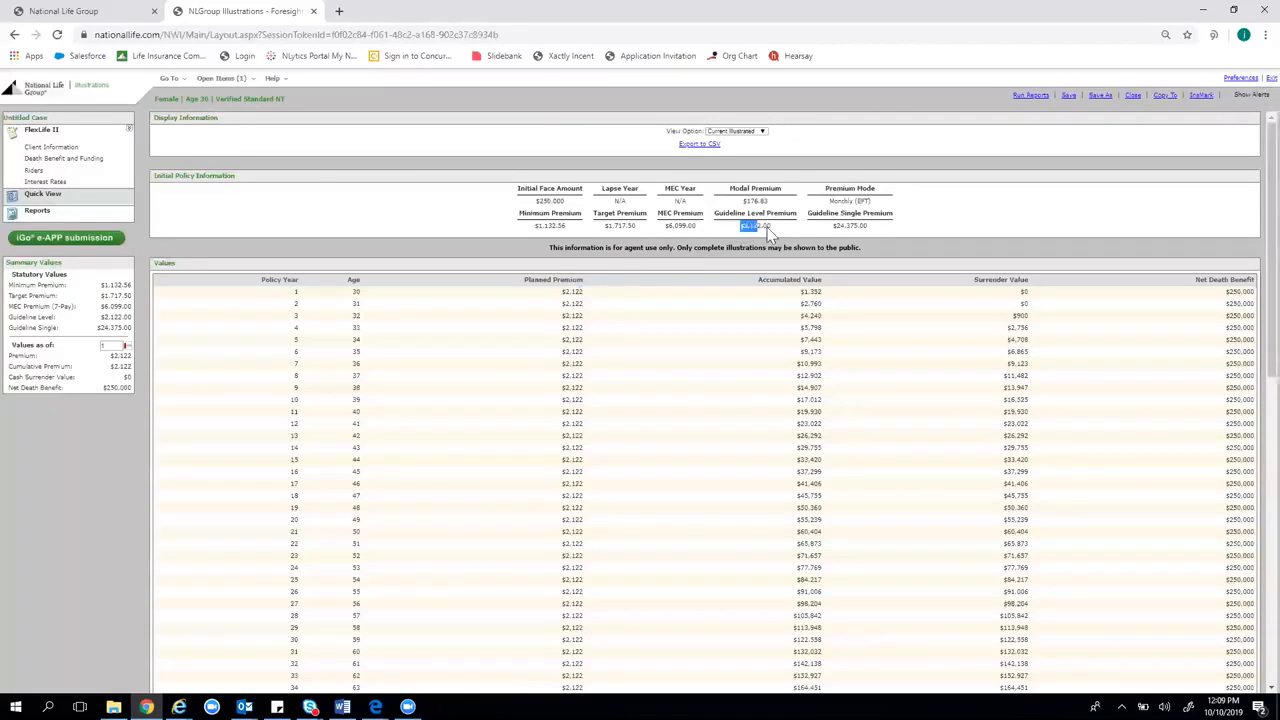
pyautogui.click(753, 227)
pyautogui.click(768, 226)
pyautogui.moveTo(108, 170)
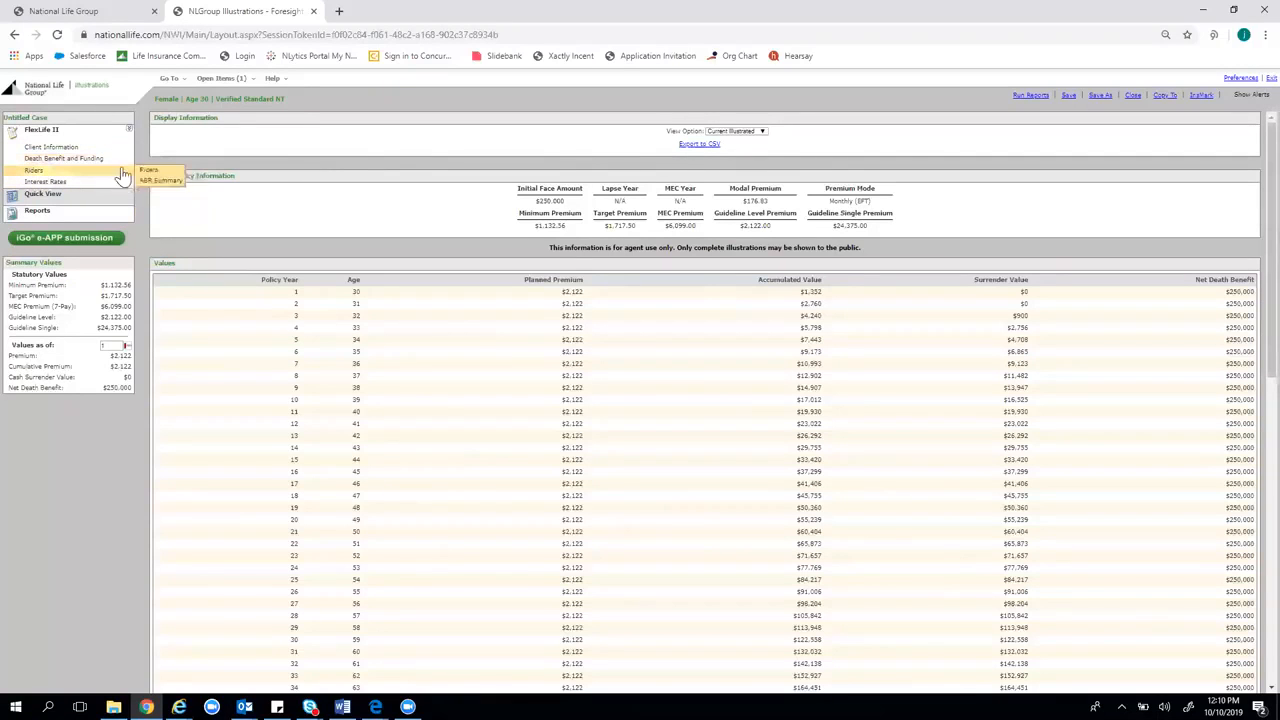
pyautogui.click(113, 163)
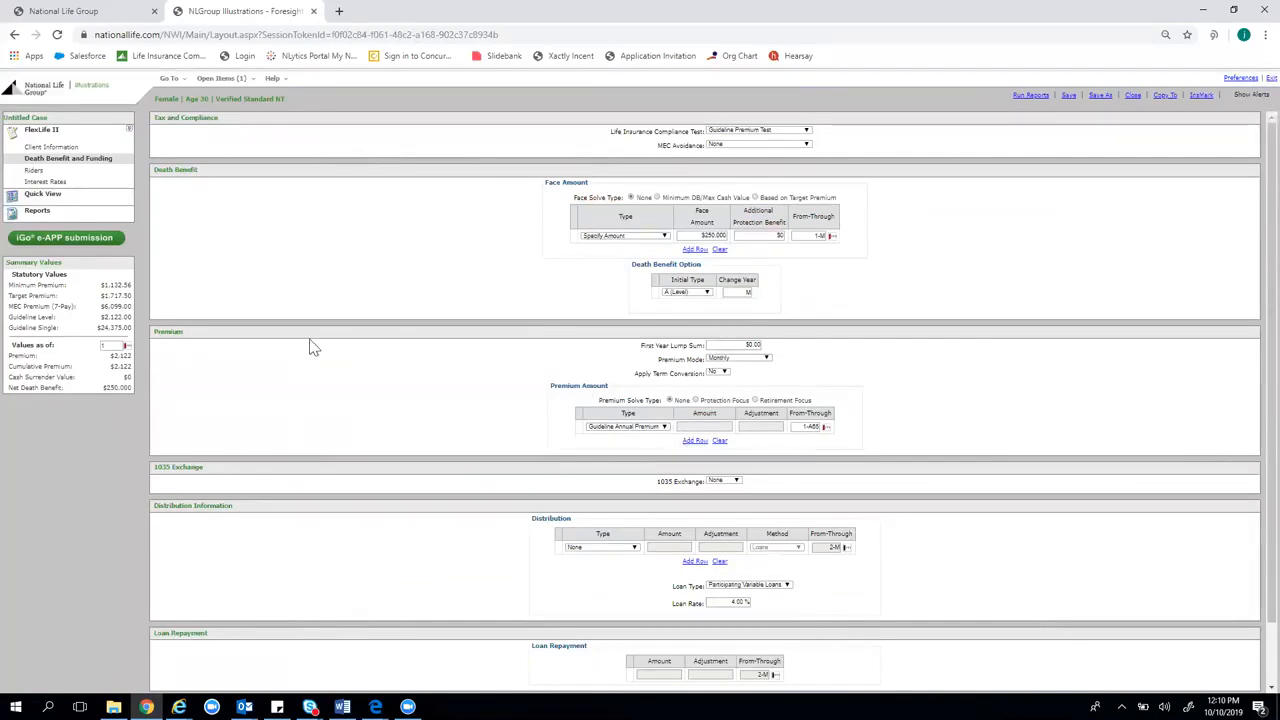
# Switch the premium amount type to Specify Amount with $400 per monthly payment
pyautogui.click(664, 428)
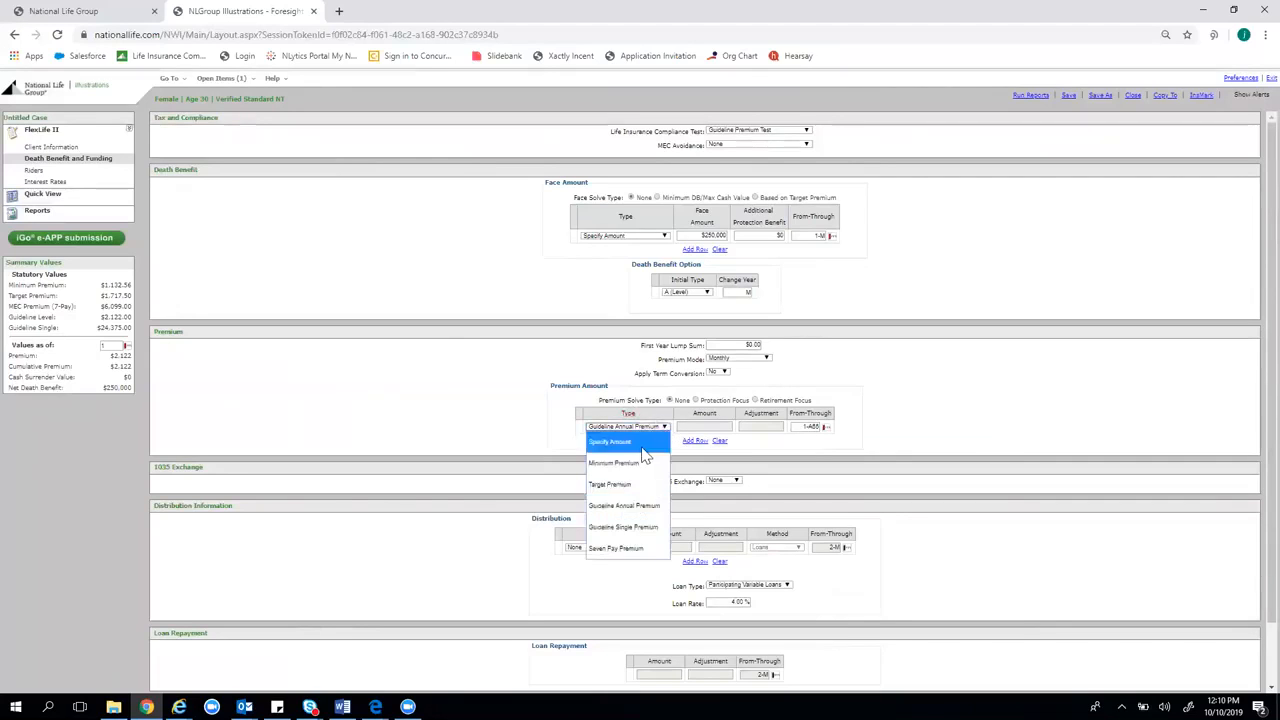
pyautogui.click(636, 442)
pyautogui.click(708, 426)
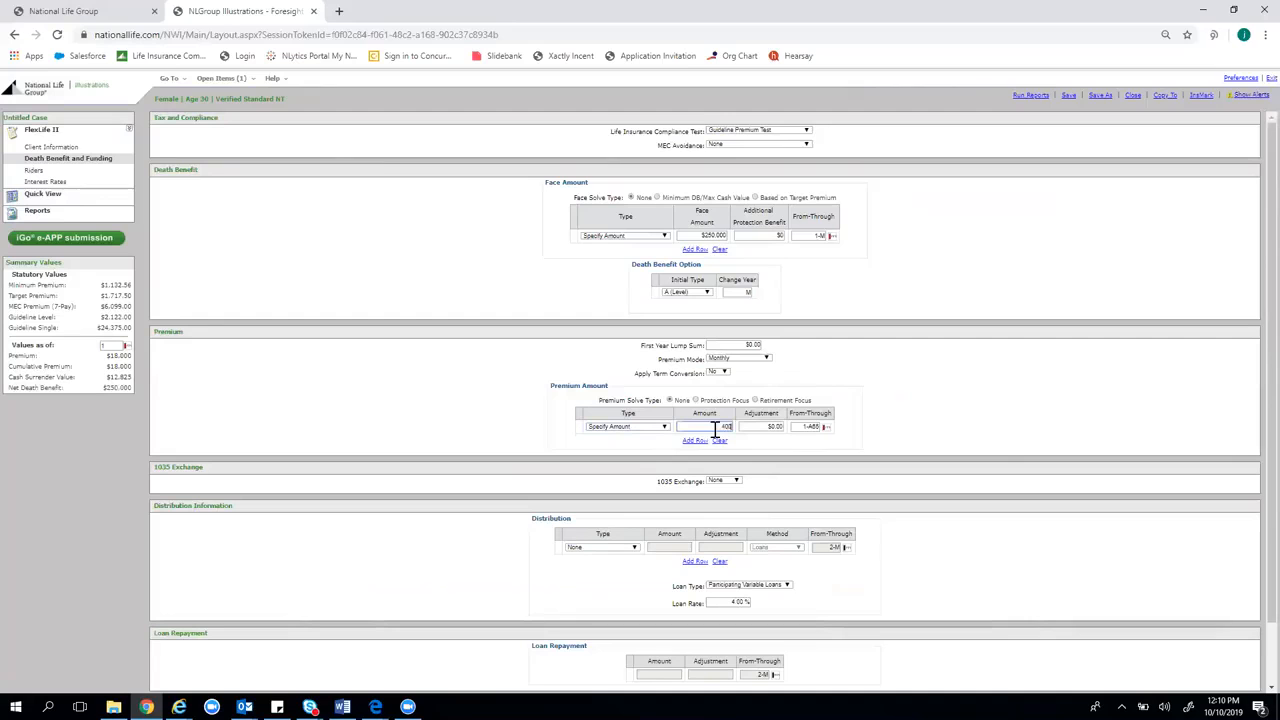
pyautogui.click(891, 364)
# Choose Minimum DB/Max Cash Value as the face solve type
pyautogui.click(657, 197)
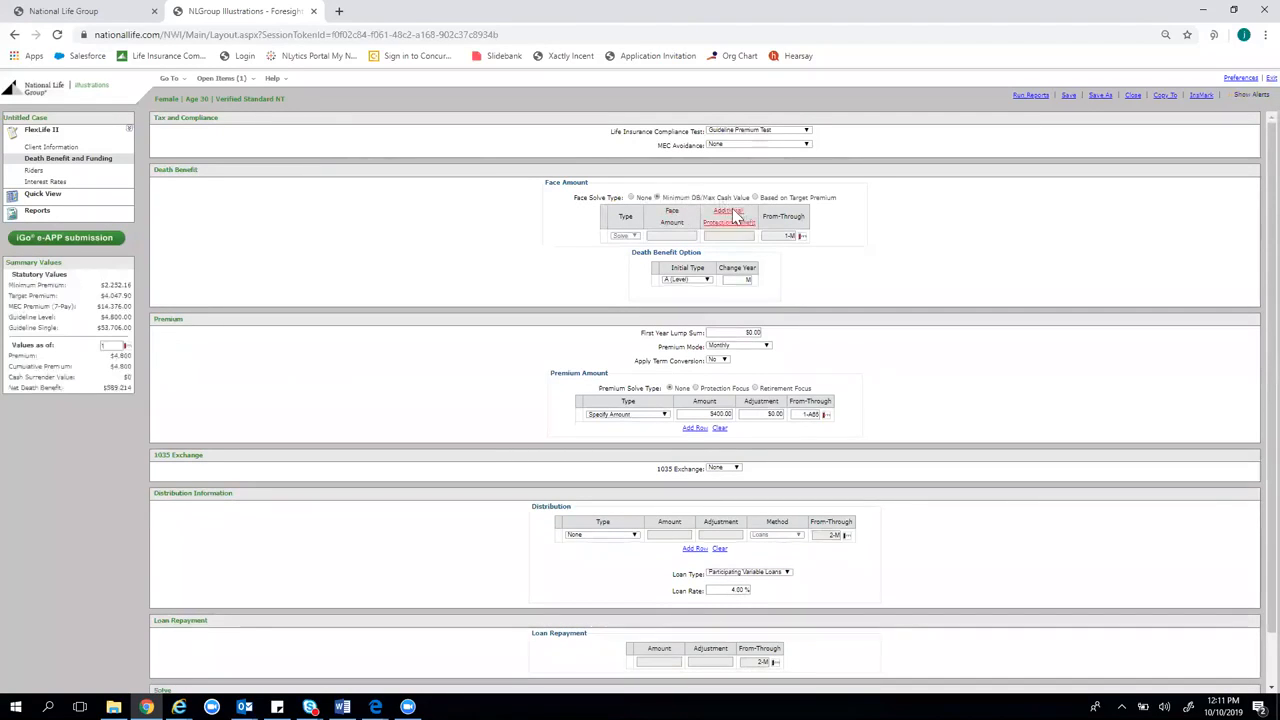
pyautogui.click(657, 198)
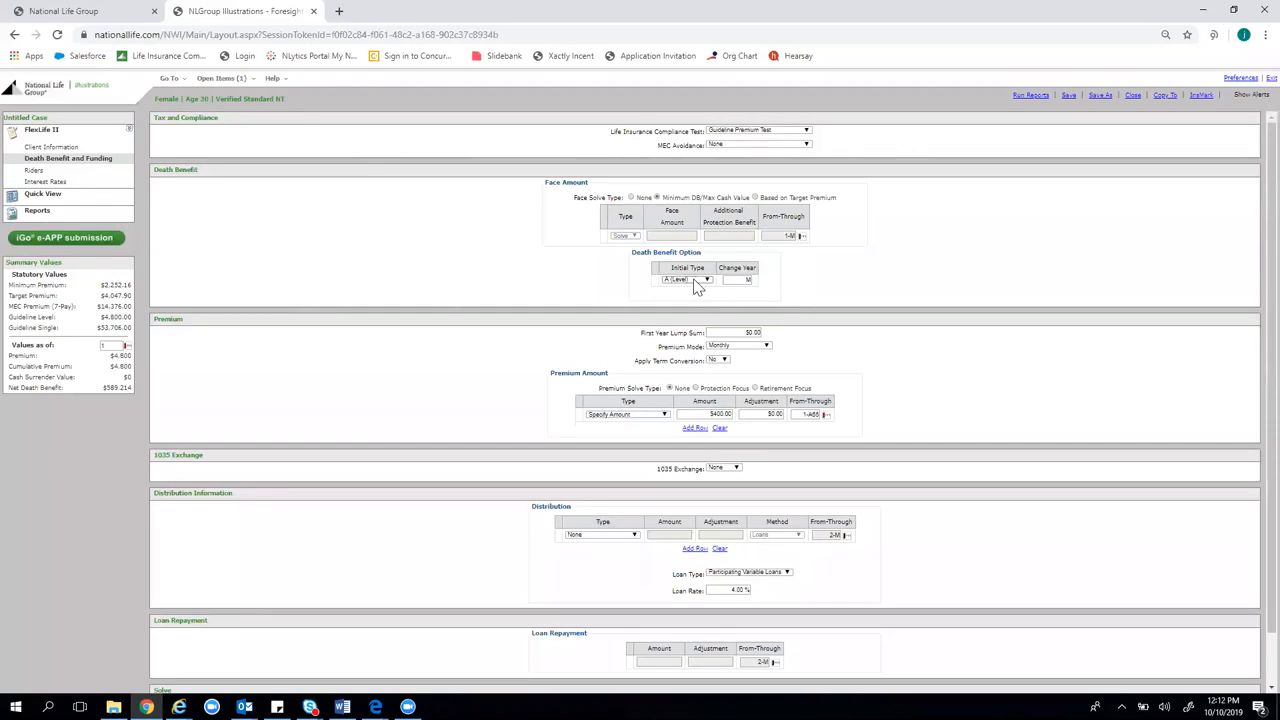
pyautogui.scroll(-1, 851, 268)
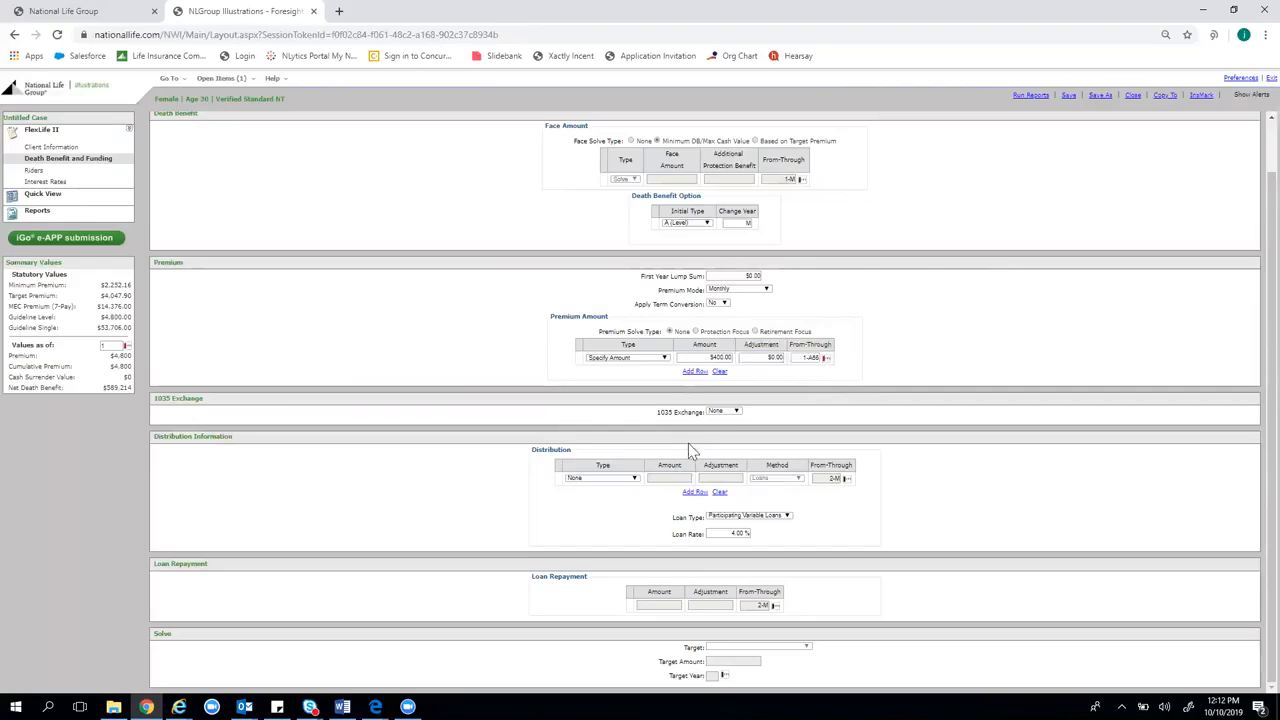
# Set the 1035 exchange to External with an amount of $100,000.00
pyautogui.click(730, 411)
pyautogui.click(726, 449)
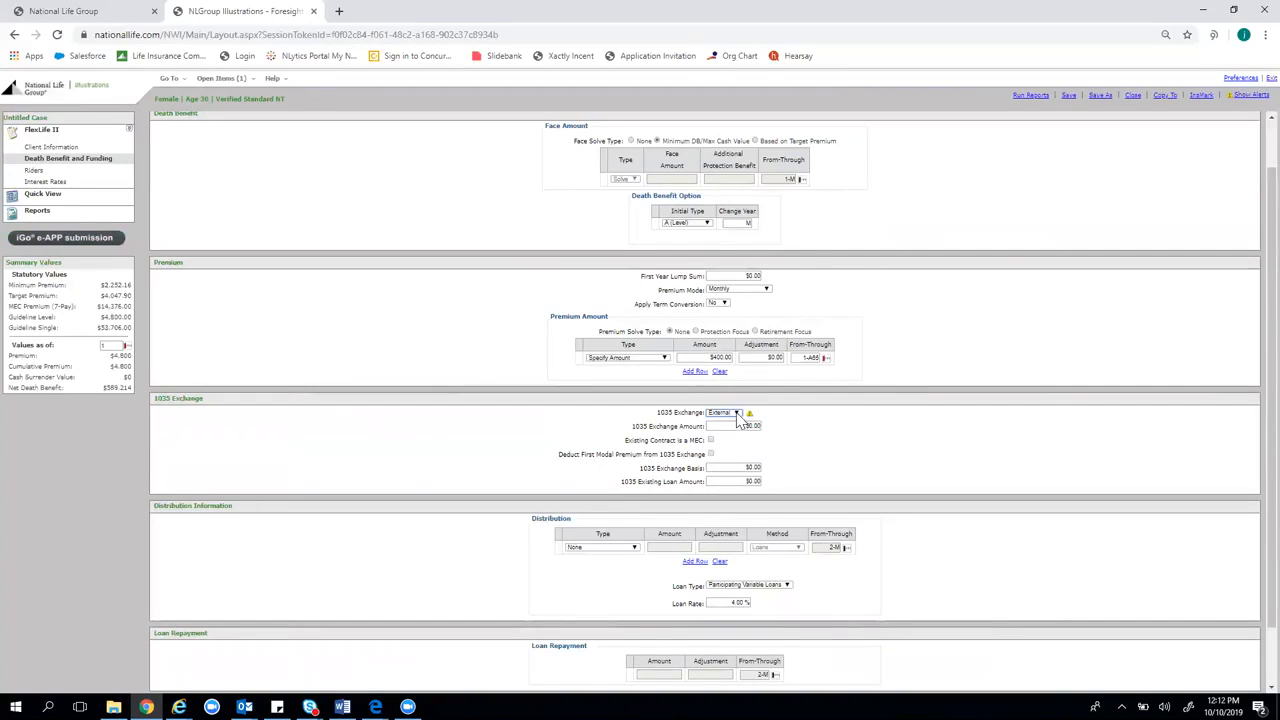
pyautogui.moveTo(749, 416)
pyautogui.click(746, 426)
pyautogui.write('25')
pyautogui.press('BackSpace')
pyautogui.press('BackSpace')
pyautogui.press('BackSpace')
pyautogui.press('BackSpace')
pyautogui.click(945, 310)
pyautogui.click(718, 426)
pyautogui.write('5')
pyautogui.click(840, 428)
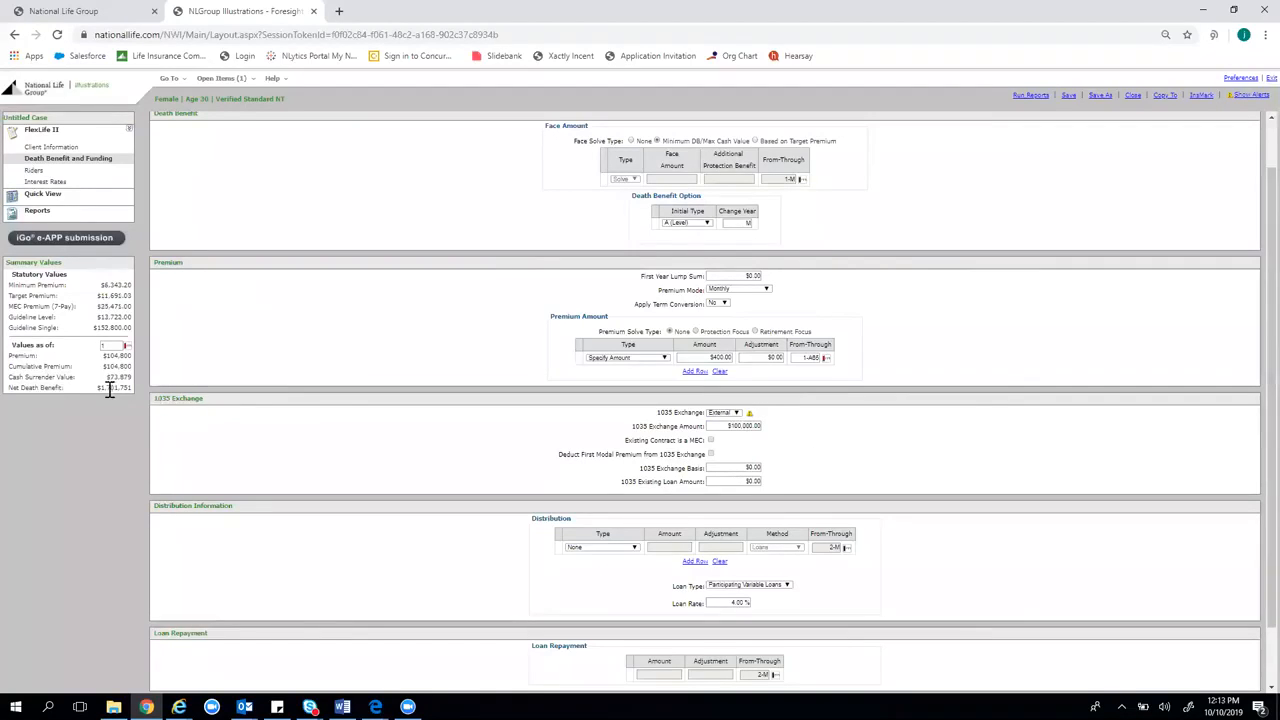
# Stop solving for the face amount and change the 1035 exchange from External to None
pyautogui.scroll(1, 560, 337)
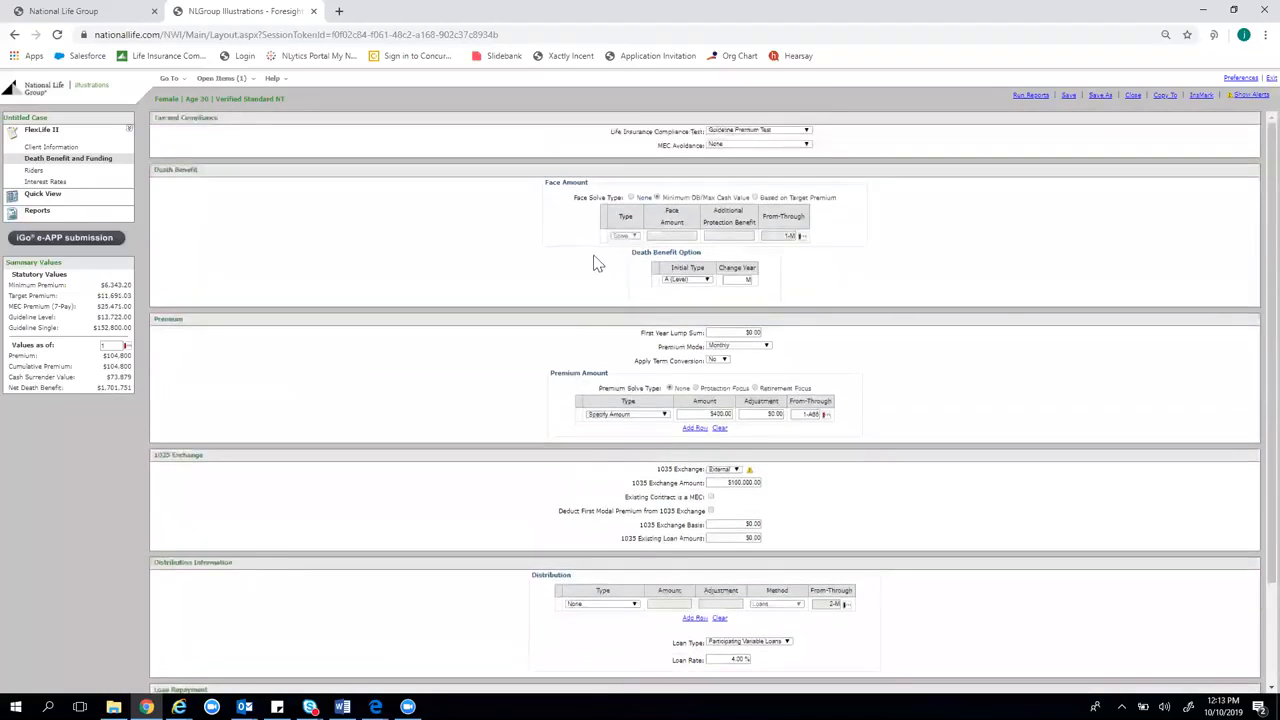
pyautogui.click(631, 197)
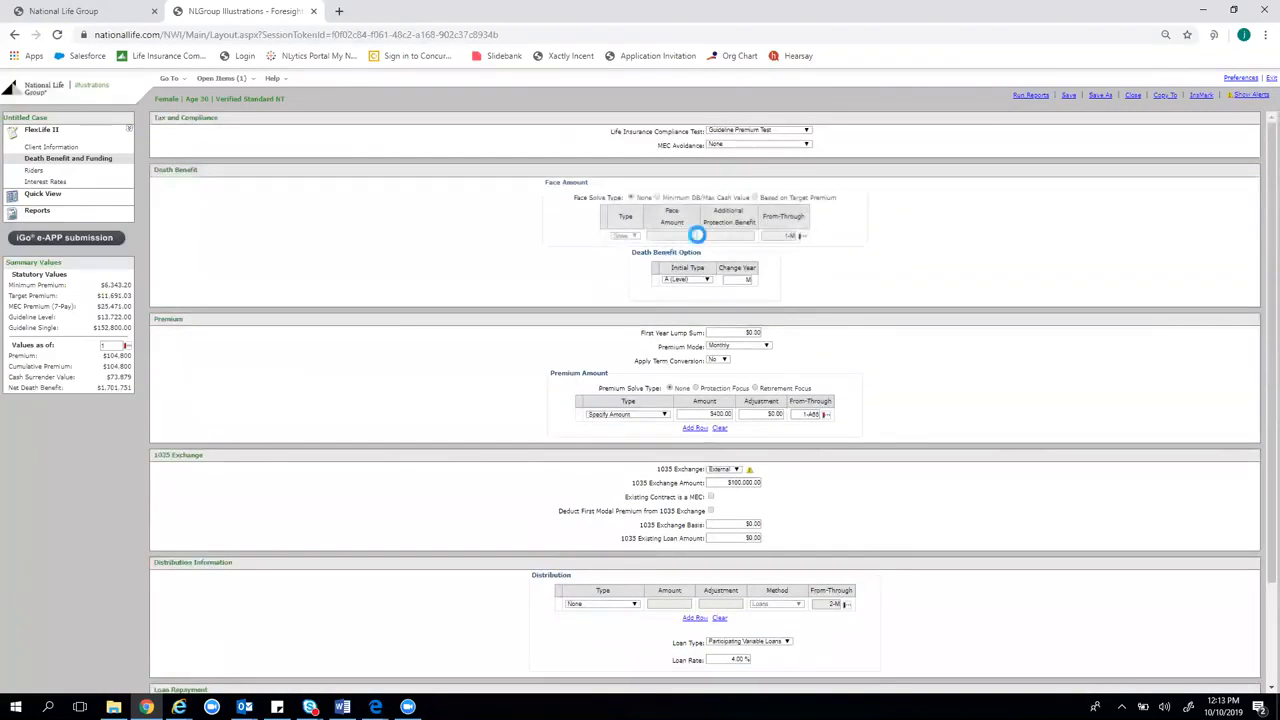
pyautogui.scroll(-2, 757, 340)
pyautogui.click(728, 407)
pyautogui.click(730, 393)
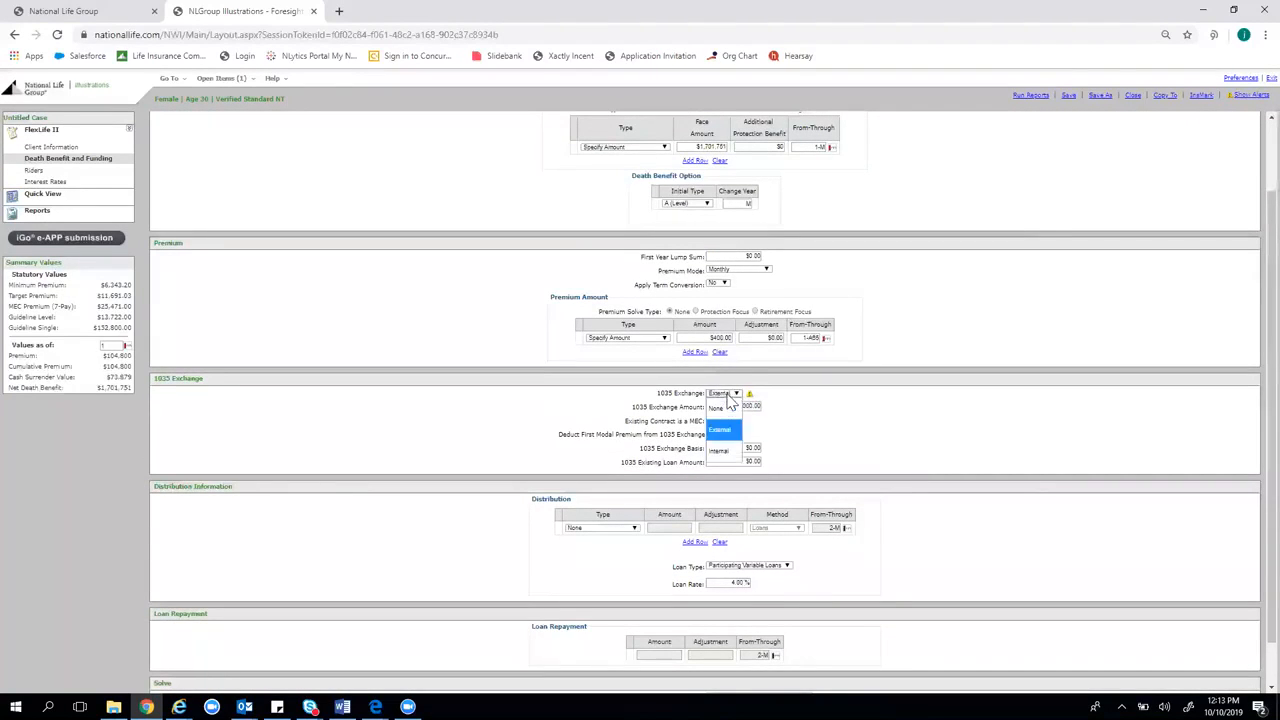
pyautogui.click(718, 404)
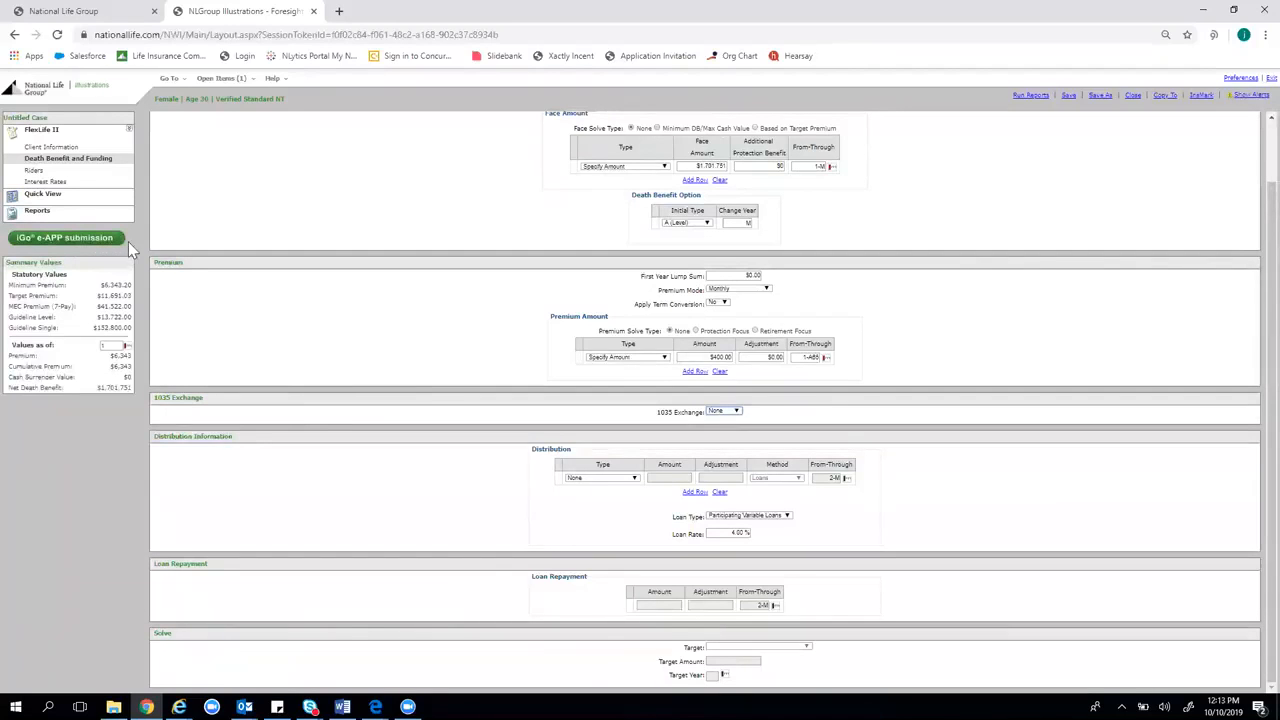
# Solve the face amount for Minimum DB/Max Cash Value
pyautogui.scroll(1, 470, 530)
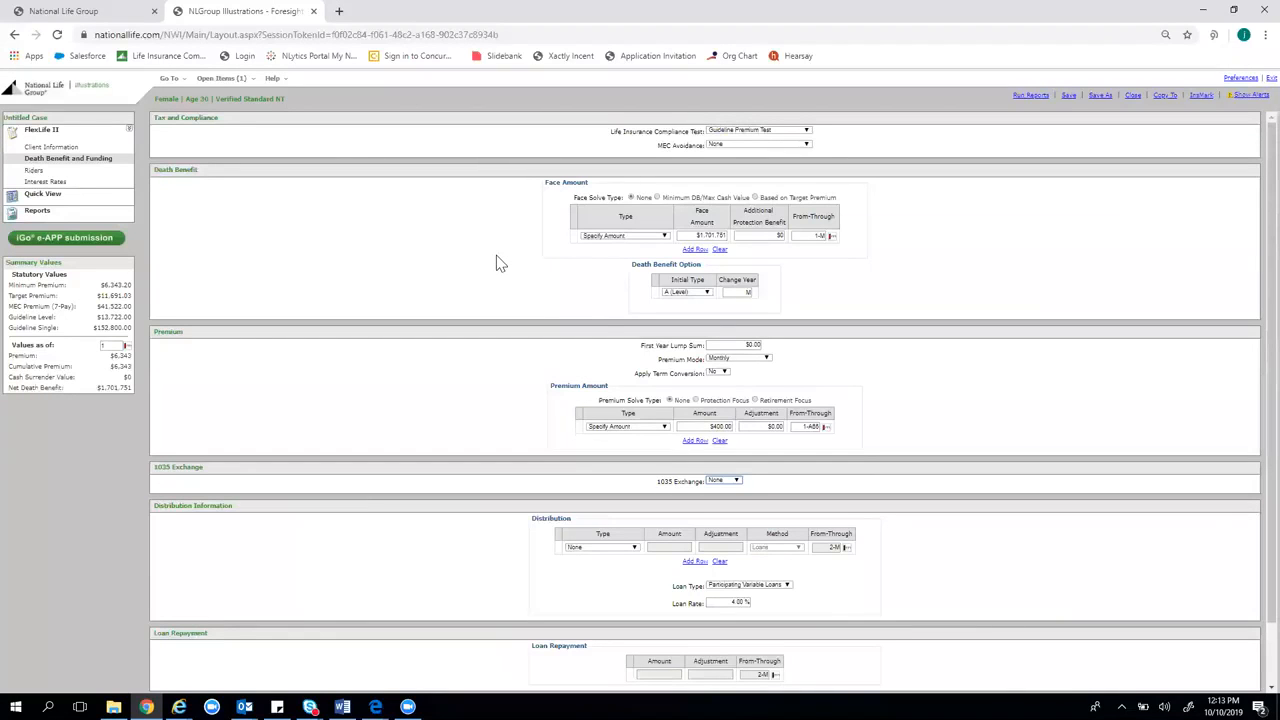
pyautogui.click(657, 197)
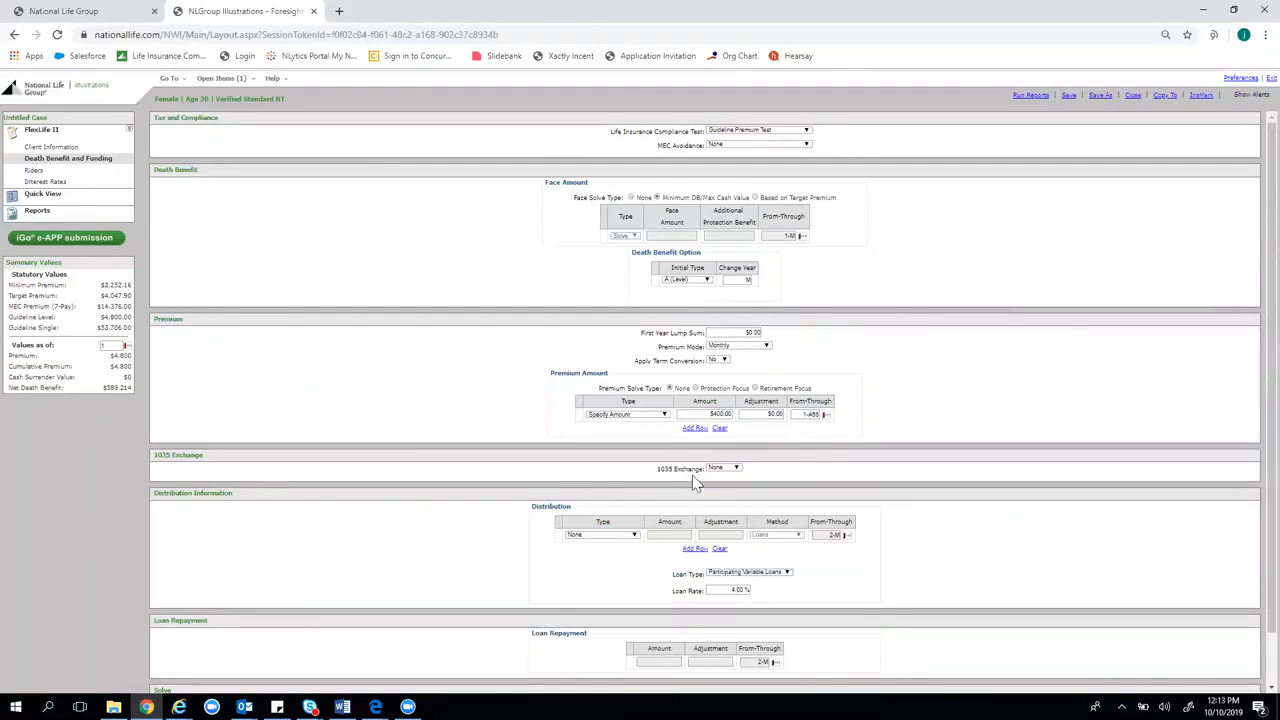
pyautogui.click(630, 537)
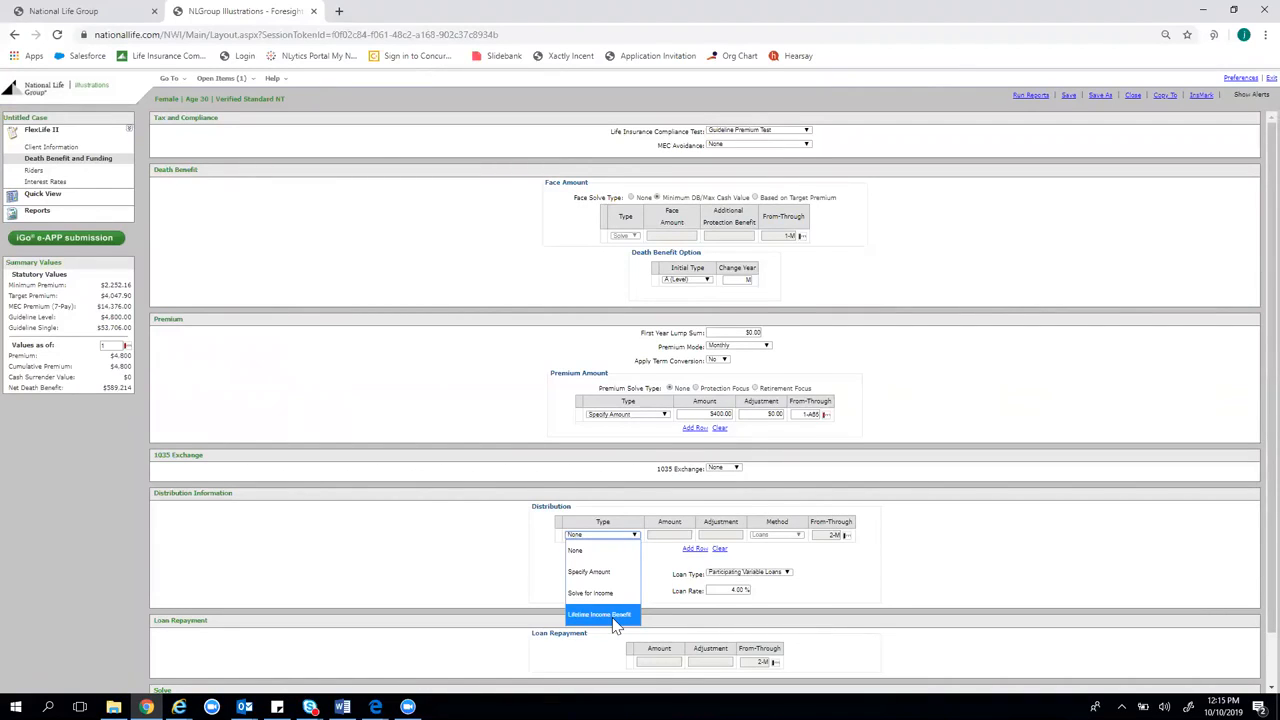
# Take Lifetime Income Benefit distributions as Standard Loans with LIBR Face Amount Reduction turned on
pyautogui.click(614, 618)
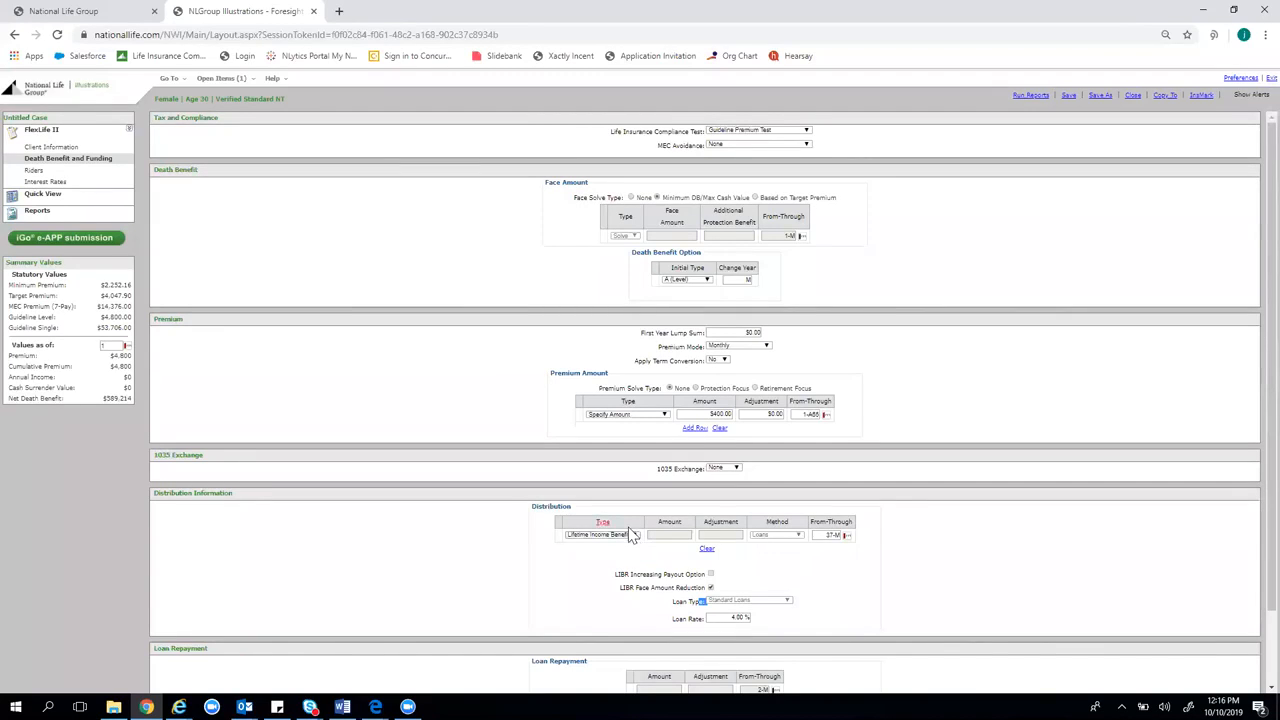
pyautogui.click(708, 589)
pyautogui.scroll(-2, 1040, 536)
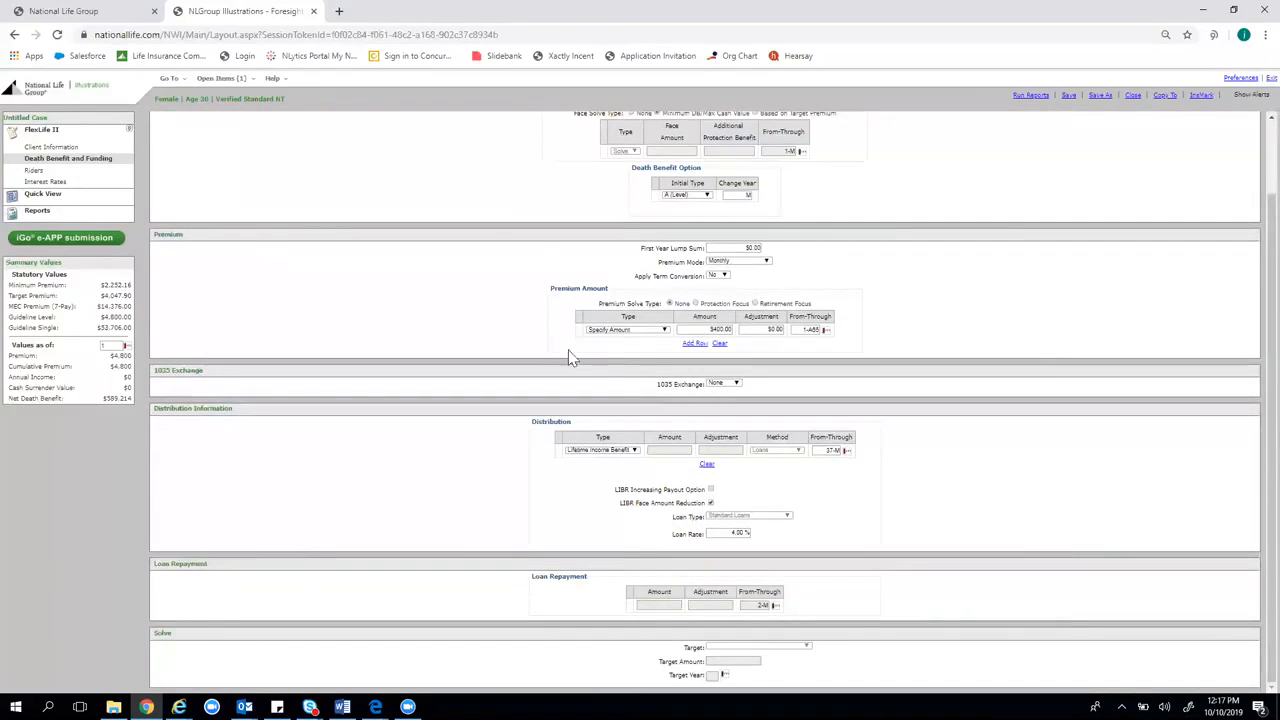
pyautogui.scroll(2, 580, 363)
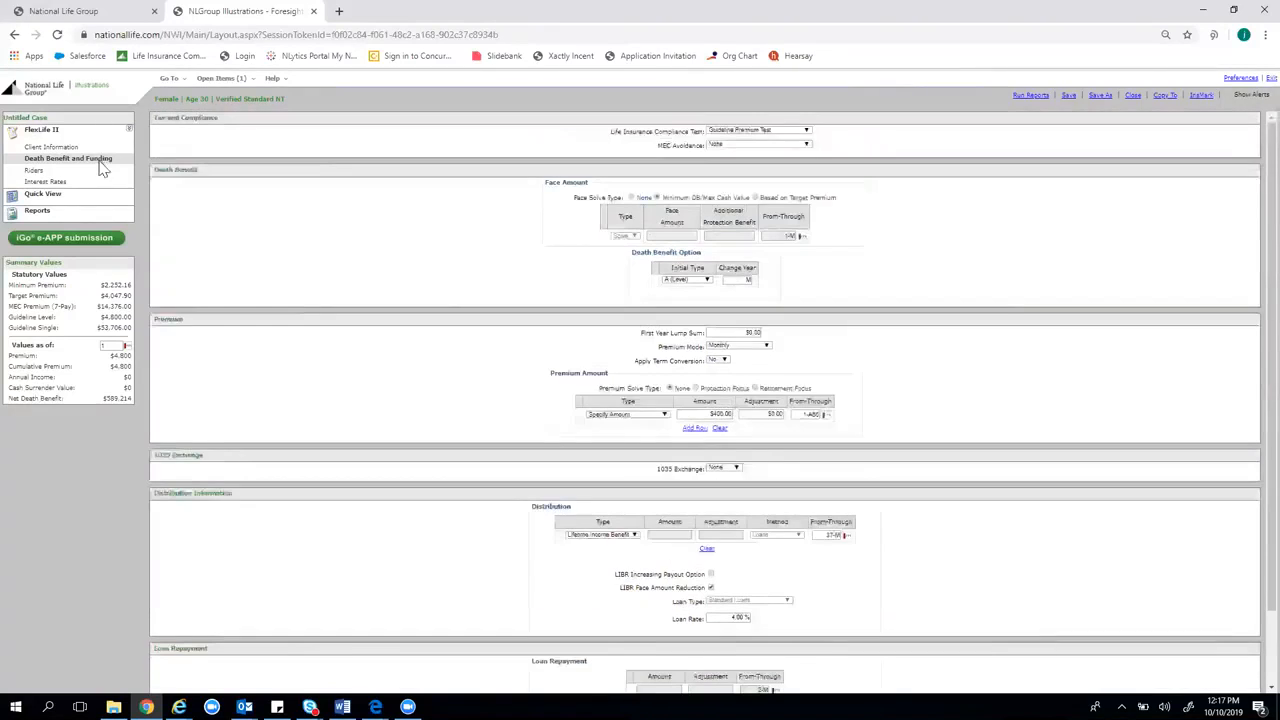
# On the Riders page, enter 63 as the 3rd ABR Summary Age
pyautogui.click(40, 172)
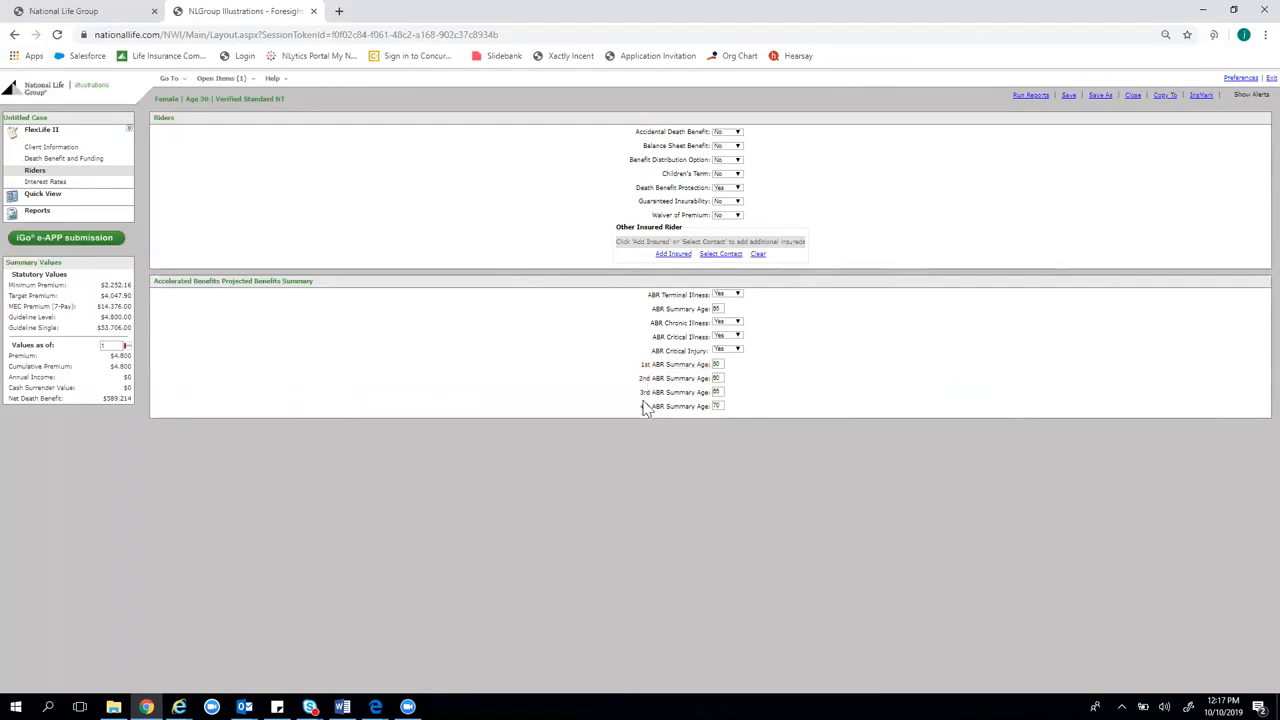
pyautogui.doubleClick(720, 393)
pyautogui.click(715, 406)
pyautogui.doubleClick(719, 392)
pyautogui.write('63')
# On the Interest Rates page, split the premium allocation 50/50 between Strategy 1 and Strategy 2
pyautogui.click(75, 187)
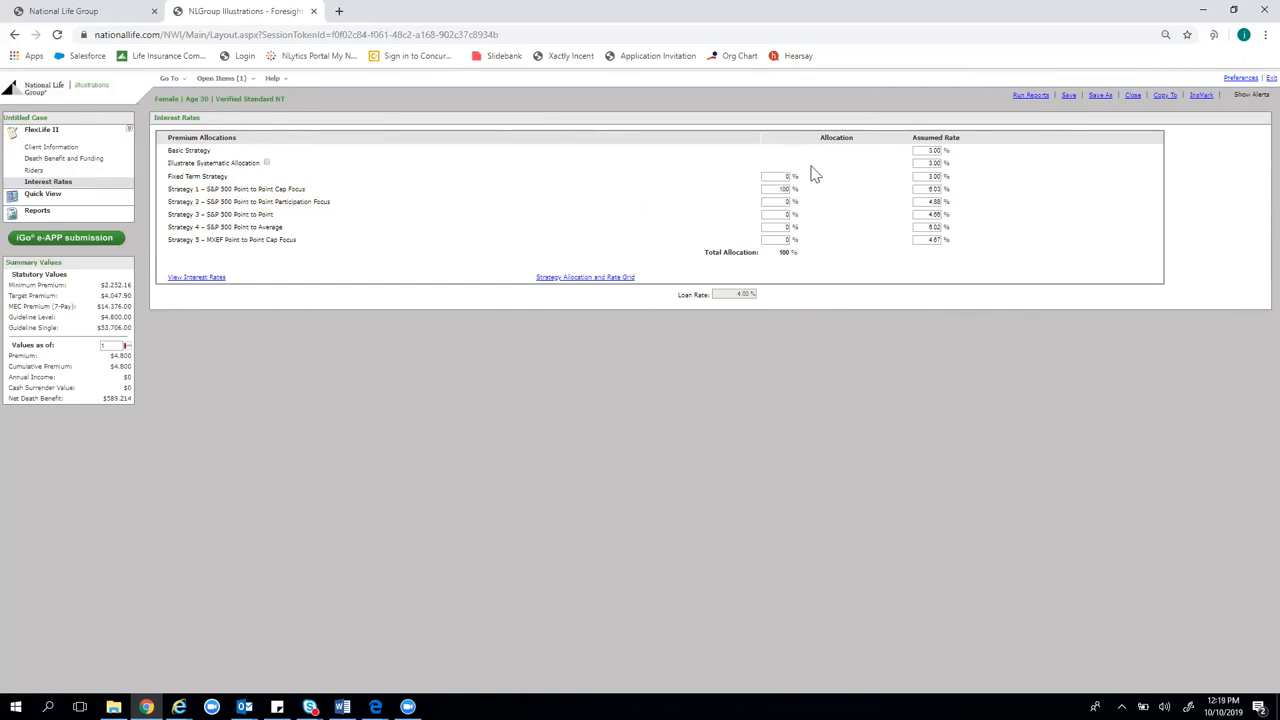
pyautogui.doubleClick(781, 188)
pyautogui.write('50')
pyautogui.press('Tab')
pyautogui.write('50')
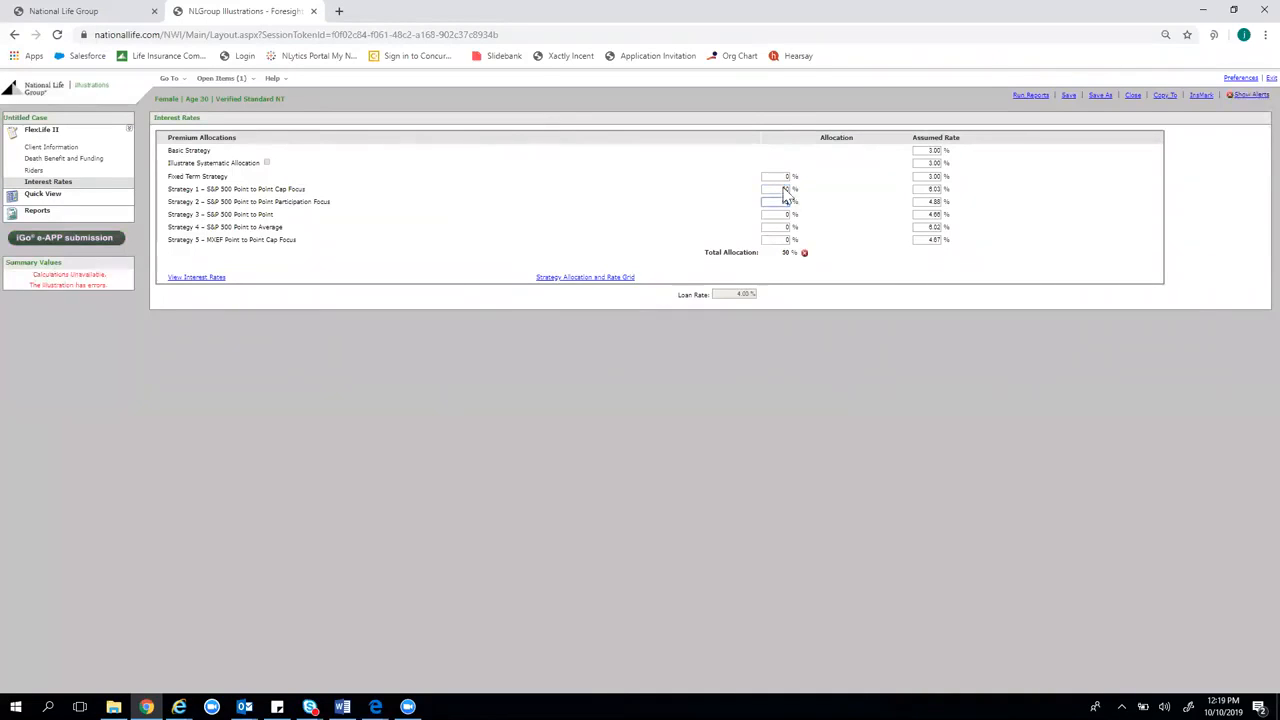
pyautogui.click(788, 251)
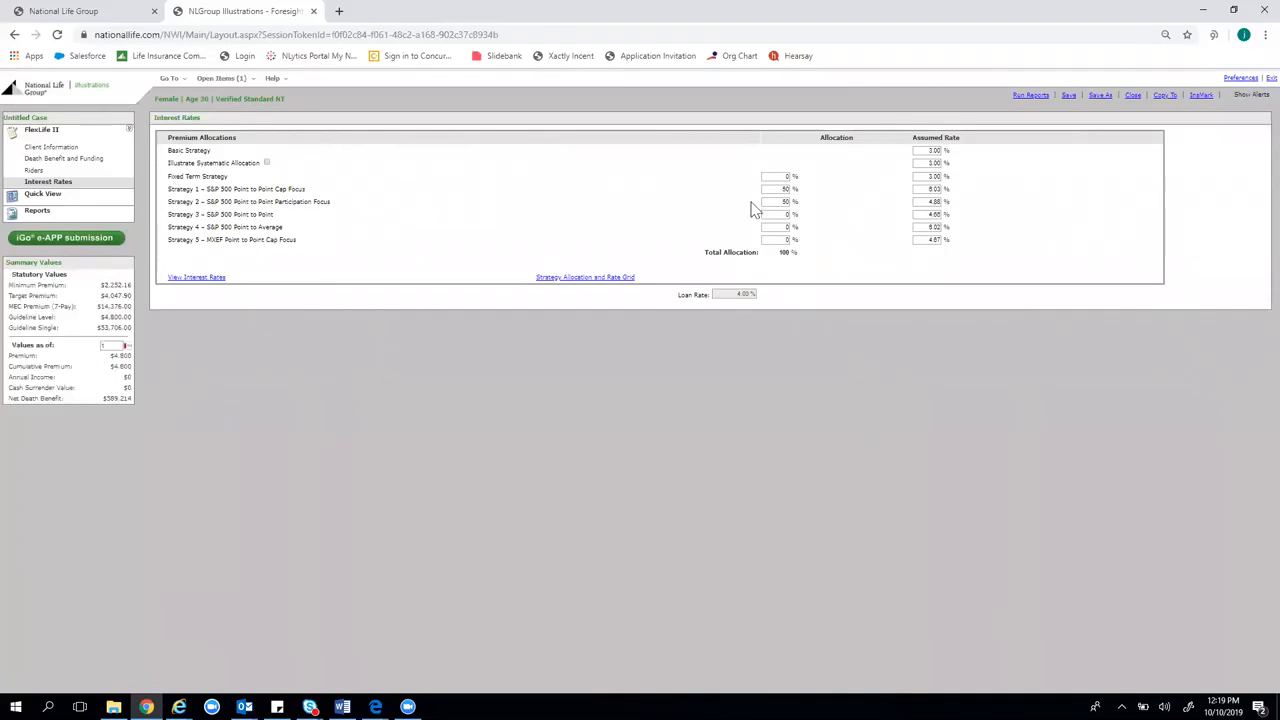
# Test Strategy 1's assumed rate field by entering a 7.00 rate
pyautogui.doubleClick(927, 190)
pyautogui.click(838, 215)
pyautogui.doubleClick(932, 190)
pyautogui.write('7')
pyautogui.click(967, 197)
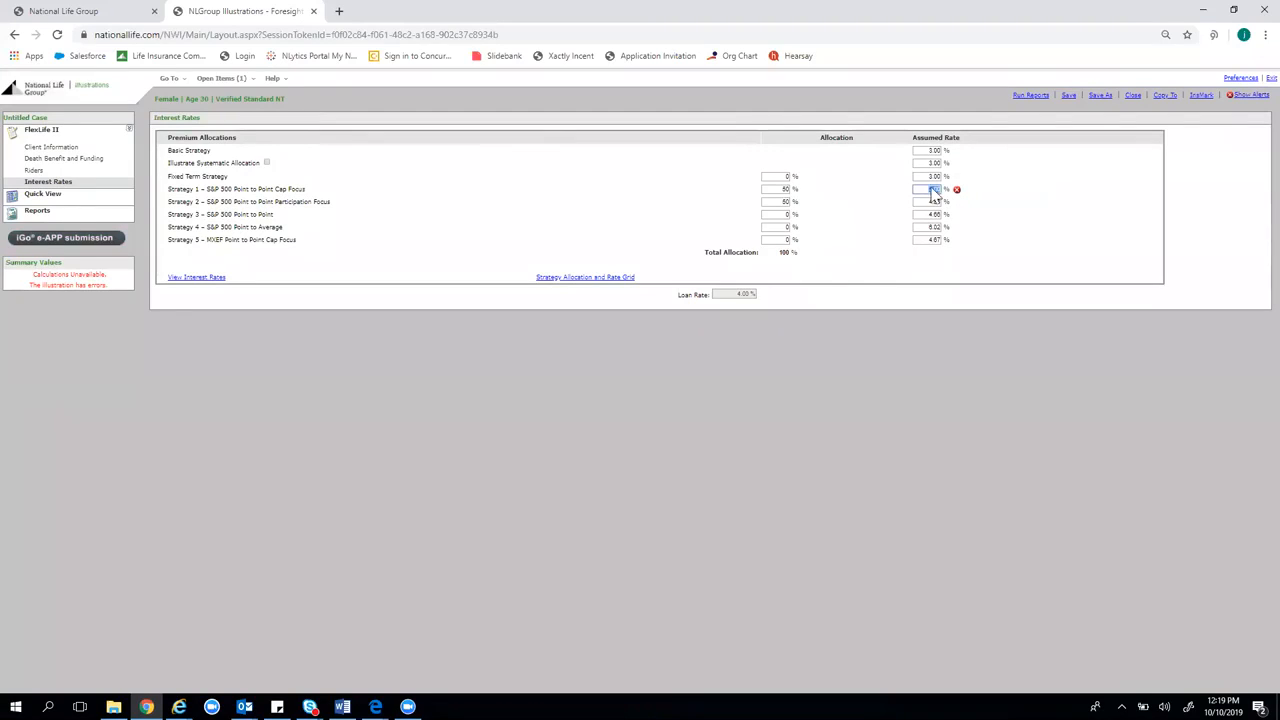
pyautogui.write('5')
# Set Strategy 2's allocation to 0, leaving Strategy 1 with the full 100%
pyautogui.click(778, 190)
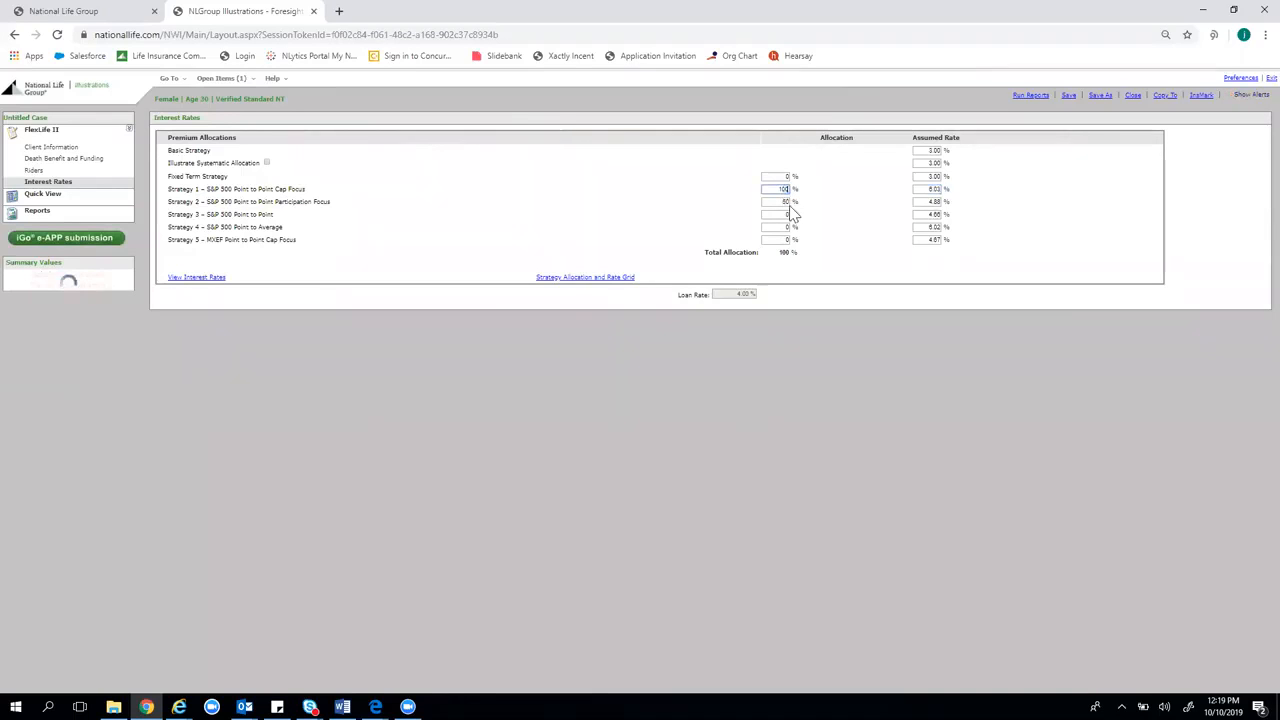
pyautogui.click(787, 202)
pyautogui.write('0')
pyautogui.click(817, 421)
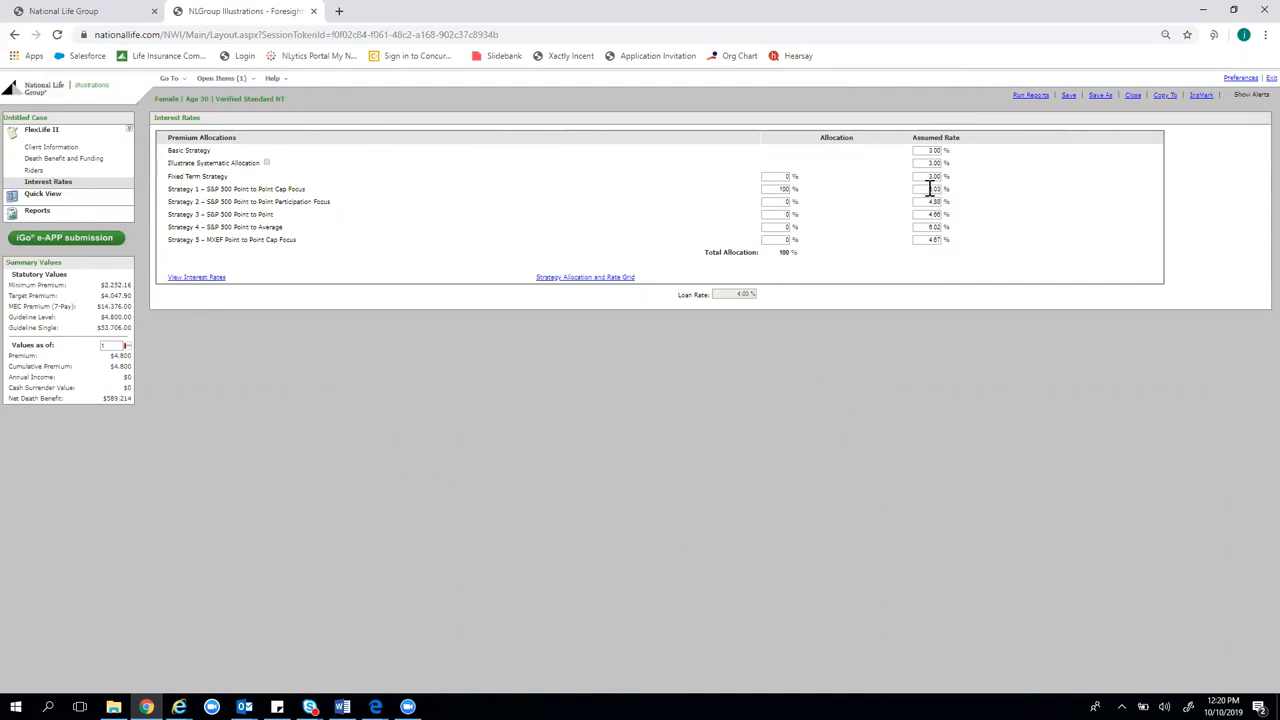
# Review the Quick View, highlighting the $400.00 Modal Premium, table headings and Initial Face Amount
pyautogui.click(99, 203)
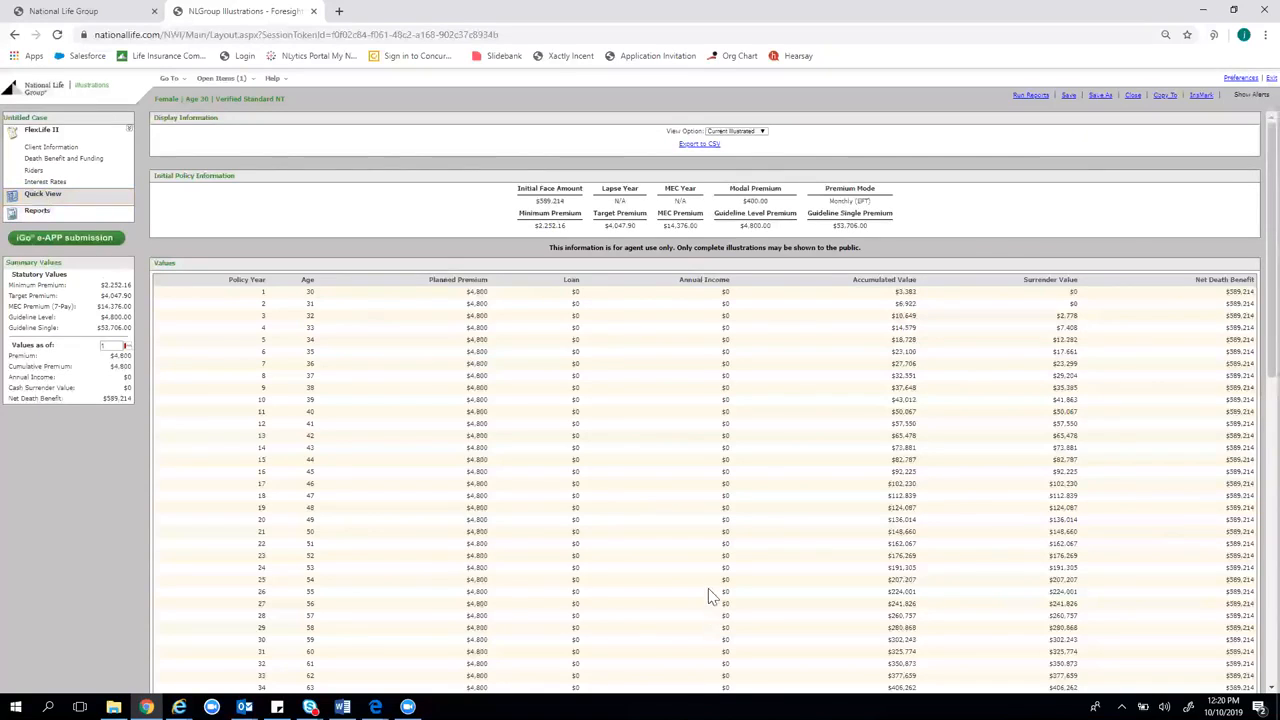
pyautogui.moveTo(742, 202); pyautogui.dragTo(790, 205)
pyautogui.moveTo(452, 287); pyautogui.dragTo(532, 276)
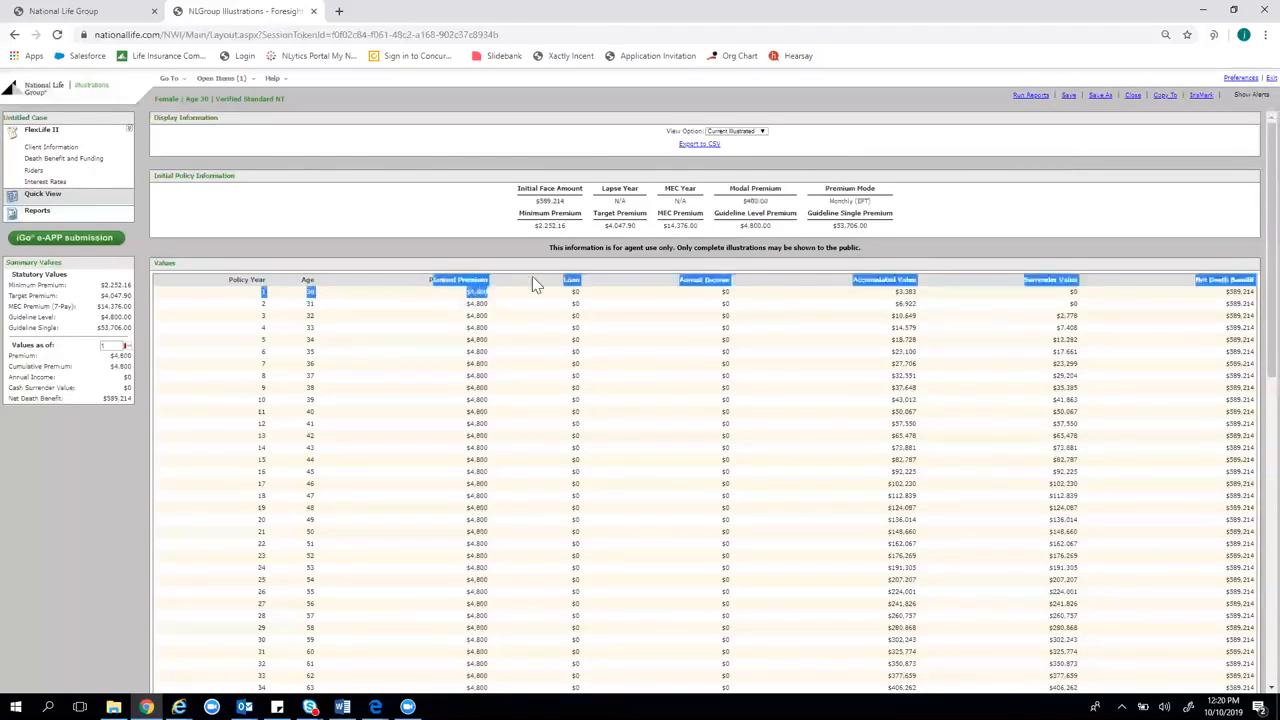
pyautogui.moveTo(770, 204); pyautogui.dragTo(752, 212)
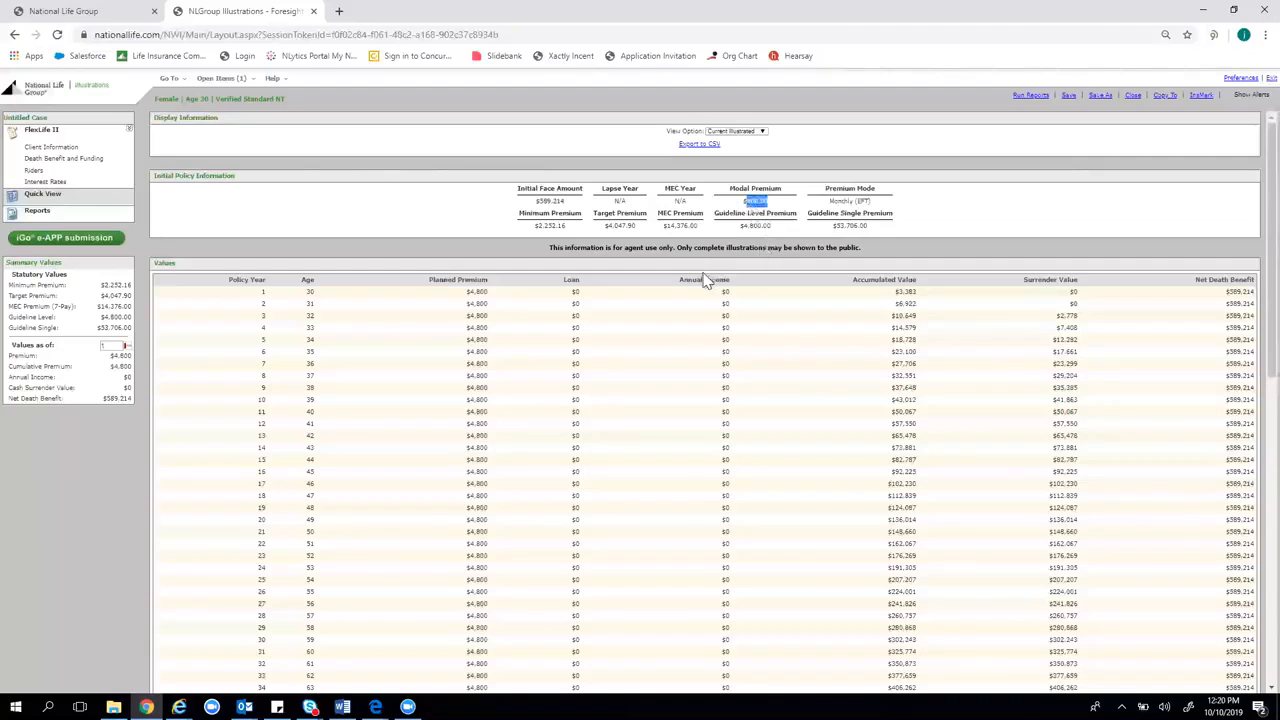
pyautogui.moveTo(500, 280); pyautogui.dragTo(489, 285)
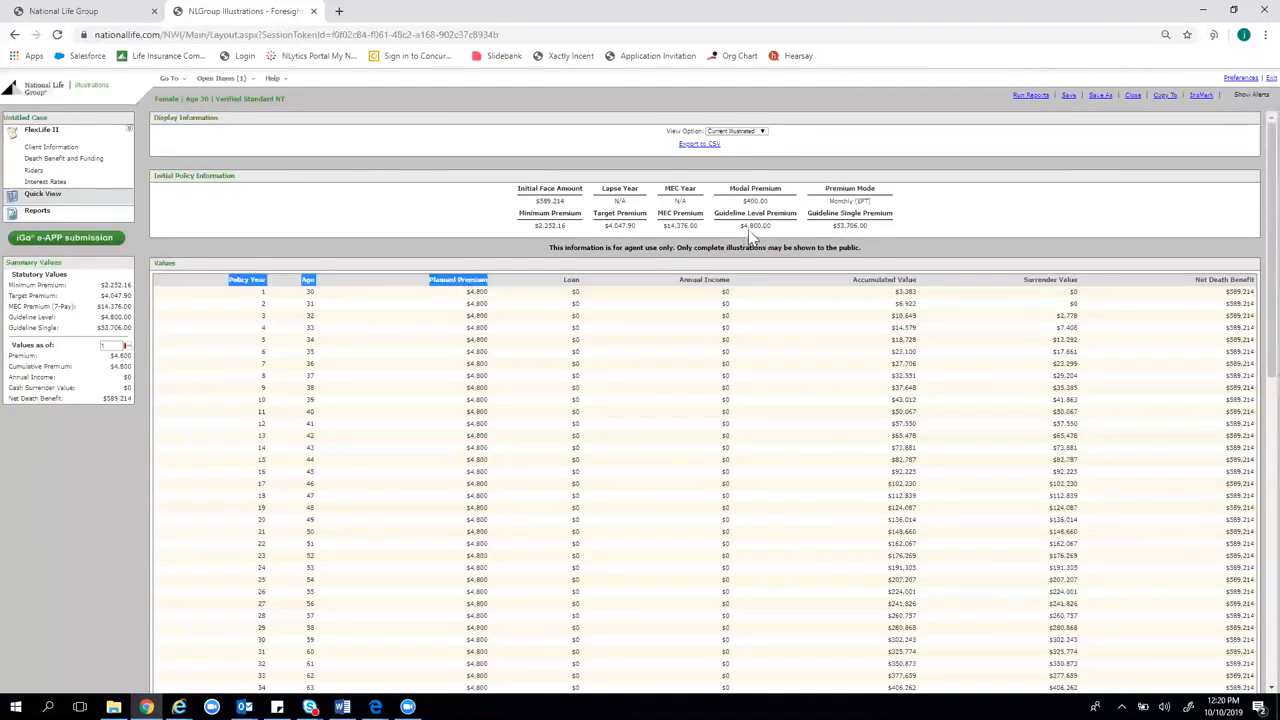
pyautogui.click(494, 289)
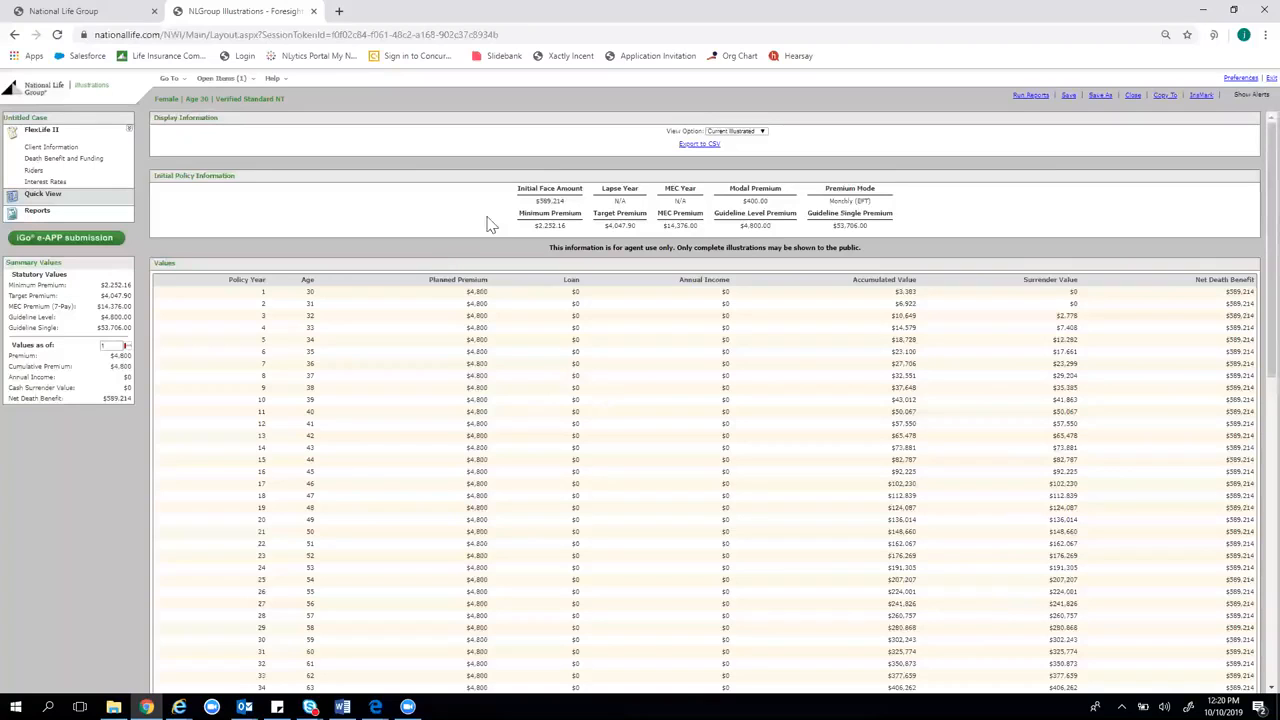
pyautogui.moveTo(566, 202); pyautogui.dragTo(533, 198)
pyautogui.click(558, 205)
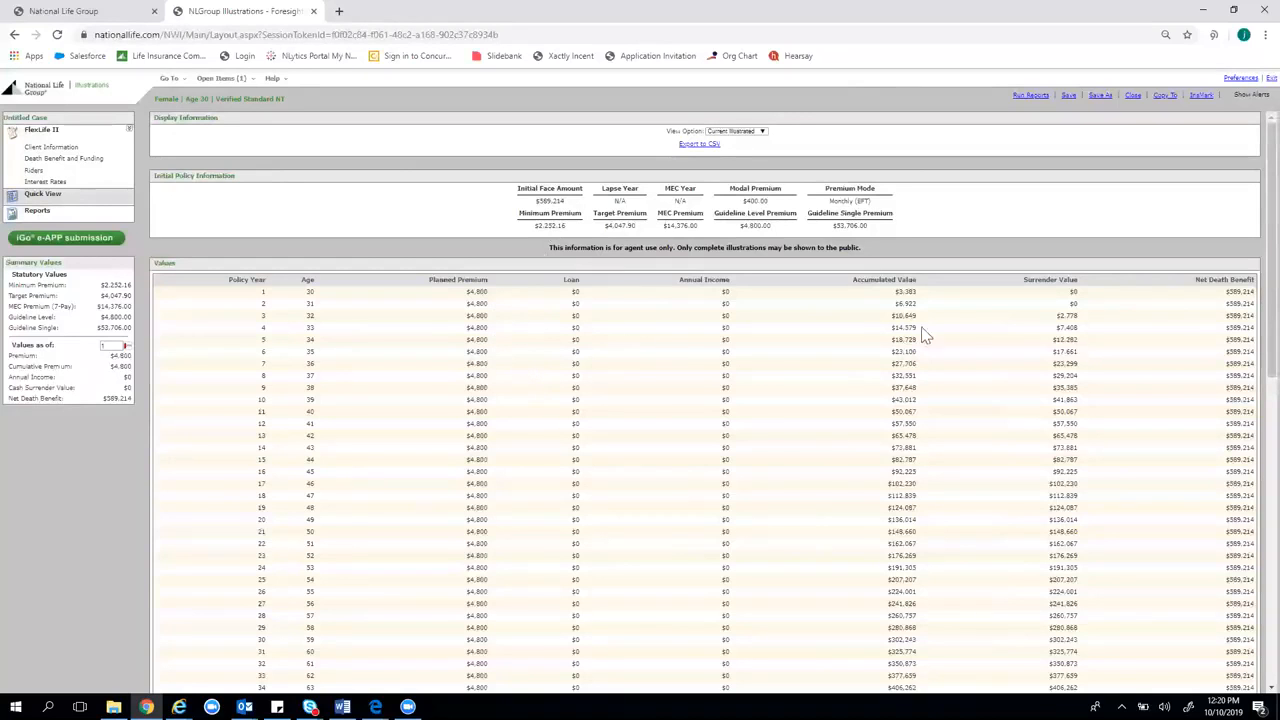
pyautogui.scroll(-3, 1238, 362)
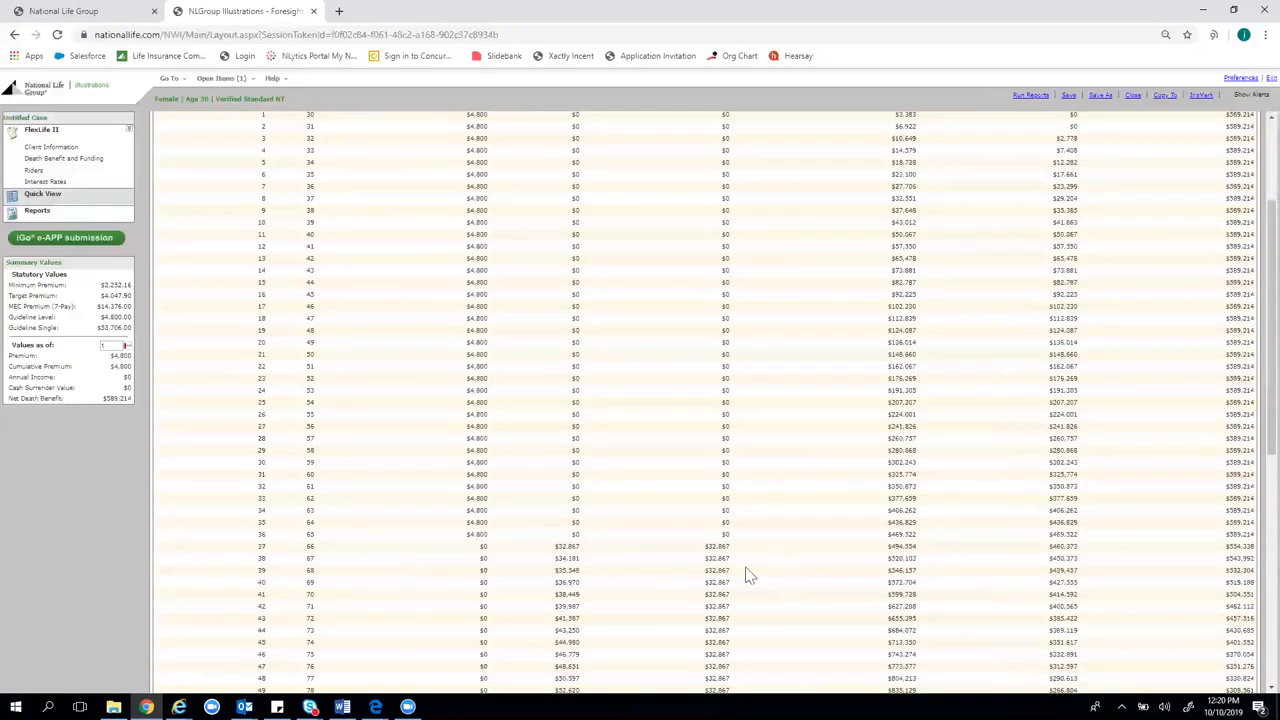
pyautogui.scroll(-1, 760, 563)
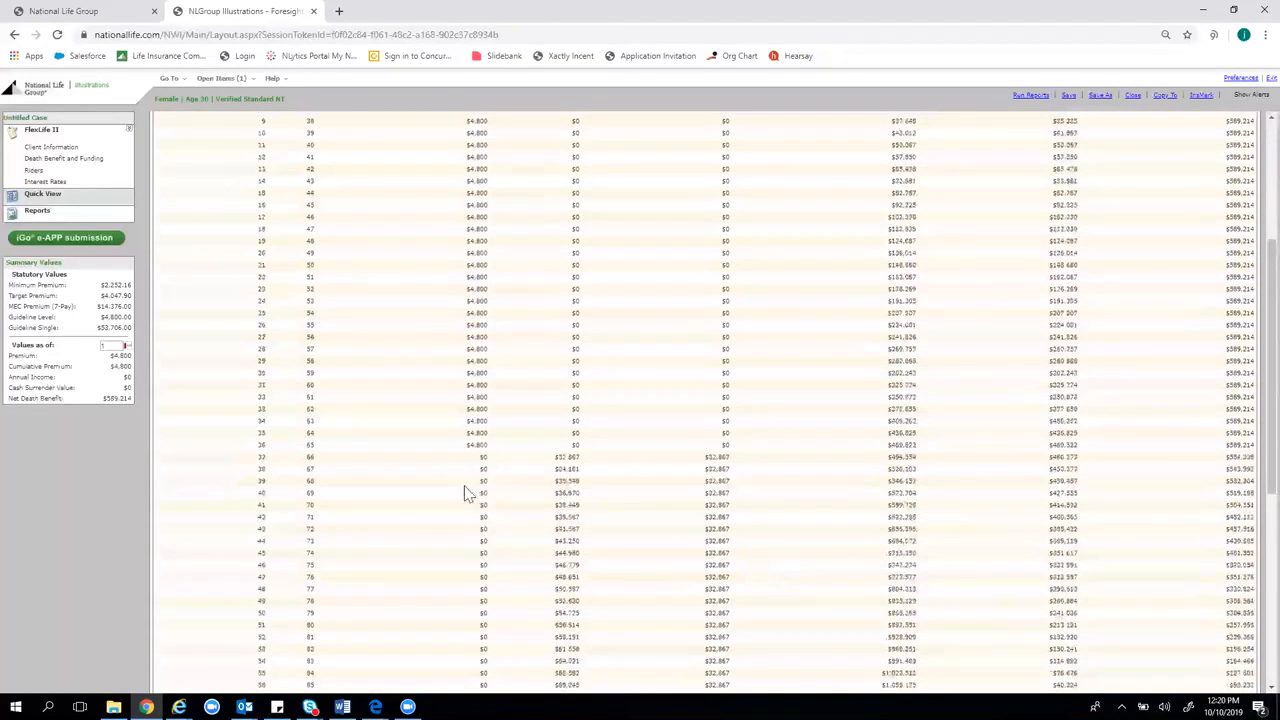
pyautogui.scroll(-1, 555, 451)
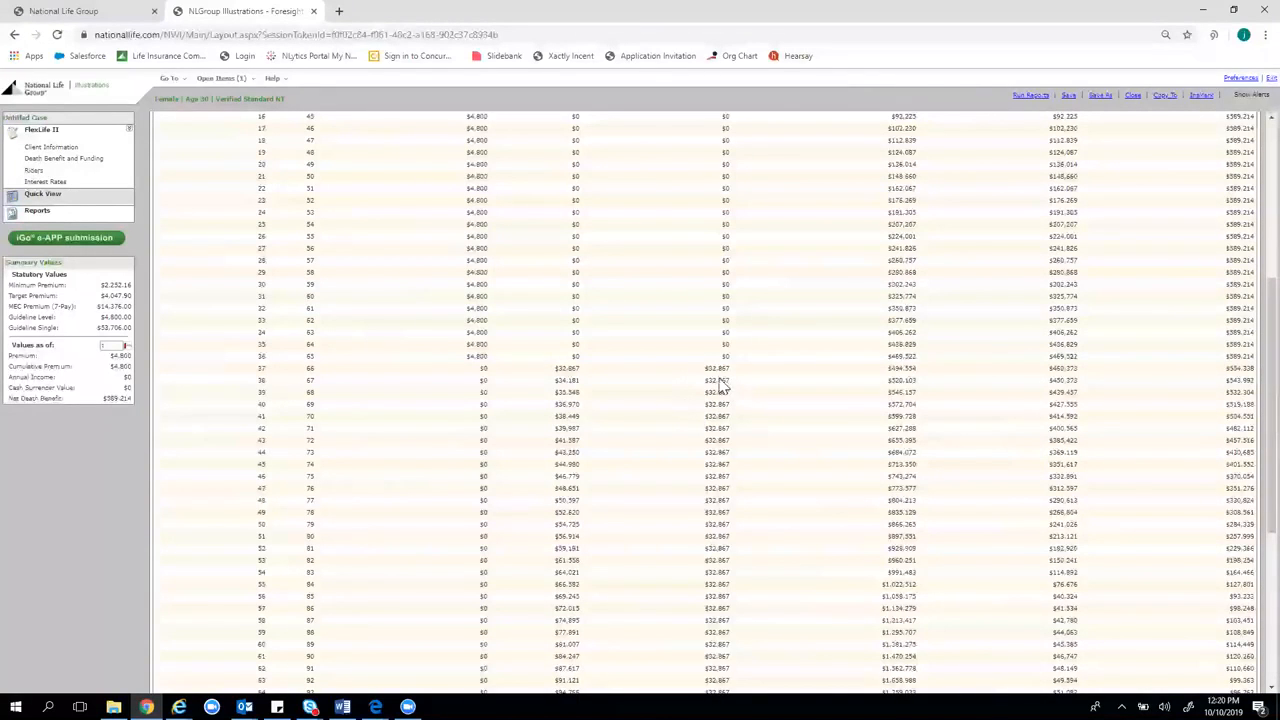
pyautogui.moveTo(706, 368); pyautogui.dragTo(724, 376)
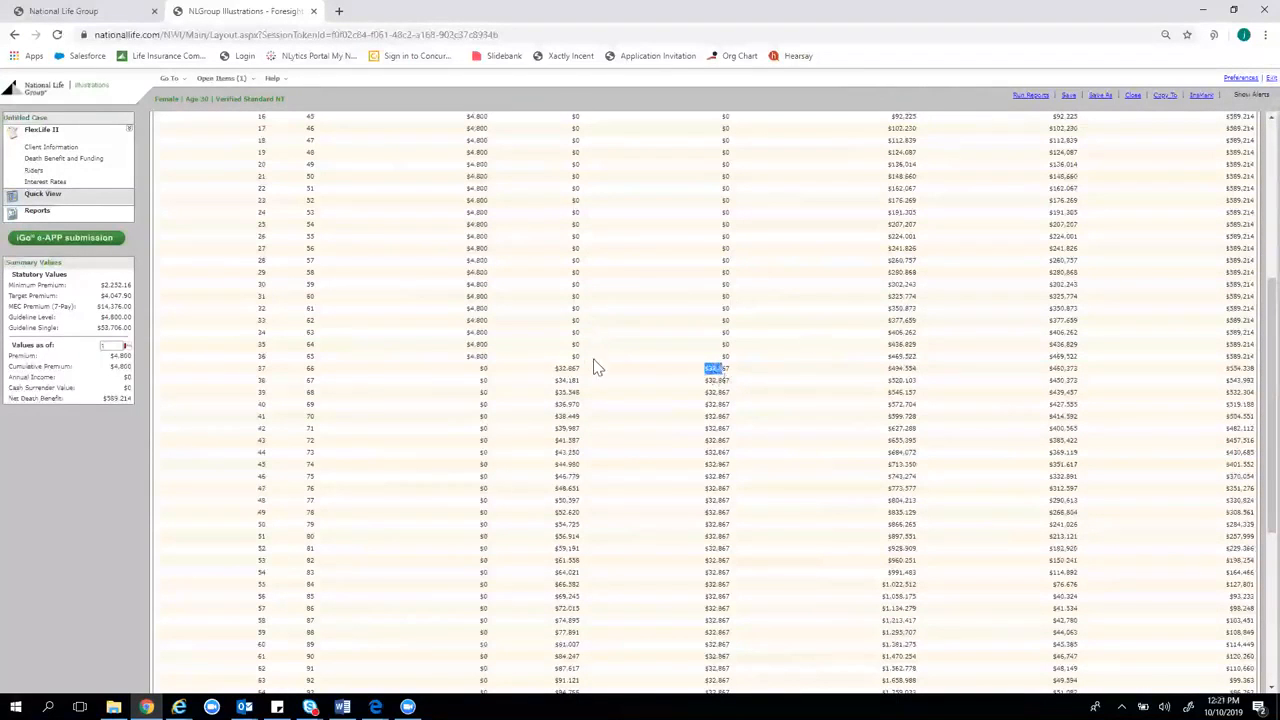
pyautogui.click(569, 397)
pyautogui.moveTo(556, 368); pyautogui.dragTo(581, 395)
pyautogui.click(554, 379)
pyautogui.click(557, 397)
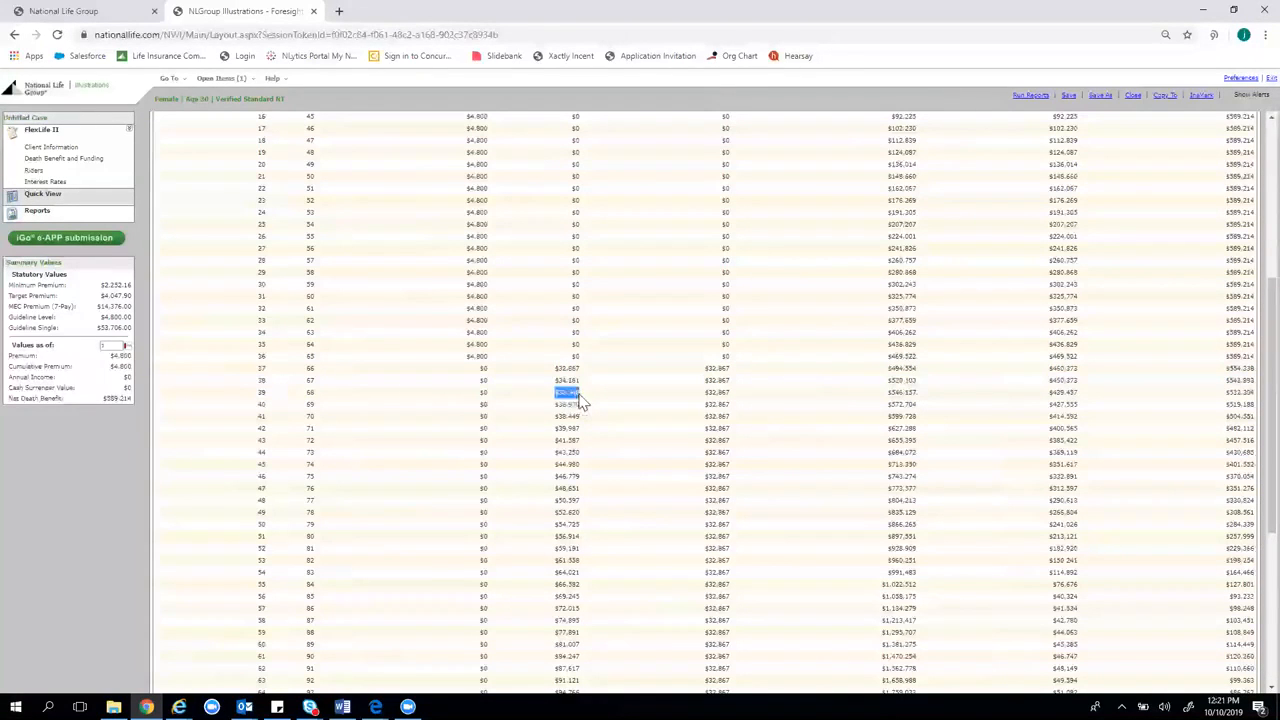
pyautogui.click(567, 418)
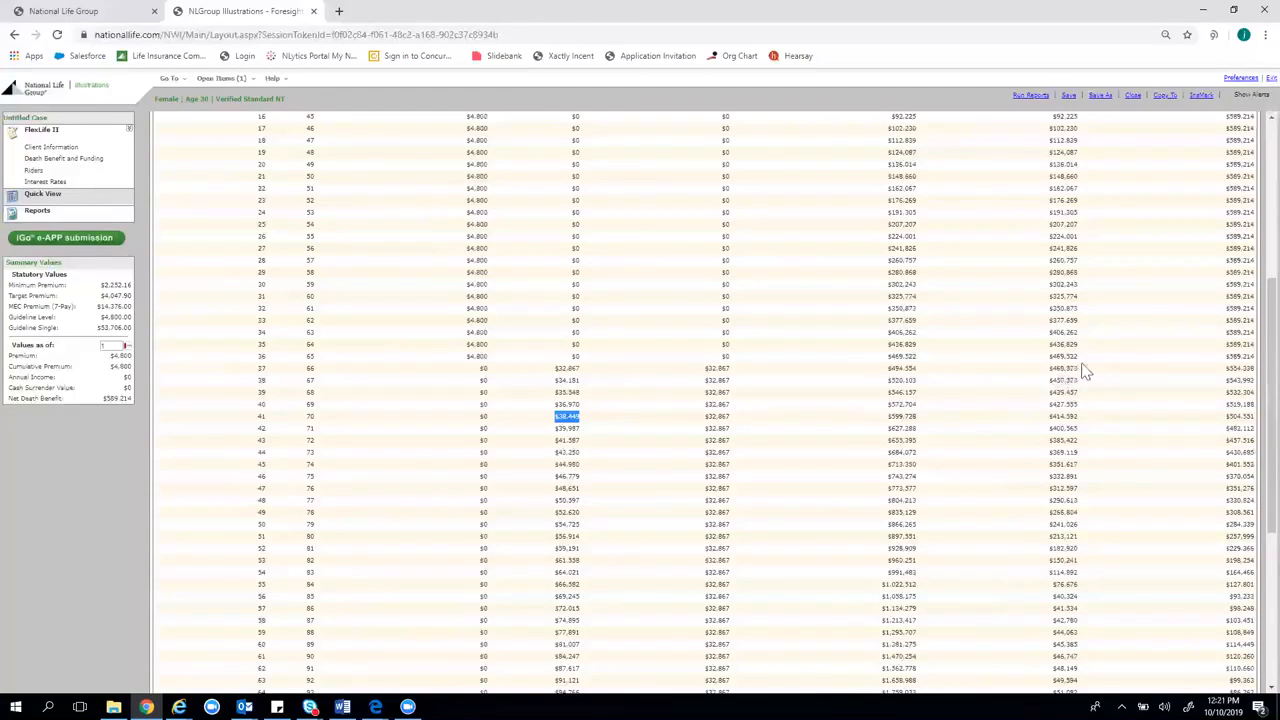
pyautogui.doubleClick(890, 370)
pyautogui.moveTo(892, 370); pyautogui.dragTo(1084, 371)
pyautogui.doubleClick(1062, 368)
pyautogui.doubleClick(894, 370)
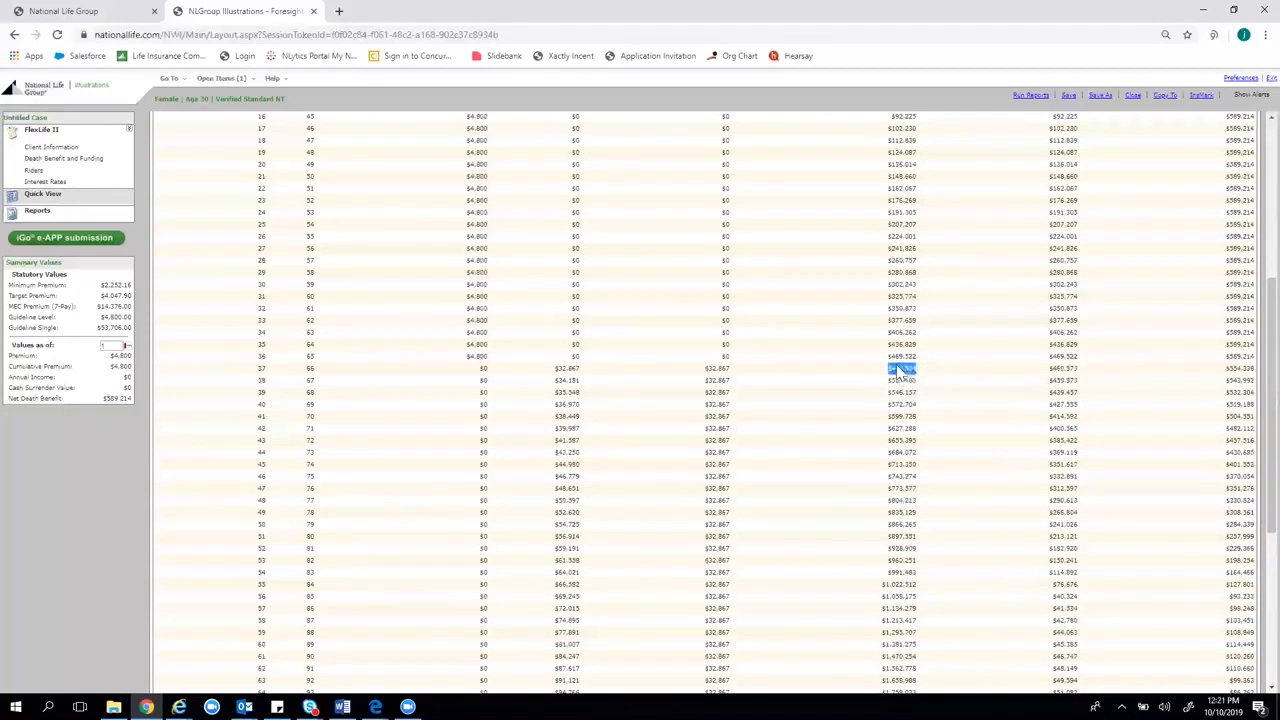
pyautogui.scroll(5, 900, 372)
pyautogui.scroll(-3, 865, 290)
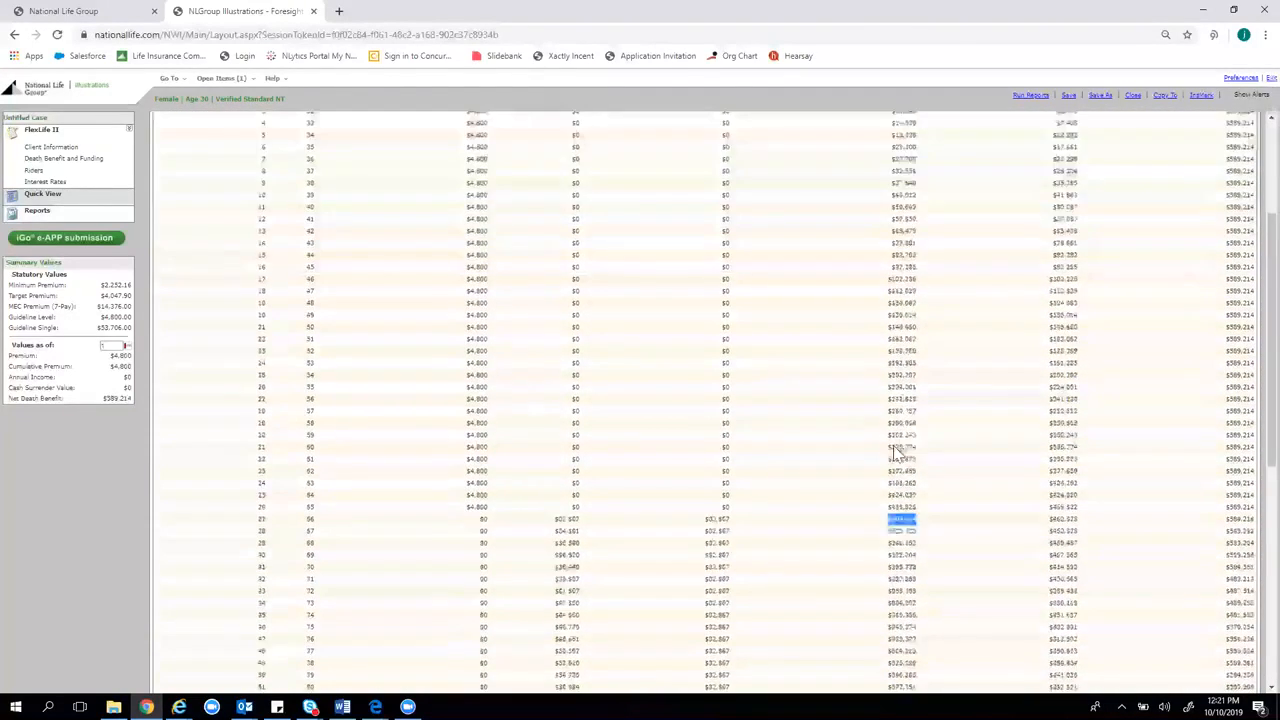
pyautogui.scroll(-3, 897, 452)
pyautogui.moveTo(893, 381); pyautogui.dragTo(968, 463)
pyautogui.click(903, 440)
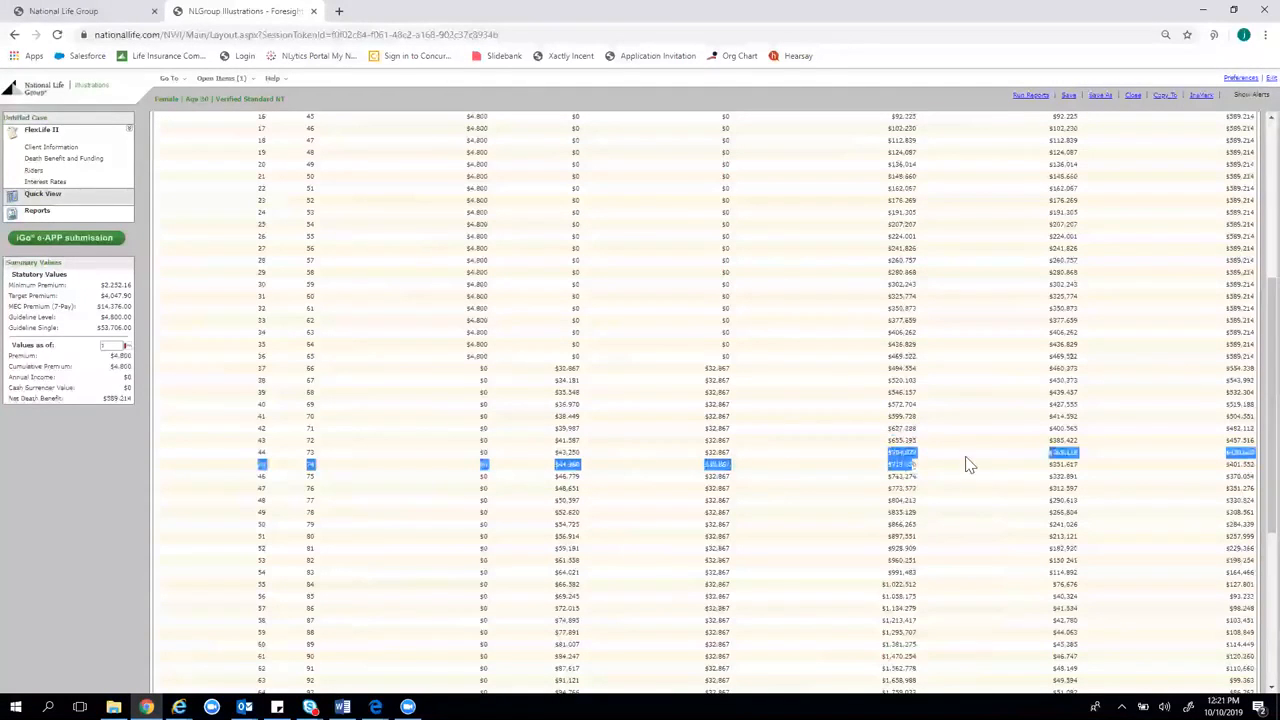
pyautogui.click(900, 460)
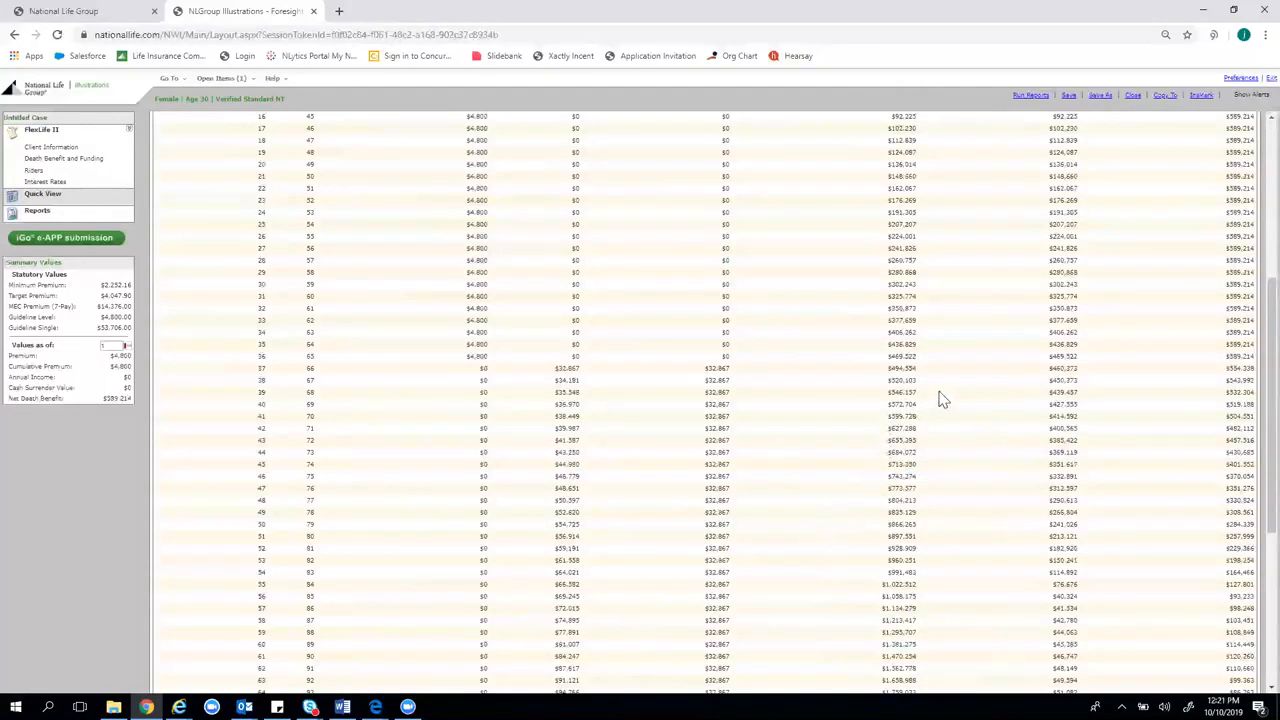
pyautogui.scroll(-1, 940, 402)
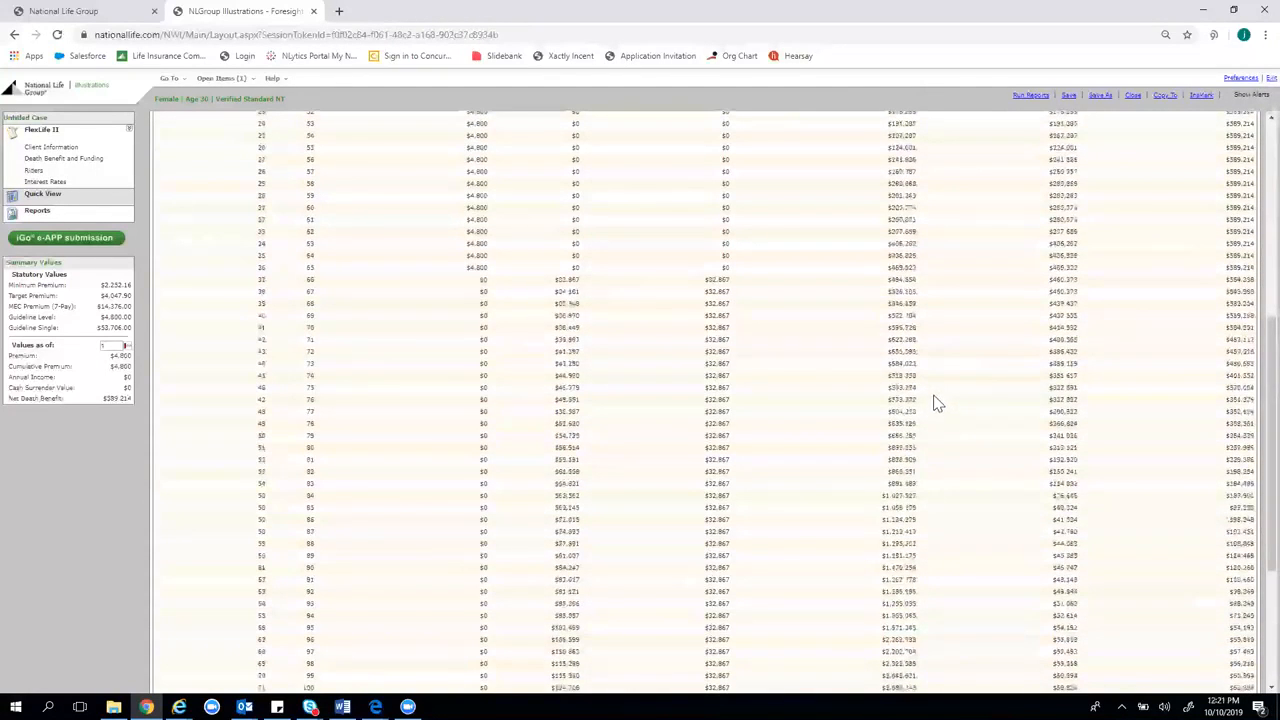
pyautogui.scroll(-1, 937, 403)
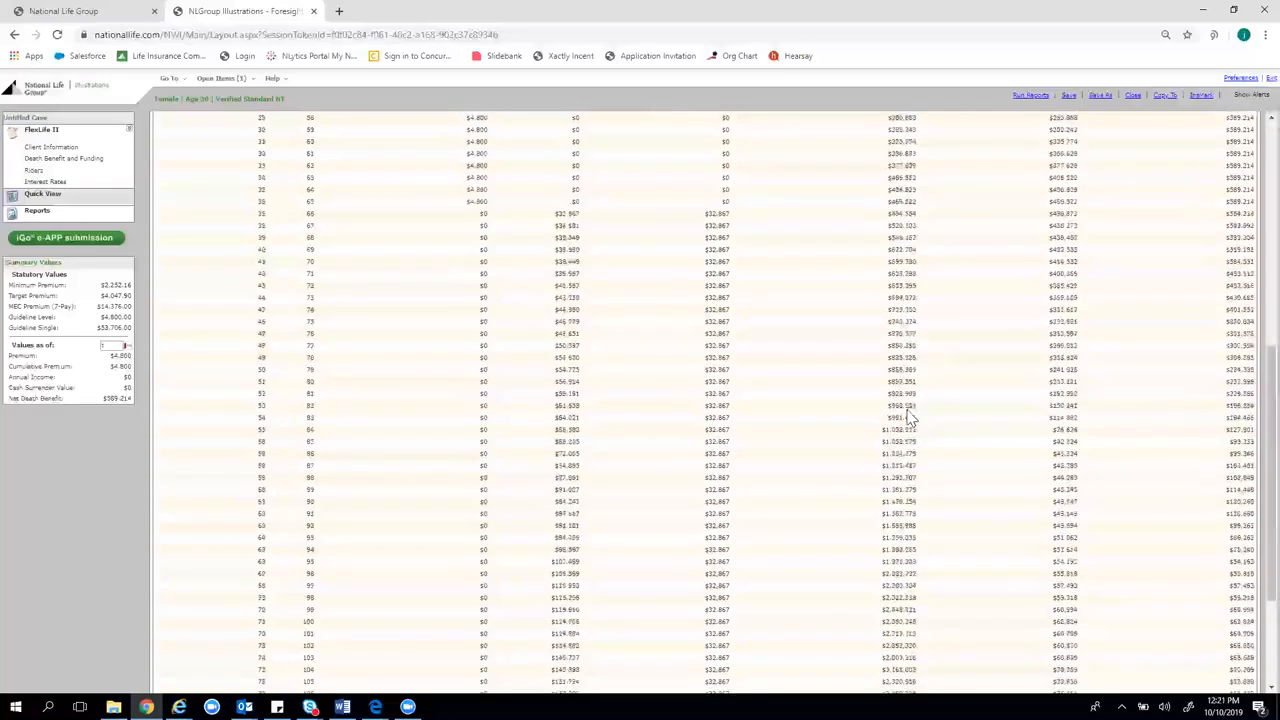
pyautogui.scroll(3, 908, 418)
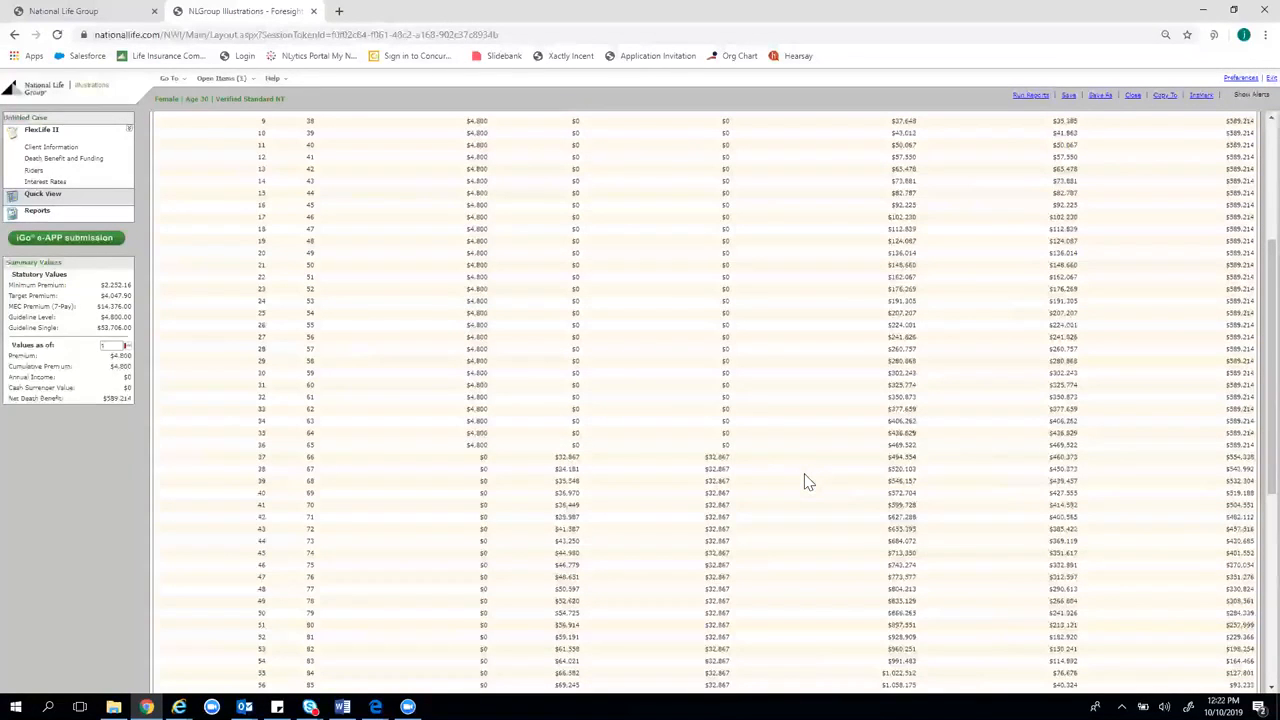
pyautogui.scroll(-2, 772, 467)
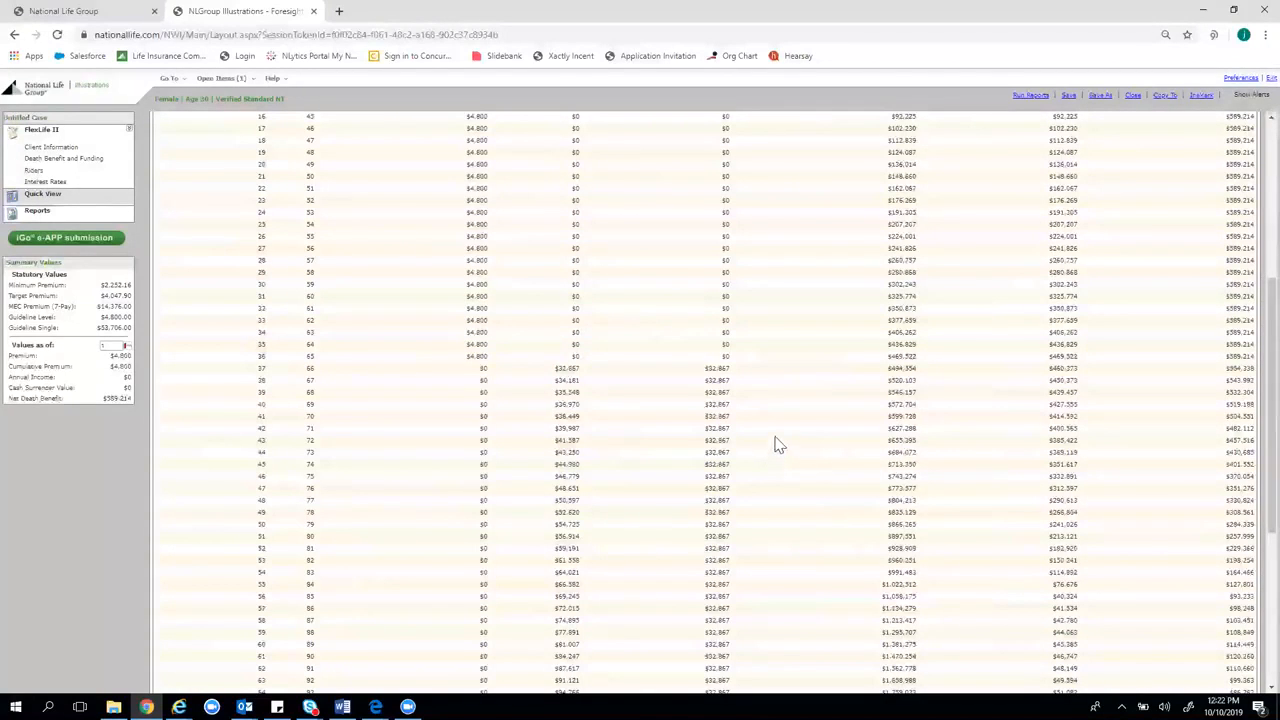
pyautogui.scroll(2, 765, 430)
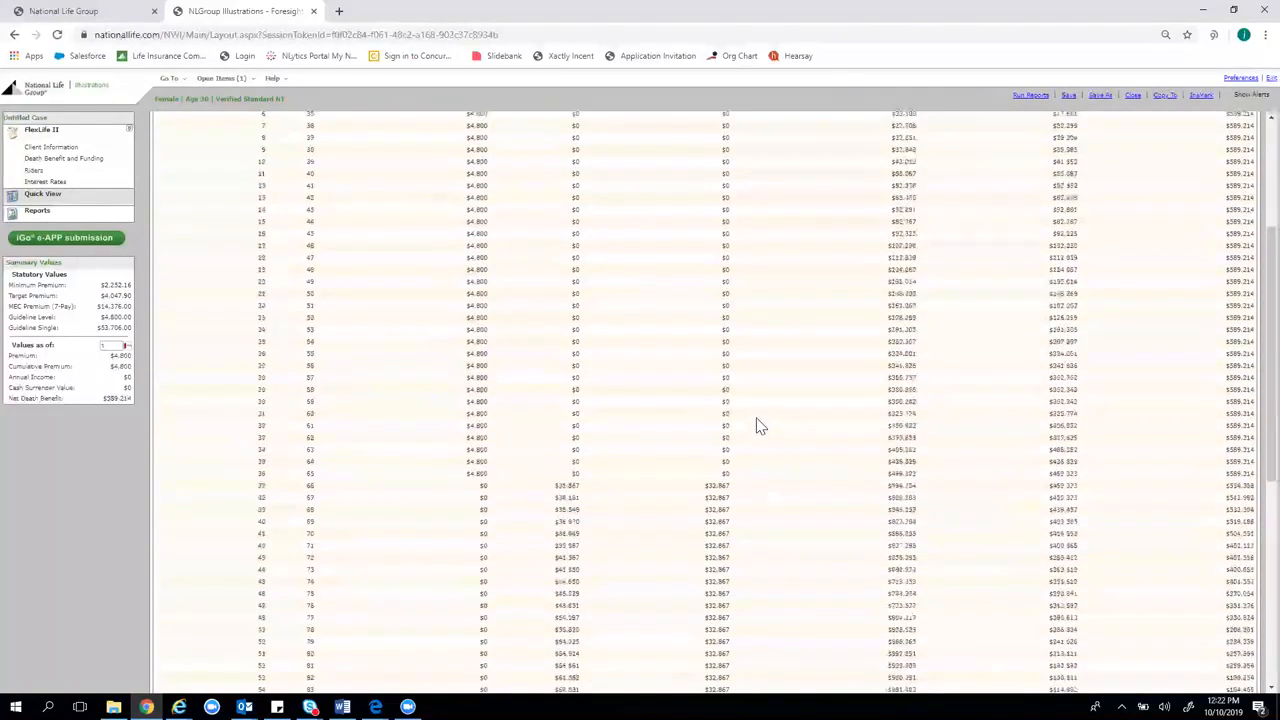
pyautogui.scroll(2, 757, 420)
pyautogui.moveTo(320, 204); pyautogui.dragTo(345, 203)
pyautogui.scroll(-2, 368, 202)
pyautogui.scroll(1, 366, 205)
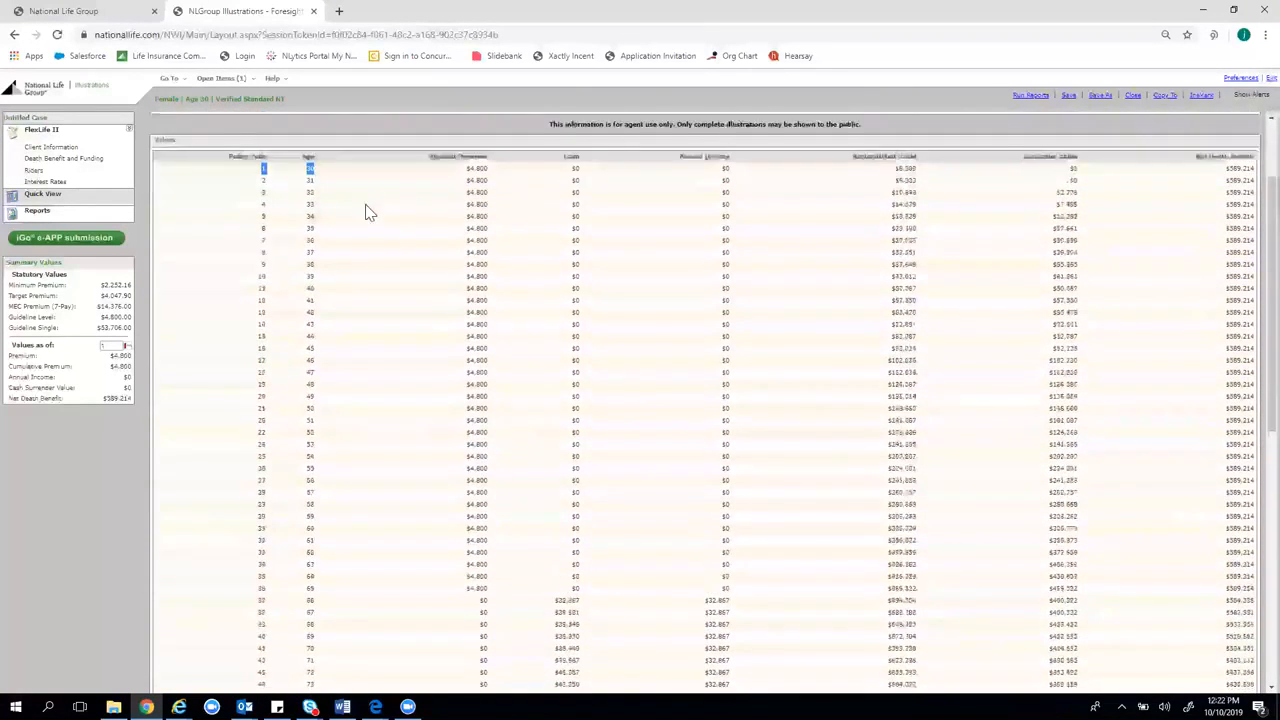
pyautogui.scroll(1, 364, 240)
pyautogui.scroll(-2, 372, 360)
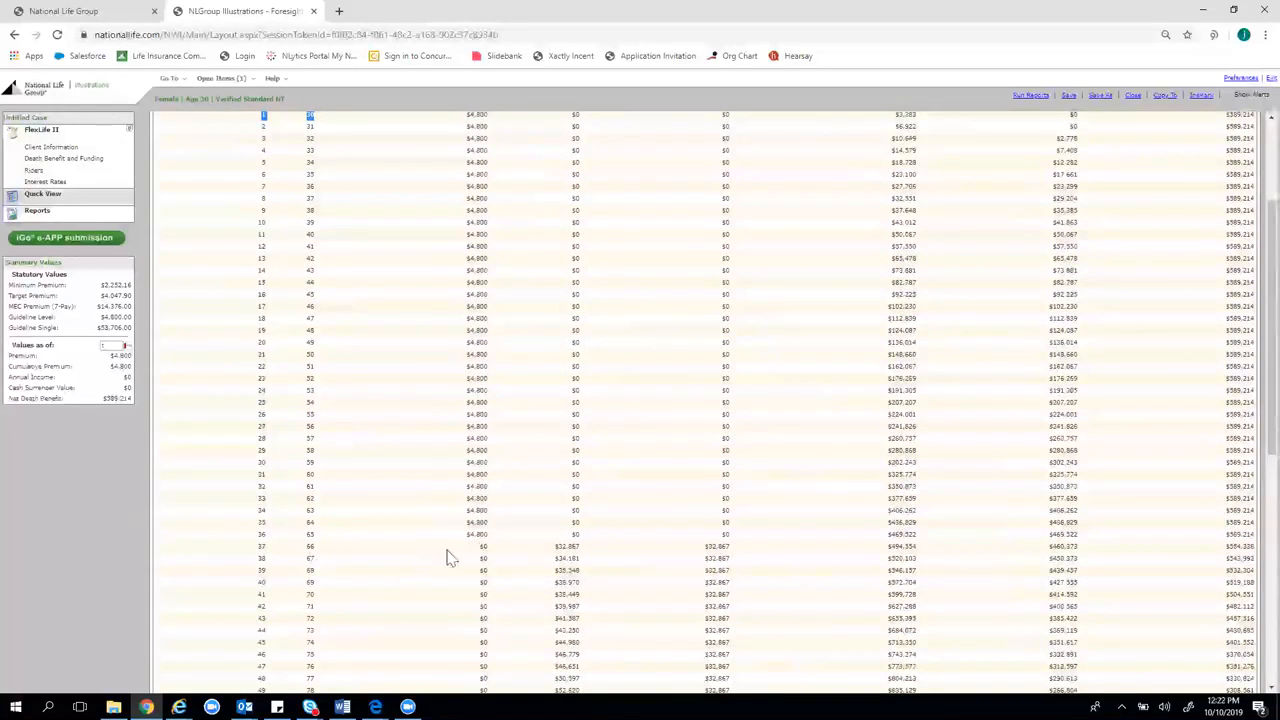
pyautogui.moveTo(304, 535); pyautogui.dragTo(331, 532)
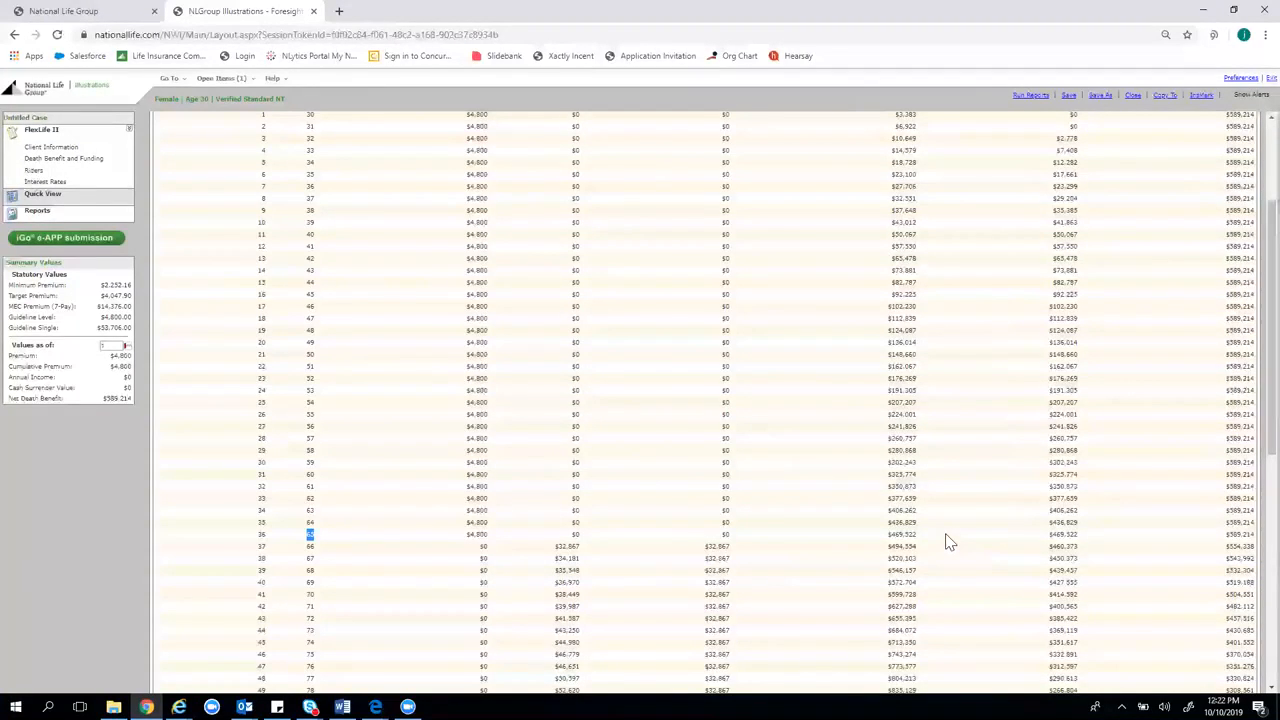
pyautogui.scroll(-2, 948, 537)
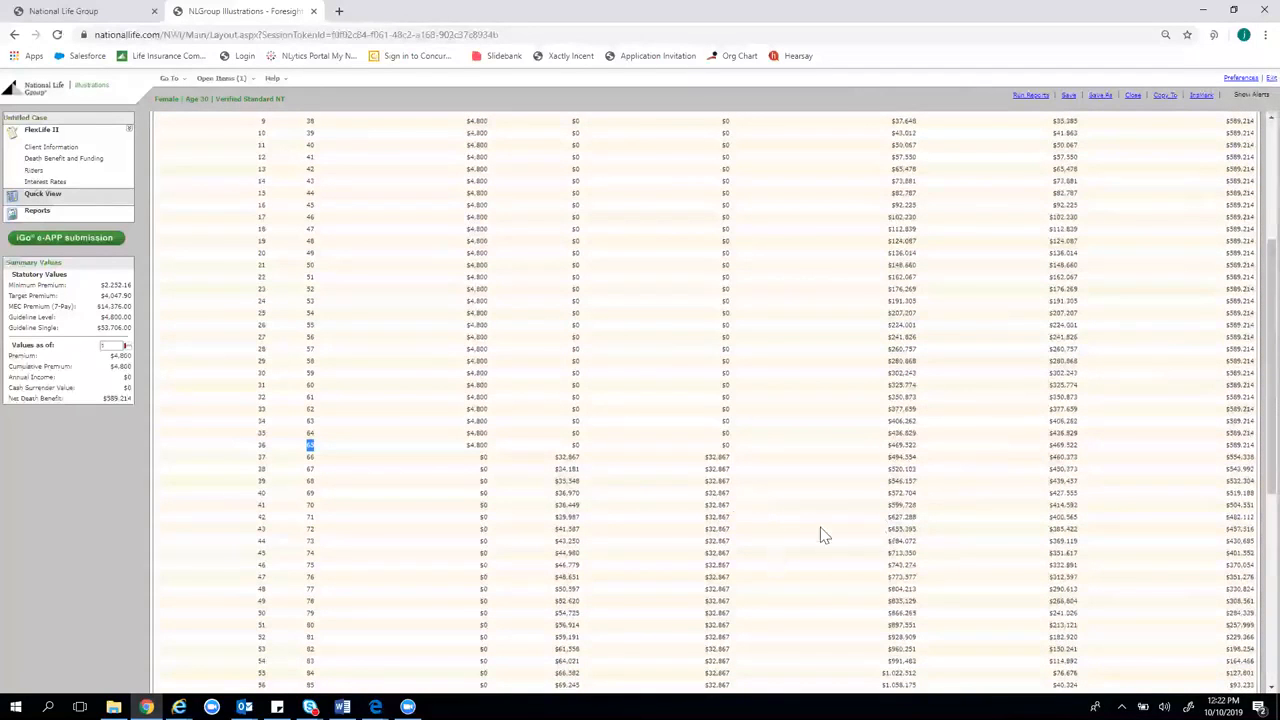
pyautogui.scroll(6, 371, 357)
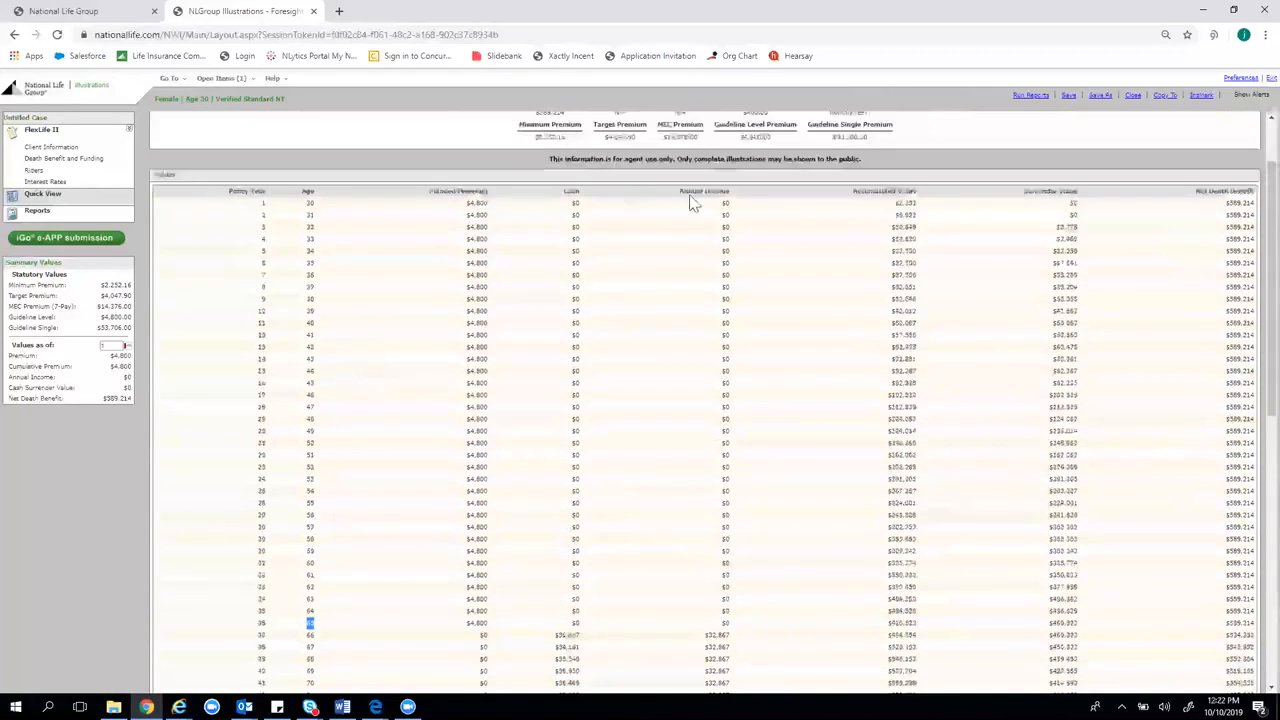
# Add the Policy Charges and Expenses and Internal Rate of Return (IRR) report pages
pyautogui.click(96, 215)
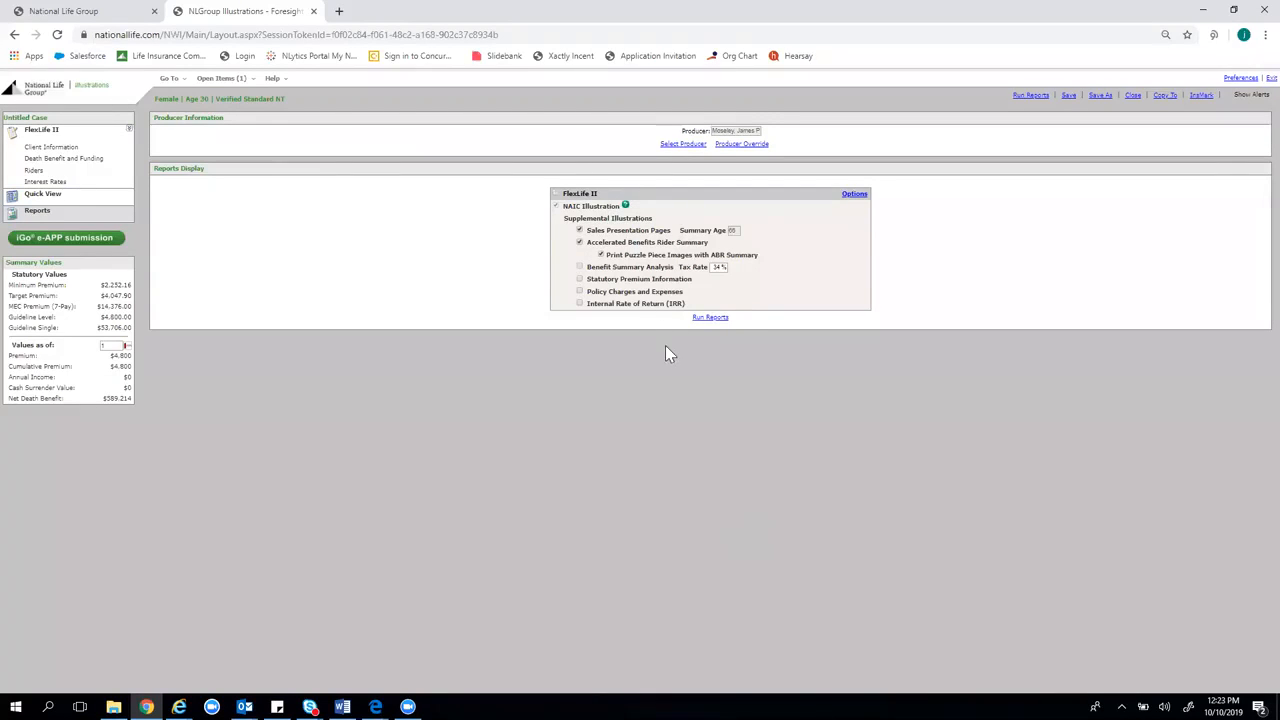
pyautogui.click(580, 294)
# Run the reports and scroll through the generated 47-page FlexLife II PDF
pyautogui.click(1030, 96)
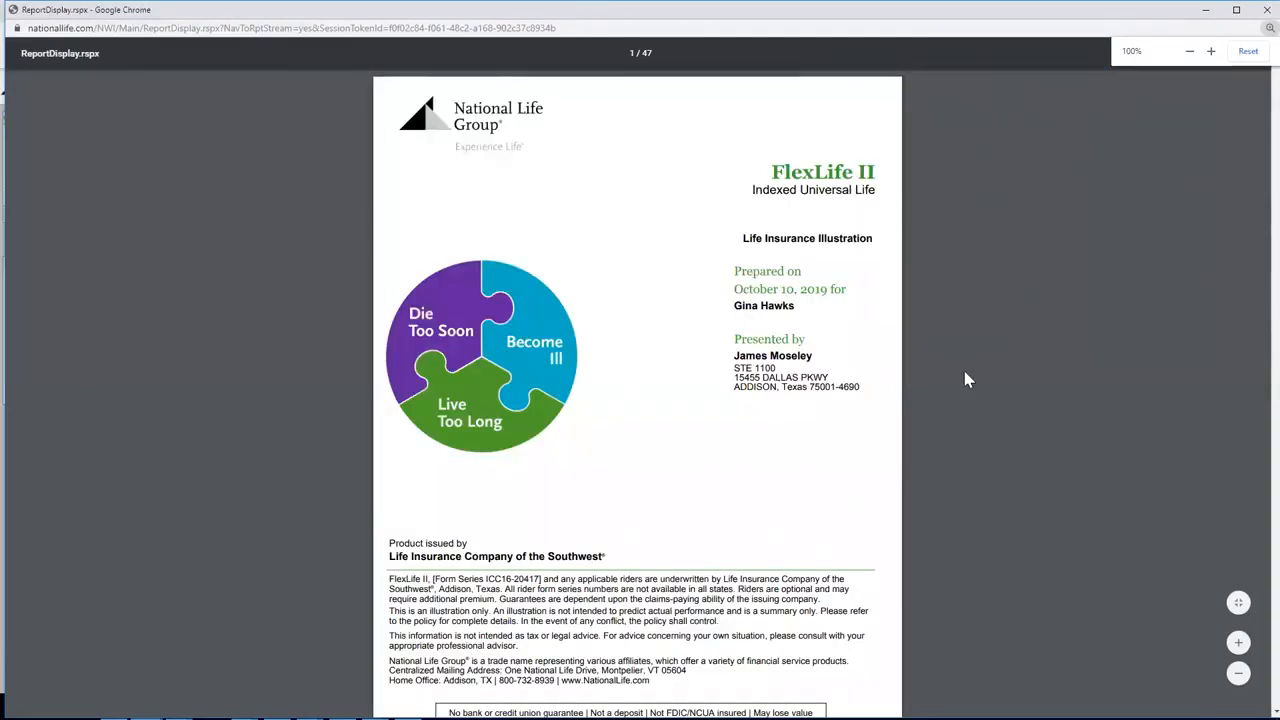
pyautogui.scroll(-5, 967, 380)
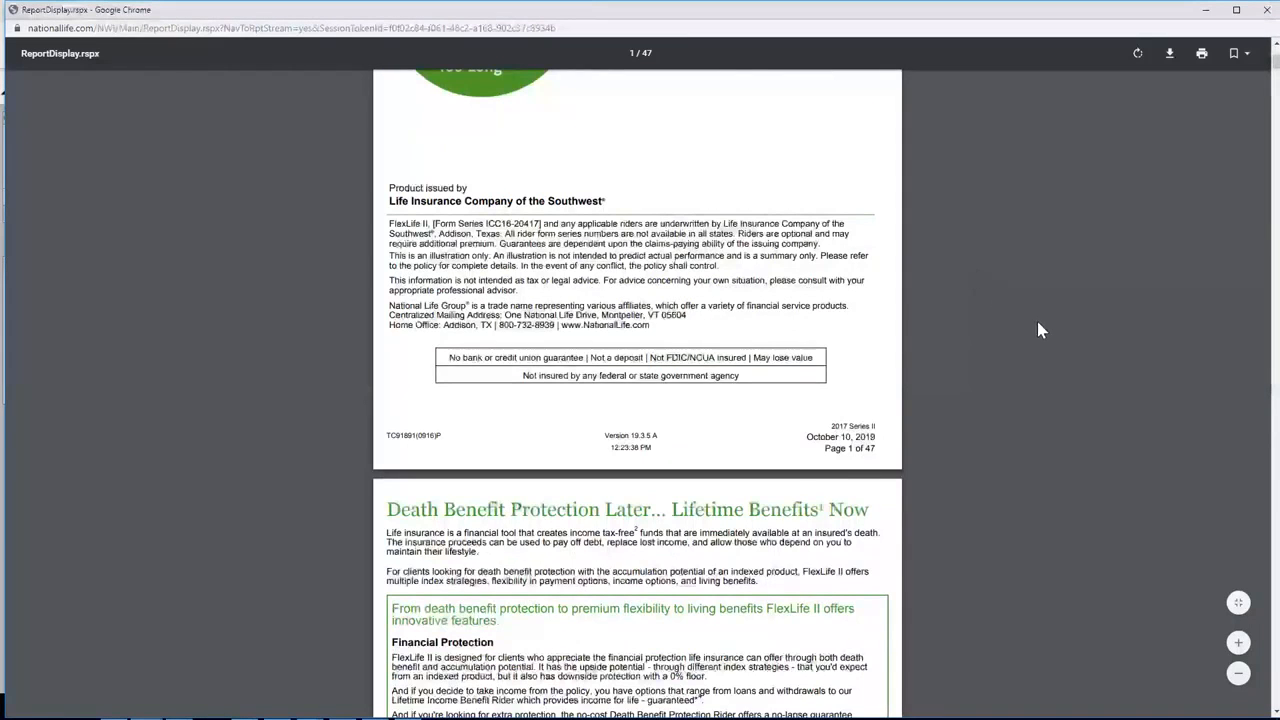
pyautogui.scroll(4, 1020, 343)
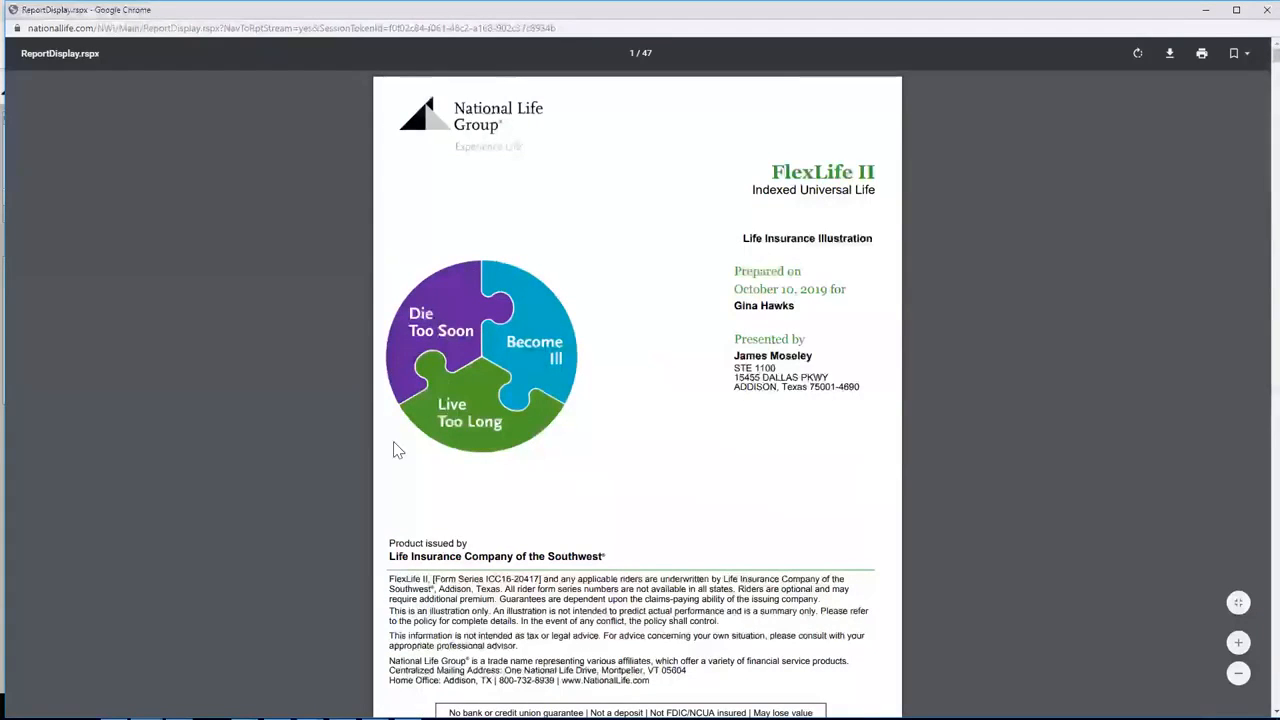
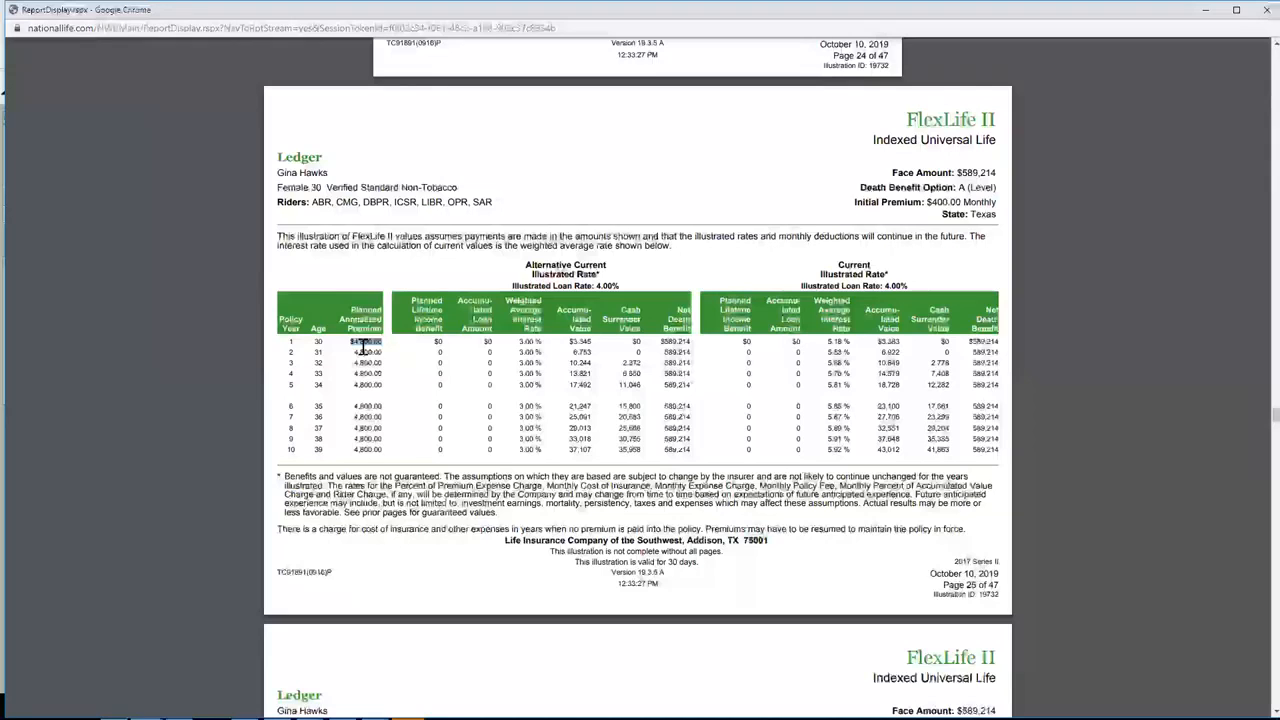
# Highlight the illustration ID in the report footer, then close the PDF ledger report
pyautogui.moveTo(997, 595); pyautogui.dragTo(944, 598)
pyautogui.click(938, 597)
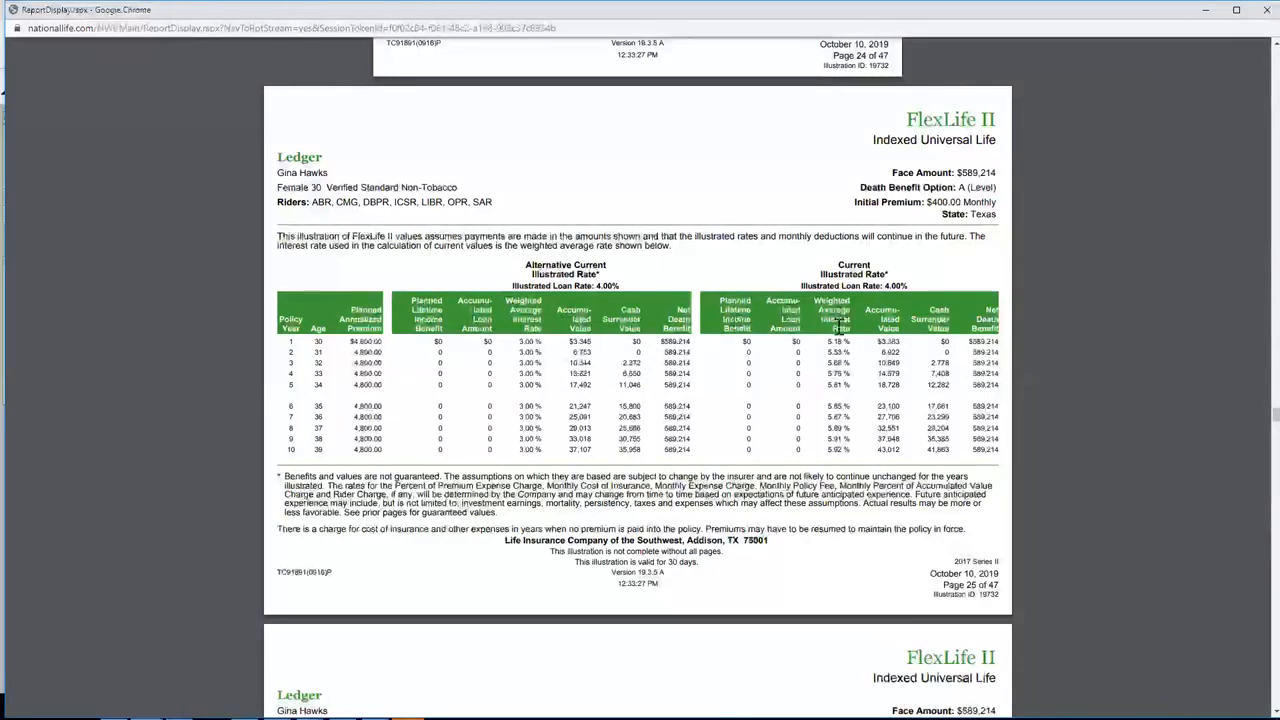
pyautogui.click(1266, 10)
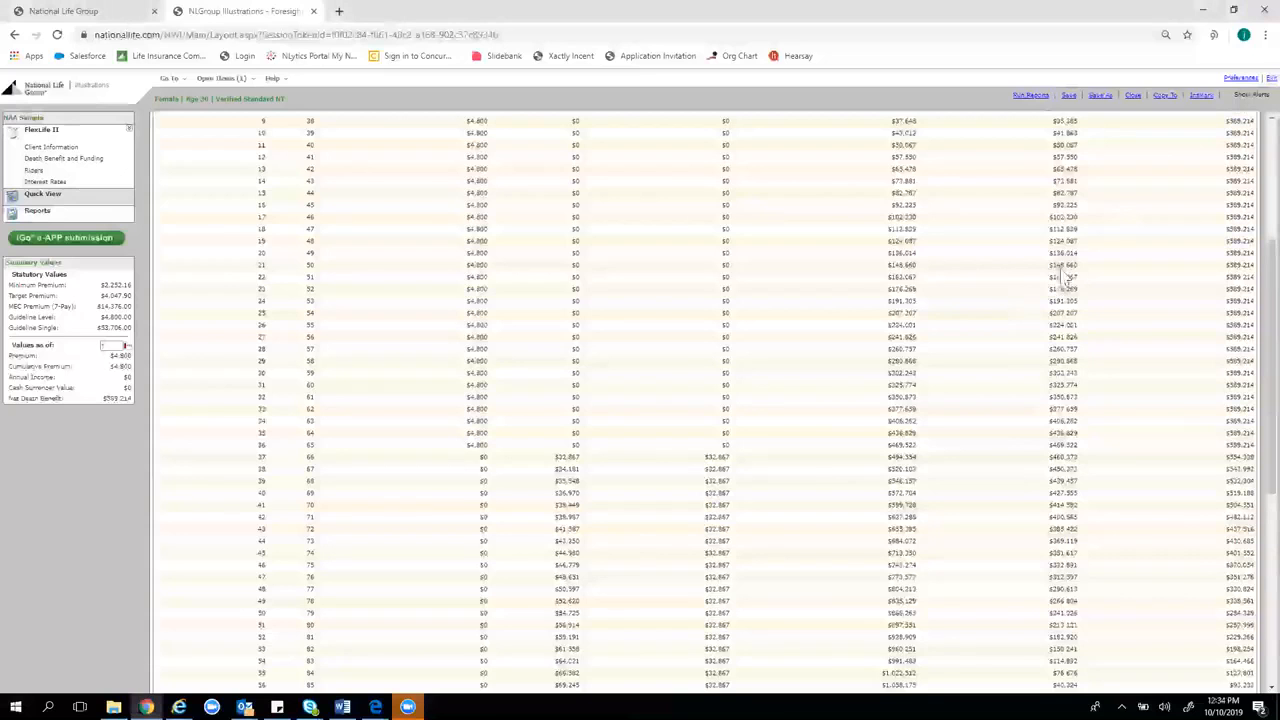
# Scroll through the yearly values table and highlight policy year 37
pyautogui.scroll(2, 1008, 243)
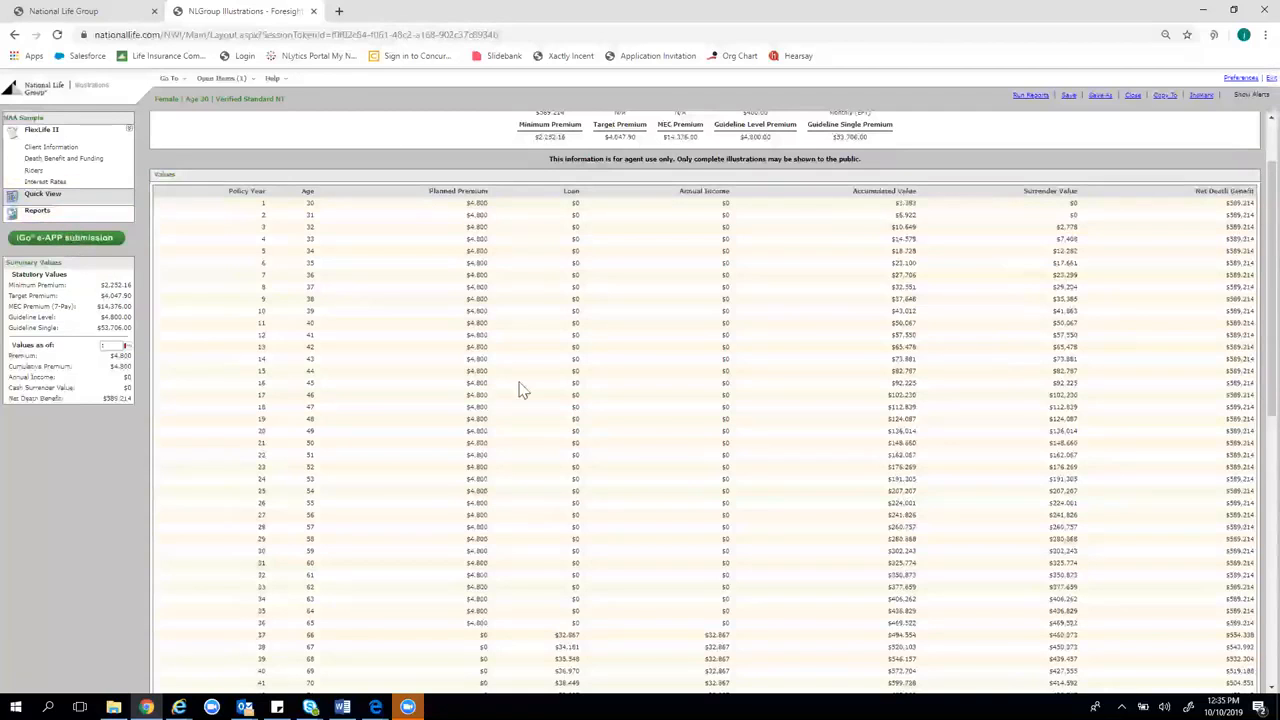
pyautogui.scroll(-2, 700, 505)
pyautogui.scroll(-4, 730, 545)
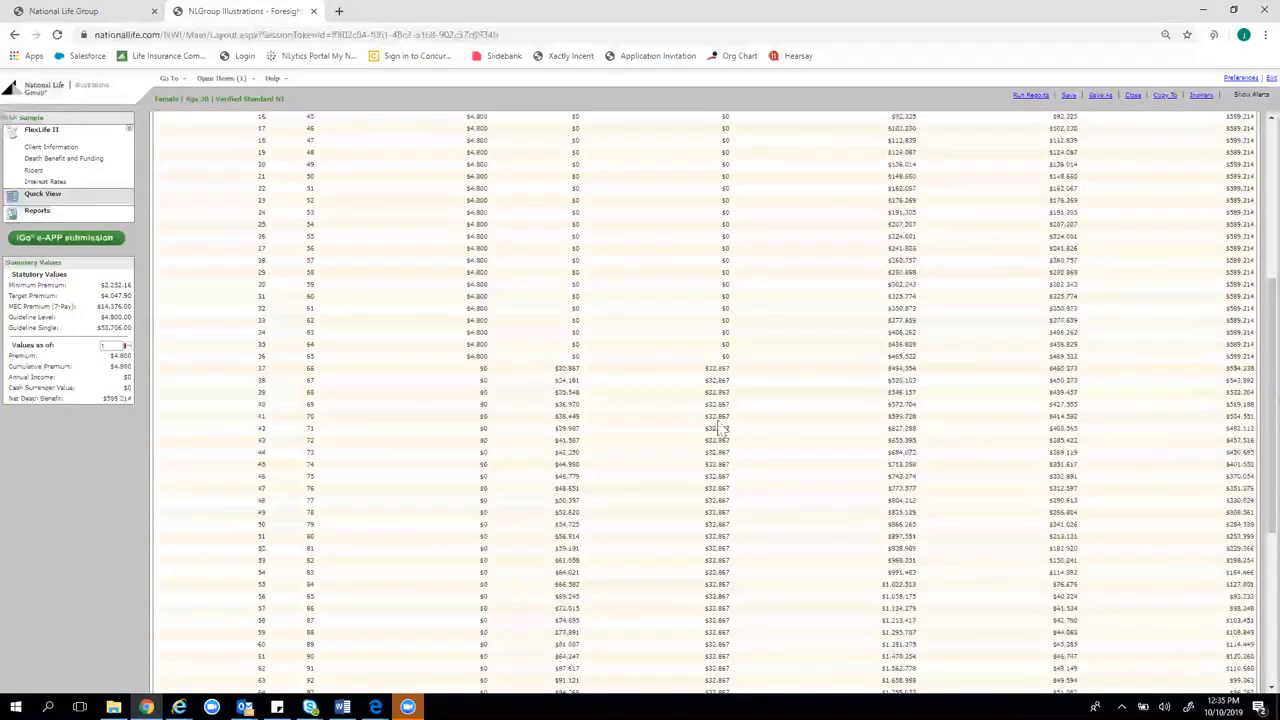
pyautogui.scroll(5, 688, 478)
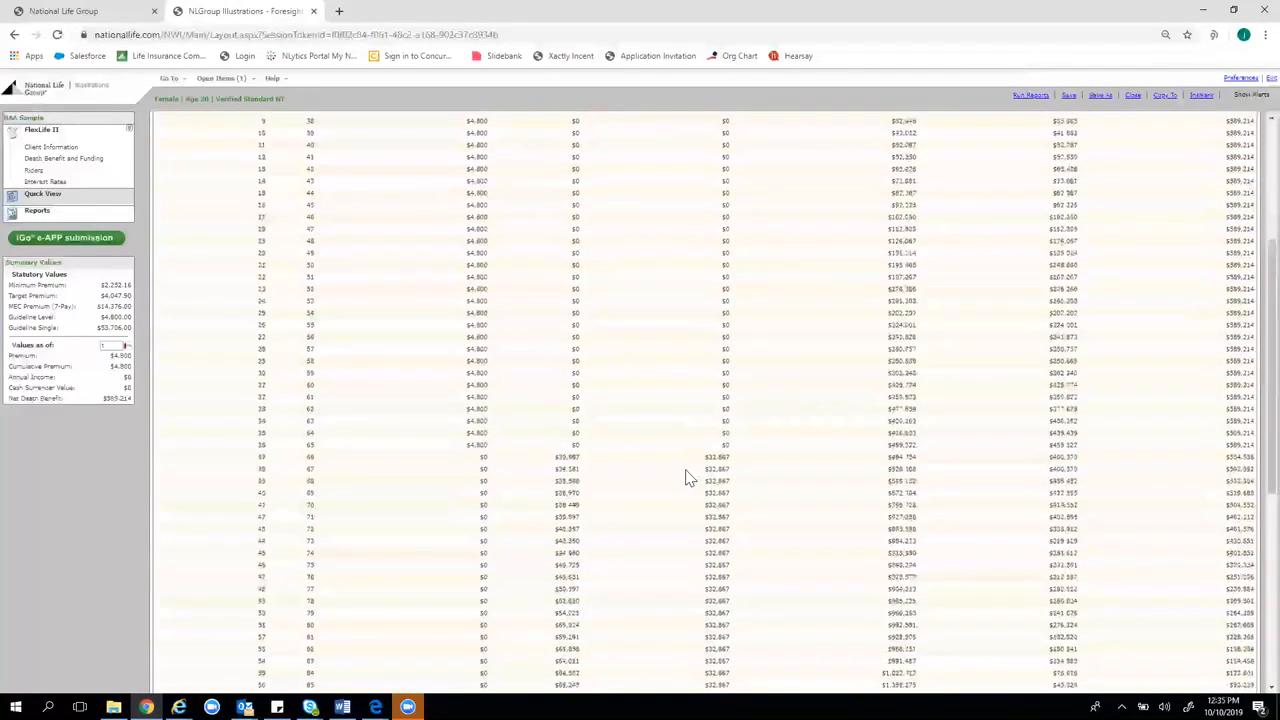
pyautogui.scroll(1, 687, 482)
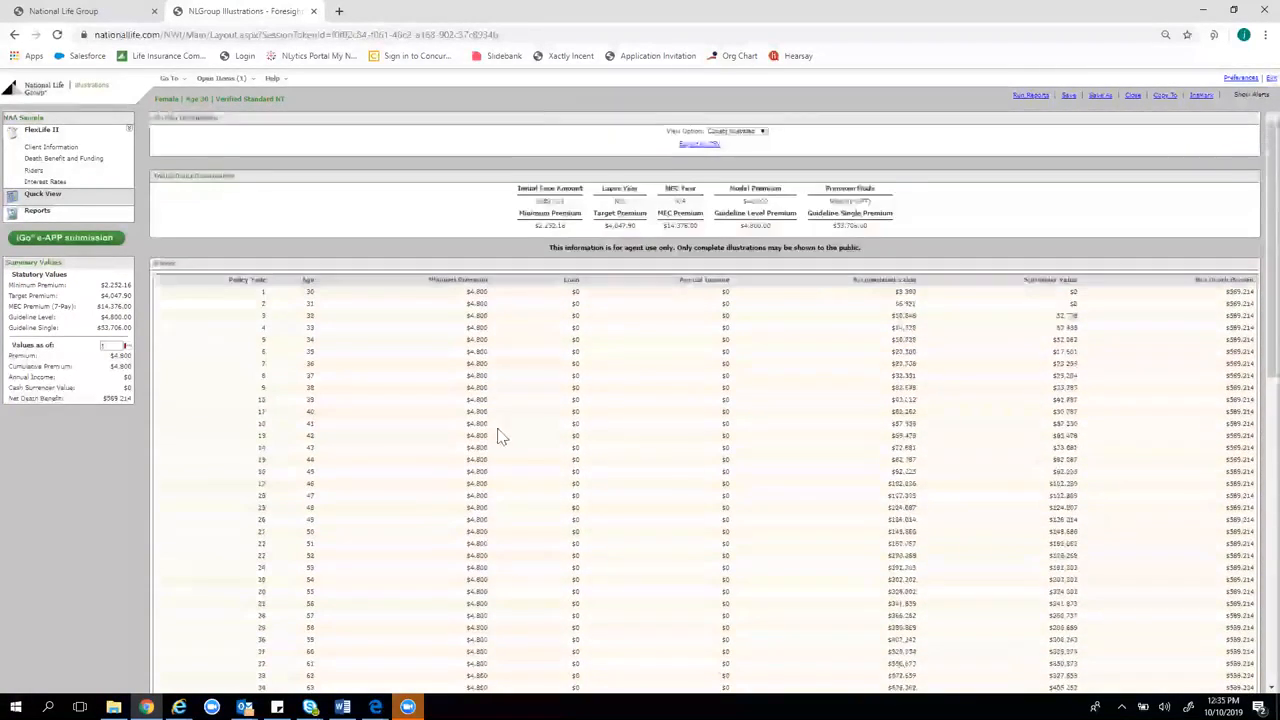
pyautogui.scroll(-1, 1023, 403)
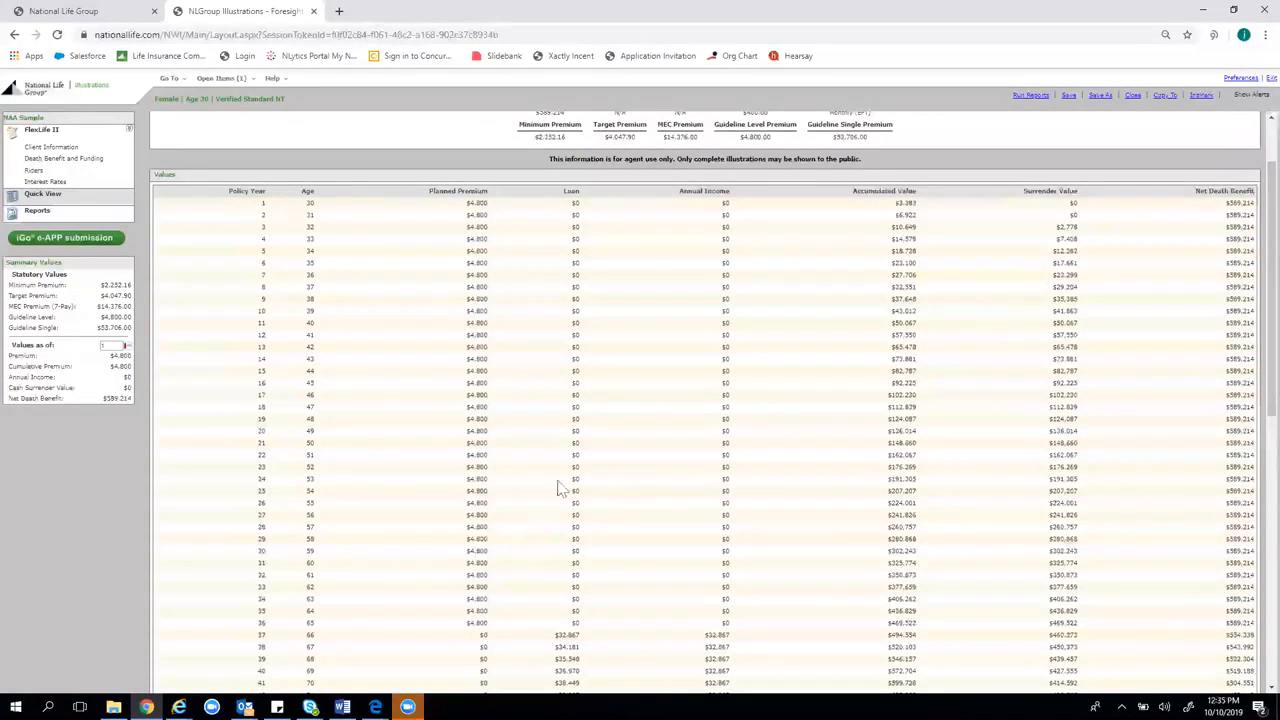
pyautogui.scroll(-1, 643, 449)
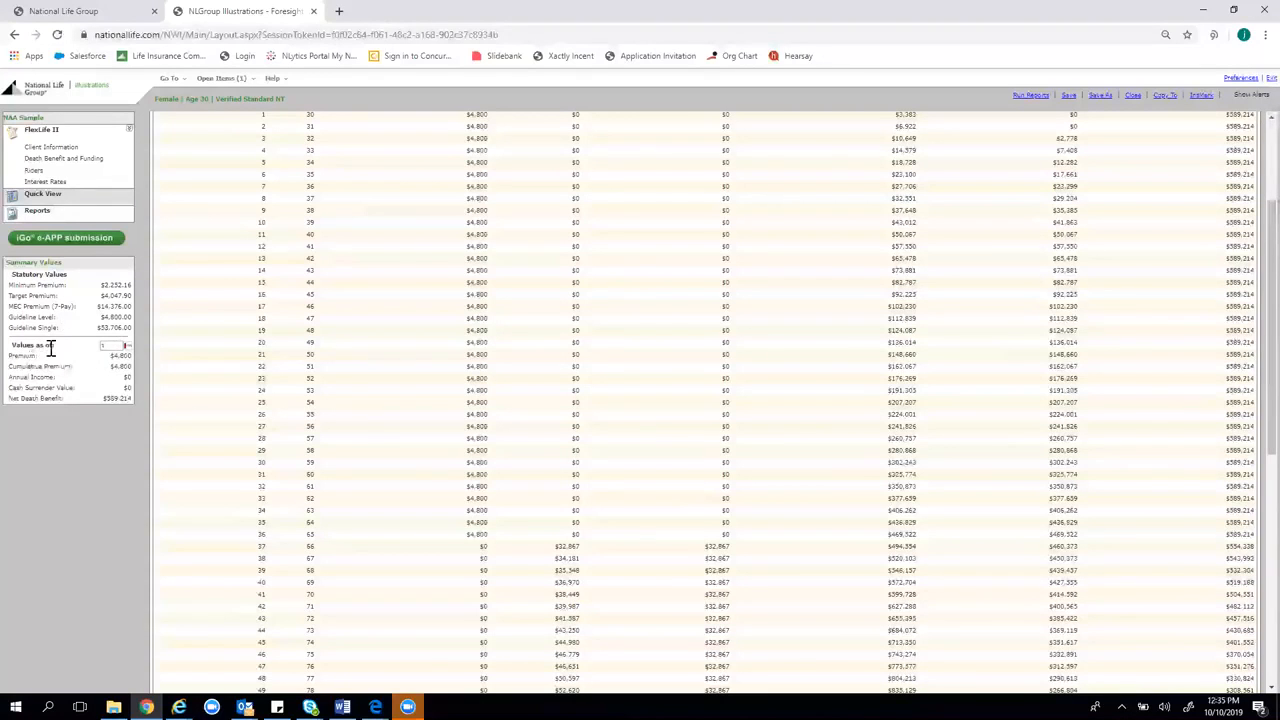
pyautogui.click(113, 346)
pyautogui.doubleClick(259, 547)
# Set the summary 'Values as of' year to 40 and open Death Benefit and Funding
pyautogui.doubleClick(110, 347)
pyautogui.write('40')
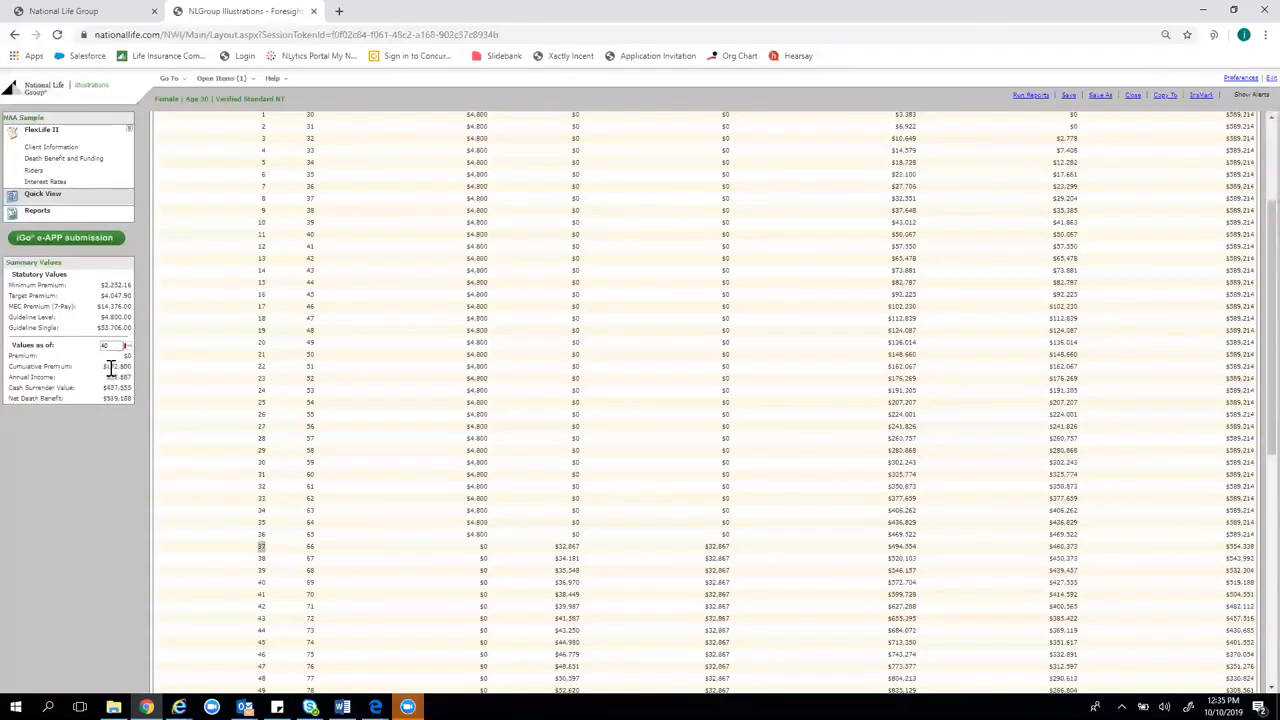
pyautogui.click(81, 162)
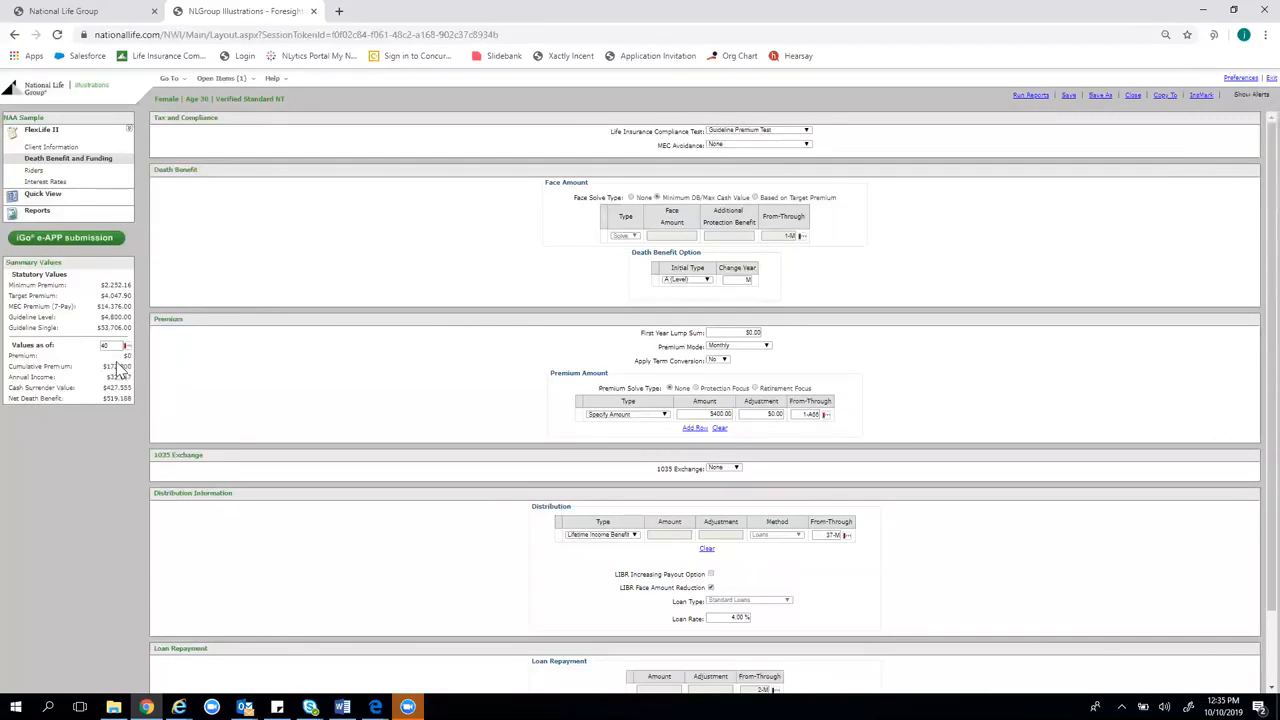
# Highlight the cash surrender value summary, then scroll the Quick View values table
pyautogui.moveTo(110, 386); pyautogui.dragTo(138, 396)
pyautogui.click(155, 378)
pyautogui.click(55, 203)
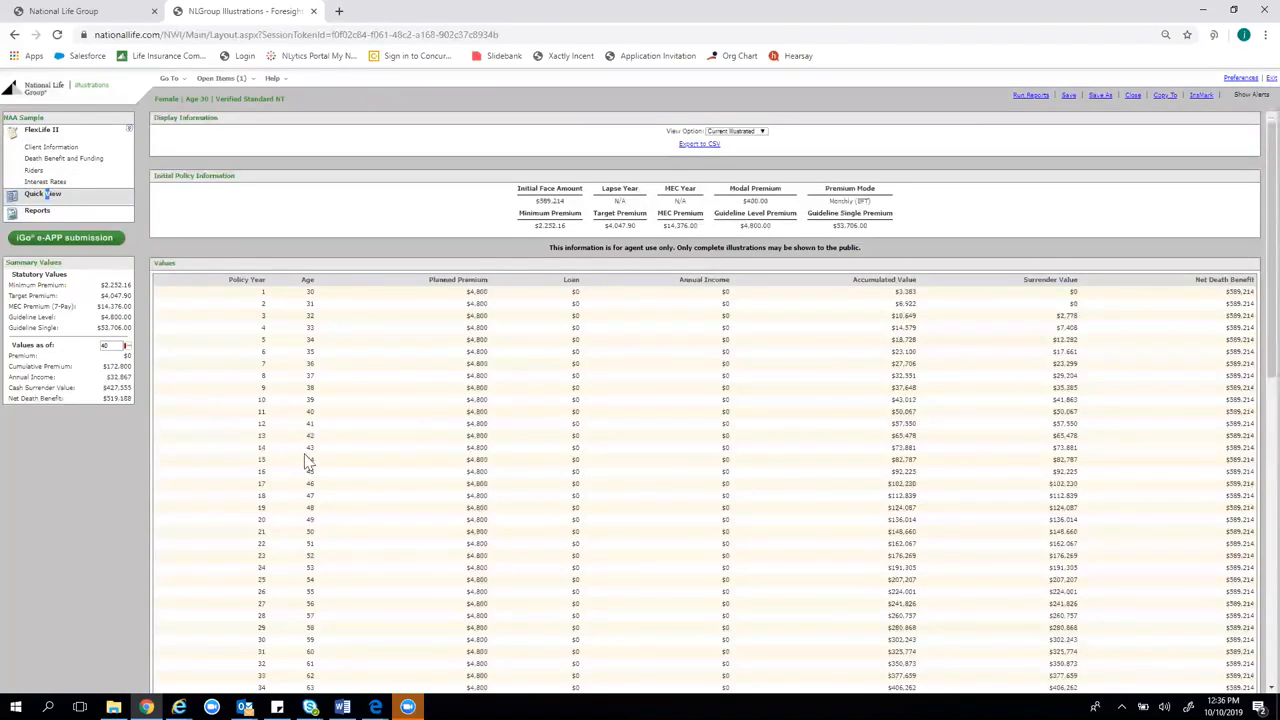
pyautogui.scroll(-3, 306, 460)
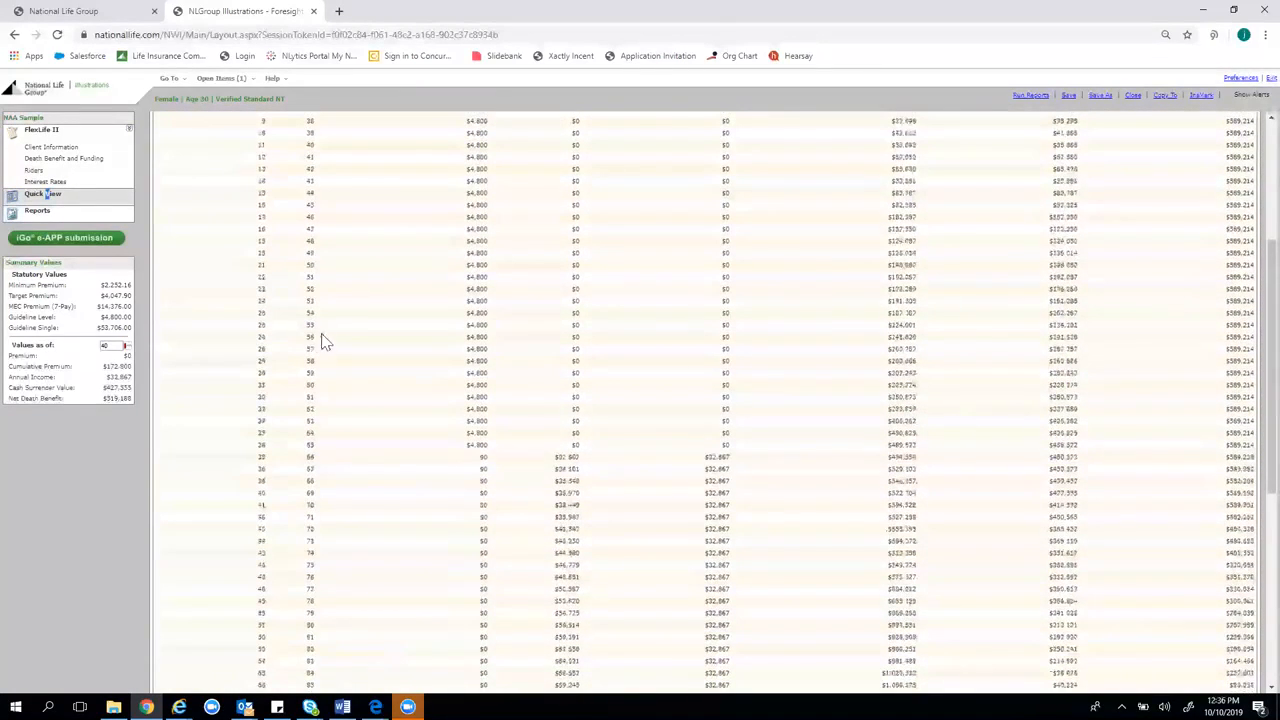
pyautogui.scroll(-2, 697, 414)
pyautogui.scroll(-1, 693, 419)
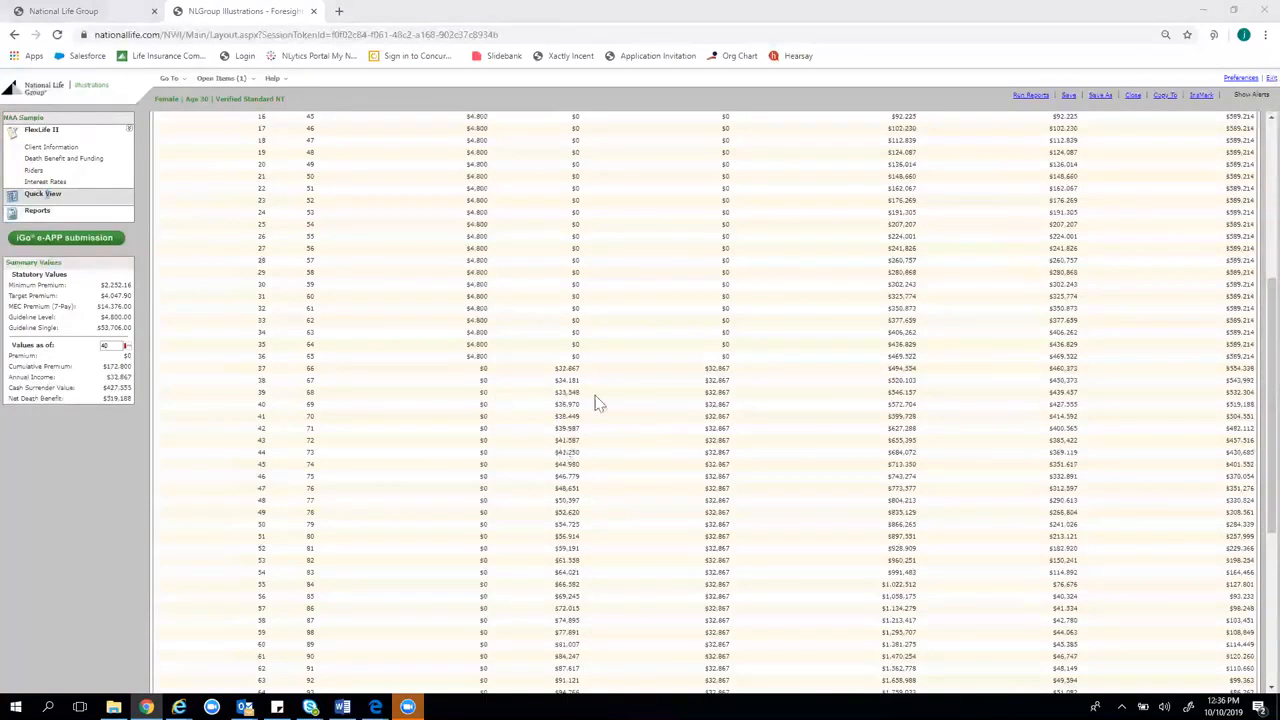
# Highlight the later policy years in the values table and scroll back through it
pyautogui.moveTo(1223, 345); pyautogui.dragTo(1249, 332)
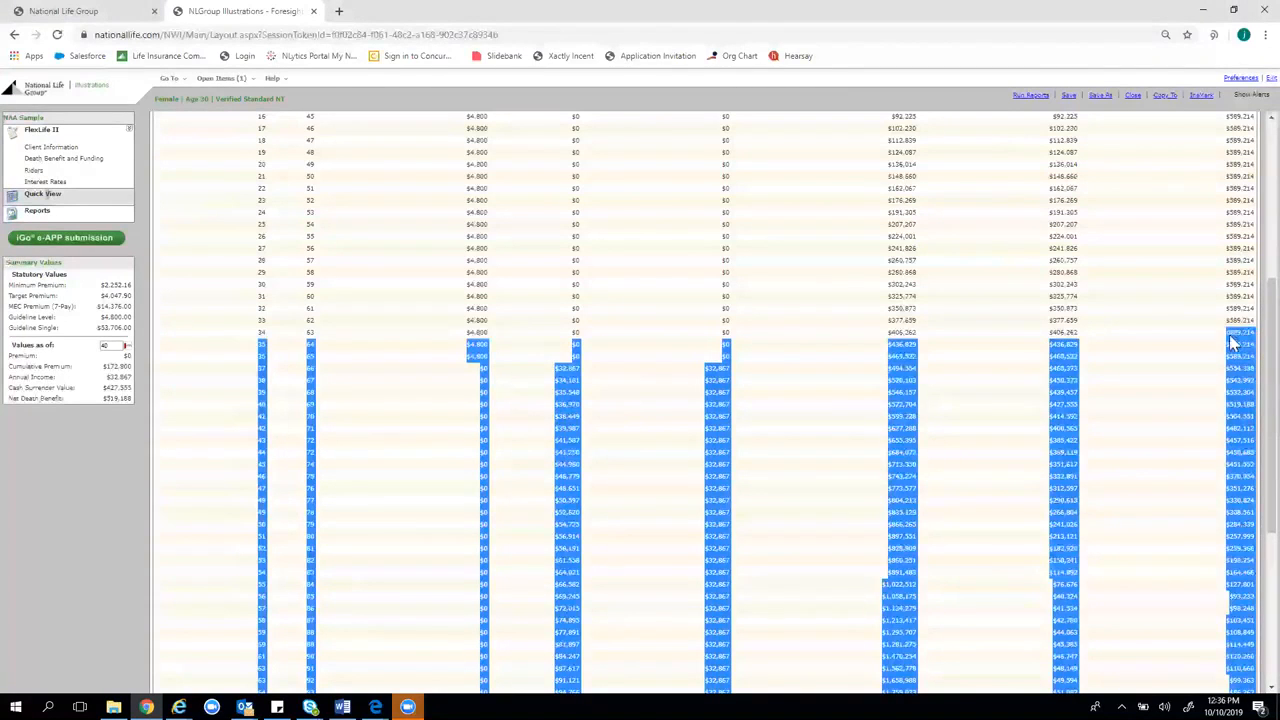
pyautogui.click(1230, 352)
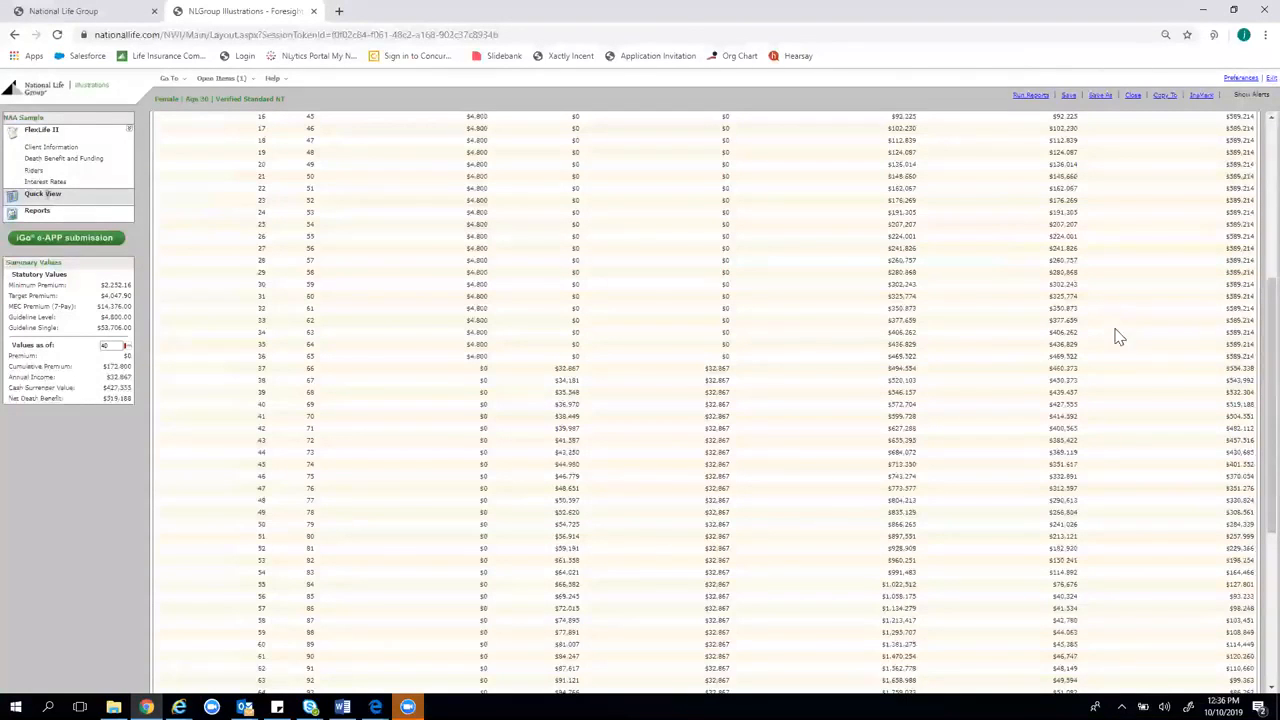
pyautogui.scroll(5, 274, 308)
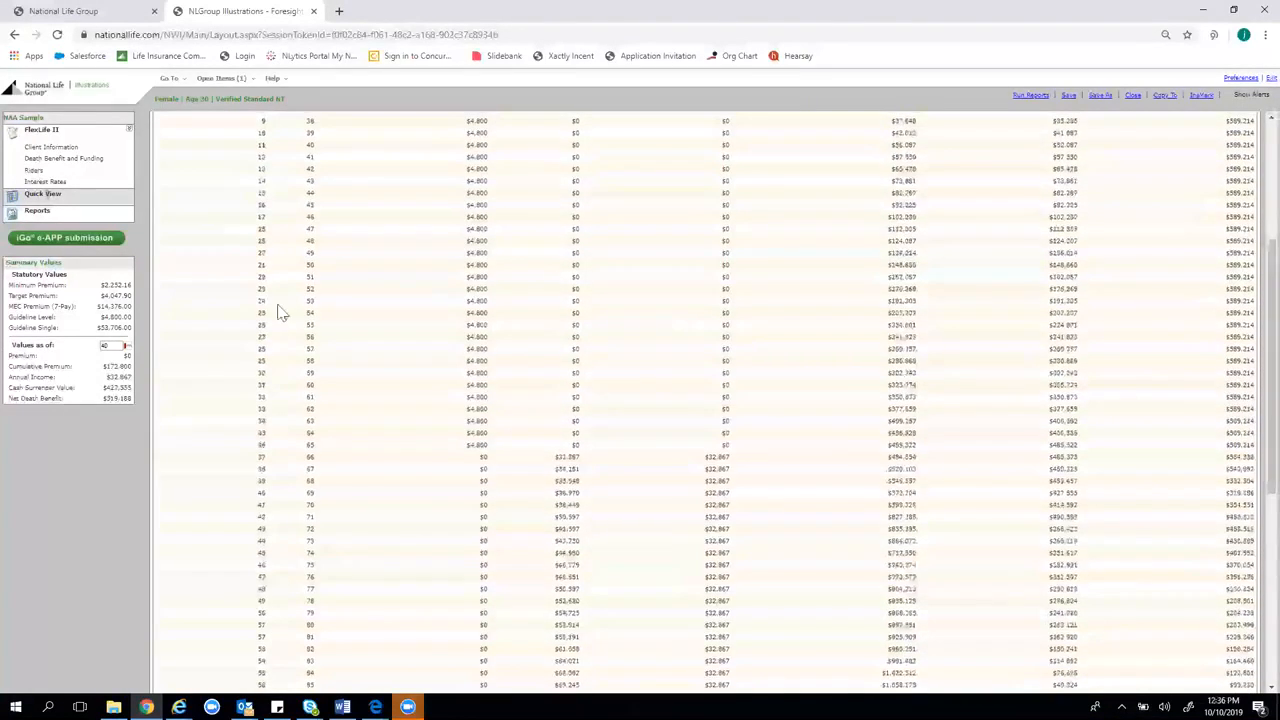
pyautogui.scroll(-1, 786, 220)
pyautogui.scroll(1, 786, 195)
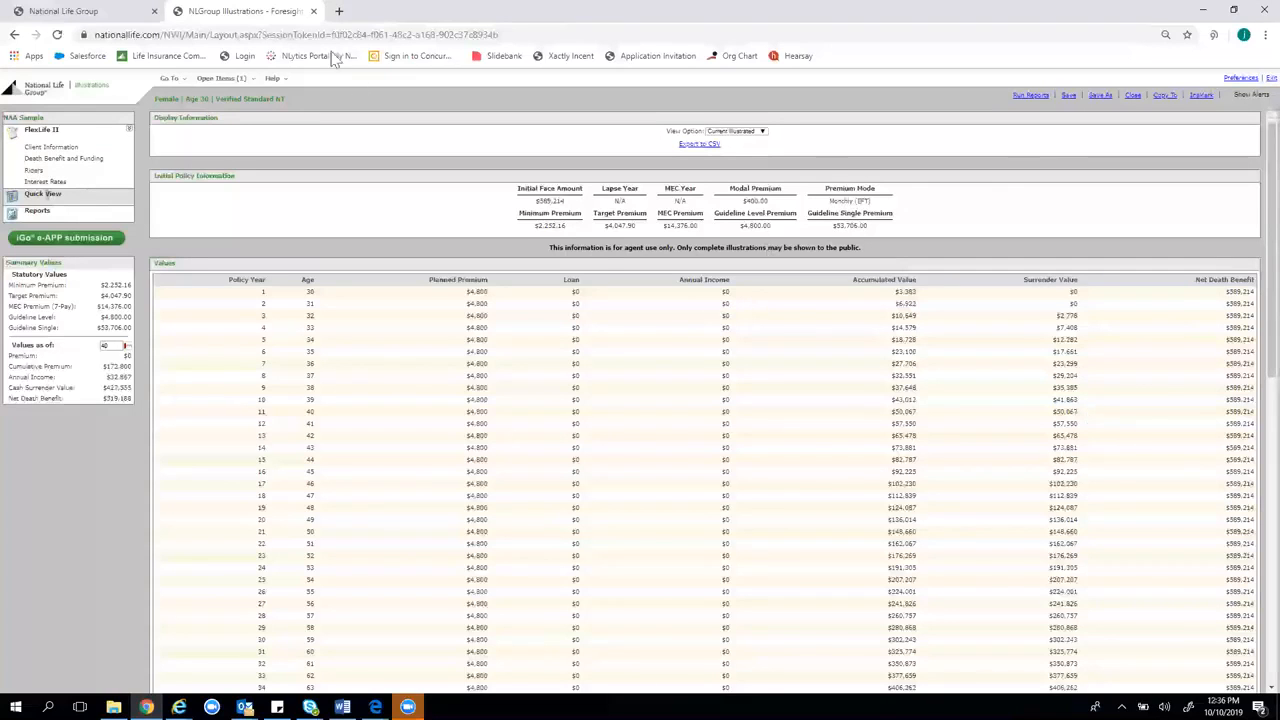
# Create a new FlexLife II illustration with issue age 25 and open its Death Benefit and Funding page
pyautogui.click(169, 78)
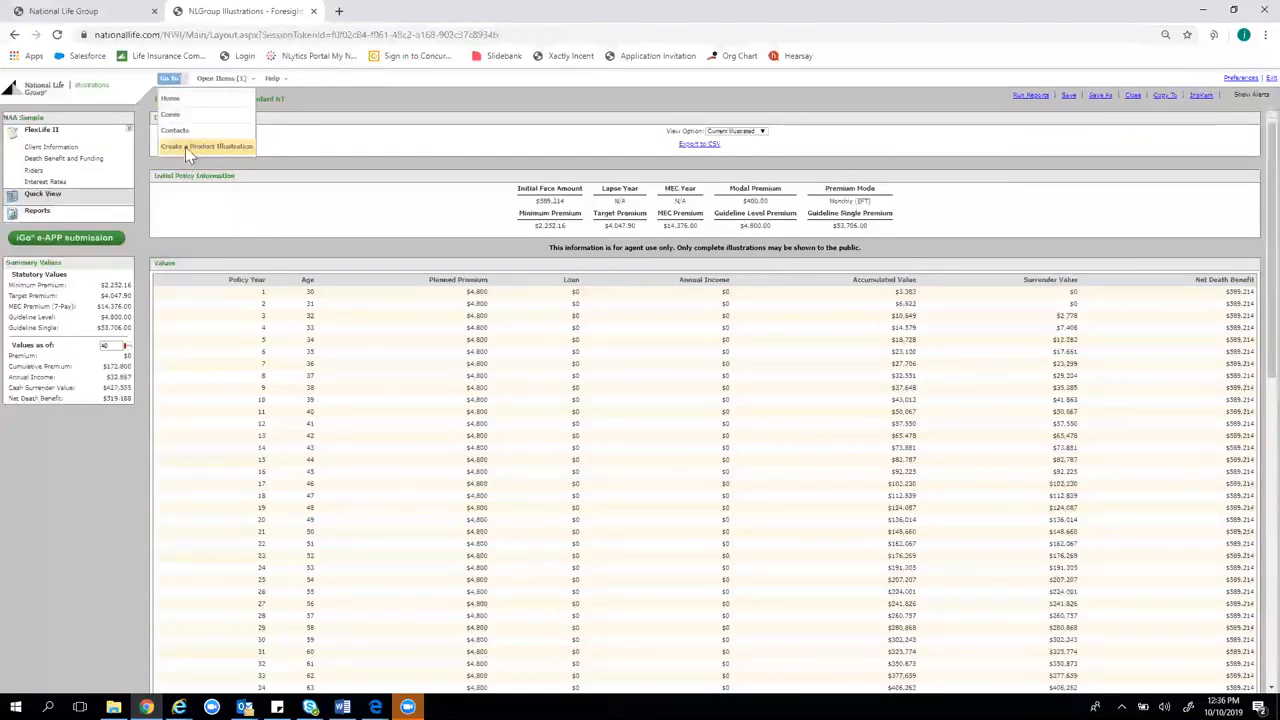
pyautogui.click(185, 147)
pyautogui.click(528, 324)
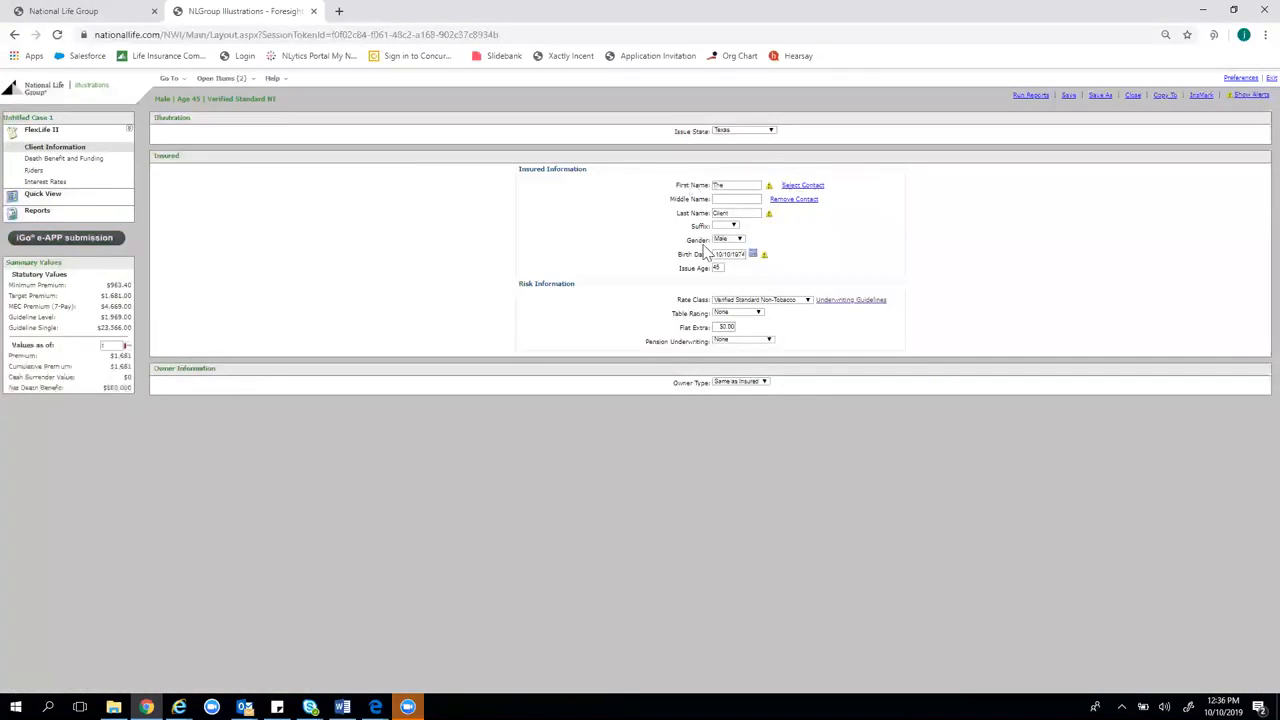
pyautogui.moveTo(723, 270); pyautogui.dragTo(677, 284)
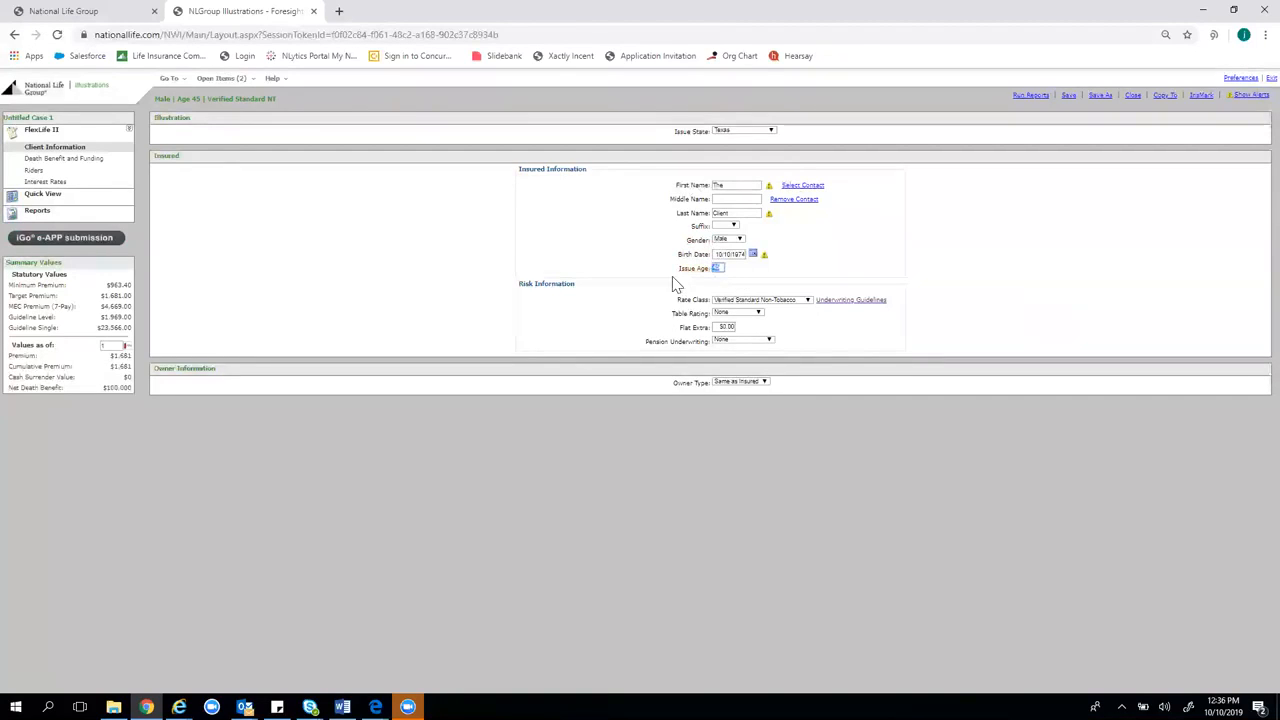
pyautogui.write('25')
pyautogui.click(1011, 224)
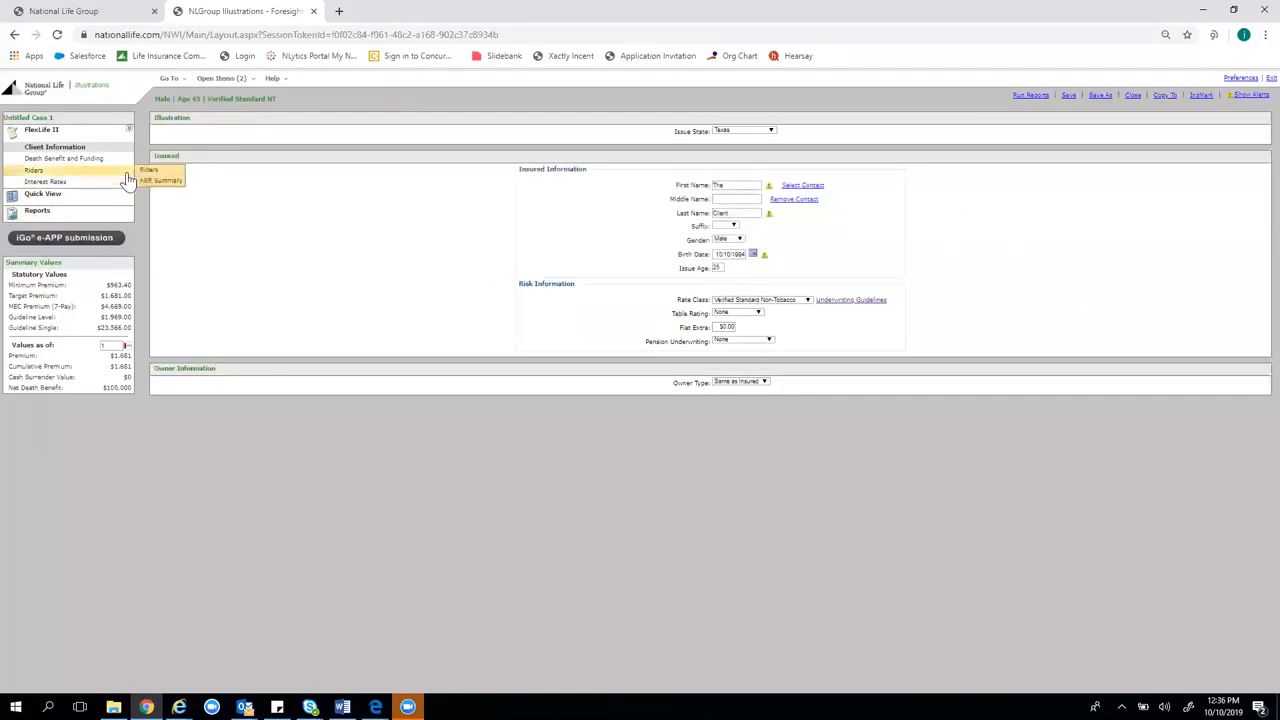
pyautogui.click(106, 160)
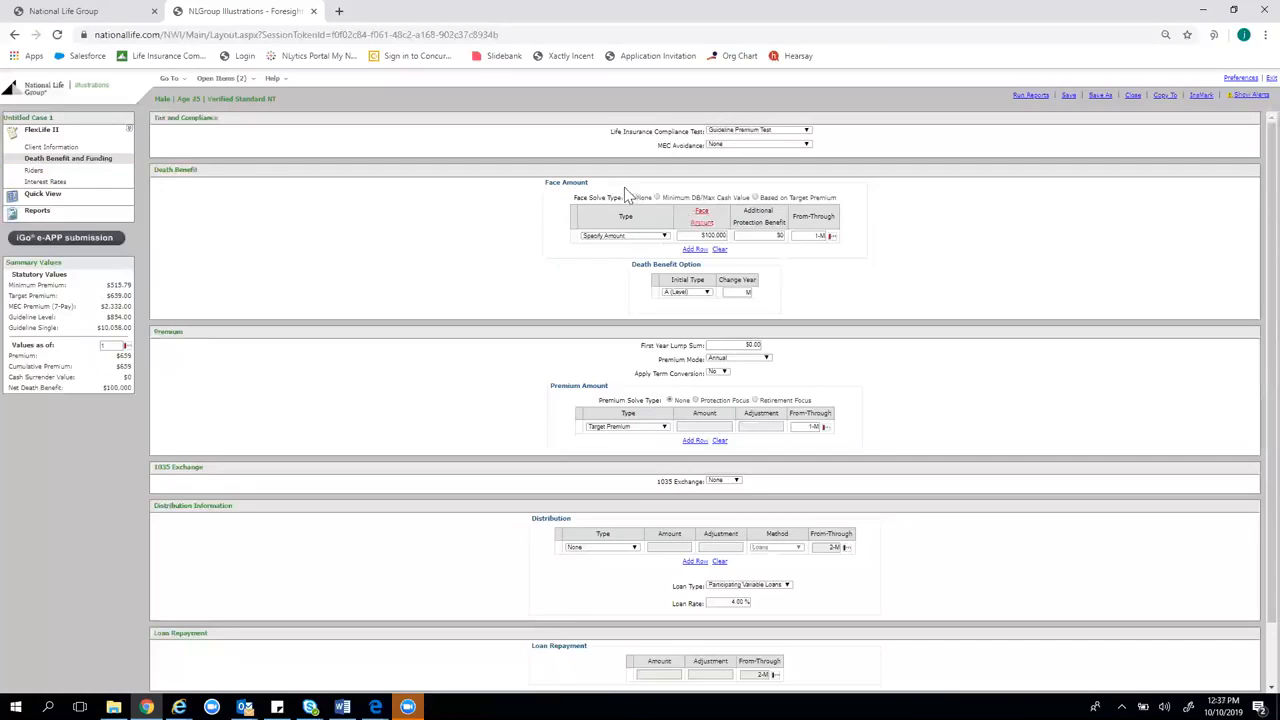
# Solve for minimum death benefit using Option B (Increasing), with change year A65
pyautogui.click(658, 198)
pyautogui.click(707, 279)
pyautogui.click(704, 314)
pyautogui.click(737, 279)
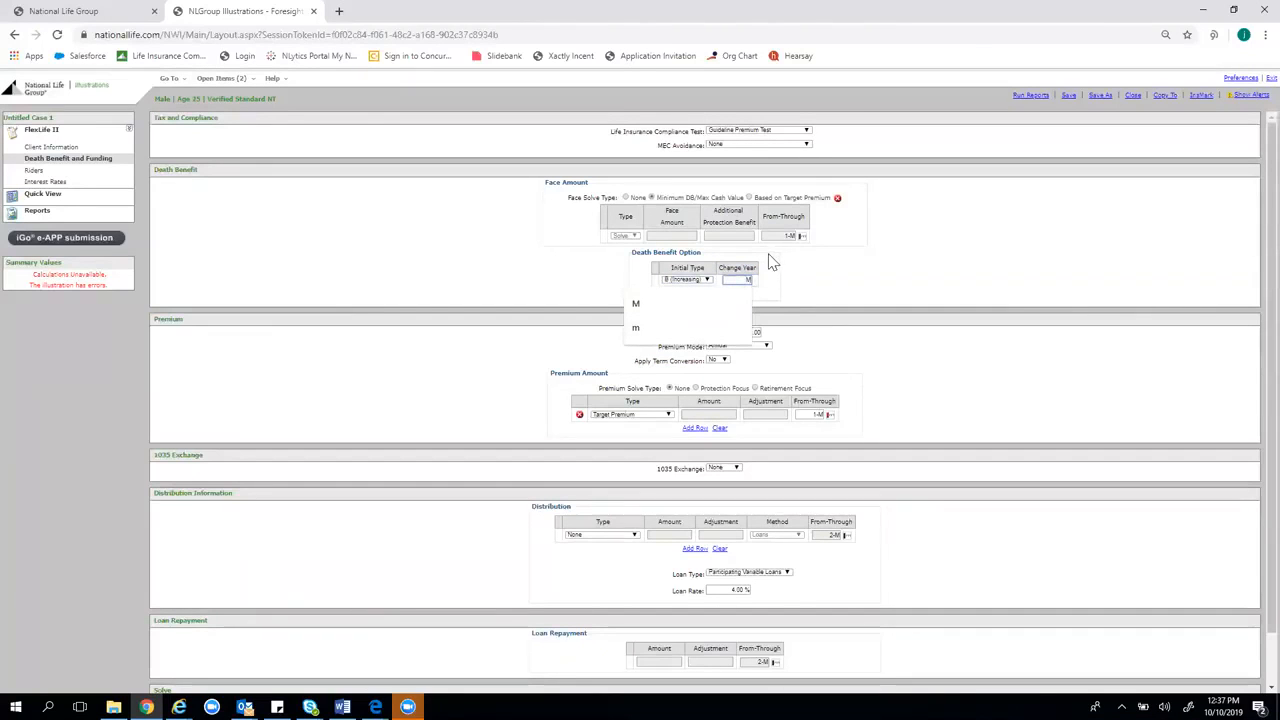
pyautogui.doubleClick(750, 279)
pyautogui.write('A65')
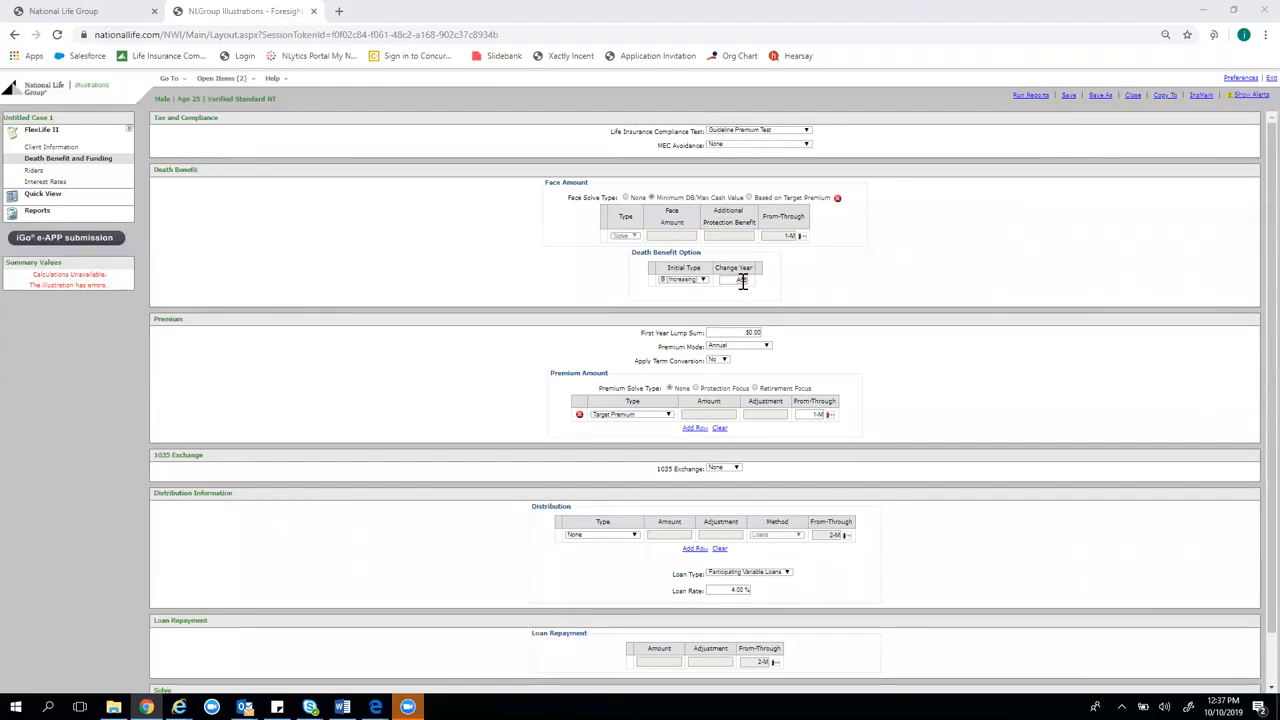
# Specify a $150 monthly premium amount
pyautogui.click(662, 415)
pyautogui.click(664, 438)
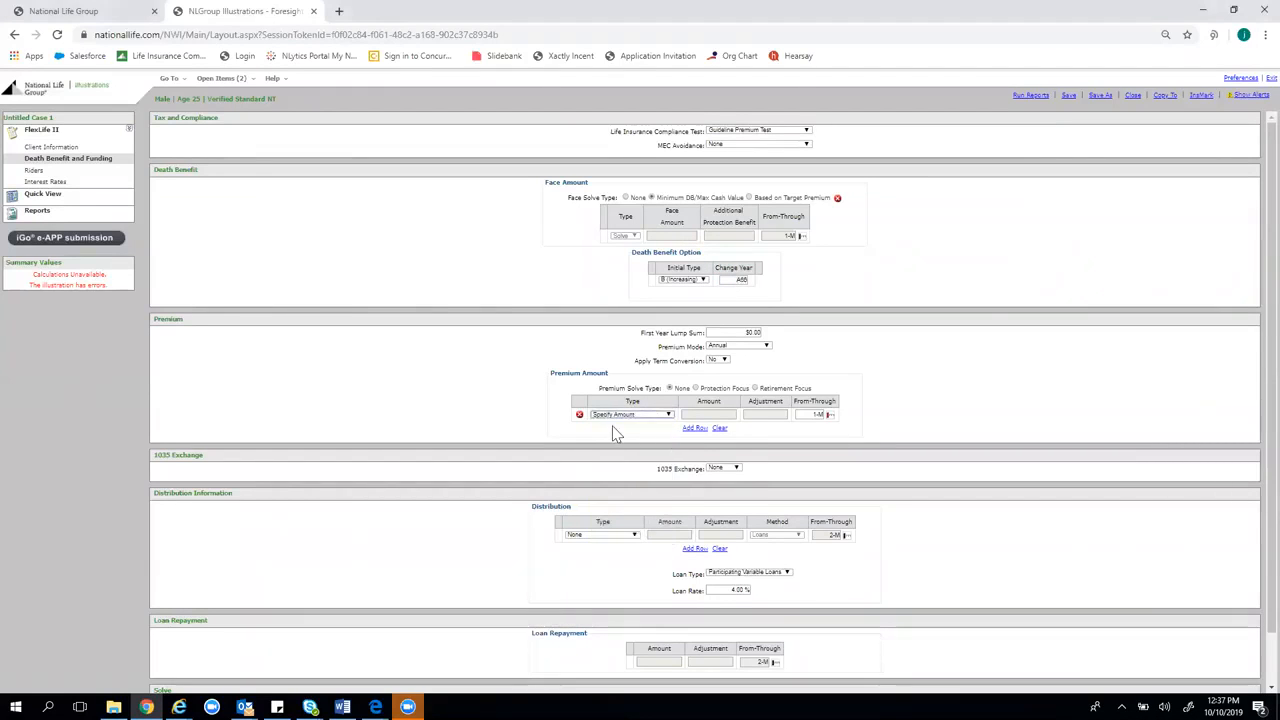
pyautogui.click(740, 345)
pyautogui.click(720, 424)
pyautogui.click(733, 413)
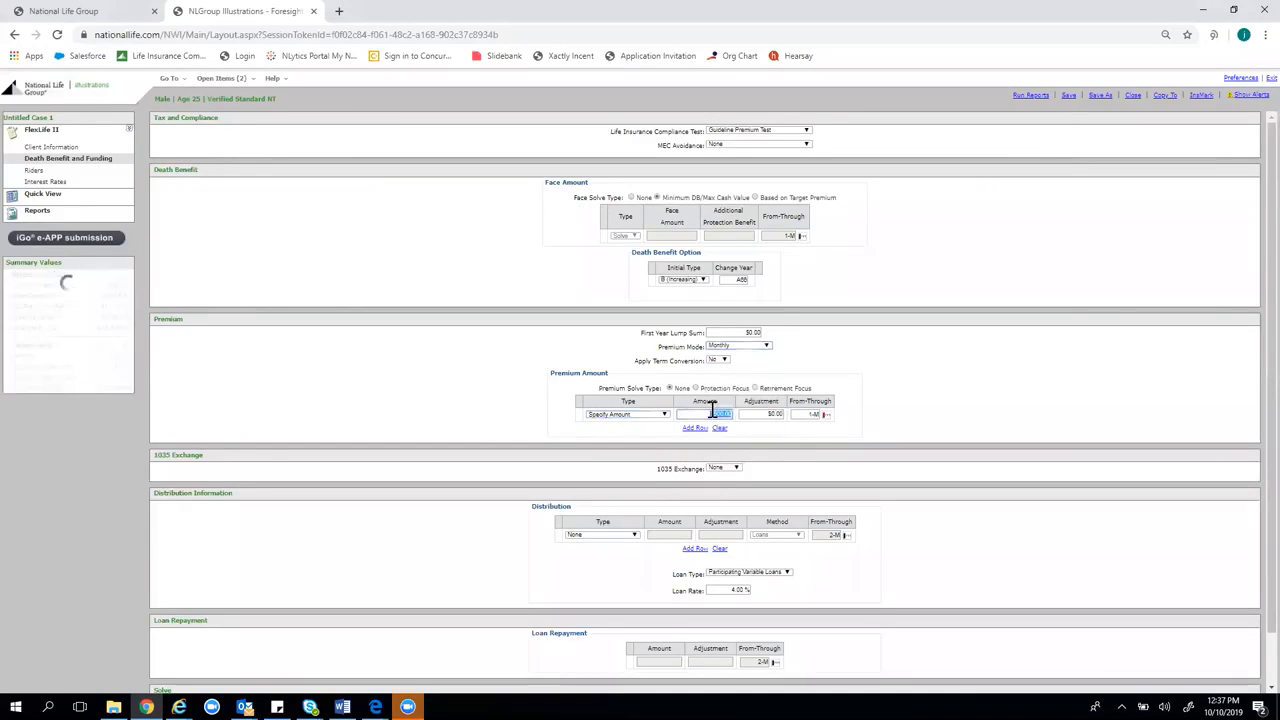
pyautogui.write('1502')
pyautogui.press('BackSpace')
pyautogui.click(947, 390)
# Set the $150 premium's year range to 1-5
pyautogui.click(810, 413)
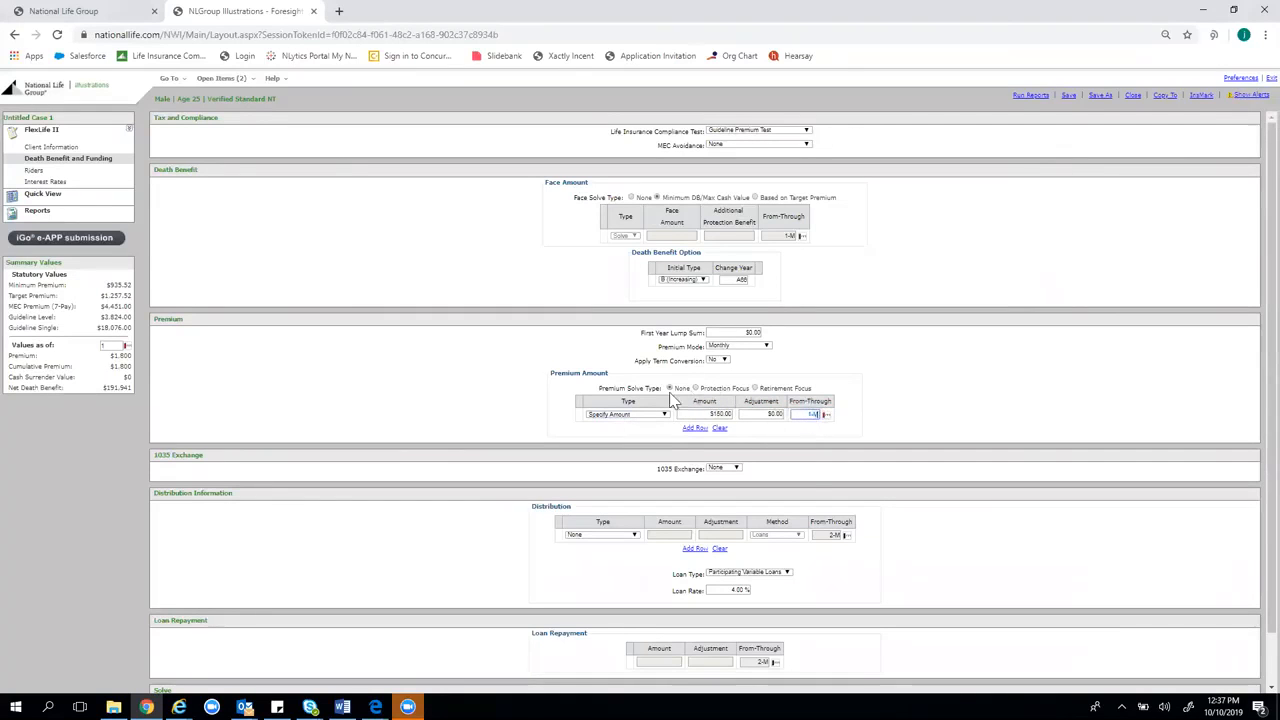
pyautogui.write('1-A66')
pyautogui.click(973, 285)
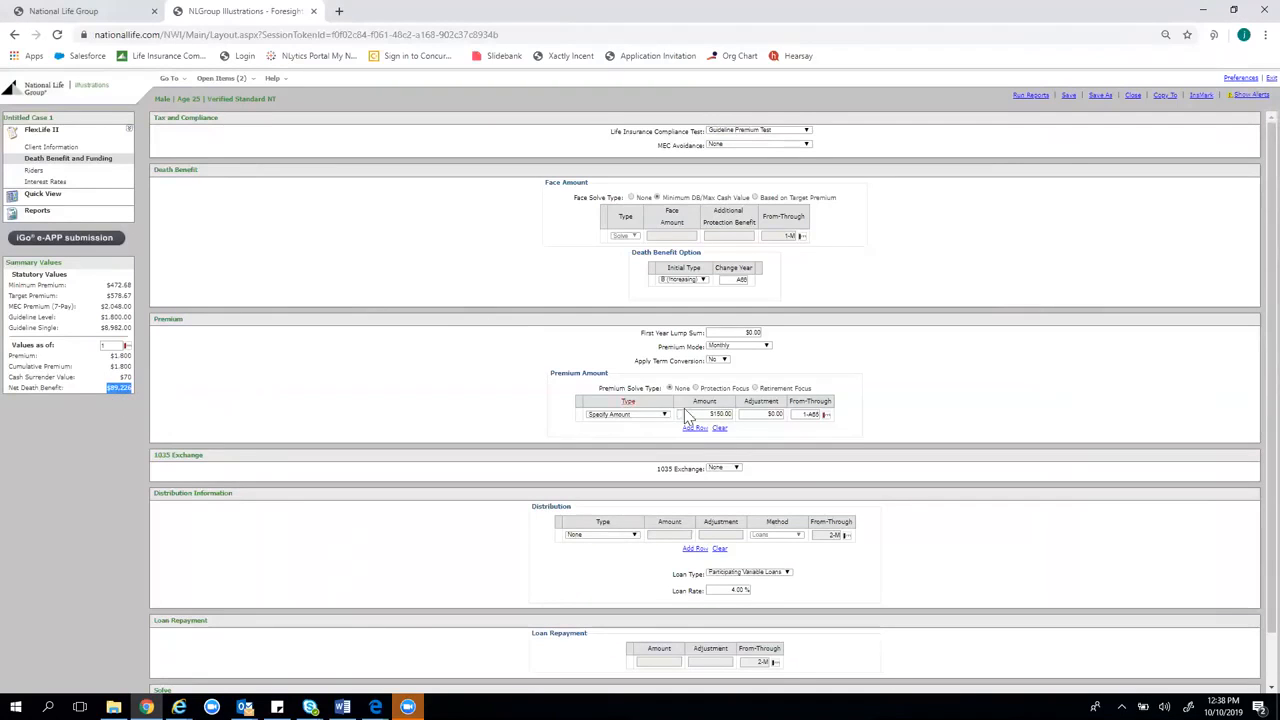
pyautogui.click(816, 415)
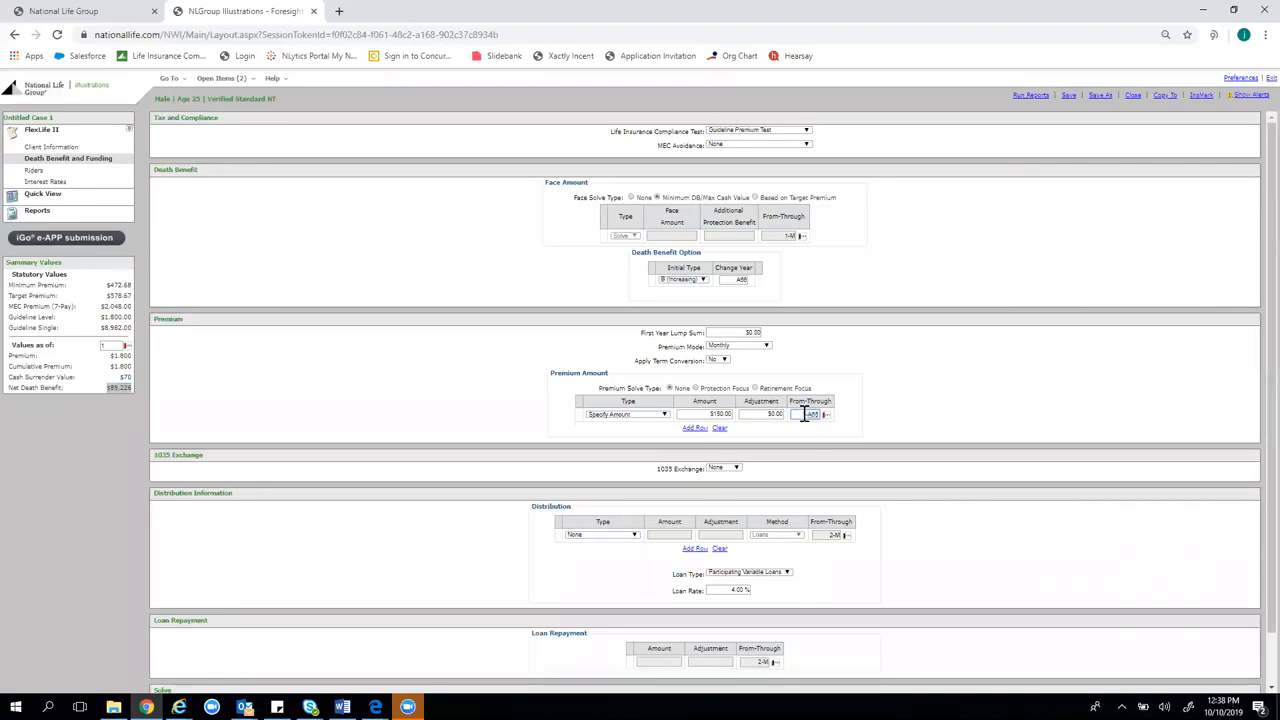
pyautogui.write('1')
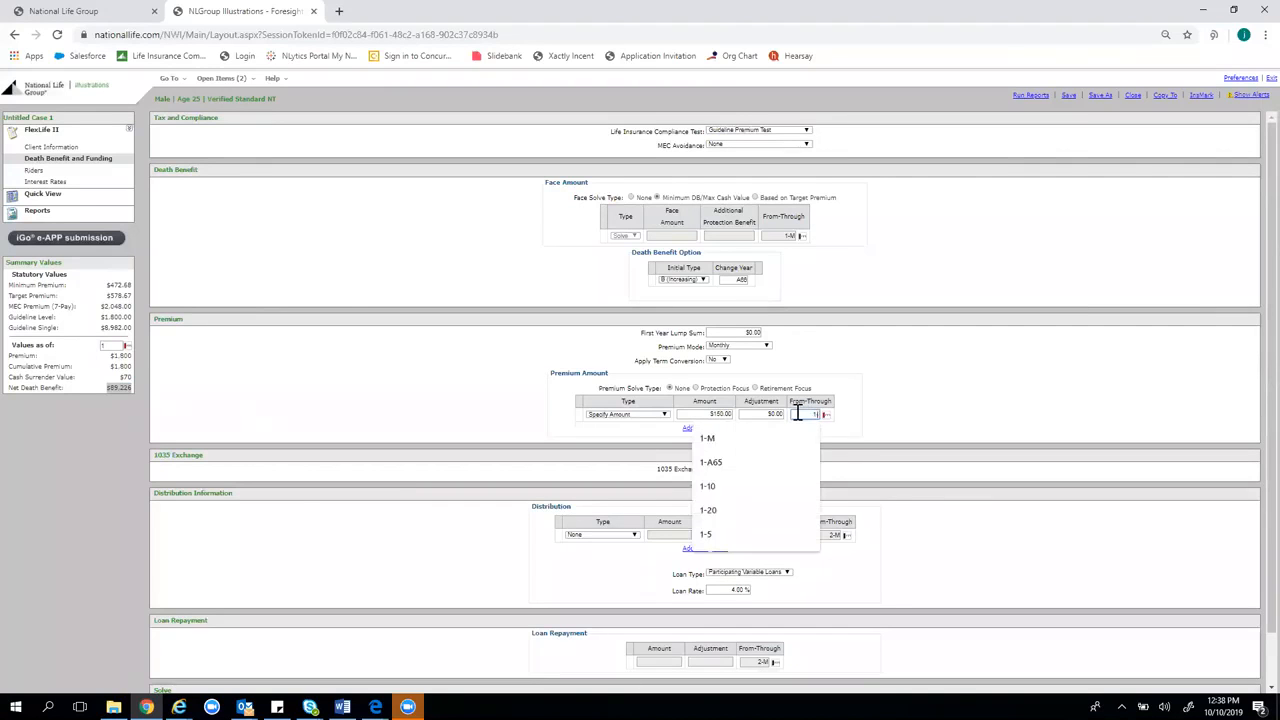
pyautogui.write('-5')
# Confirm years 1-5 and add a second specified premium row of $350 for years 6-10
pyautogui.click(912, 380)
pyautogui.click(694, 429)
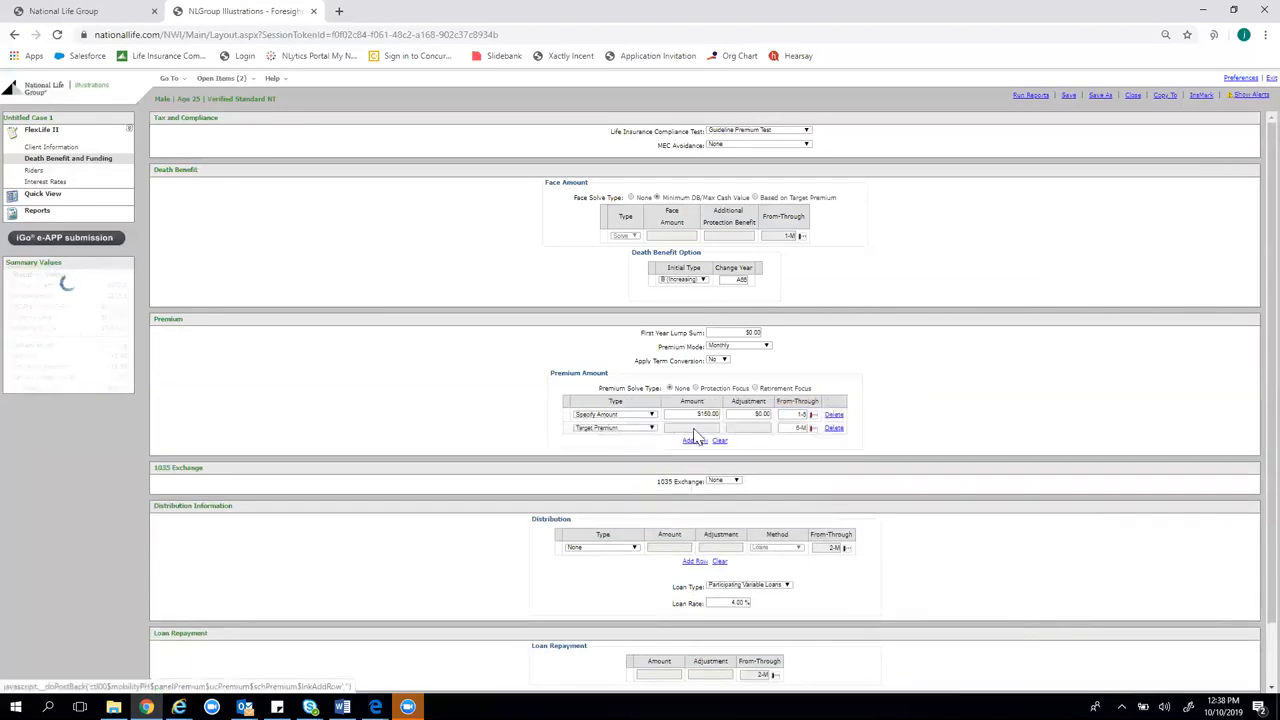
pyautogui.click(652, 429)
pyautogui.click(645, 442)
pyautogui.click(695, 428)
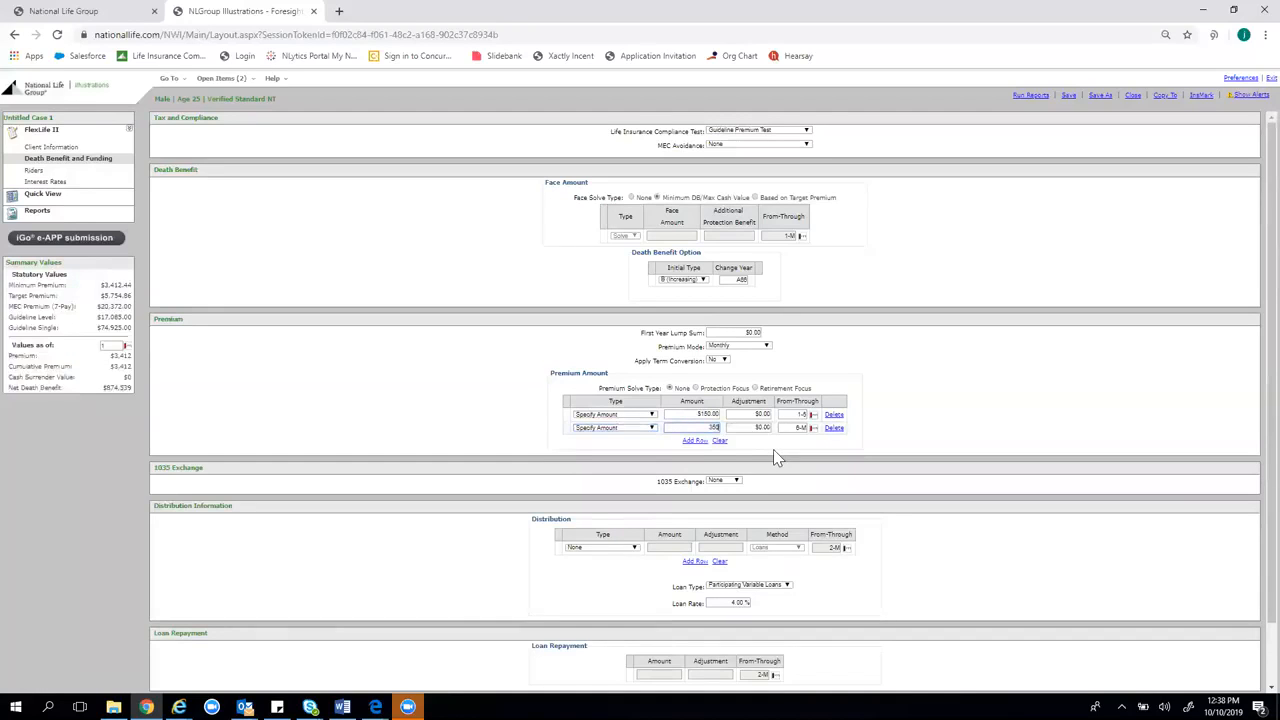
pyautogui.click(802, 428)
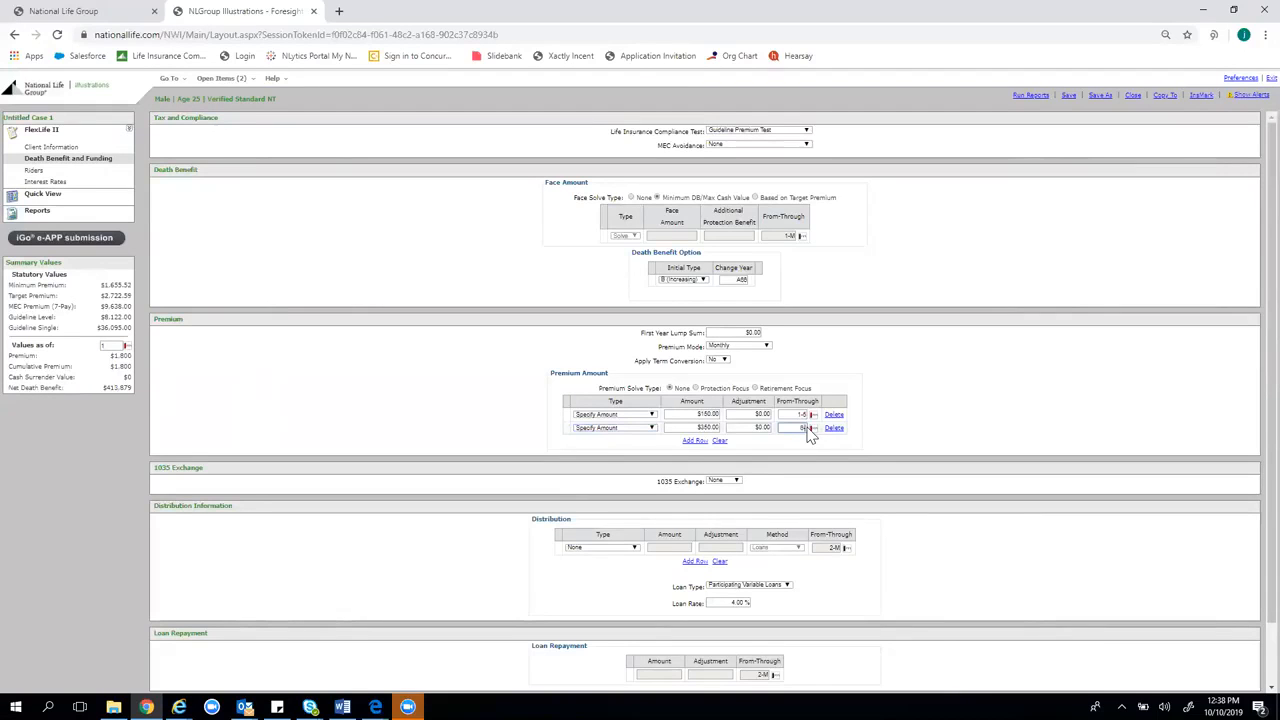
# Add a third specified premium row of $500 for years 11-20
pyautogui.click(695, 441)
pyautogui.click(650, 441)
pyautogui.click(612, 491)
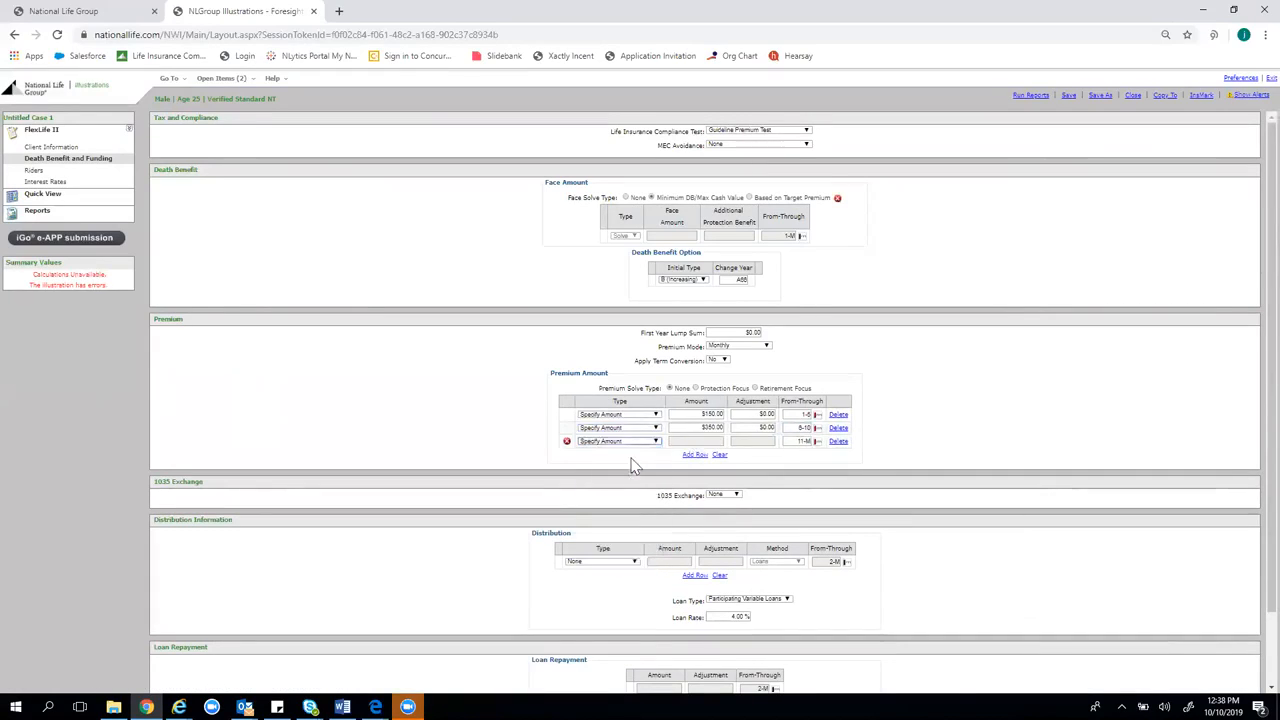
pyautogui.click(708, 441)
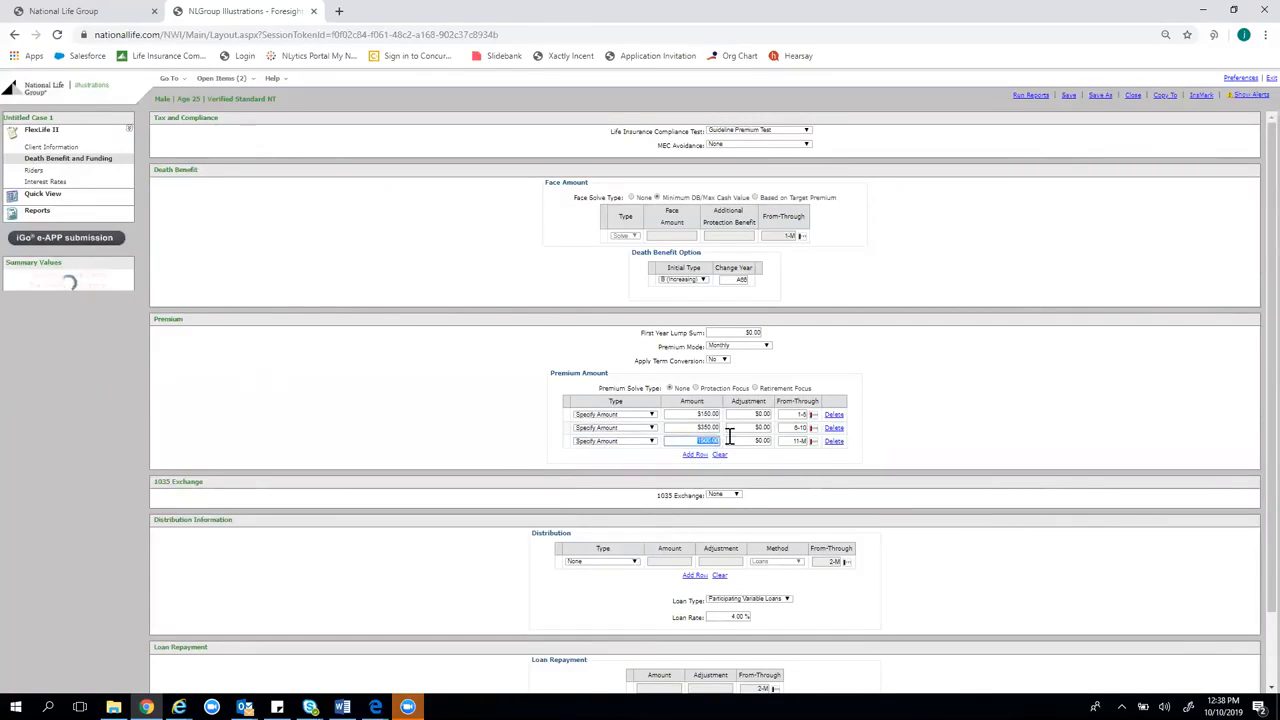
pyautogui.write('500')
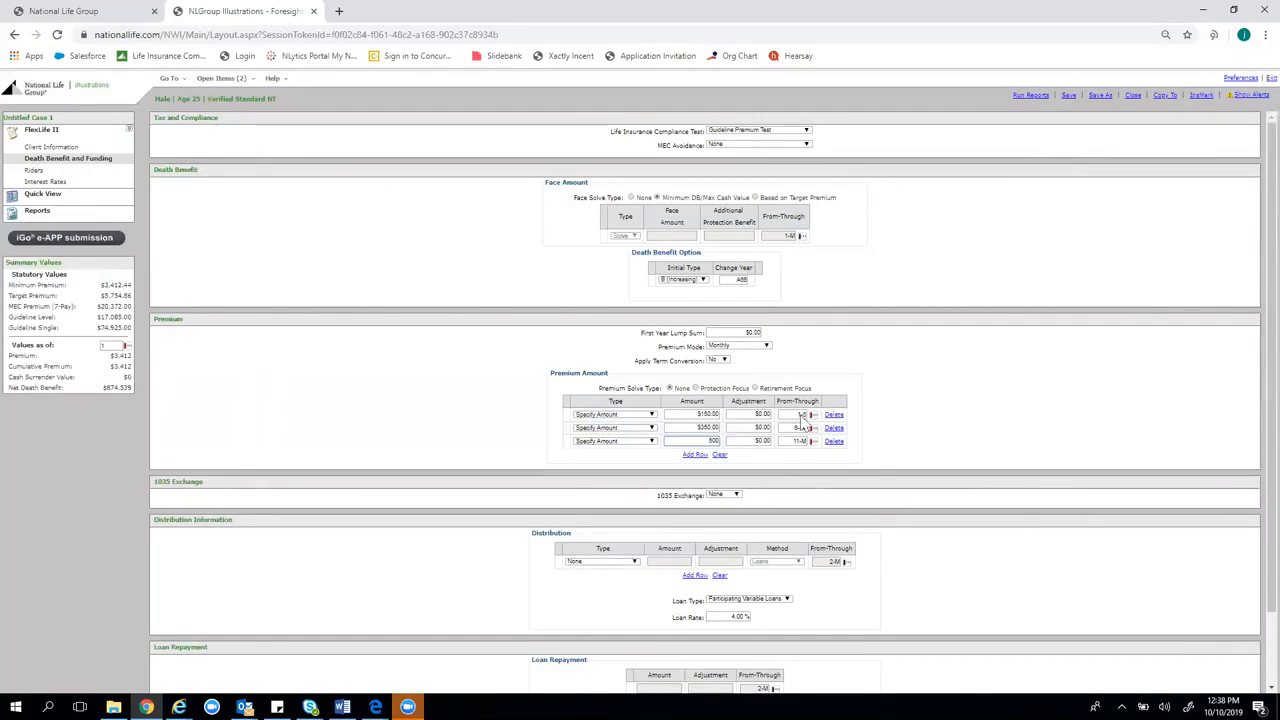
pyautogui.click(802, 443)
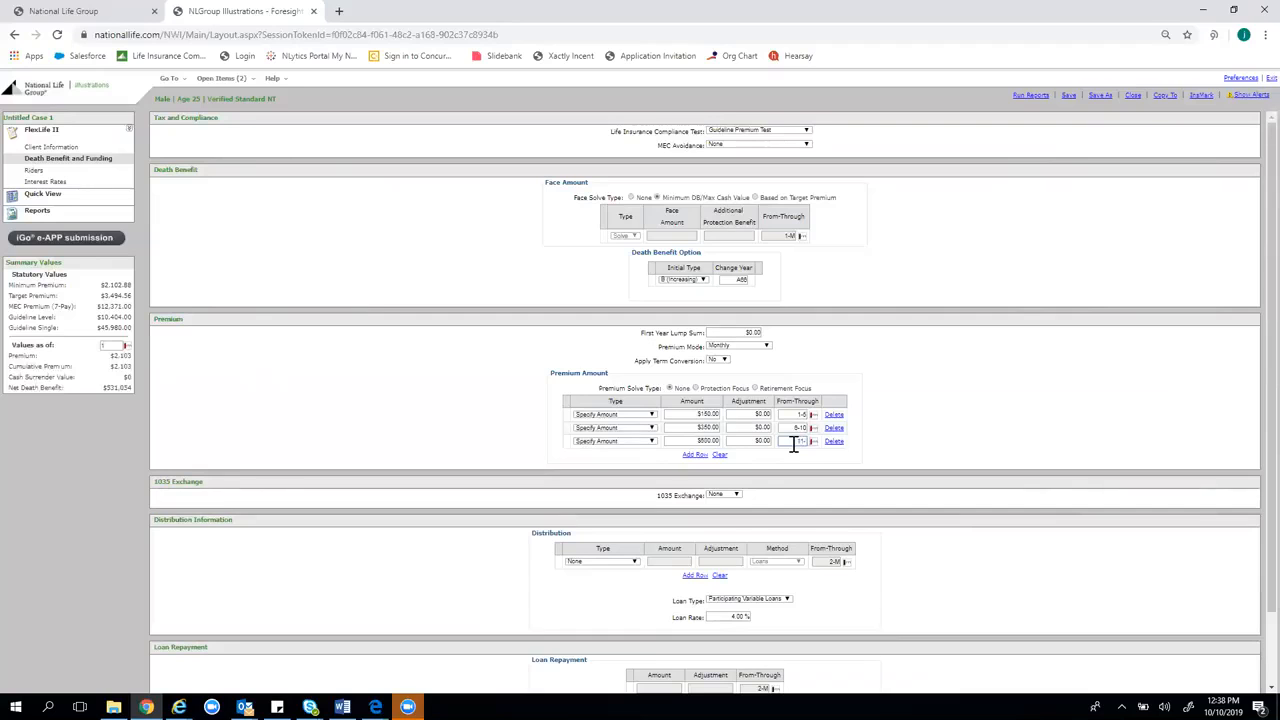
pyautogui.click(975, 352)
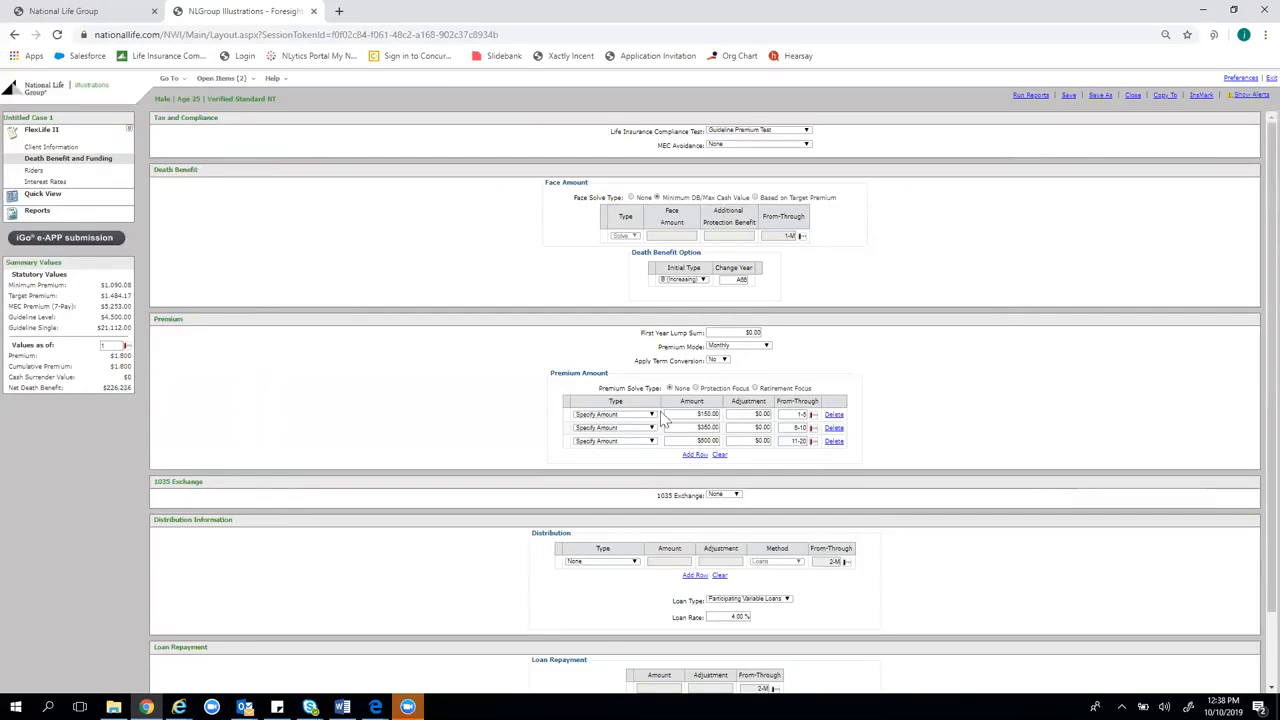
# Add a fourth specified premium row of $750 from year 21 through age 65
pyautogui.click(694, 455)
pyautogui.click(620, 455)
pyautogui.click(622, 467)
pyautogui.click(698, 455)
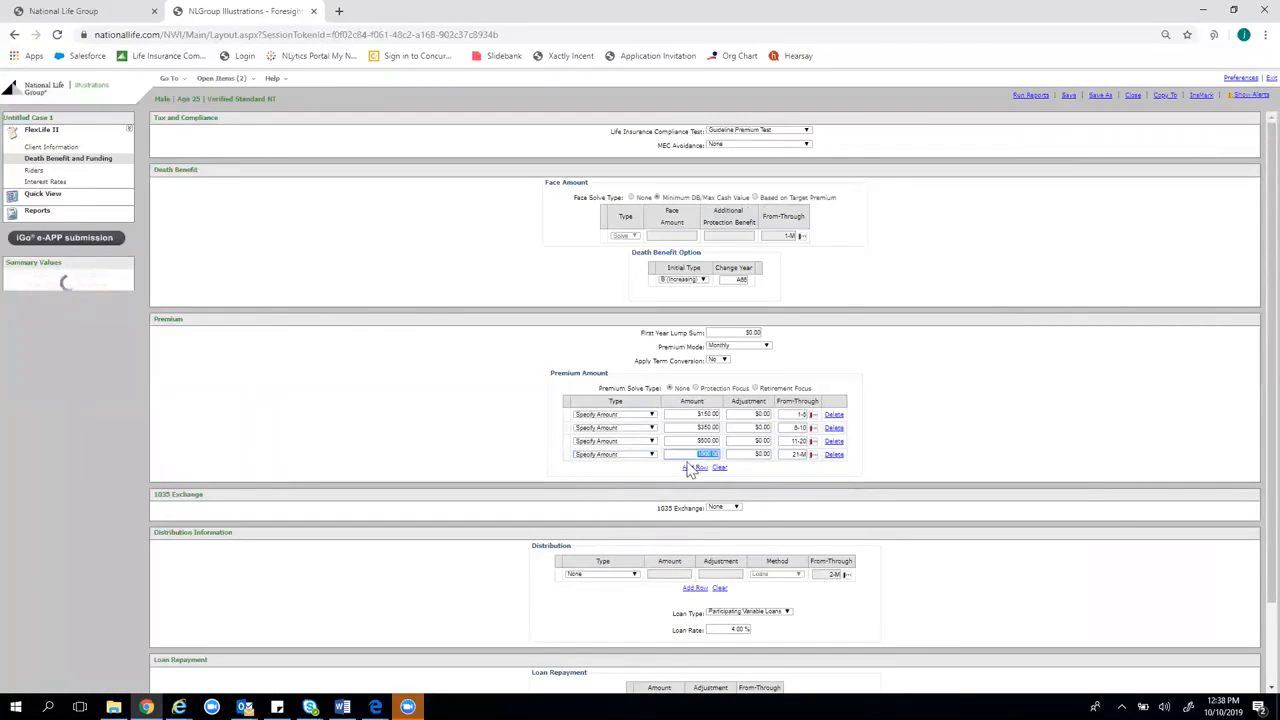
pyautogui.write('1')
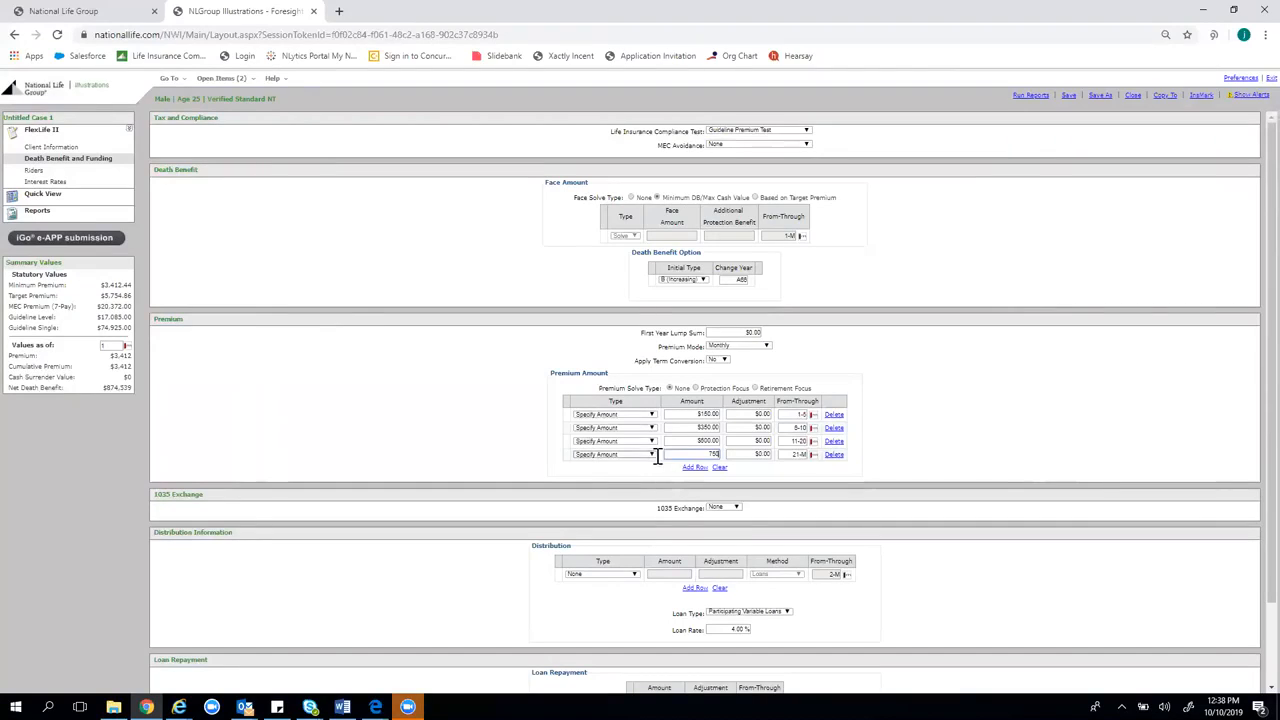
pyautogui.click(796, 455)
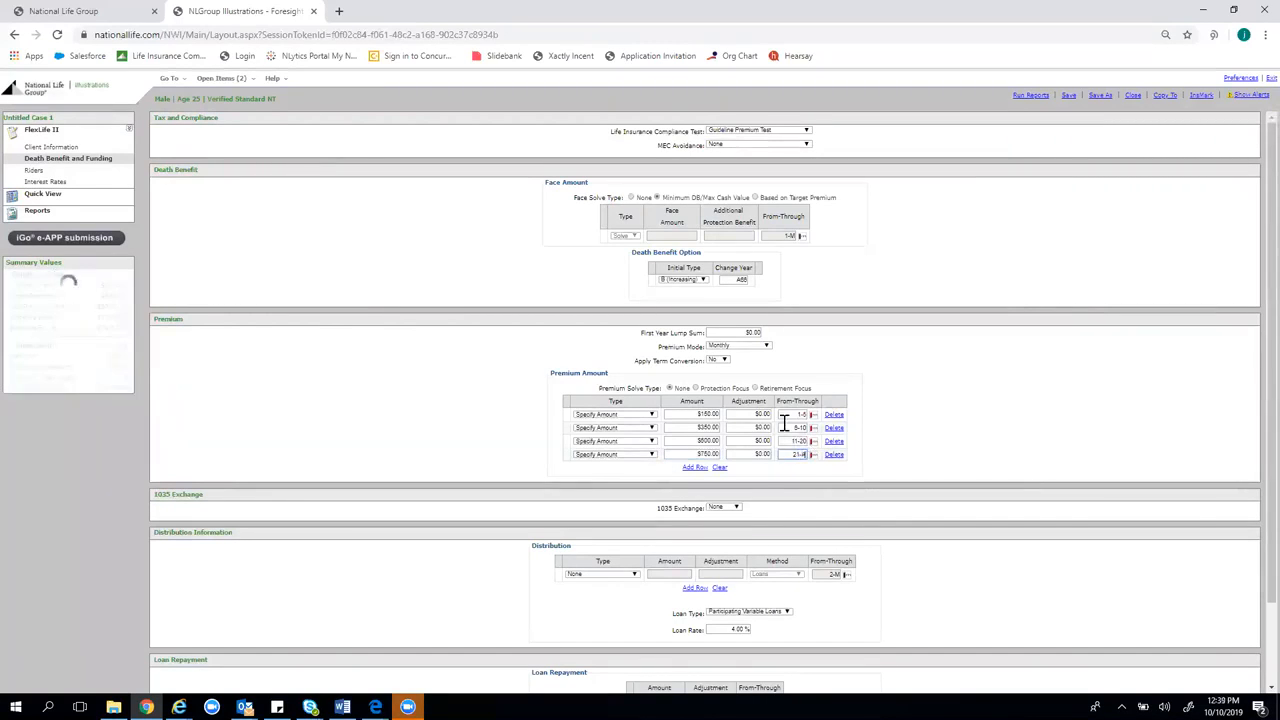
pyautogui.click(935, 388)
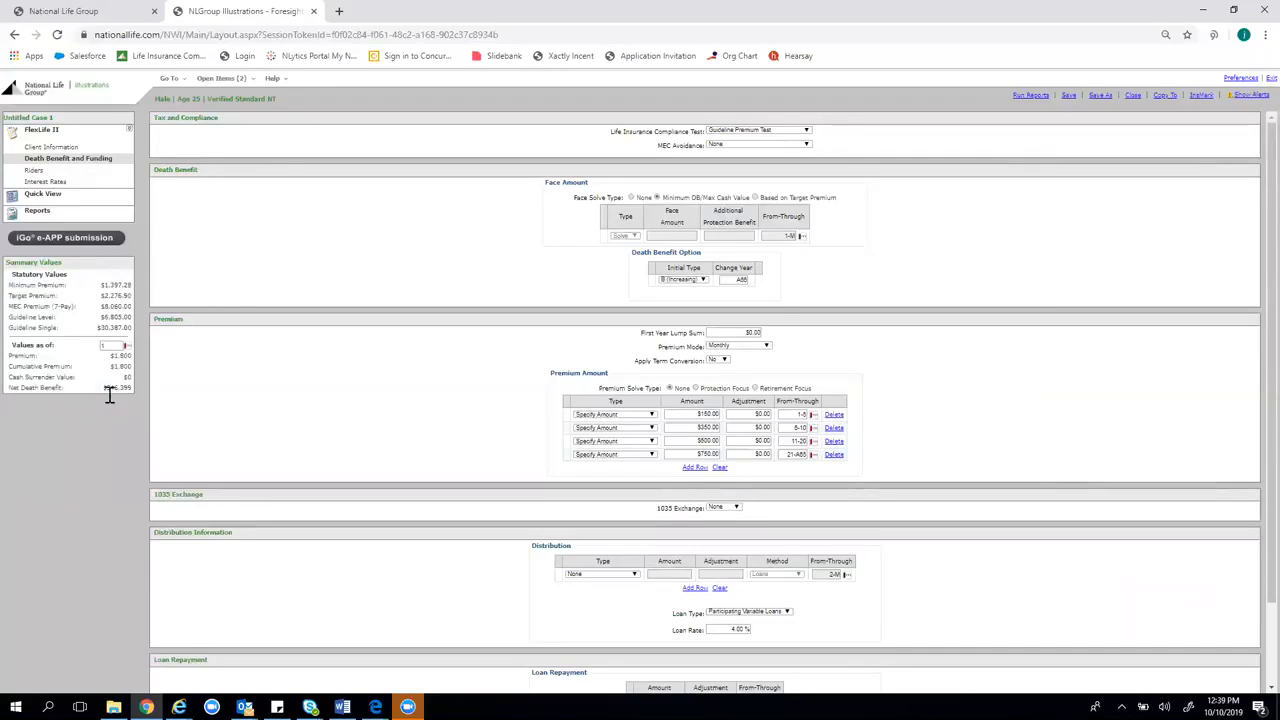
# Highlight the Target Premium label and value, then go to Quick View
pyautogui.moveTo(101, 296); pyautogui.dragTo(132, 299)
pyautogui.click(68, 298)
pyautogui.moveTo(40, 298); pyautogui.dragTo(132, 296)
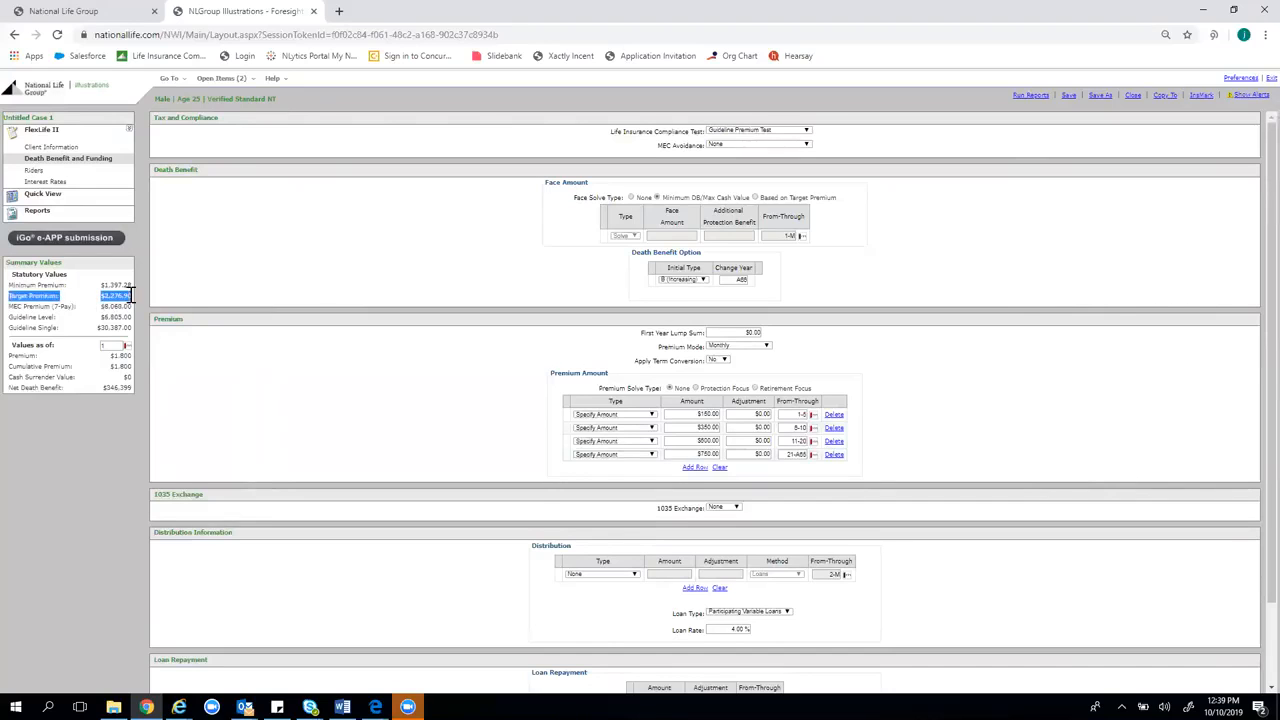
pyautogui.click(220, 268)
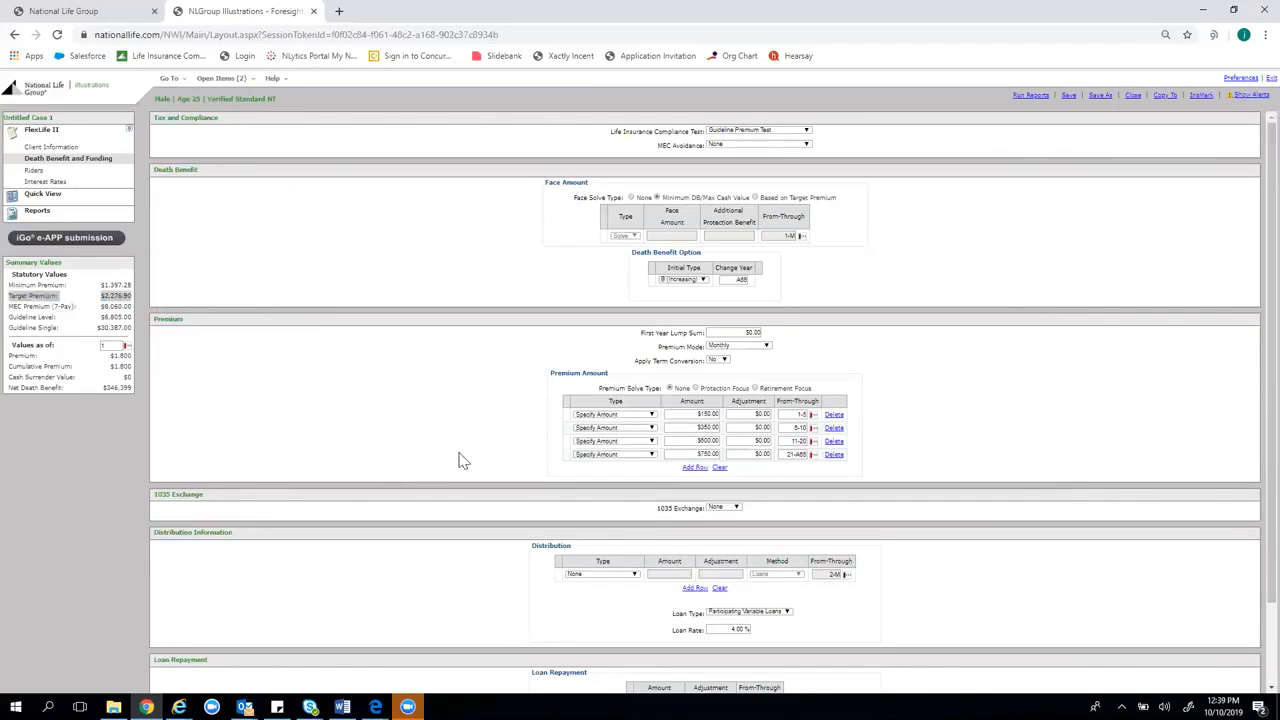
pyautogui.click(58, 197)
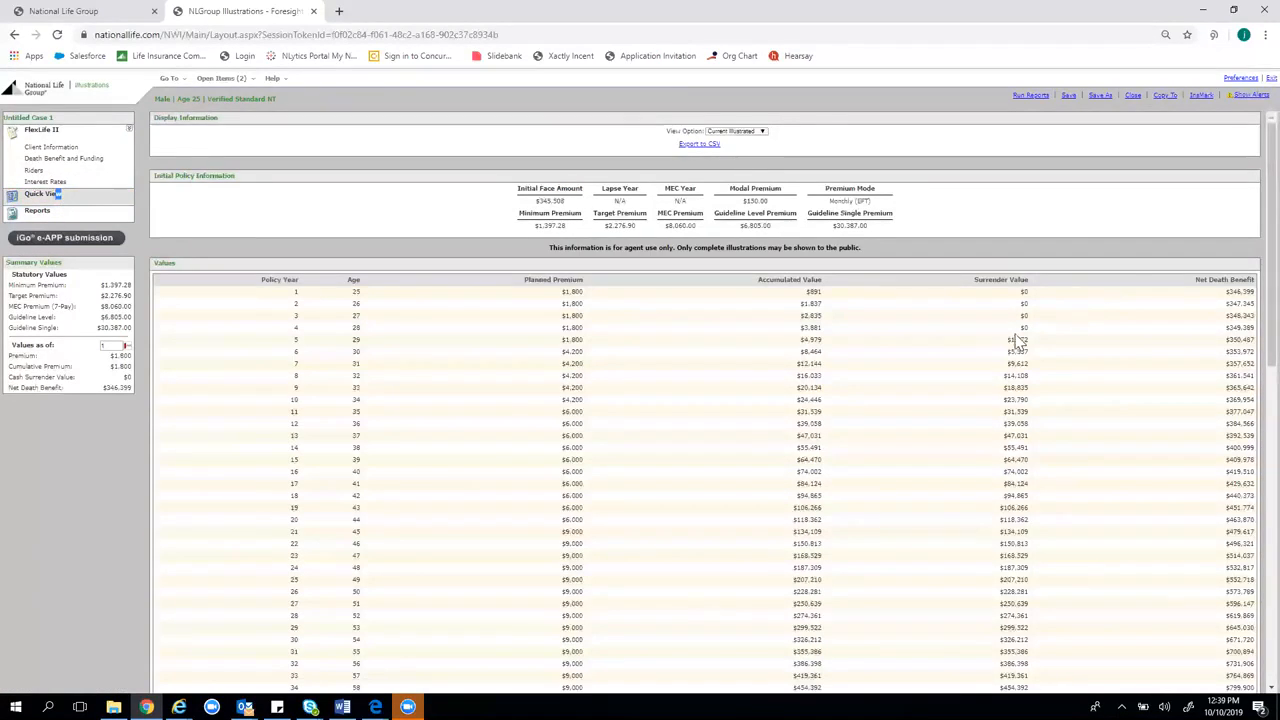
# Highlight the $345,508 initial face amount and the values for policy years 1-4
pyautogui.moveTo(568, 203); pyautogui.dragTo(539, 213)
pyautogui.scroll(-2, 571, 560)
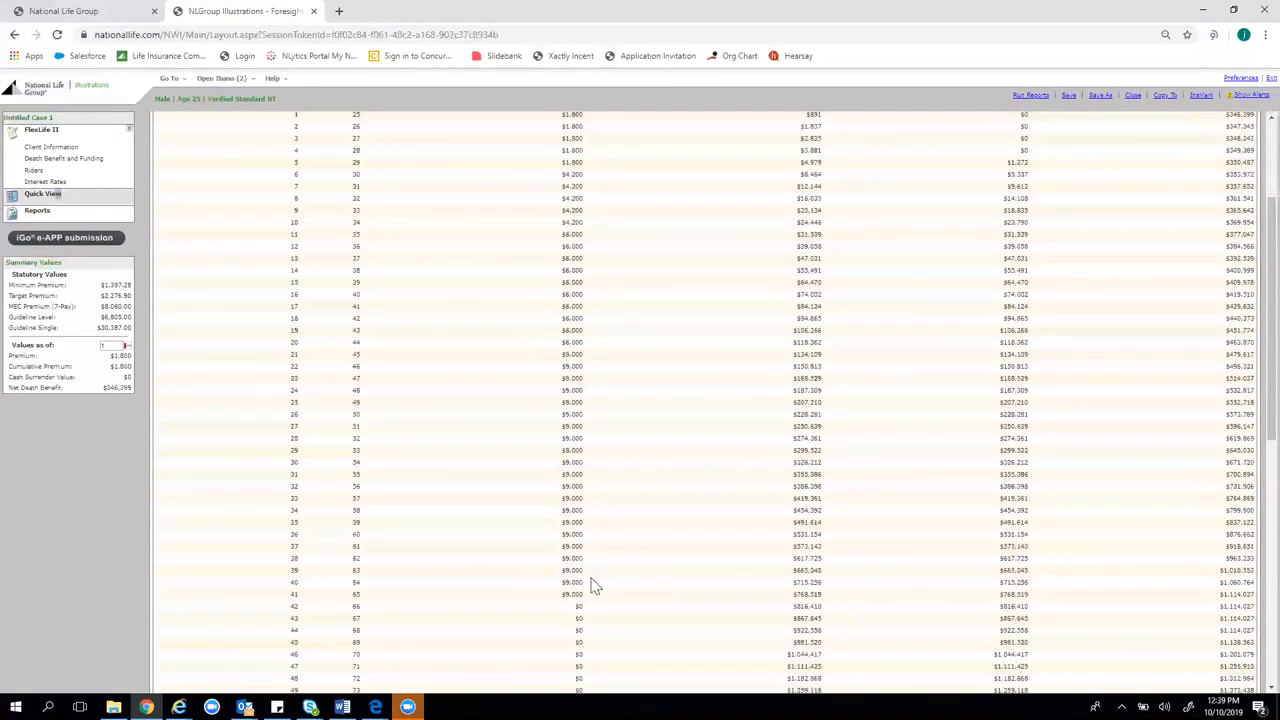
pyautogui.scroll(2, 580, 463)
pyautogui.moveTo(1066, 286); pyautogui.dragTo(1020, 294)
pyautogui.click(1042, 326)
pyautogui.click(942, 313)
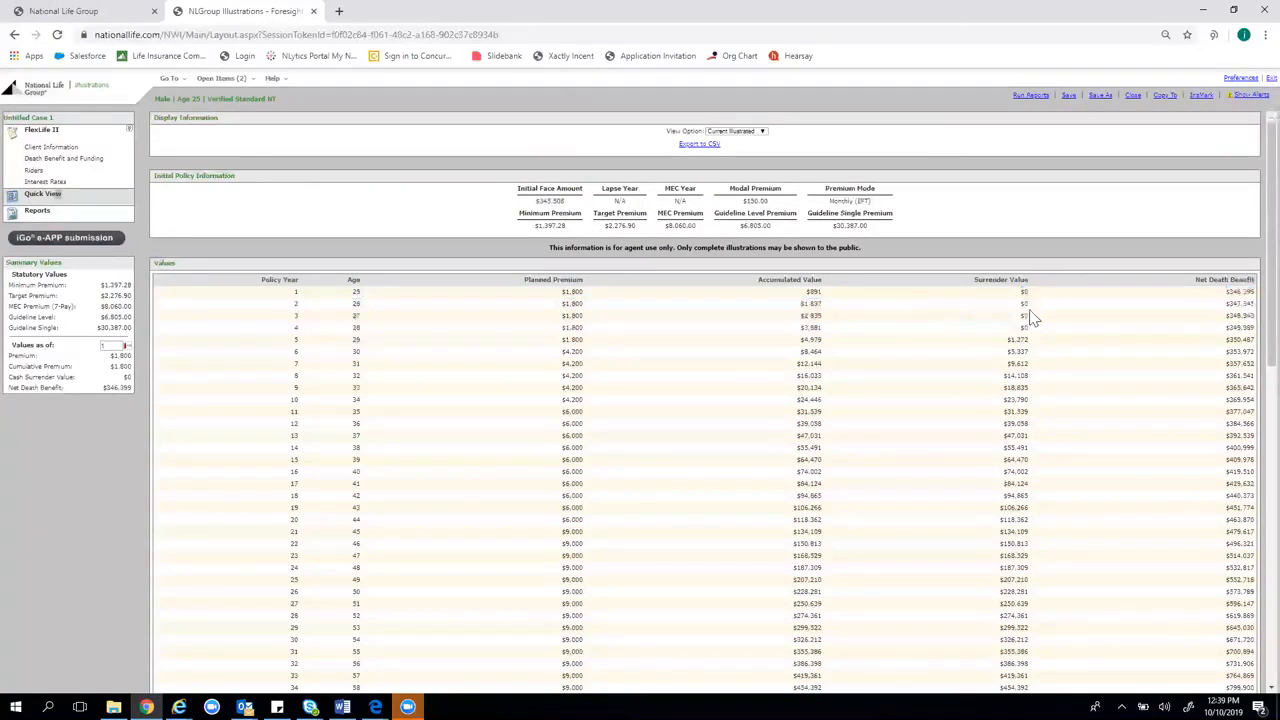
pyautogui.moveTo(1040, 338); pyautogui.dragTo(1025, 291)
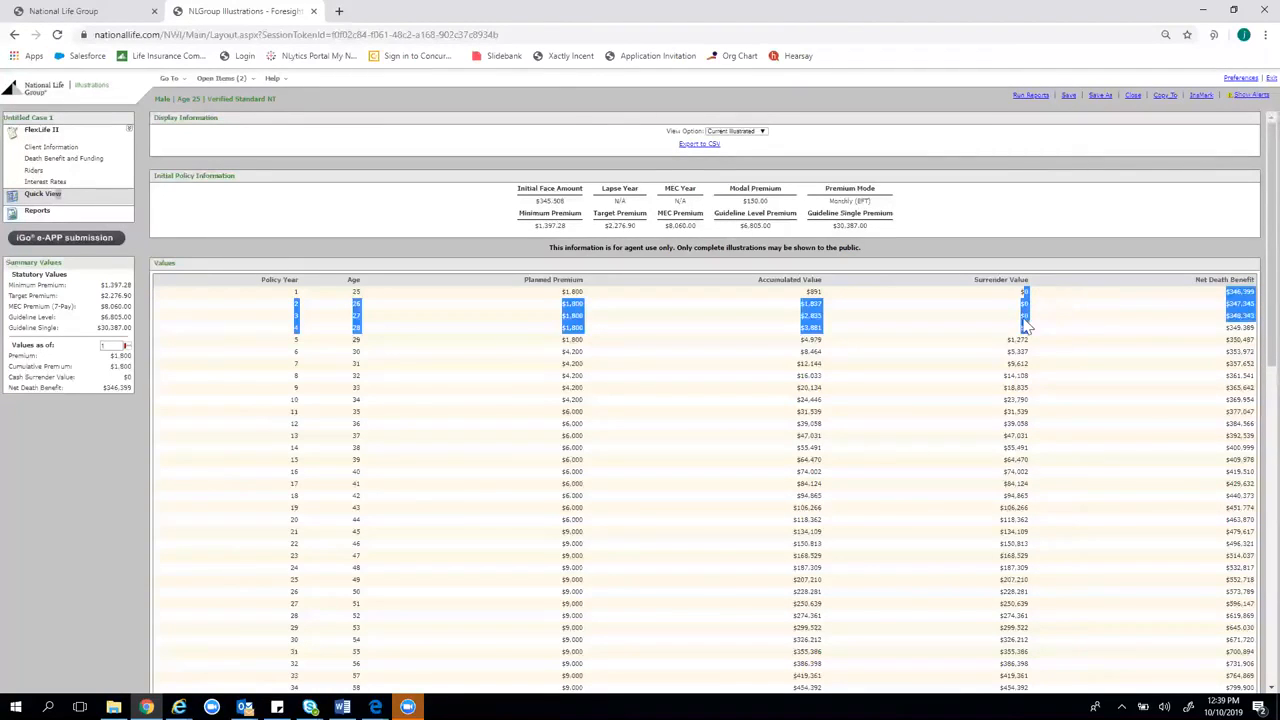
pyautogui.click(1056, 323)
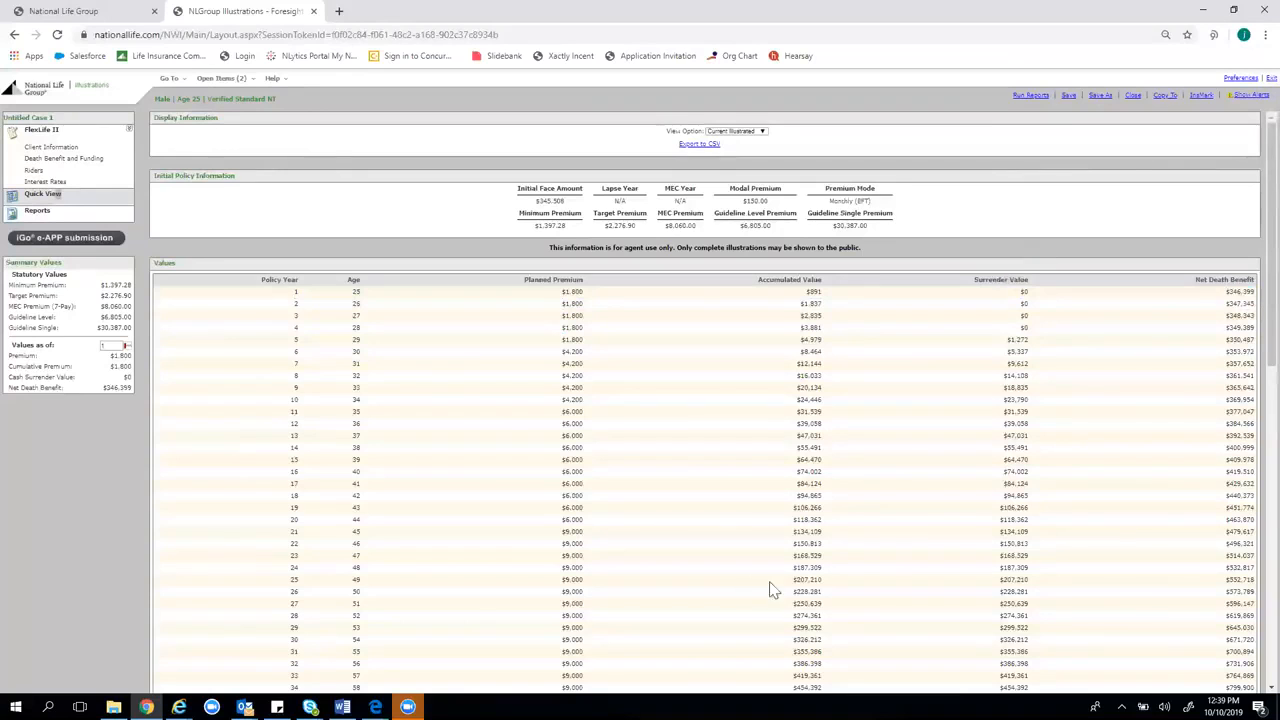
pyautogui.scroll(-3, 620, 590)
pyautogui.scroll(3, 918, 467)
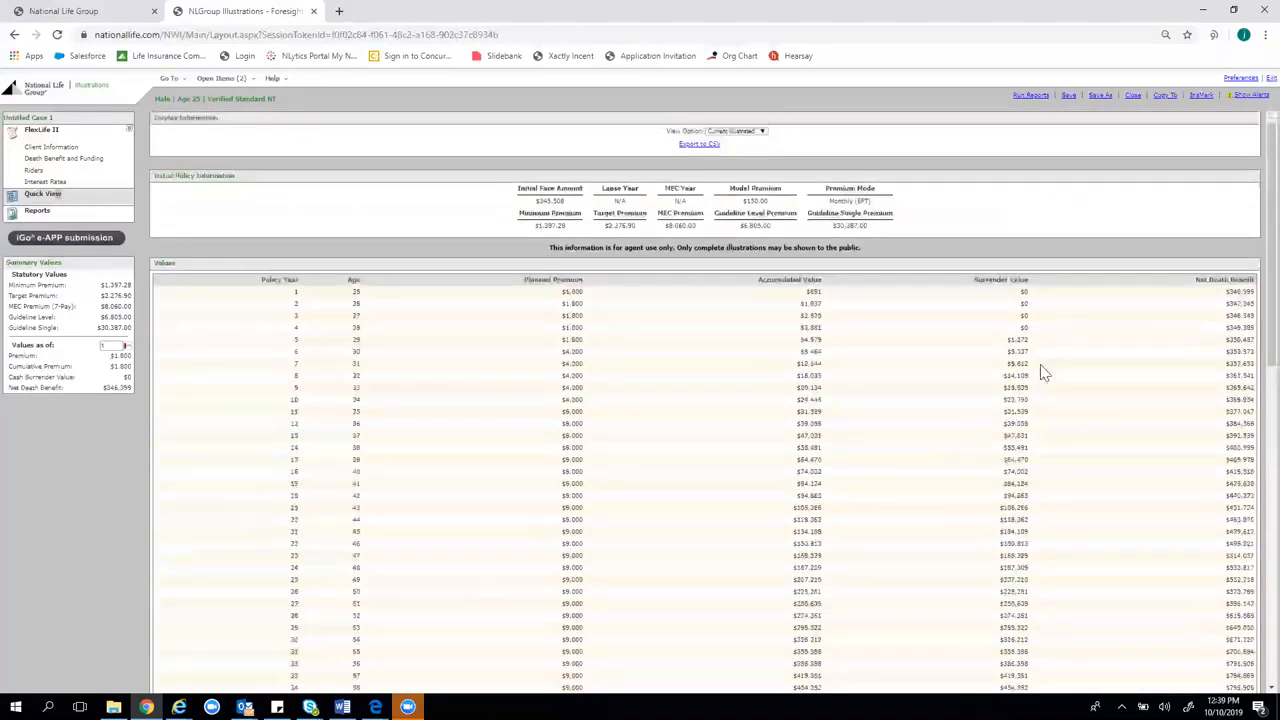
pyautogui.moveTo(537, 204); pyautogui.dragTo(566, 210)
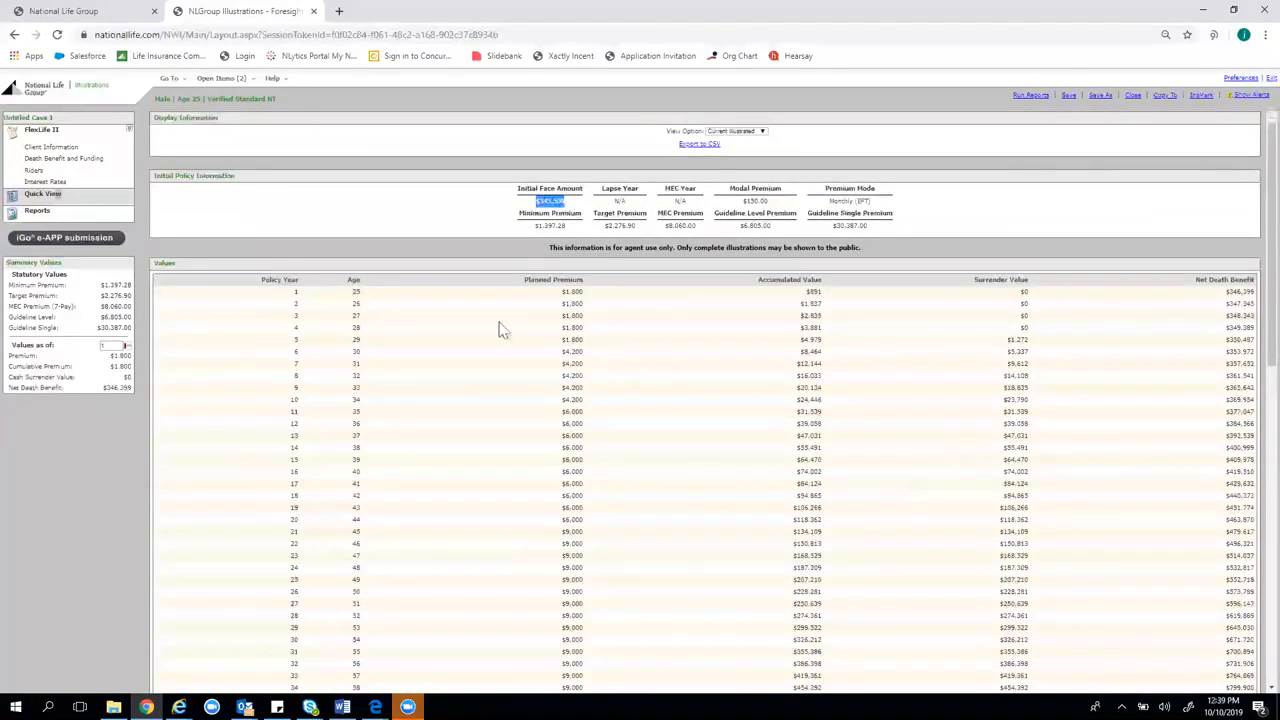
# Highlight the stepped premiums for years 6-7, 10, 11-12, 14-17 and 19-20
pyautogui.scroll(-4, 692, 422)
pyautogui.moveTo(582, 508); pyautogui.dragTo(570, 373)
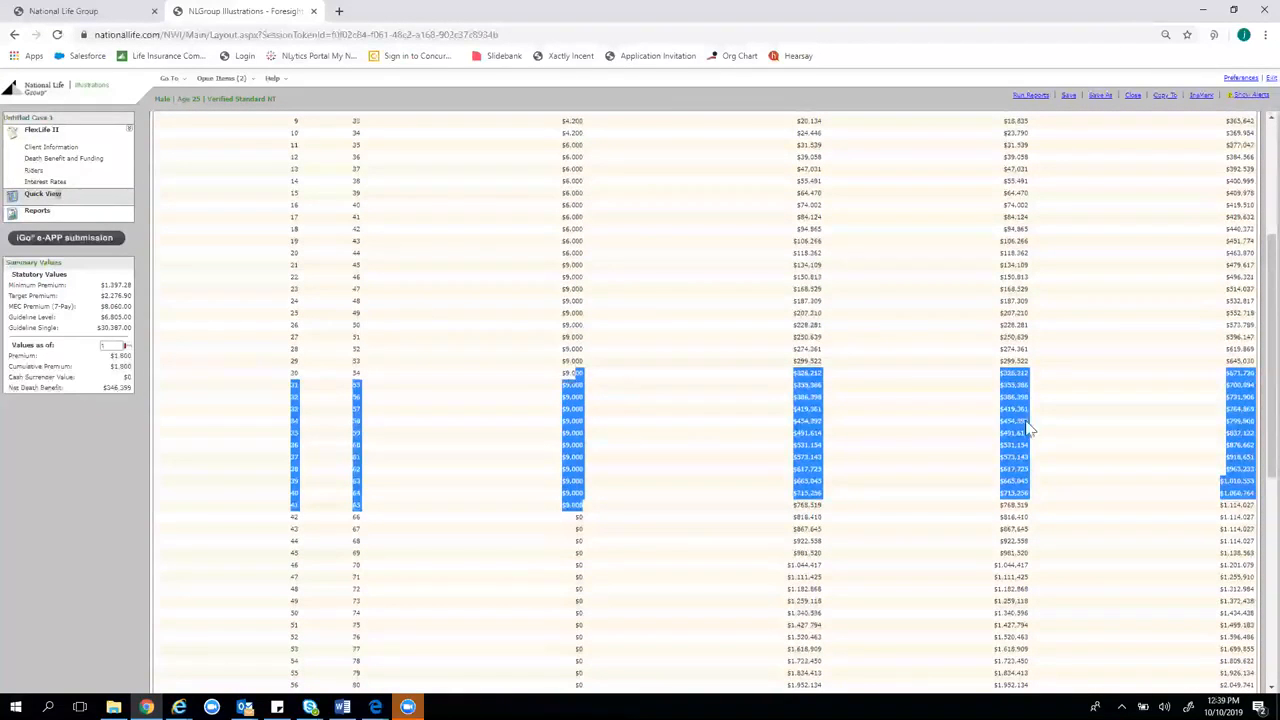
pyautogui.scroll(4, 1069, 426)
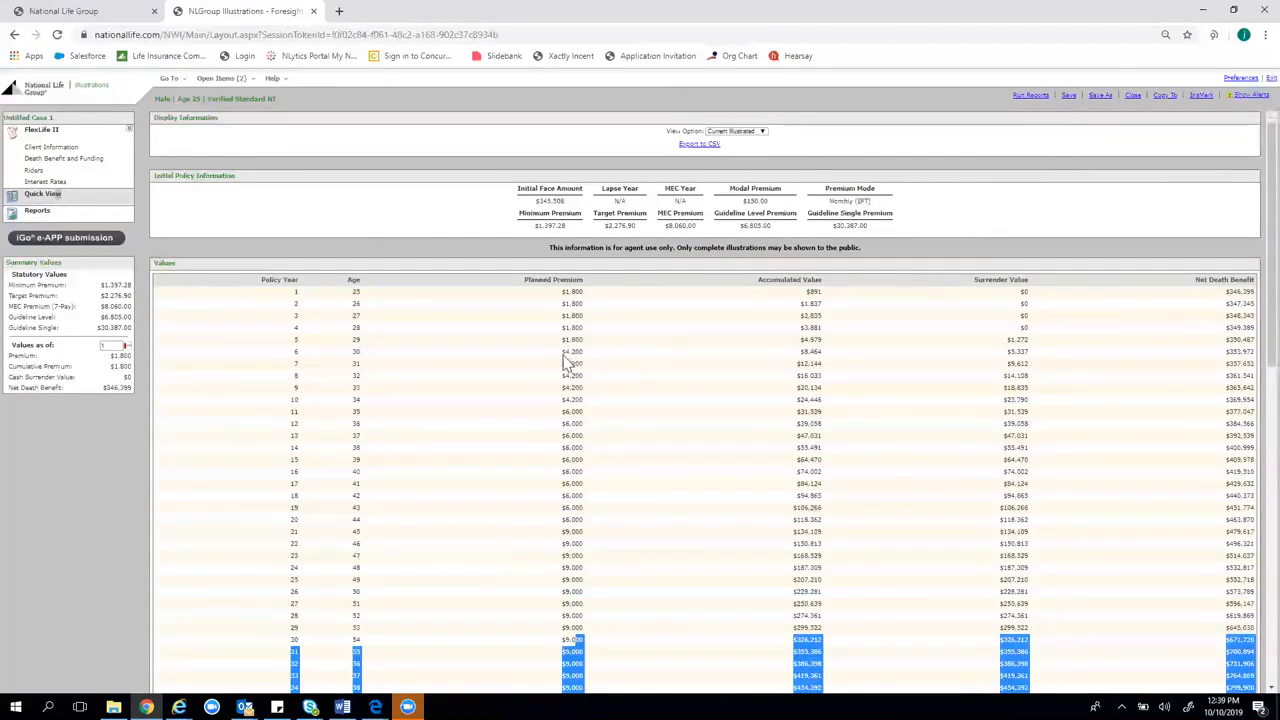
pyautogui.moveTo(563, 353); pyautogui.dragTo(594, 366)
pyautogui.doubleClick(570, 399)
pyautogui.moveTo(560, 410); pyautogui.dragTo(586, 526)
pyautogui.click(567, 530)
pyautogui.click(587, 527)
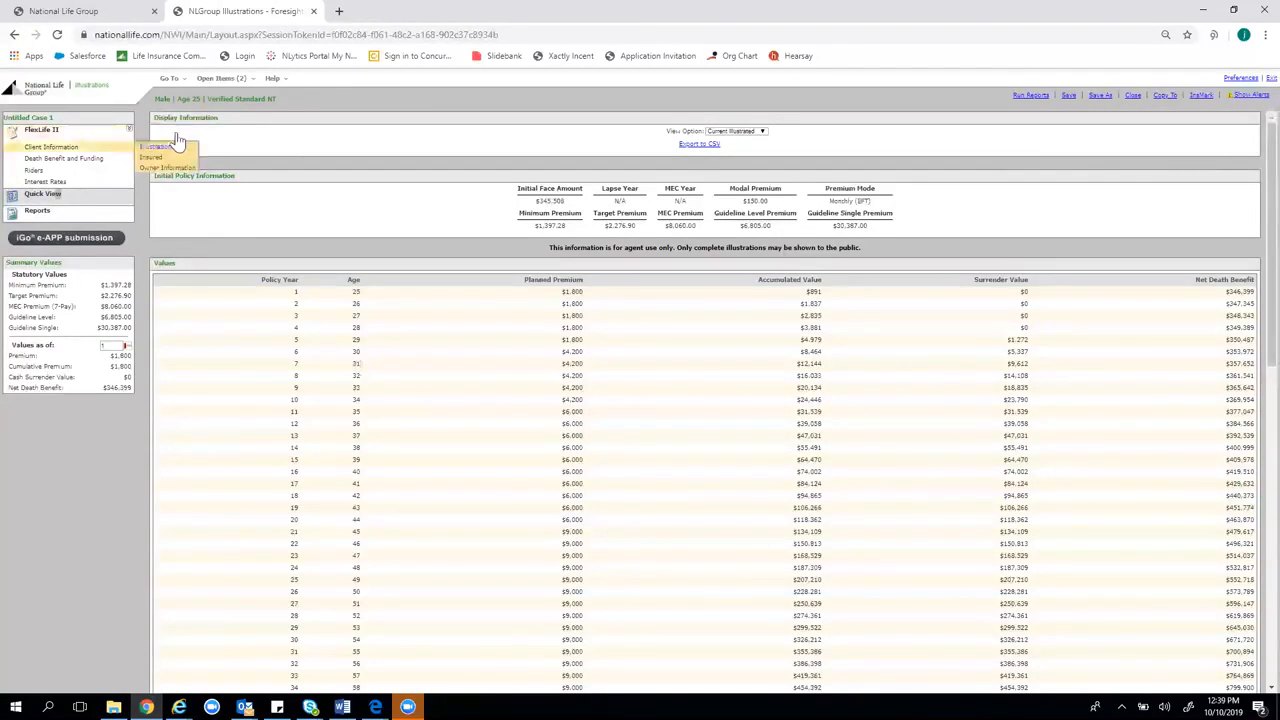
# Glance at the NAA Sample's $589,214 net death benefit, then return to Untitled Case 1
pyautogui.click(220, 78)
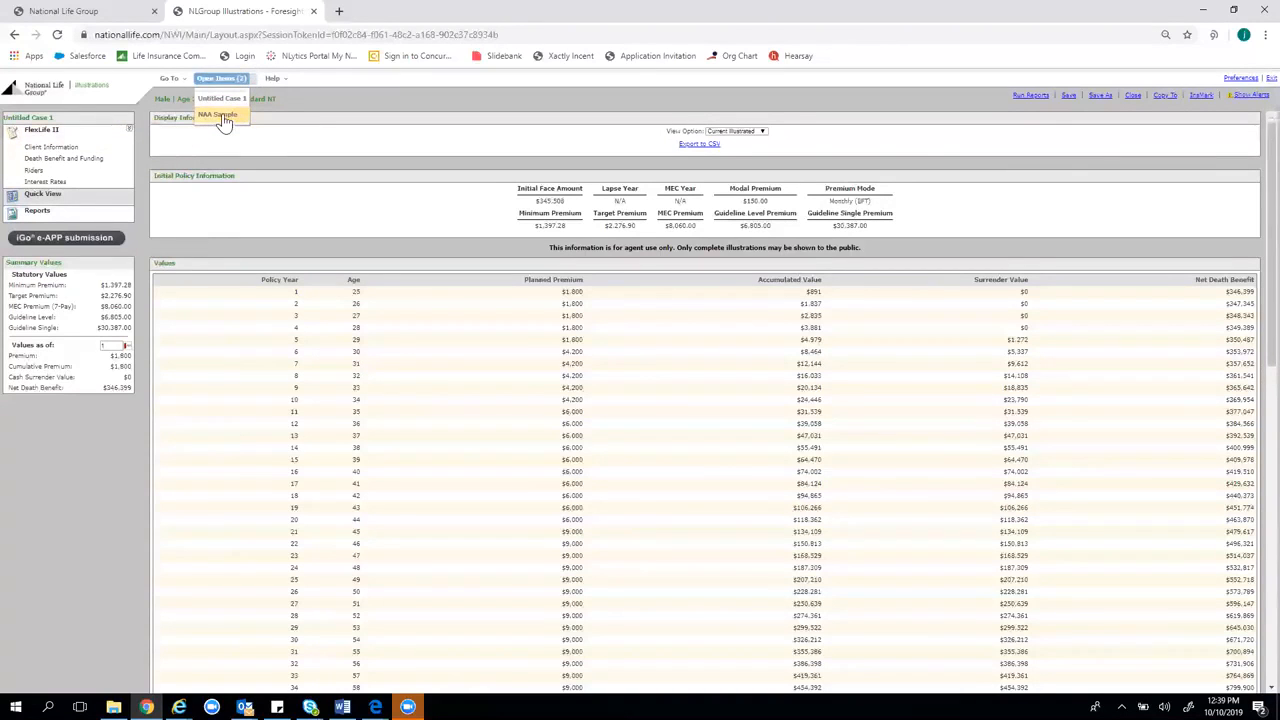
pyautogui.click(222, 116)
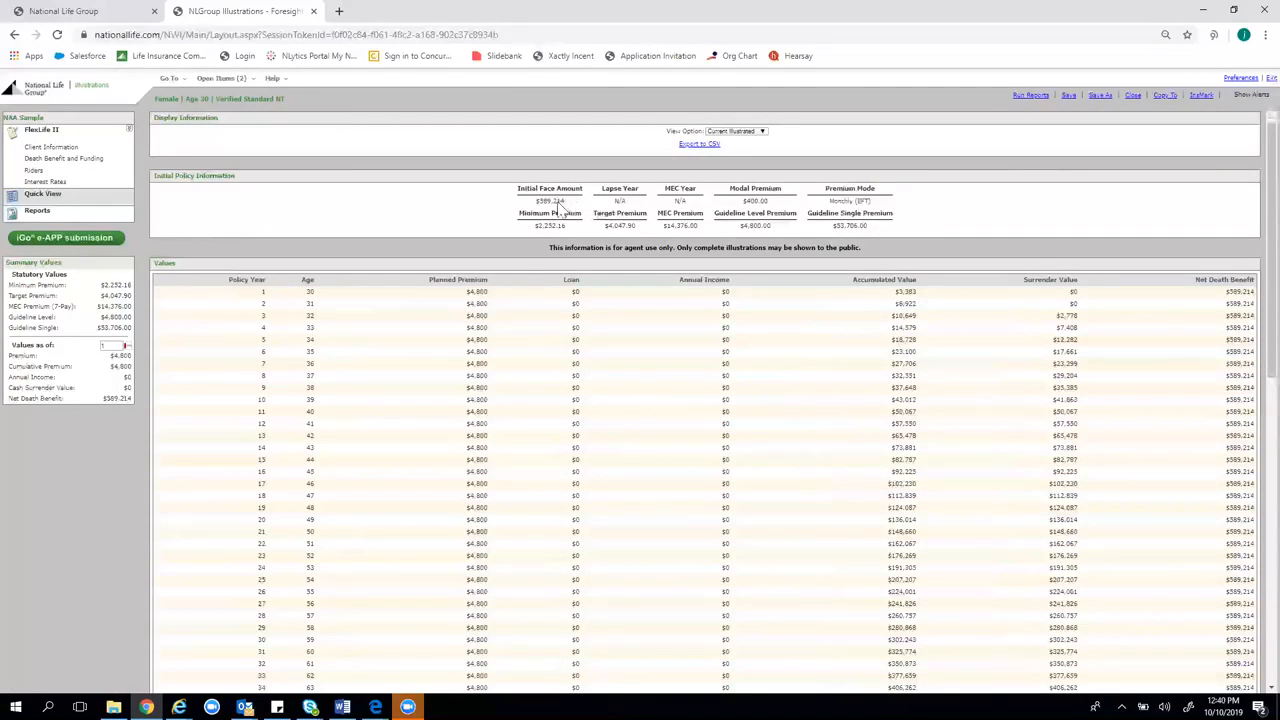
pyautogui.moveTo(1226, 303); pyautogui.dragTo(1250, 313)
pyautogui.click(1236, 316)
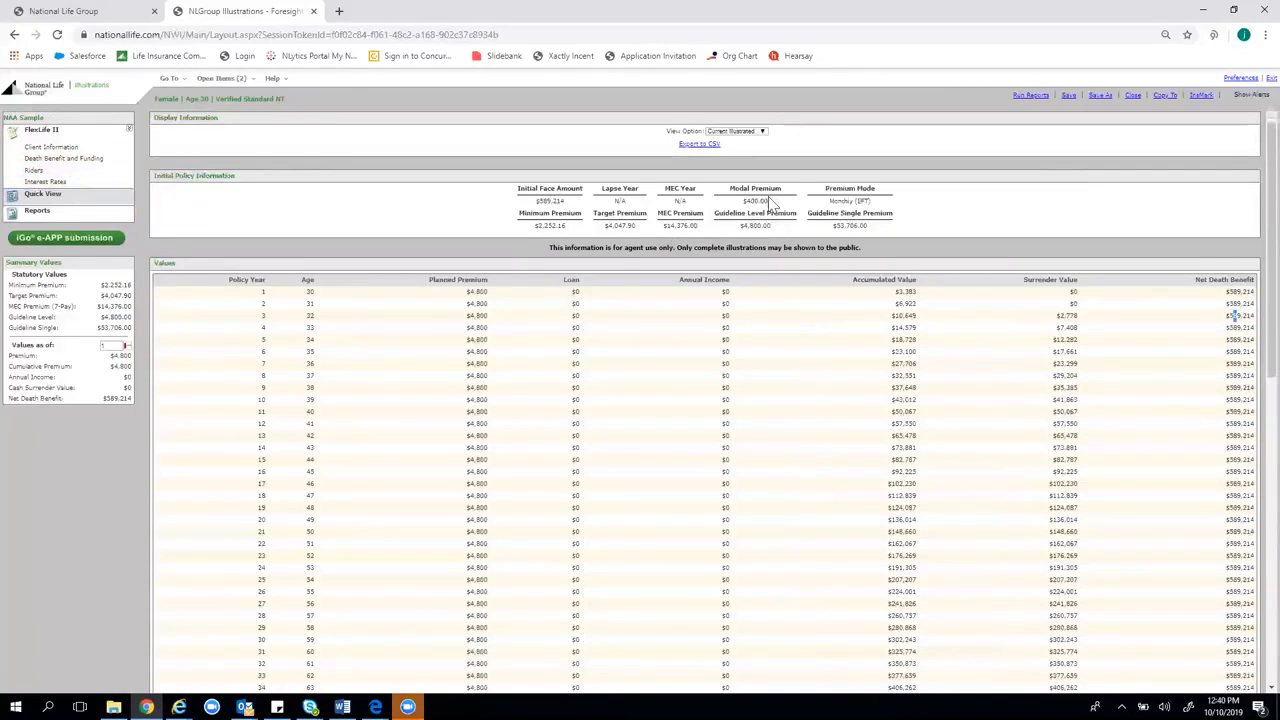
pyautogui.click(222, 78)
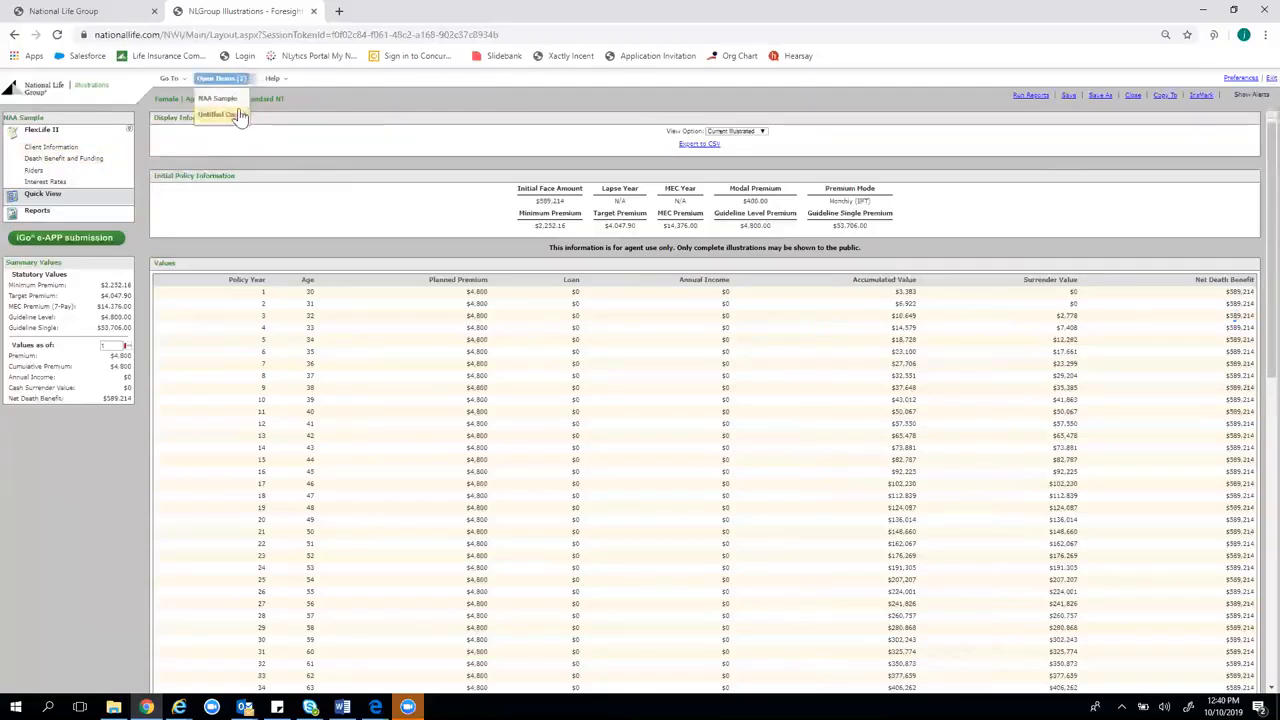
pyautogui.click(226, 114)
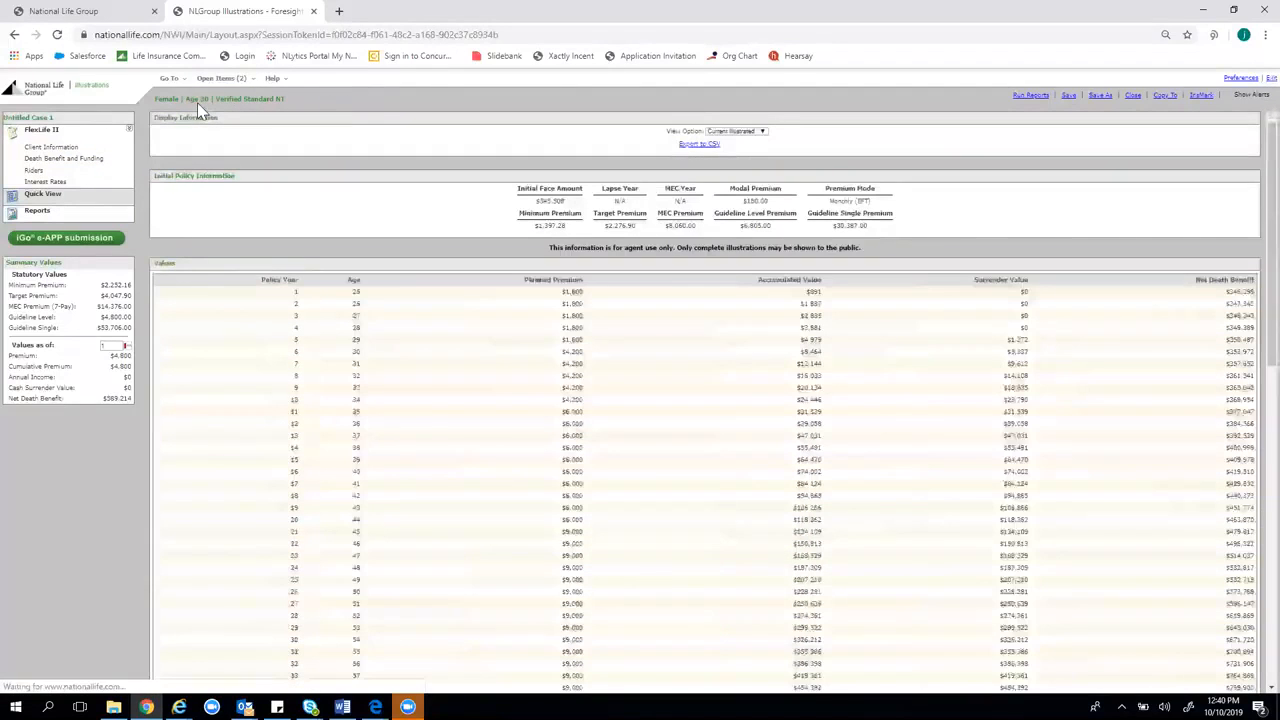
# Change the insured to a Female with issue age 30
pyautogui.moveTo(94, 162)
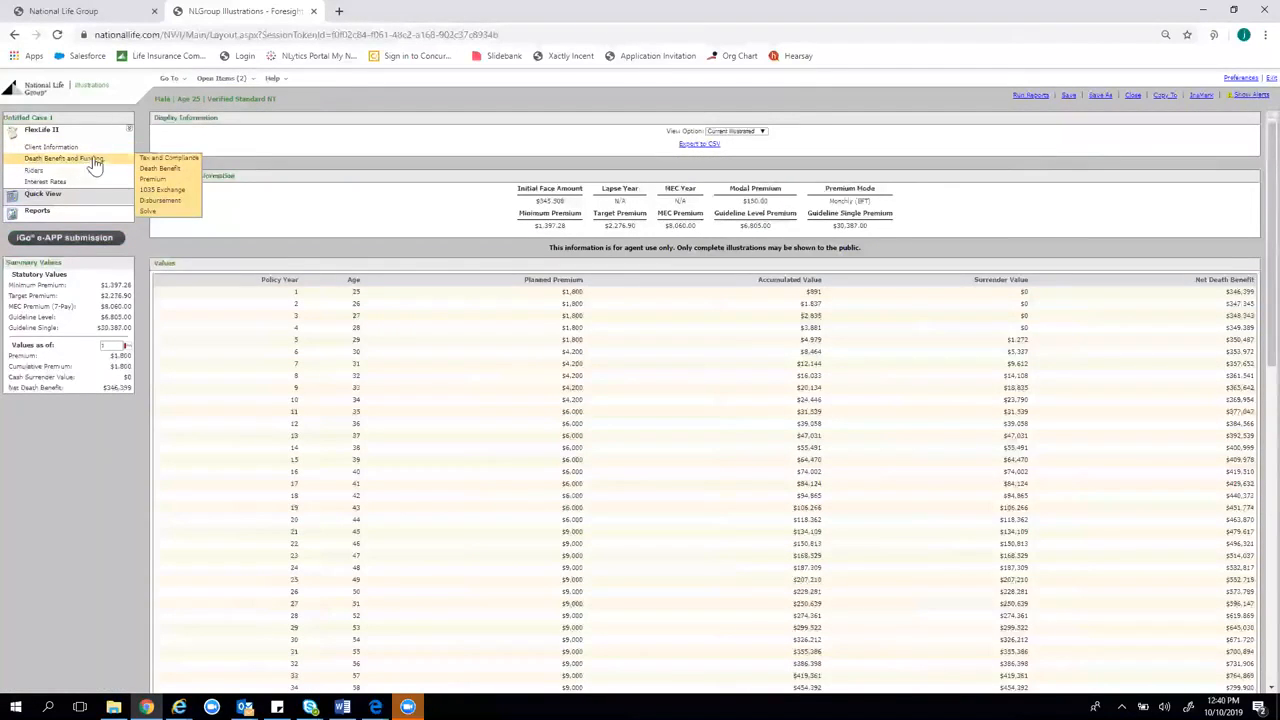
pyautogui.click(78, 149)
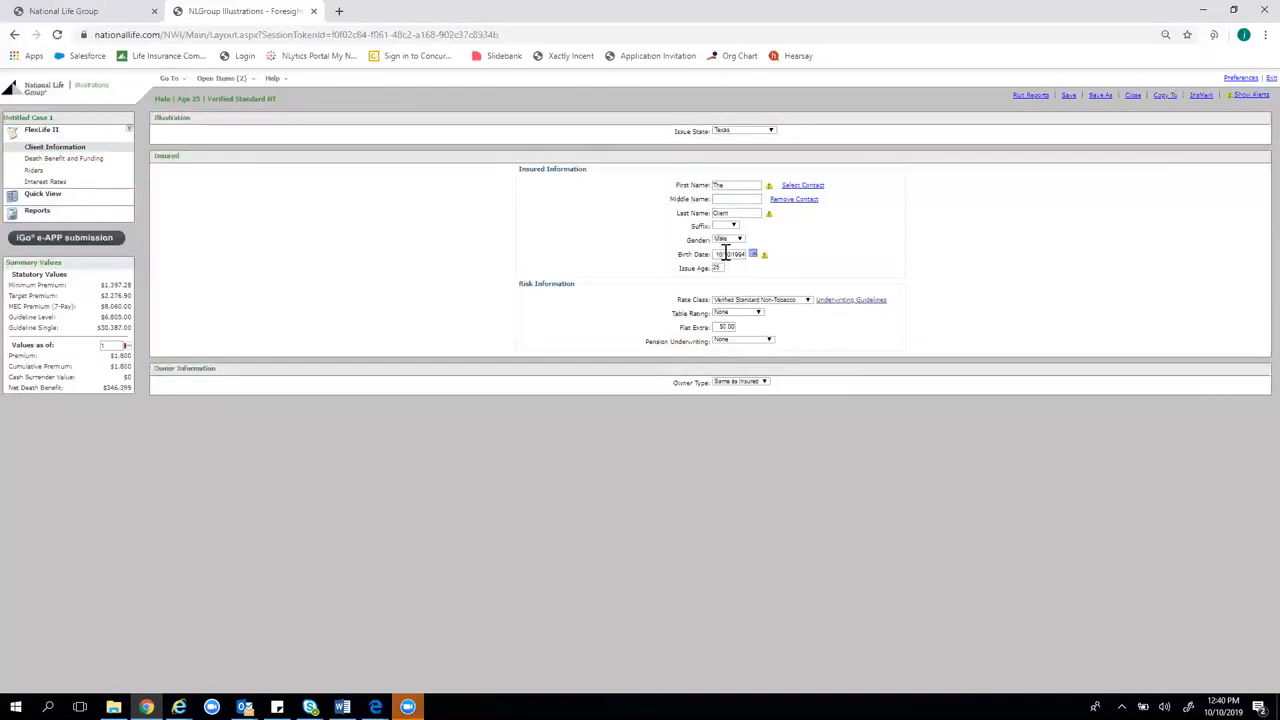
pyautogui.click(738, 240)
pyautogui.click(738, 275)
pyautogui.click(718, 268)
pyautogui.write('30')
pyautogui.click(1060, 206)
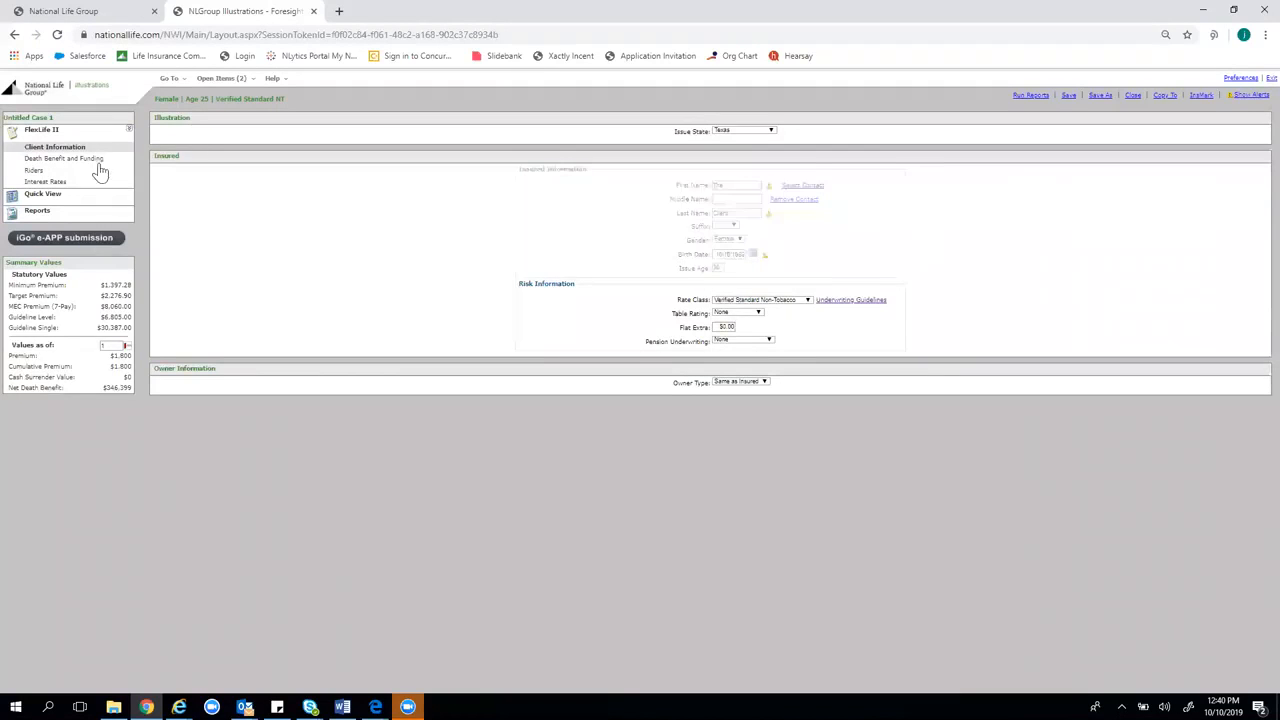
# Show the recalculated values and highlight the $9,000 premiums and later policy years
pyautogui.click(95, 159)
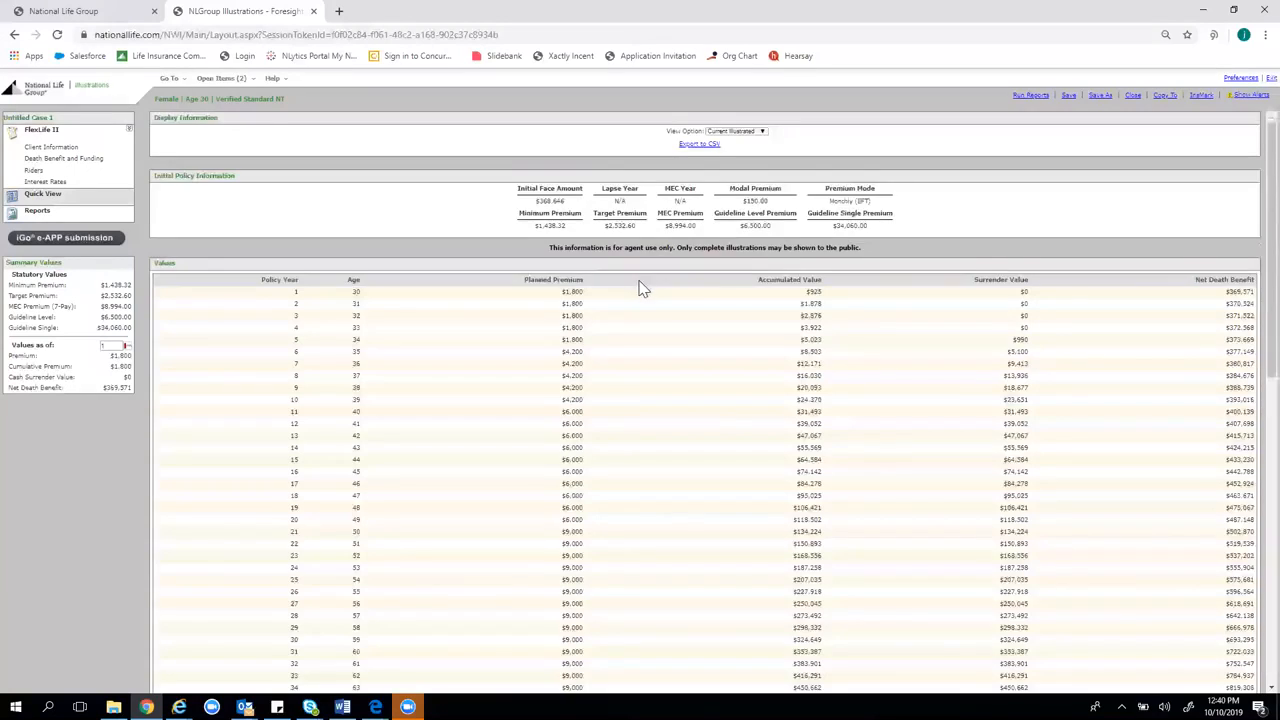
pyautogui.scroll(-2, 636, 290)
pyautogui.moveTo(565, 431)
pyautogui.mouseDown()
pyautogui.moveTo(603, 431)
pyautogui.moveTo(570, 445)
pyautogui.mouseUp()
pyautogui.click(631, 473)
pyautogui.moveTo(556, 530); pyautogui.dragTo(571, 566)
pyautogui.click(612, 598)
pyautogui.click(635, 527)
pyautogui.scroll(2, 680, 511)
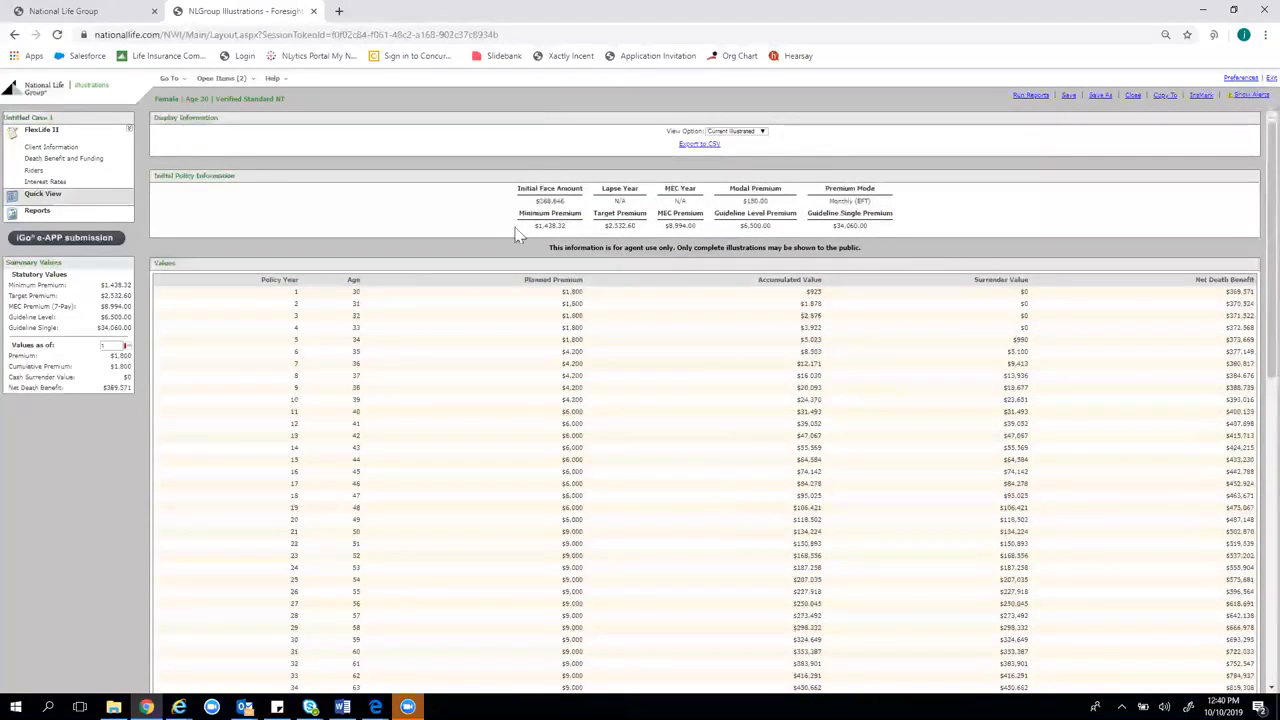
# Highlight the initial face amount, $2,532.60 target premium, net death benefits and later $9,000 premiums
pyautogui.moveTo(534, 201); pyautogui.dragTo(570, 205)
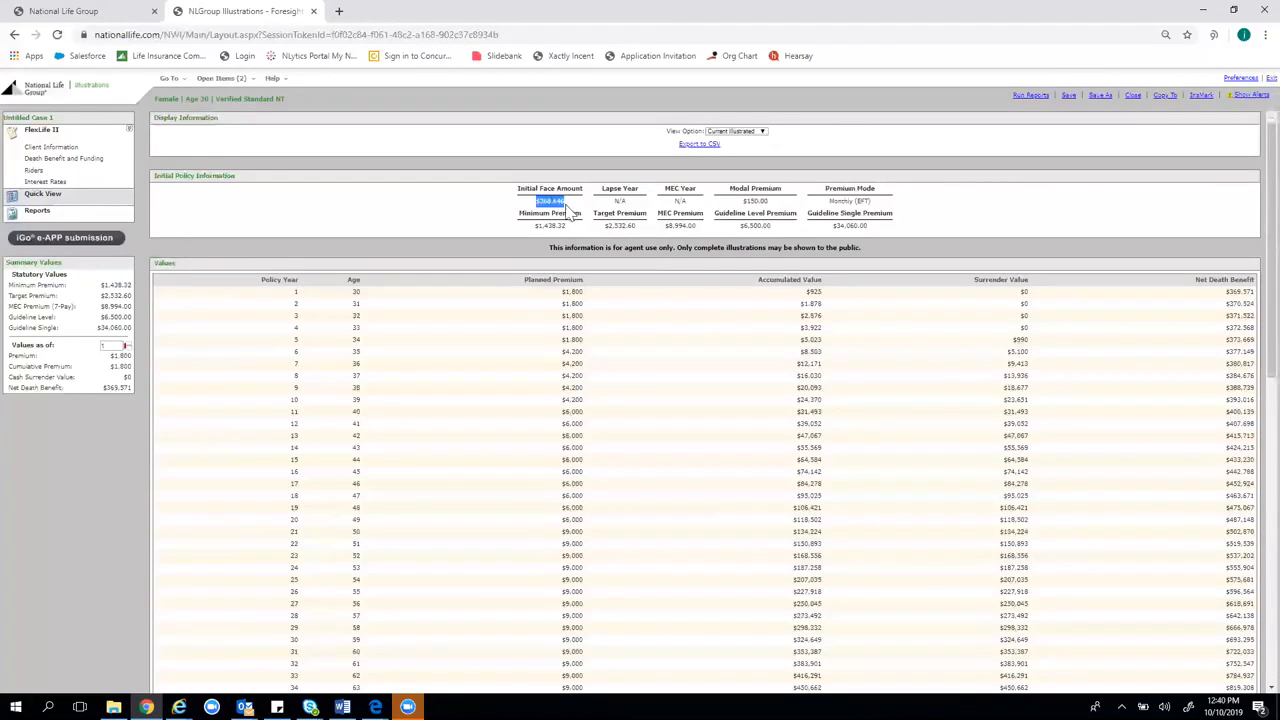
pyautogui.moveTo(657, 228); pyautogui.dragTo(603, 232)
pyautogui.moveTo(1226, 291); pyautogui.dragTo(1247, 318)
pyautogui.click(1230, 316)
pyautogui.click(1227, 329)
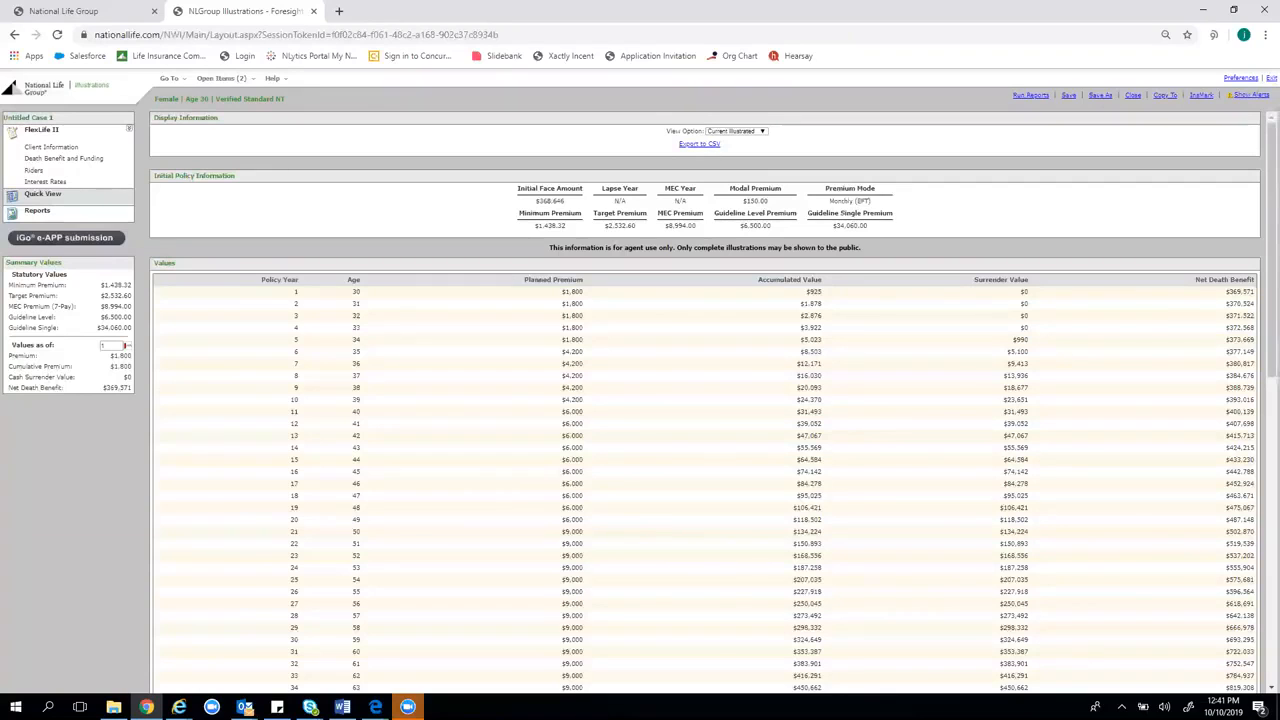
pyautogui.moveTo(549, 617); pyautogui.dragTo(597, 613)
pyautogui.click(586, 618)
# Switch to the RAA Sample case and highlight its first net death benefit
pyautogui.moveTo(1046, 308); pyautogui.dragTo(1050, 330)
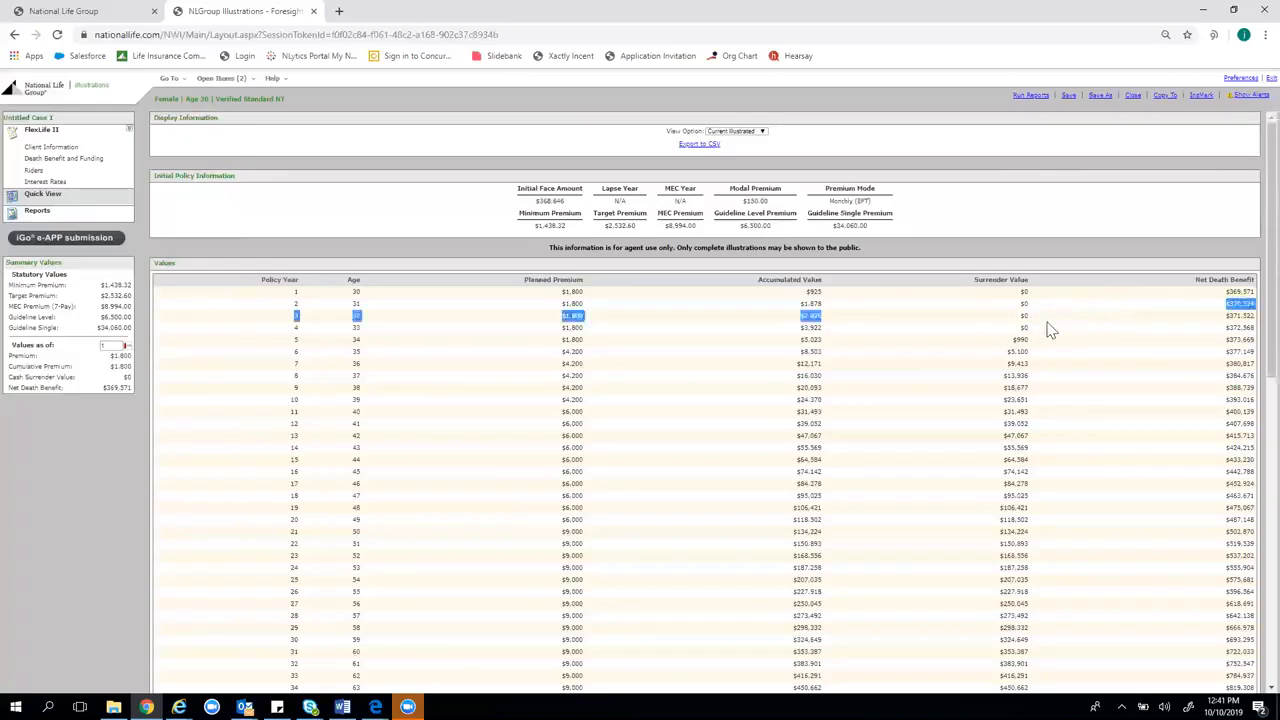
pyautogui.click(228, 79)
pyautogui.click(219, 118)
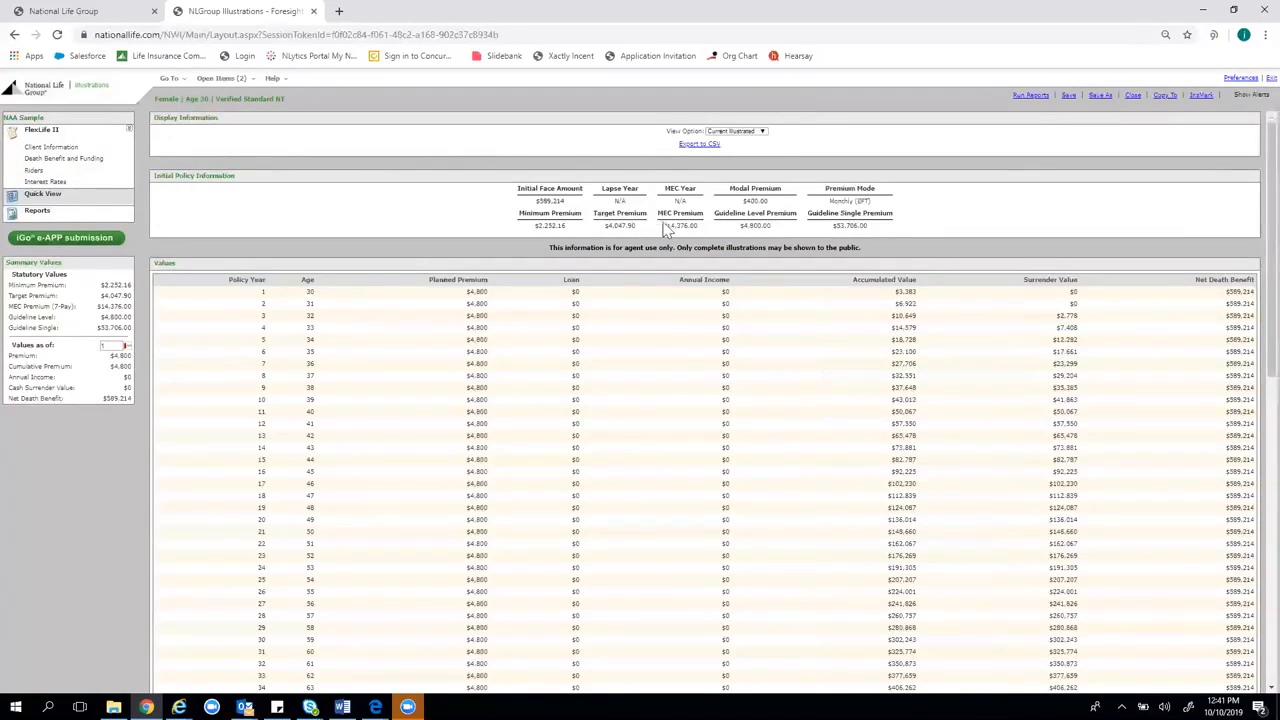
pyautogui.moveTo(1230, 292)
pyautogui.mouseDown()
pyautogui.moveTo(1249, 289)
pyautogui.moveTo(1243, 302)
pyautogui.mouseUp()
pyautogui.click(1243, 302)
# Highlight the $4,047.90 target premium, modal premium and $589,214 year 1 death benefit, then open Death Benefit and Funding
pyautogui.moveTo(640, 226); pyautogui.dragTo(601, 227)
pyautogui.scroll(-1, 597, 340)
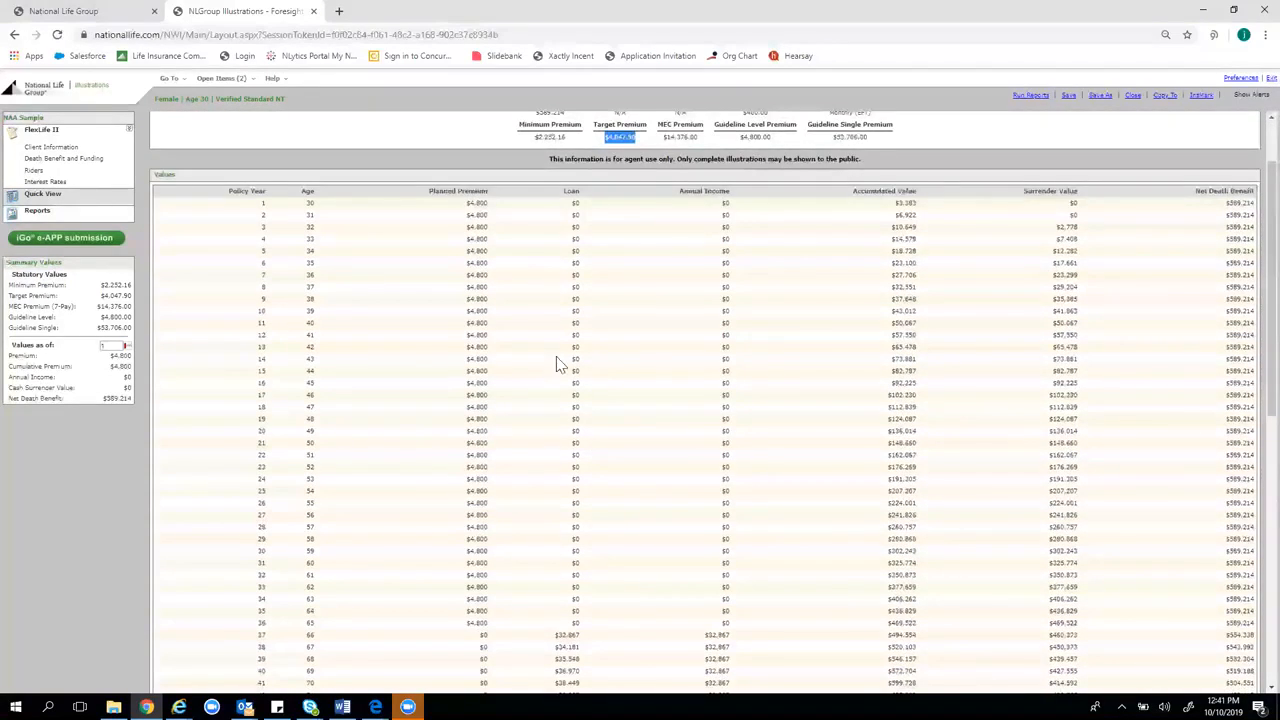
pyautogui.scroll(1, 560, 365)
pyautogui.moveTo(105, 167)
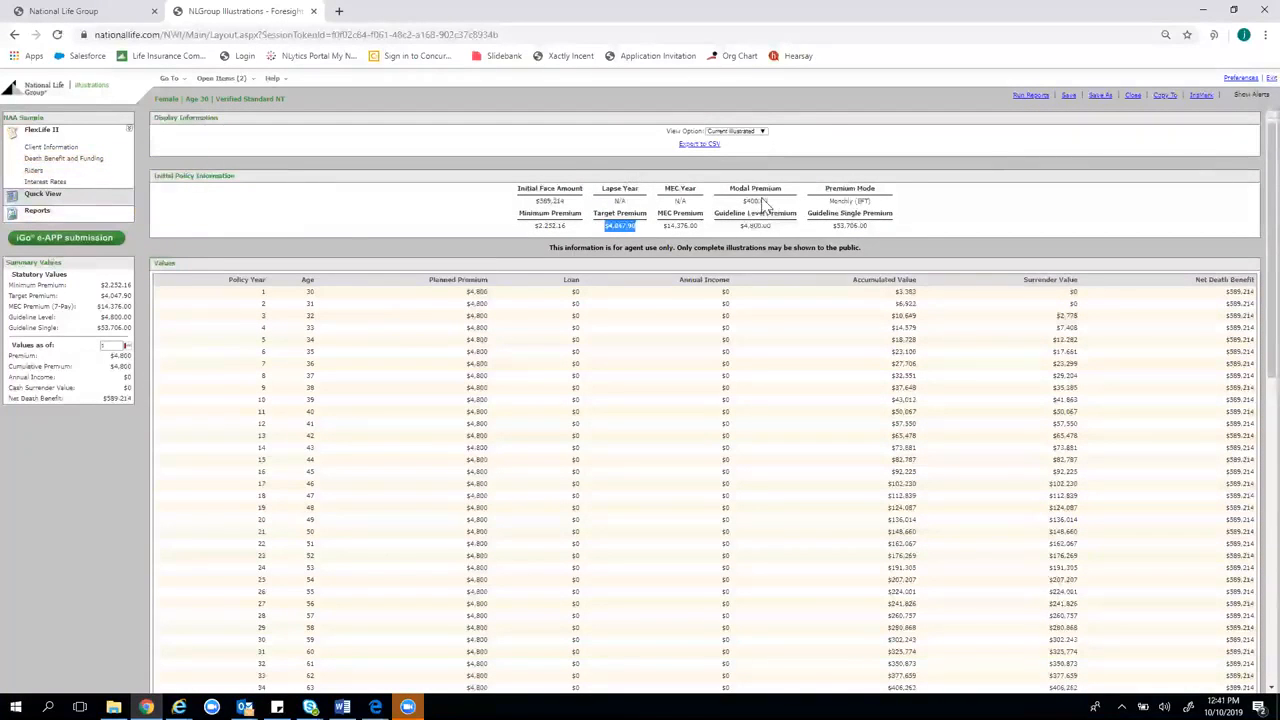
pyautogui.moveTo(748, 201); pyautogui.dragTo(782, 215)
pyautogui.moveTo(1224, 291); pyautogui.dragTo(1256, 292)
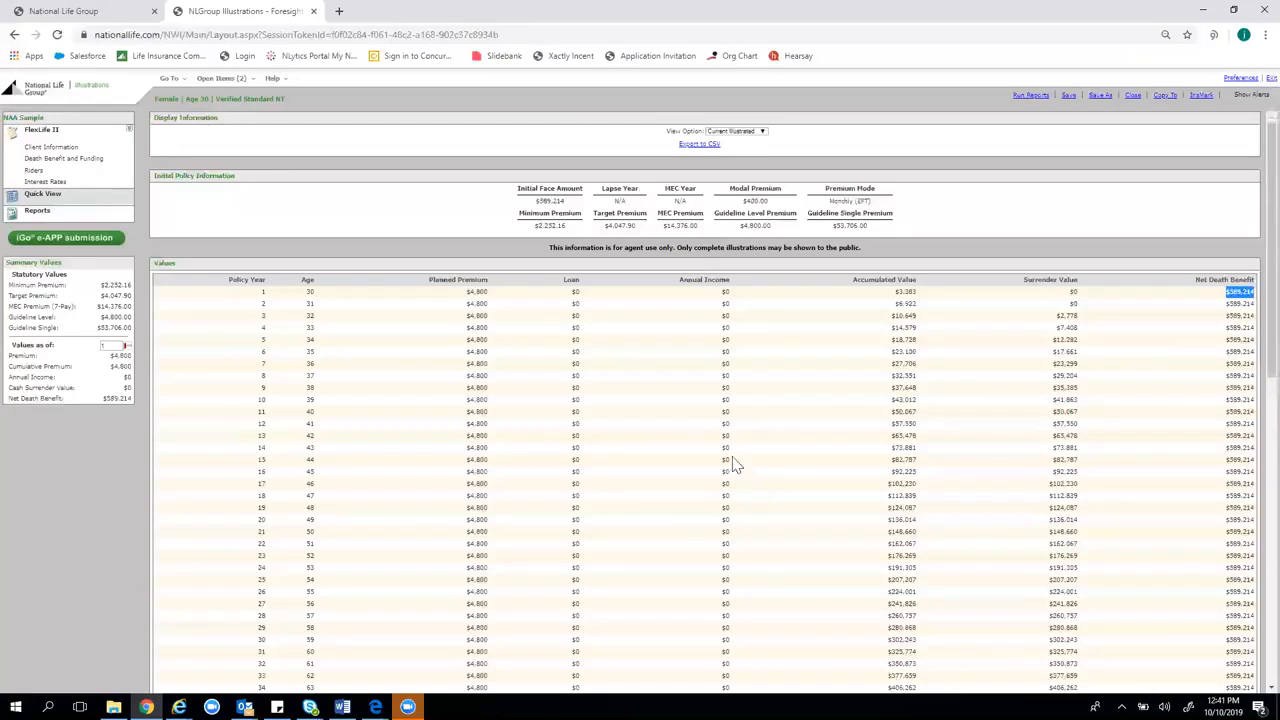
pyautogui.click(92, 160)
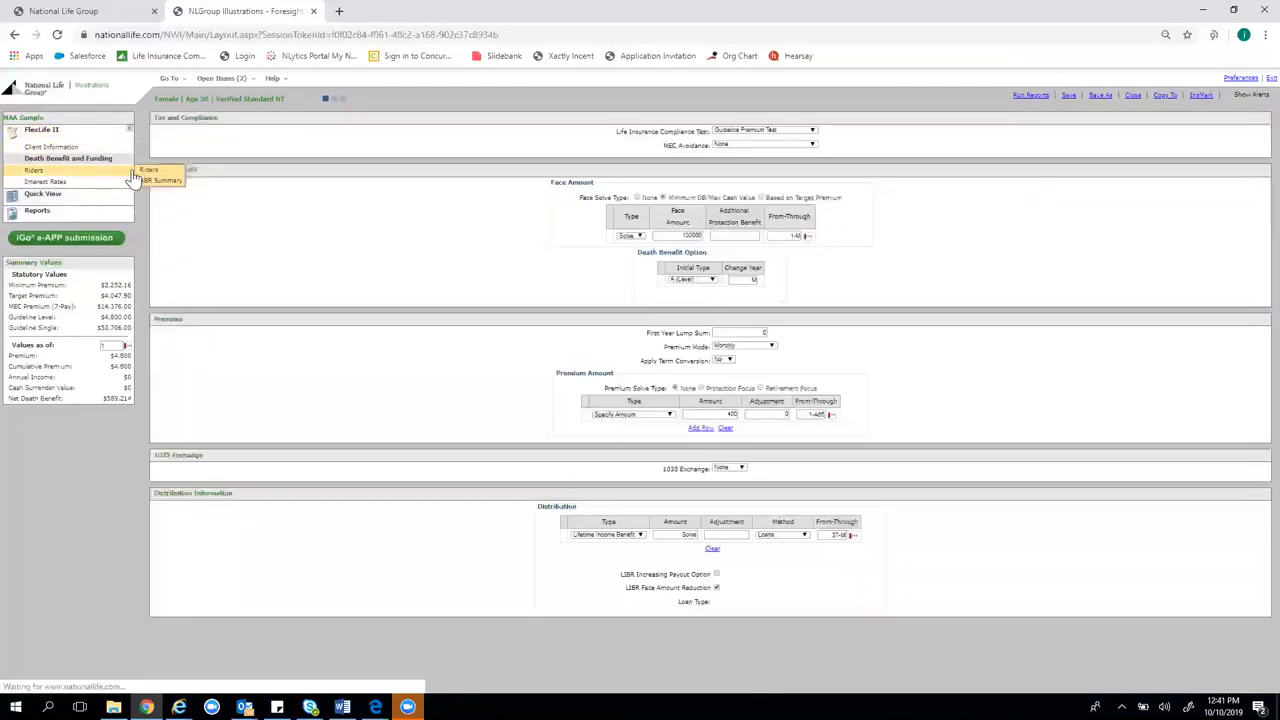
# Try a death benefit change year of 4, then restore it to M
pyautogui.click(744, 280)
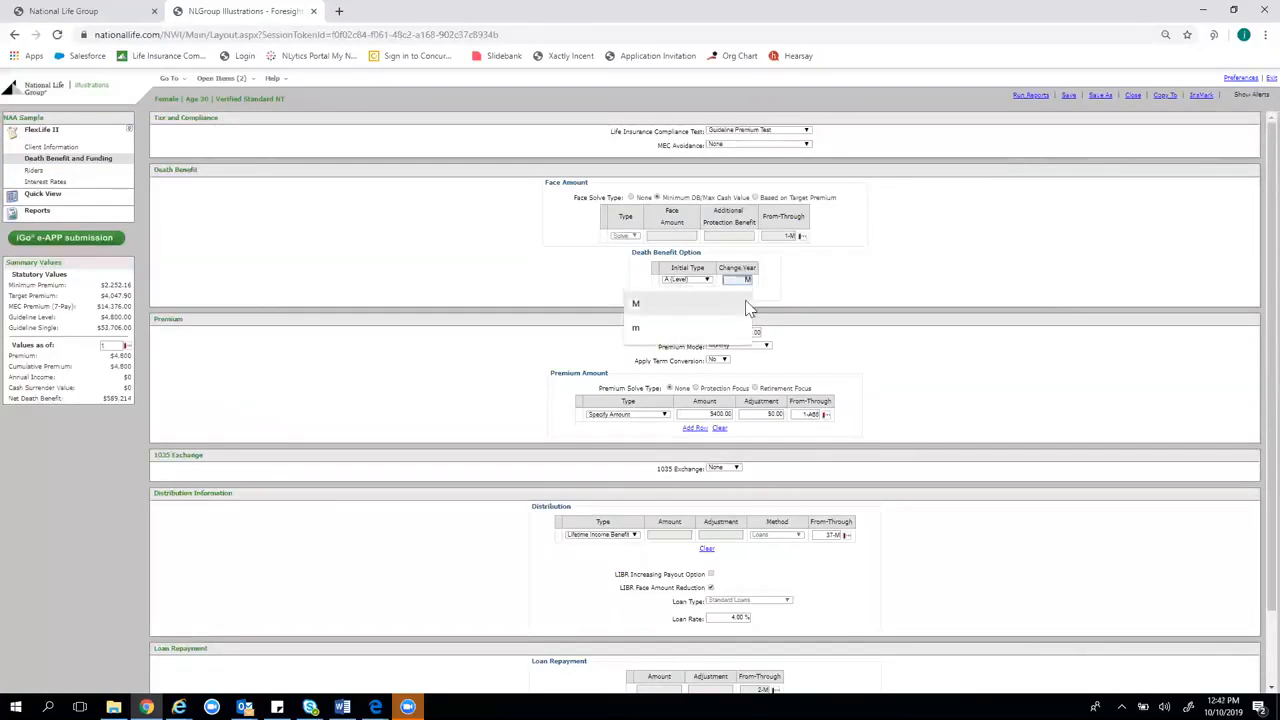
pyautogui.moveTo(750, 279); pyautogui.dragTo(738, 279)
pyautogui.write('4')
pyautogui.click(866, 264)
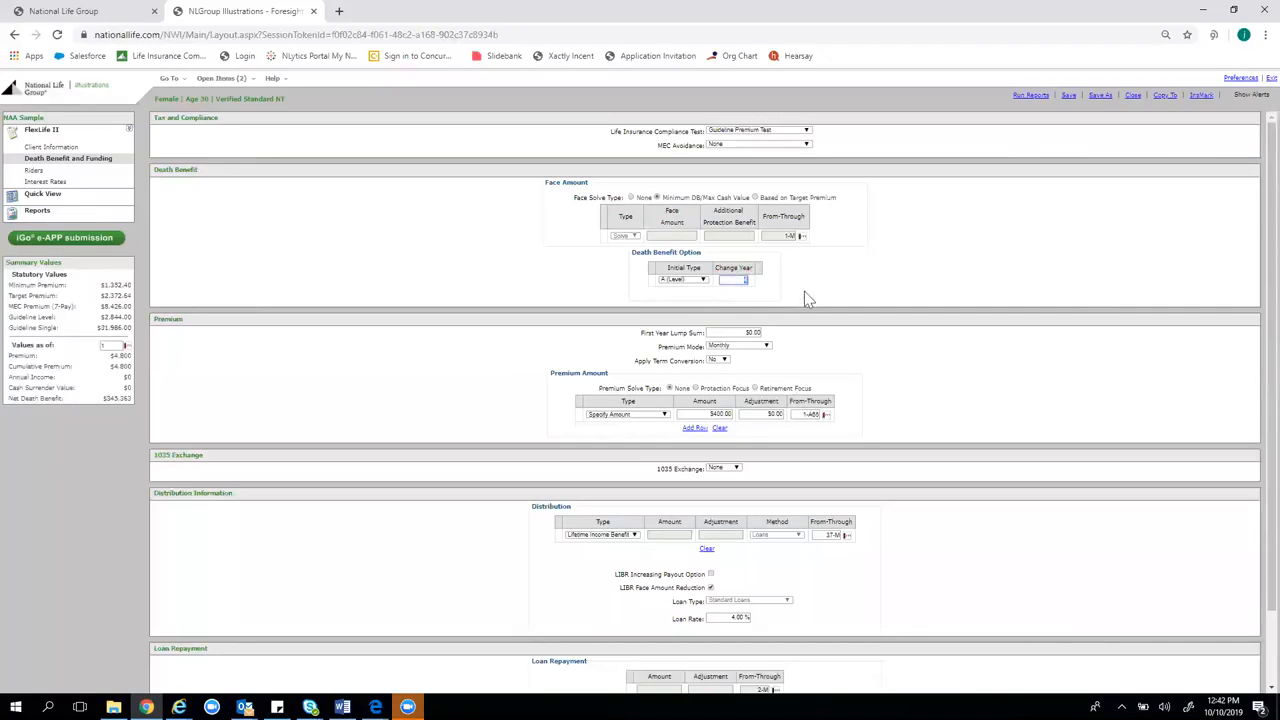
pyautogui.write('m')
pyautogui.click(808, 263)
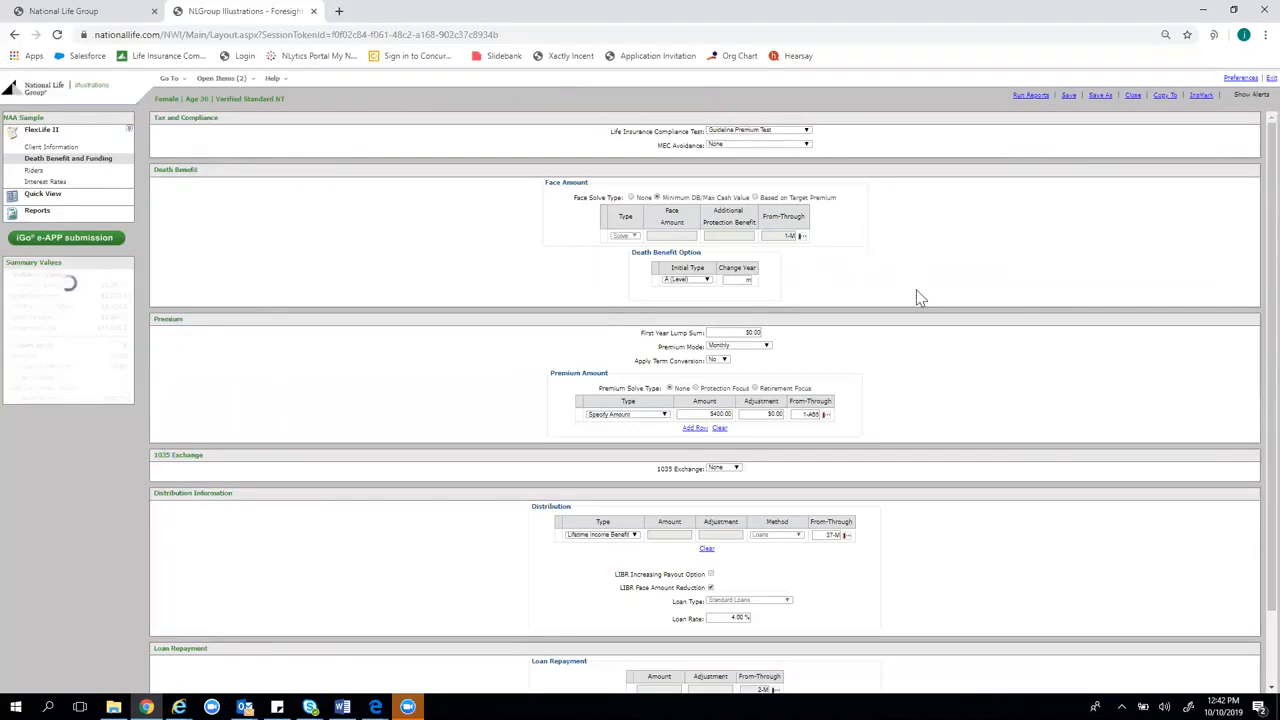
# Specify the face amount, limit the $400 premium to years 1-4, and set change year 5
pyautogui.click(631, 198)
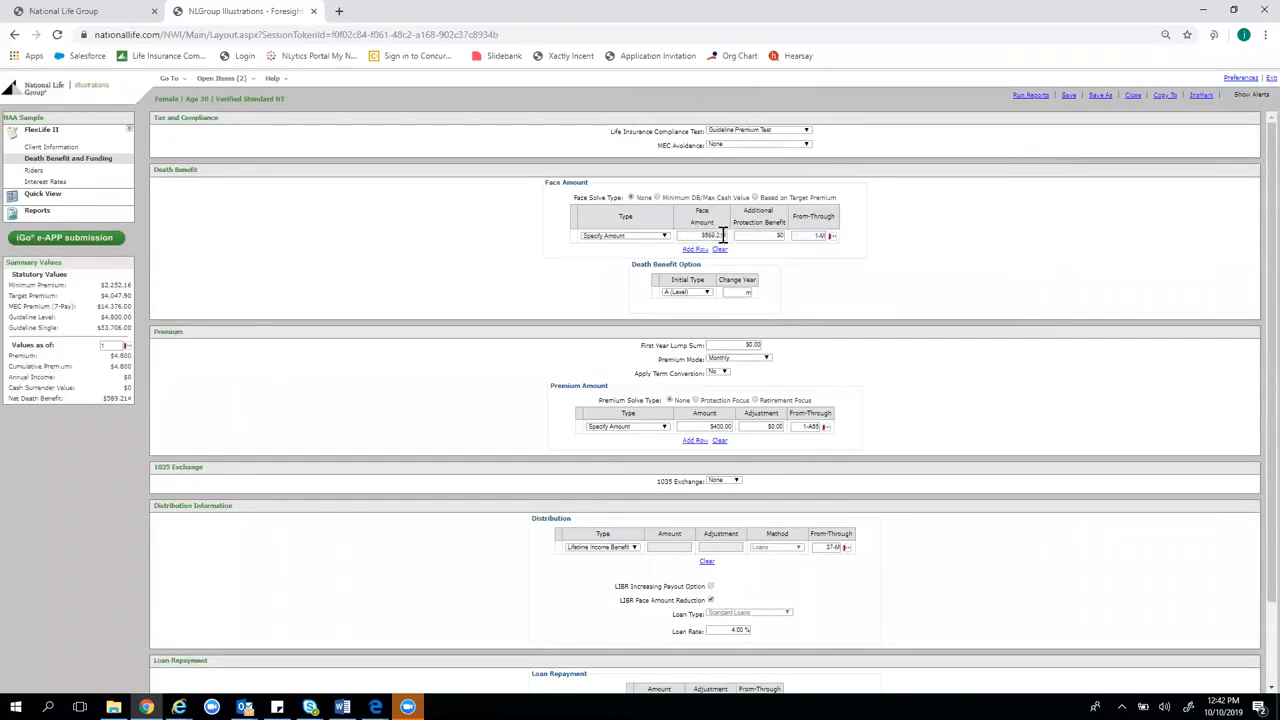
pyautogui.doubleClick(815, 428)
pyautogui.write('1')
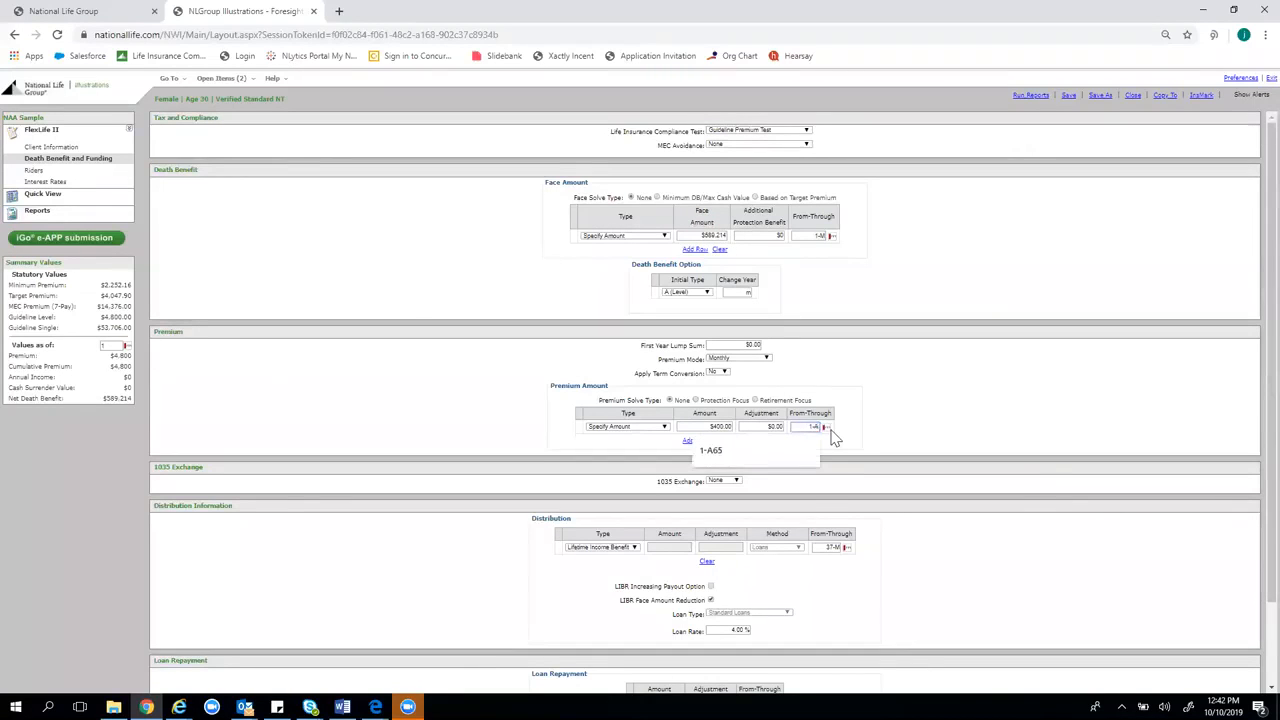
pyautogui.write('-4')
pyautogui.click(937, 391)
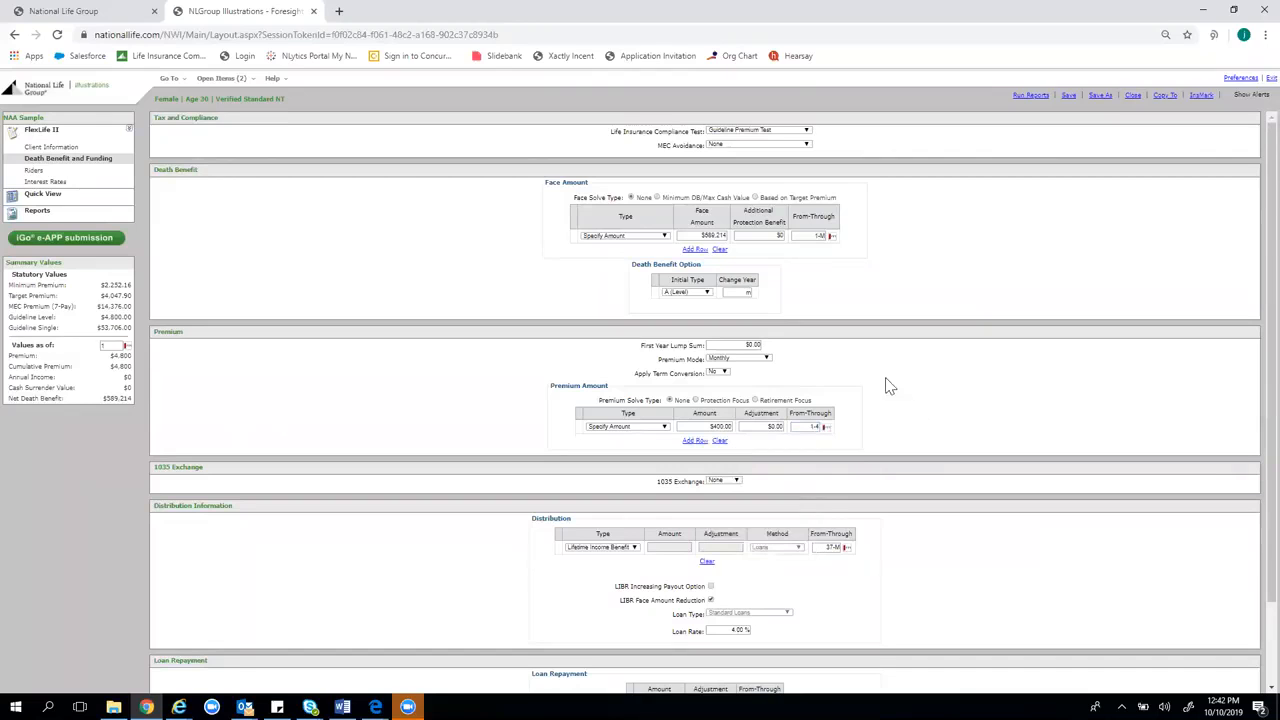
pyautogui.doubleClick(740, 292)
pyautogui.write('5')
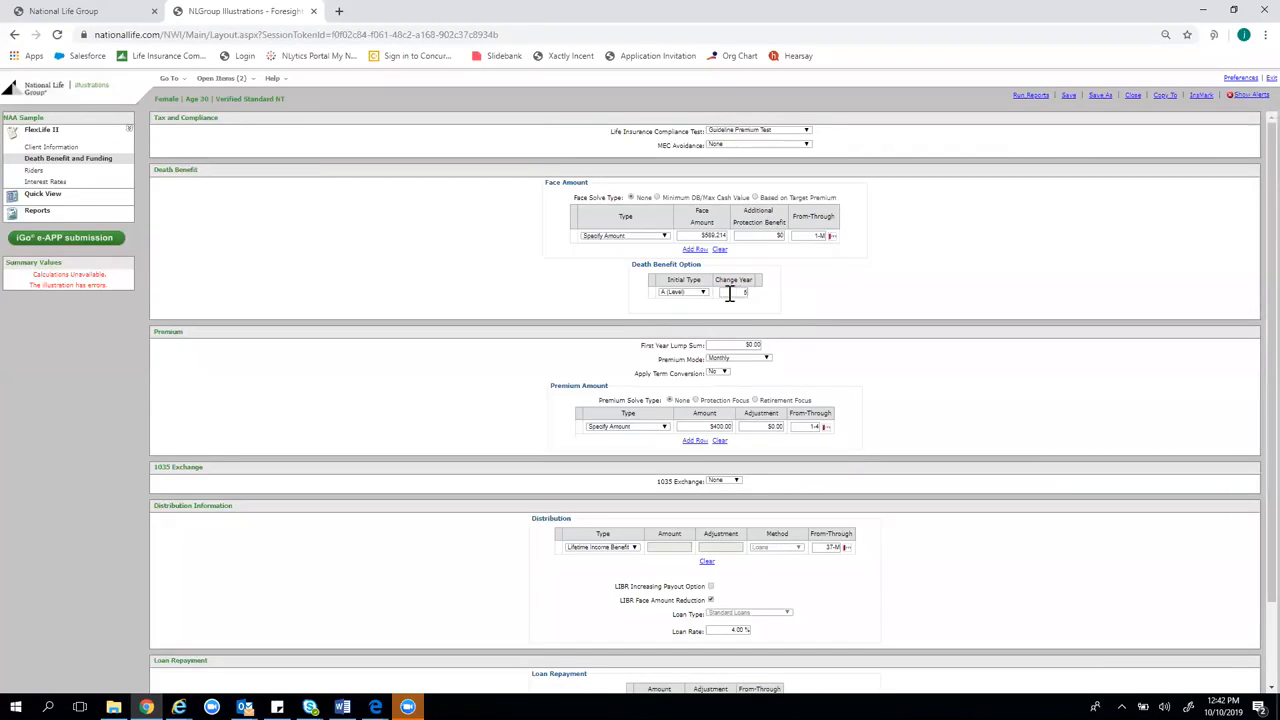
# Add a Guideline Annual Premium row after the $400 premium and view the values table
pyautogui.click(695, 440)
pyautogui.click(795, 440)
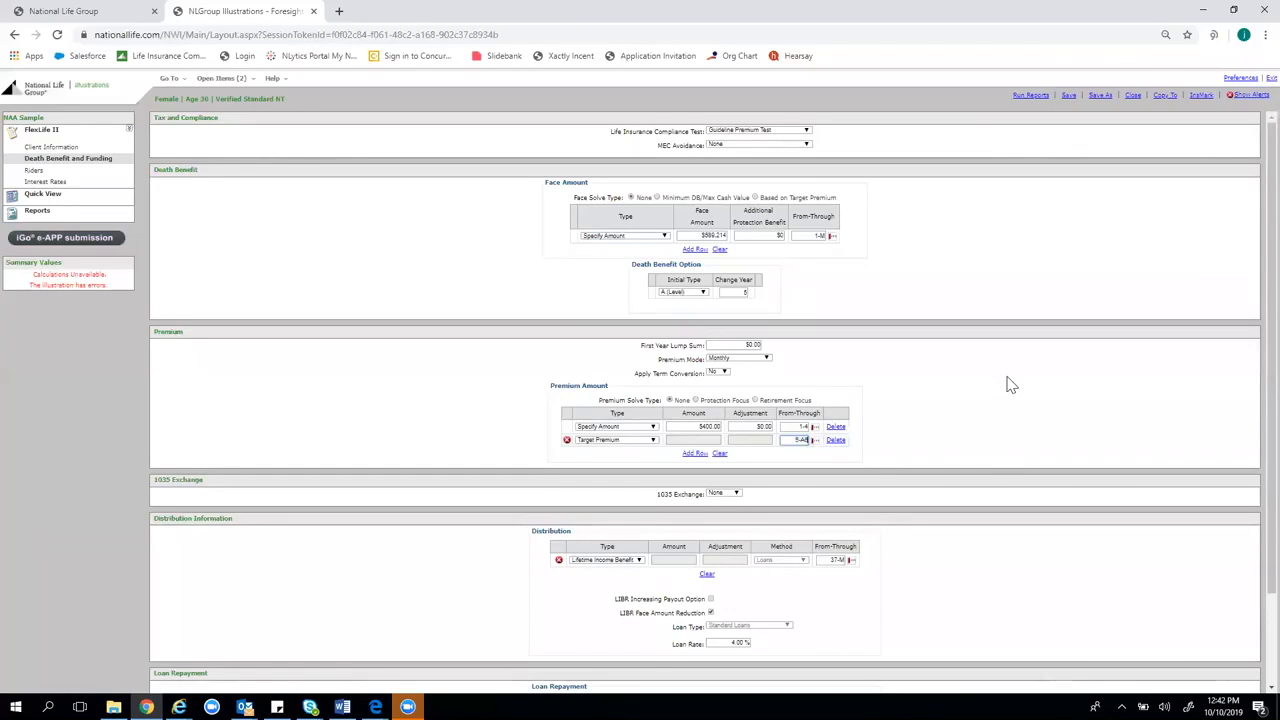
pyautogui.click(638, 441)
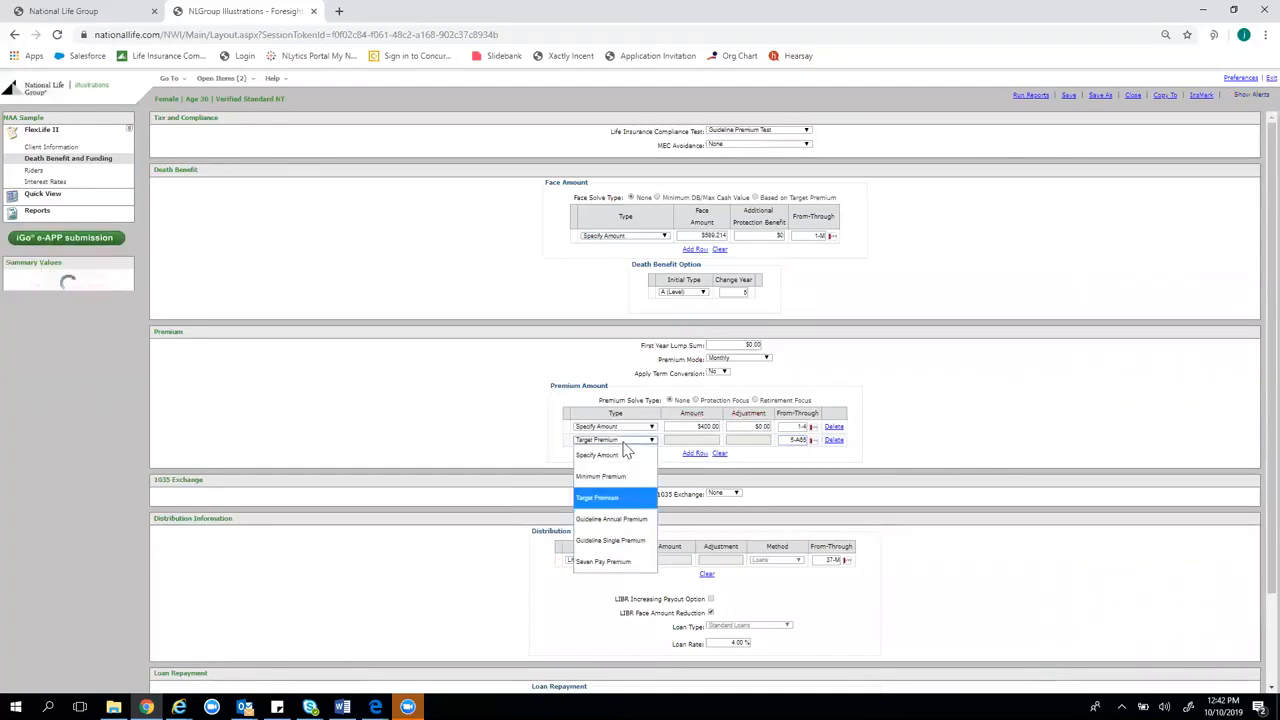
pyautogui.click(617, 522)
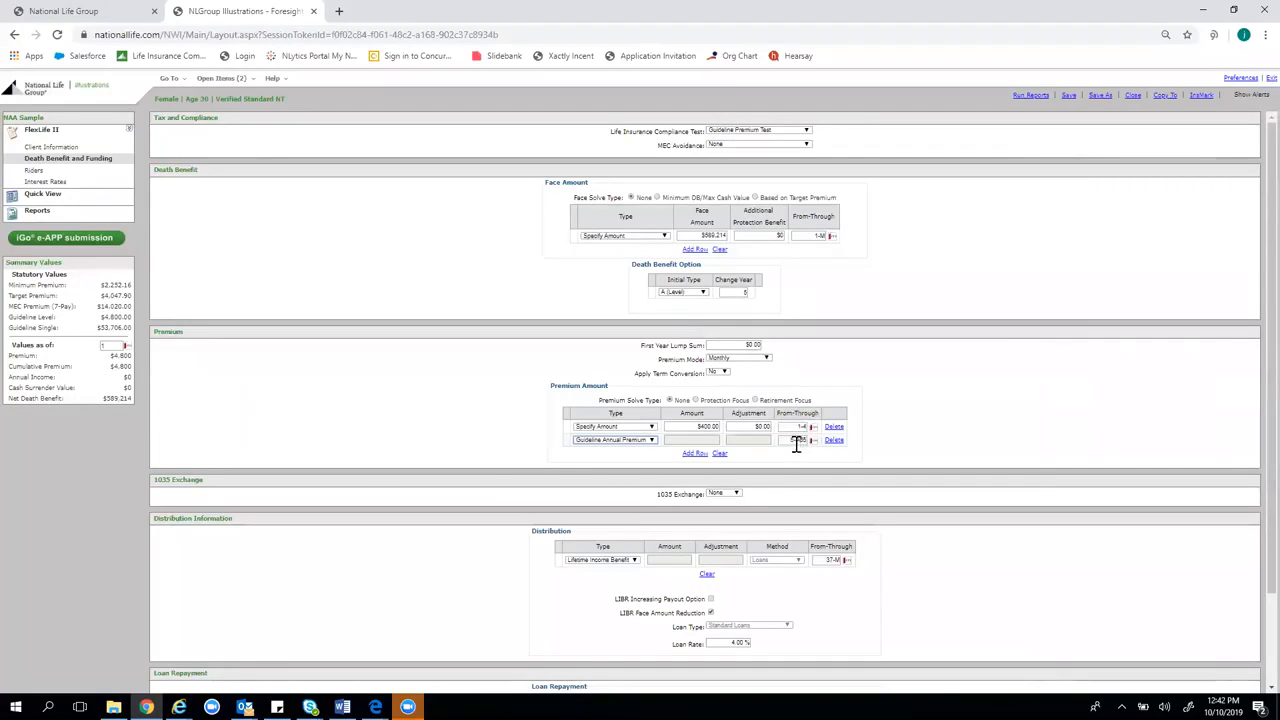
pyautogui.click(68, 198)
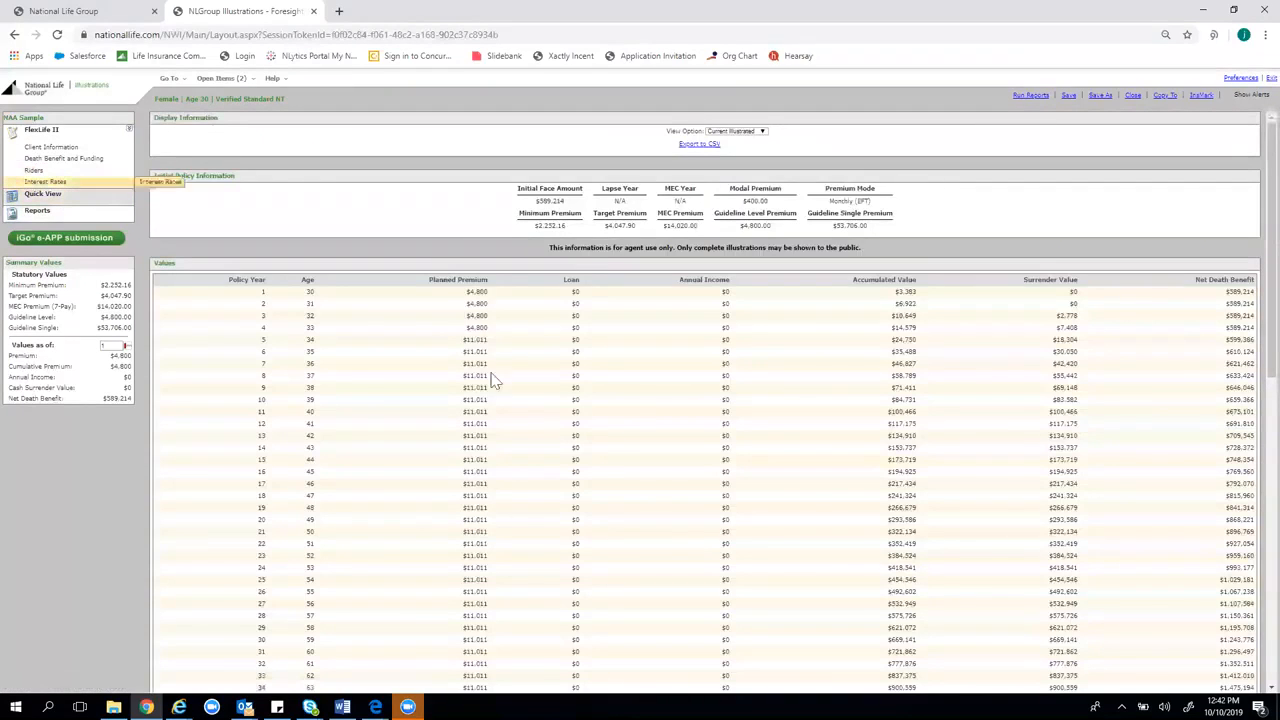
pyautogui.moveTo(473, 349)
pyautogui.mouseDown()
pyautogui.moveTo(485, 352)
pyautogui.moveTo(467, 328)
pyautogui.moveTo(485, 327)
pyautogui.moveTo(486, 341)
pyautogui.moveTo(463, 342)
pyautogui.mouseUp()
pyautogui.click(488, 340)
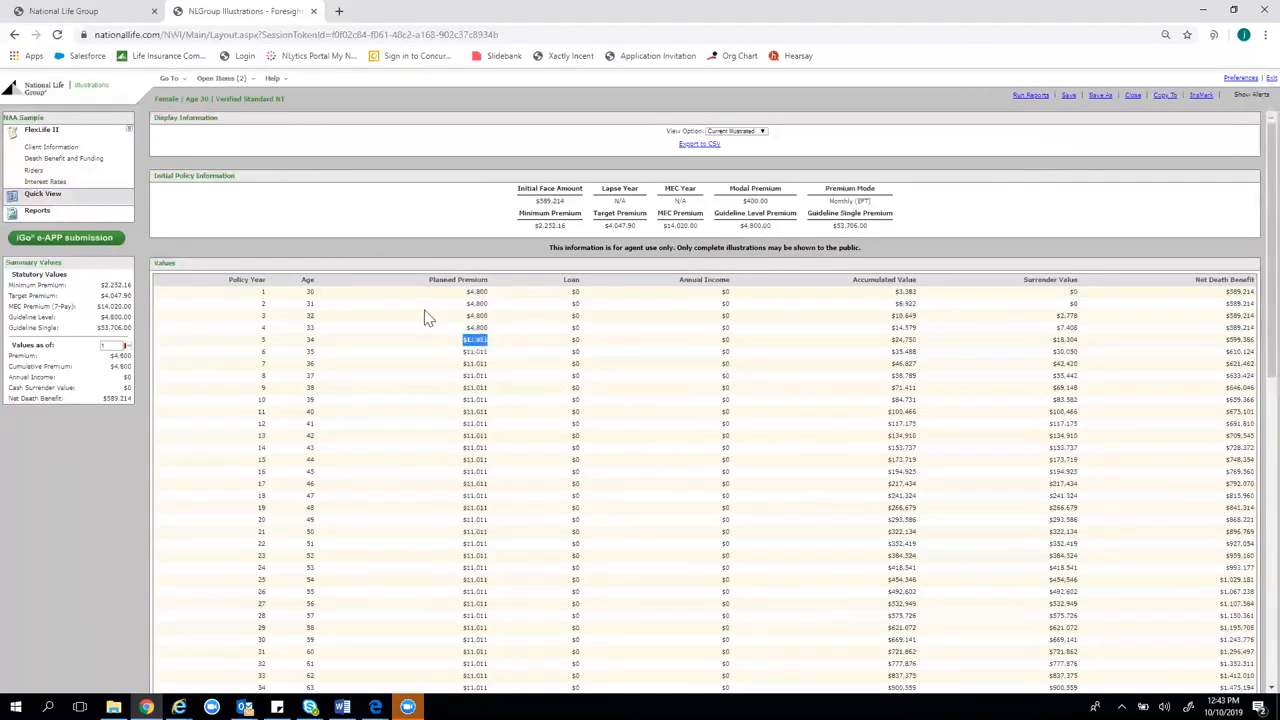
pyautogui.scroll(-1, 470, 318)
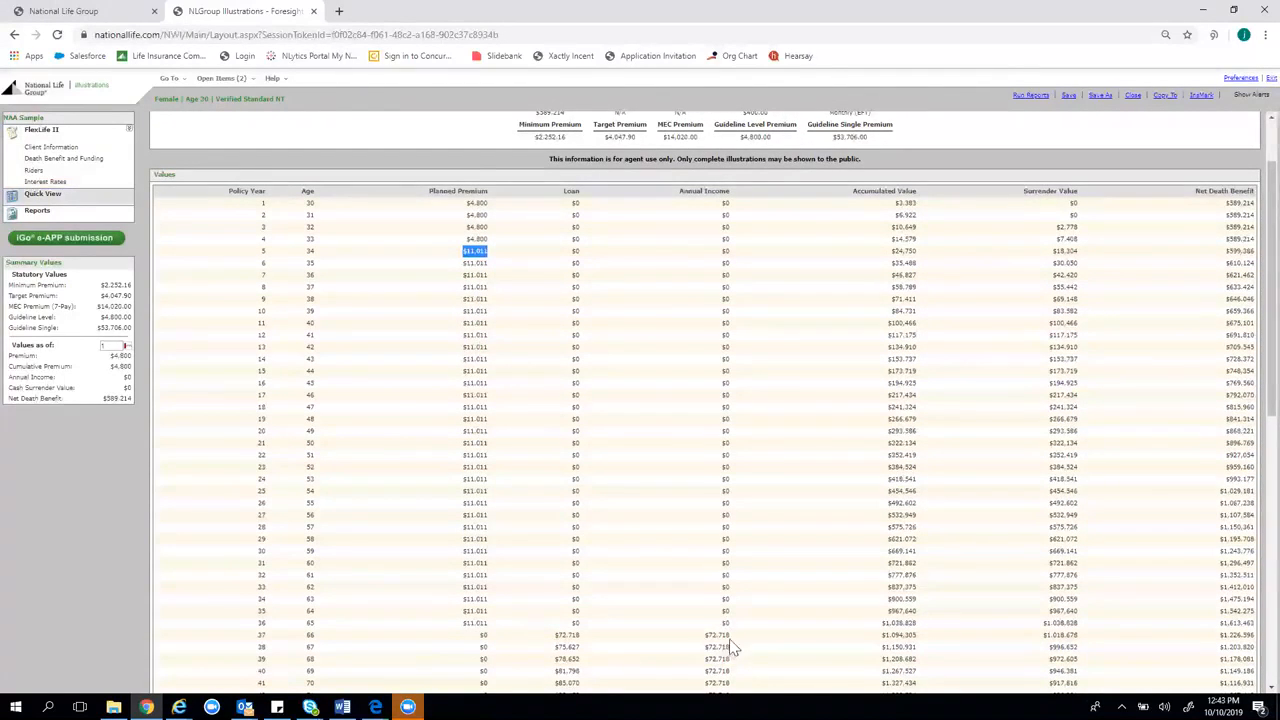
pyautogui.scroll(-1, 729, 646)
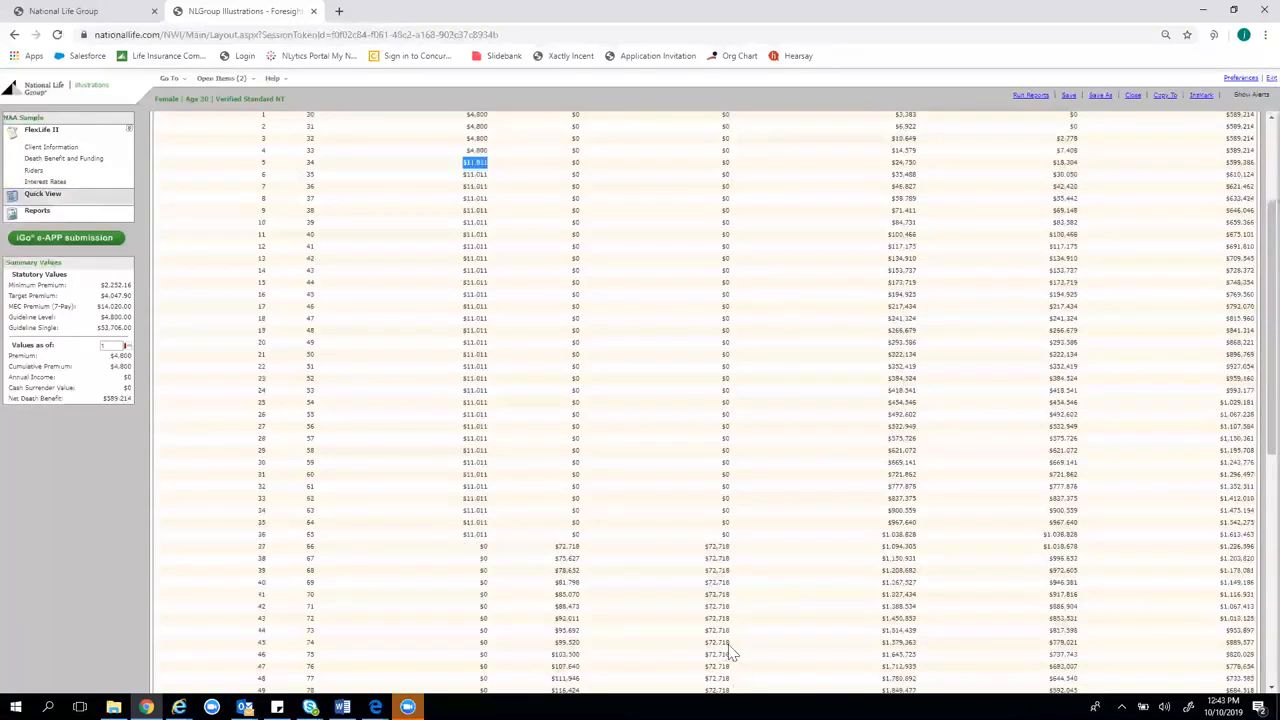
pyautogui.scroll(2, 732, 605)
pyautogui.scroll(-2, 729, 551)
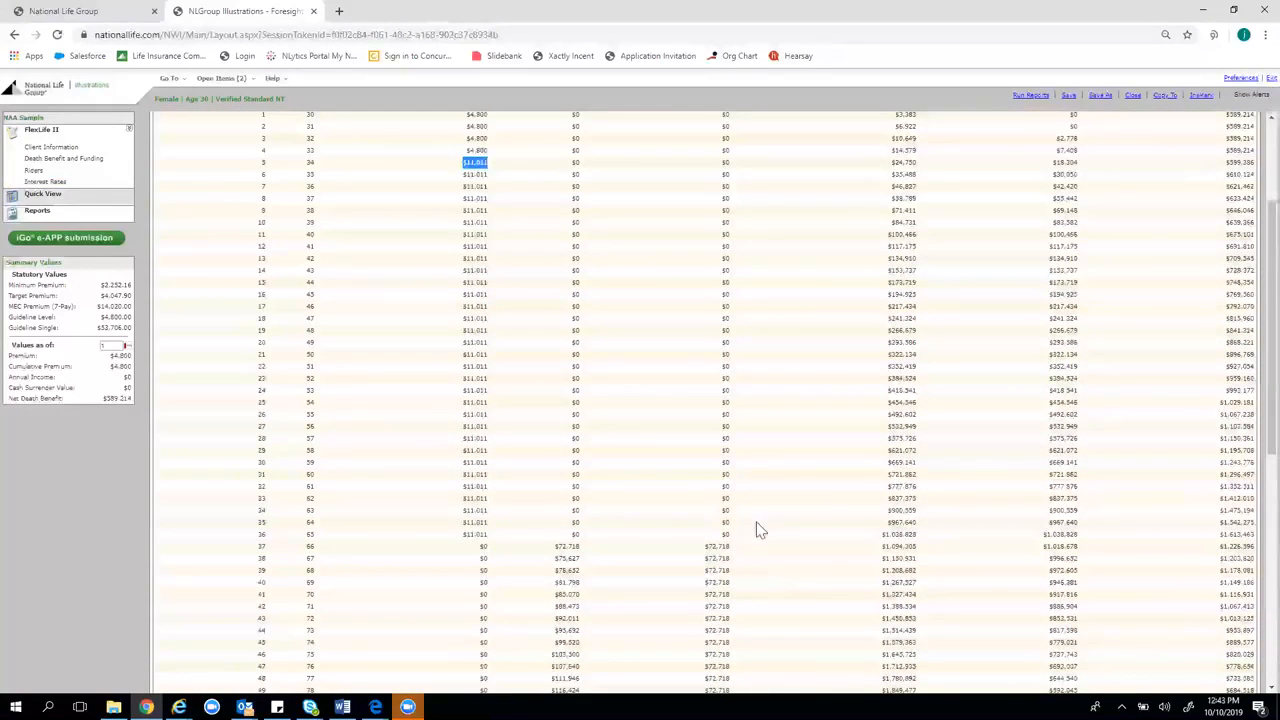
pyautogui.scroll(3, 624, 509)
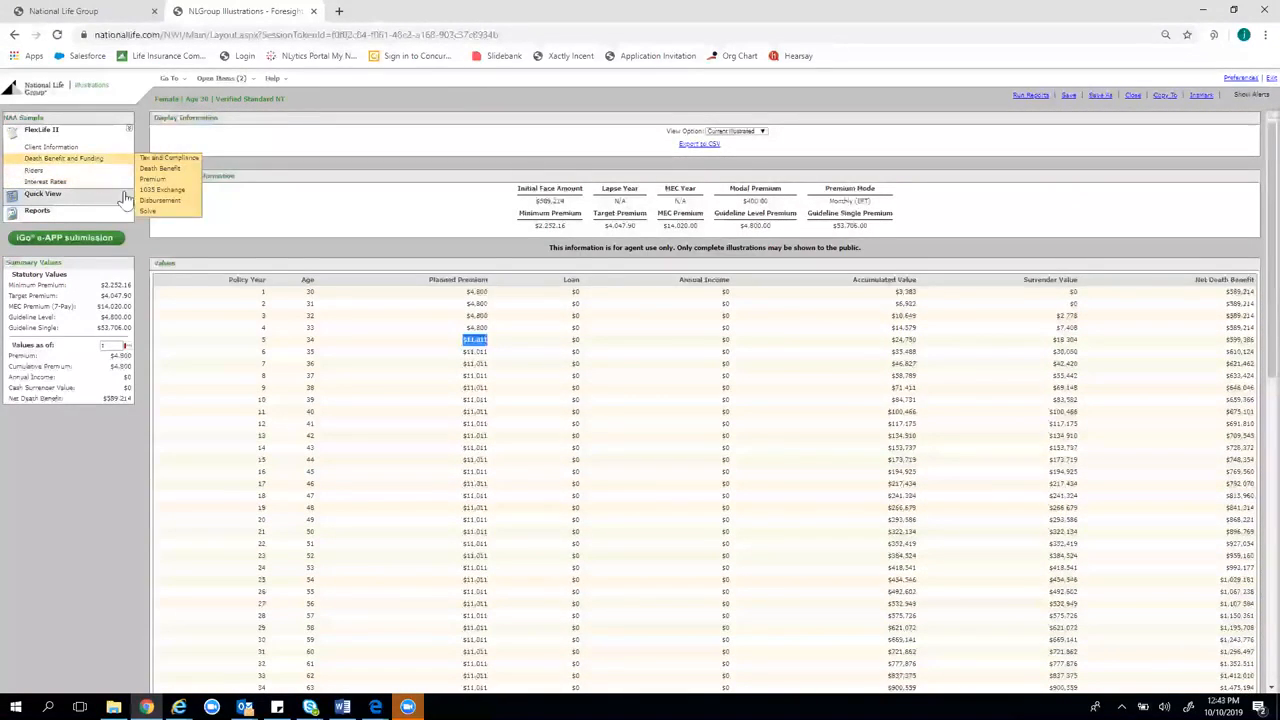
pyautogui.moveTo(573, 198); pyautogui.dragTo(640, 240)
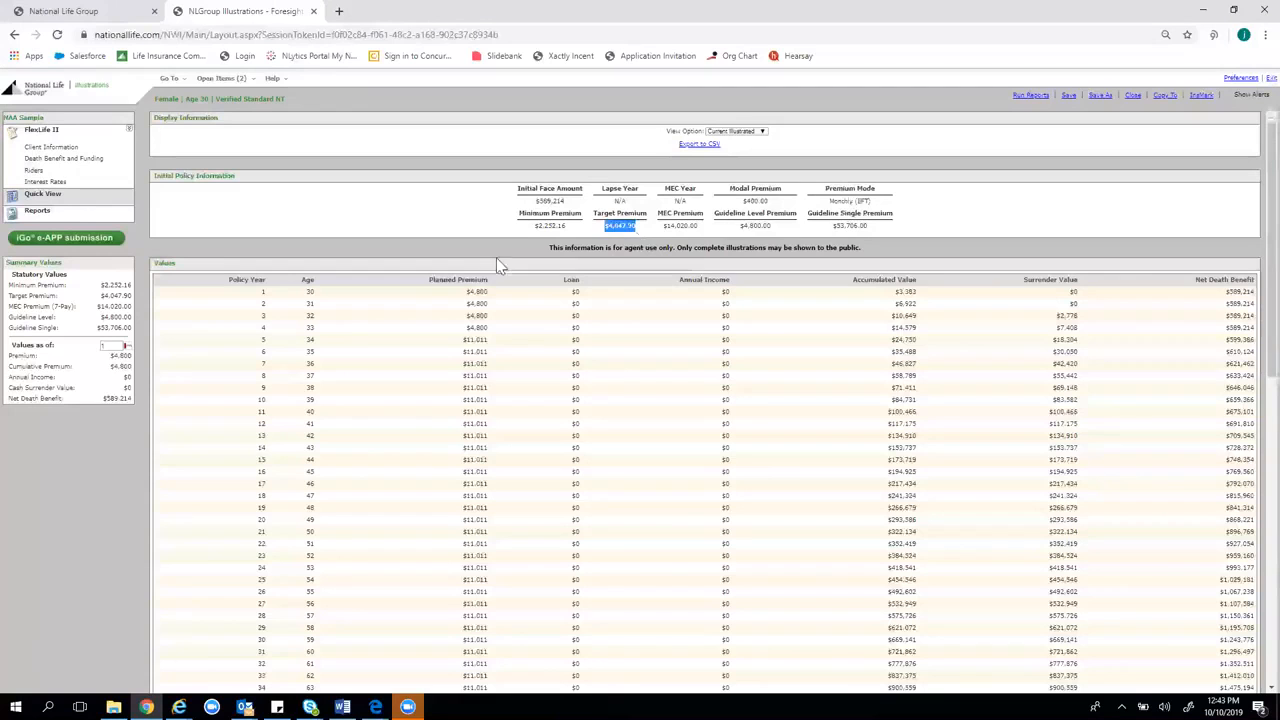
pyautogui.moveTo(476, 352); pyautogui.dragTo(497, 385)
# Delete the Guideline Annual Premium row in Death Benefit and Funding
pyautogui.click(86, 159)
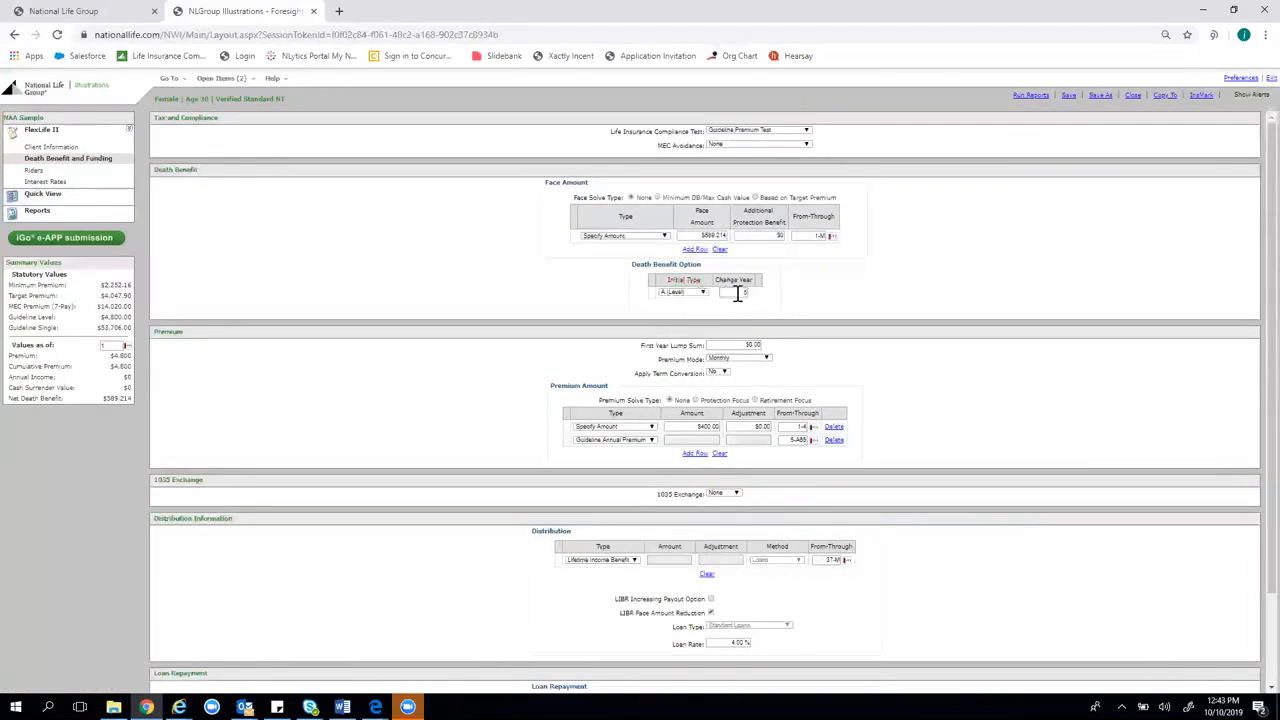
pyautogui.click(735, 295)
pyautogui.click(833, 281)
pyautogui.click(834, 442)
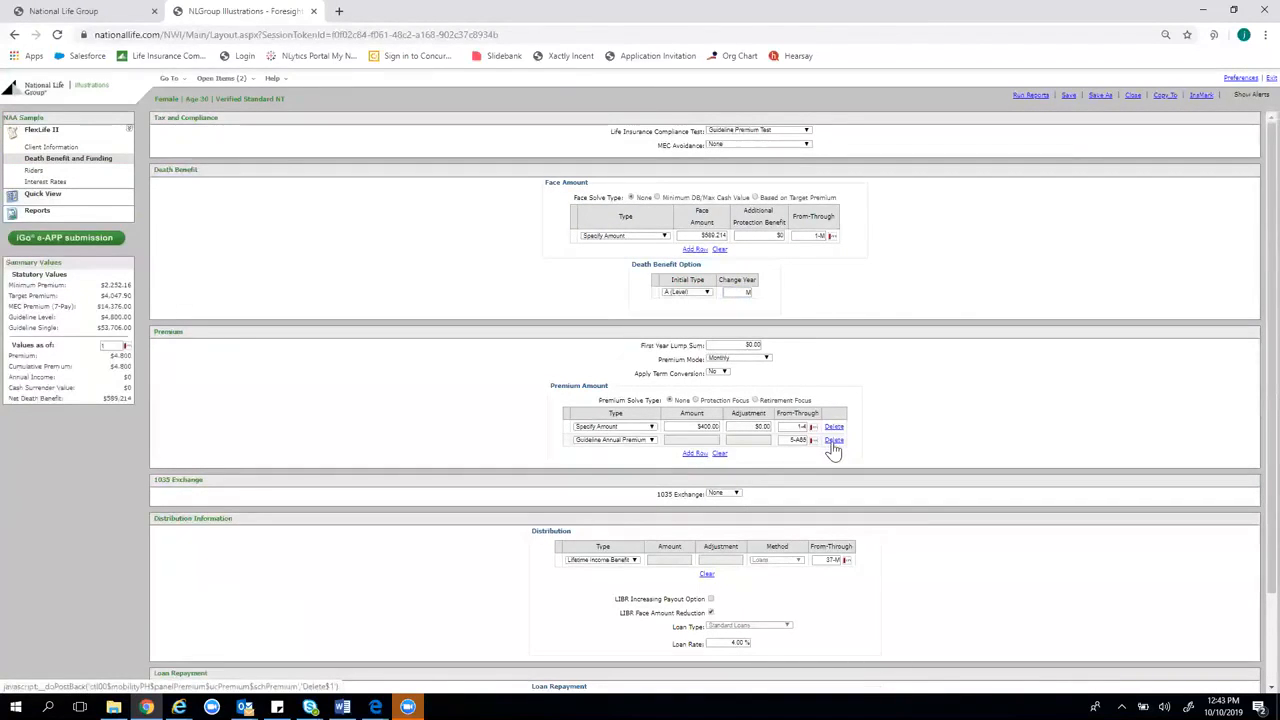
# Set the $400 premium period to 1-A65 and show the values table
pyautogui.click(811, 427)
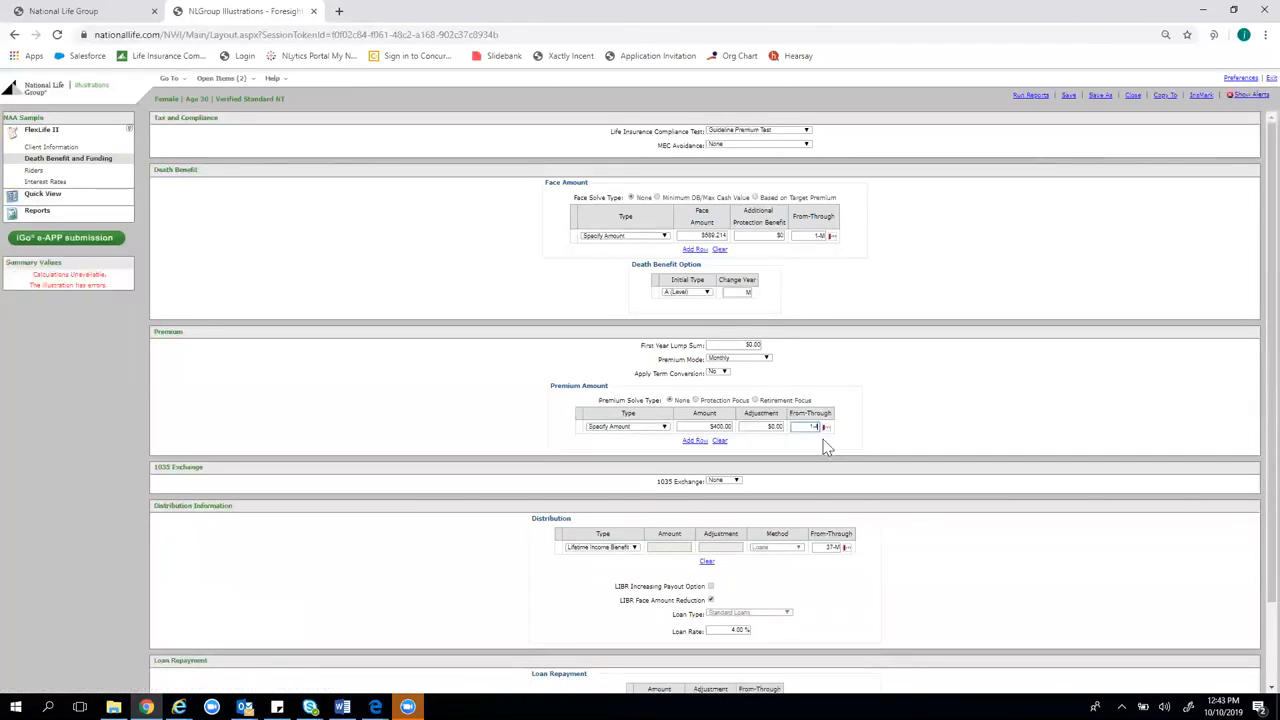
pyautogui.press('BackSpace')
pyautogui.write('A')
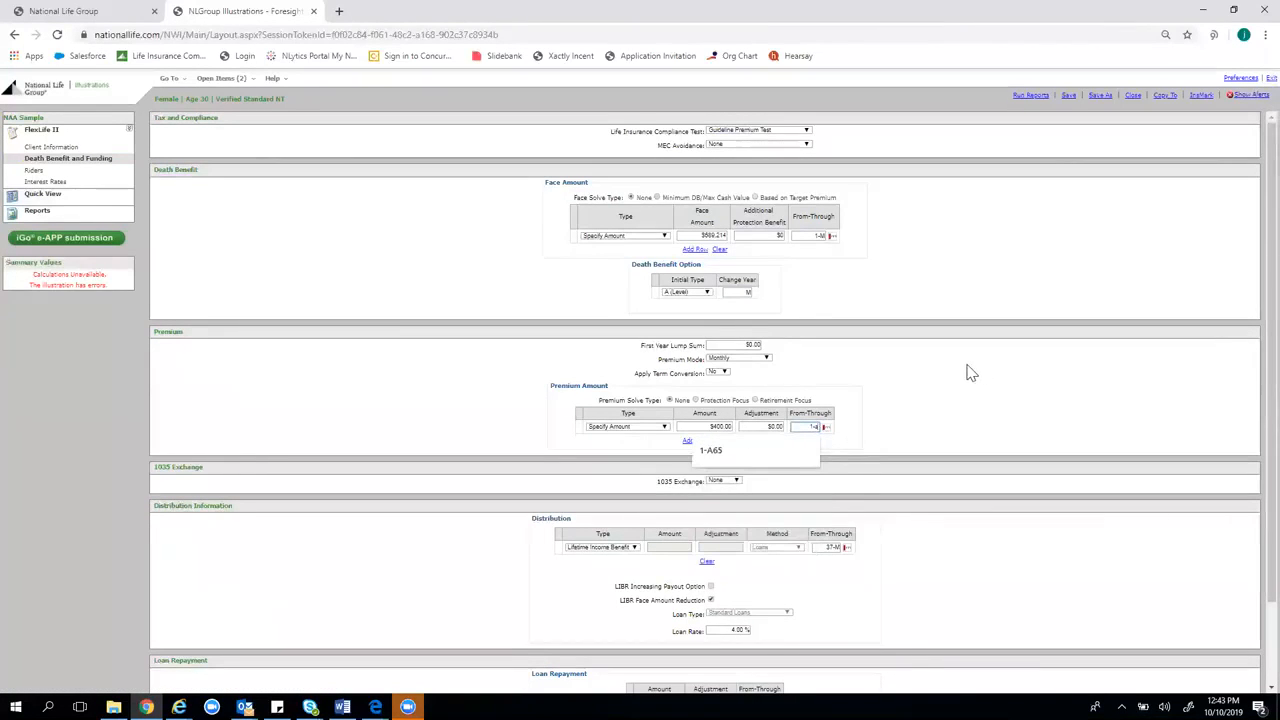
pyautogui.click(975, 386)
pyautogui.click(818, 427)
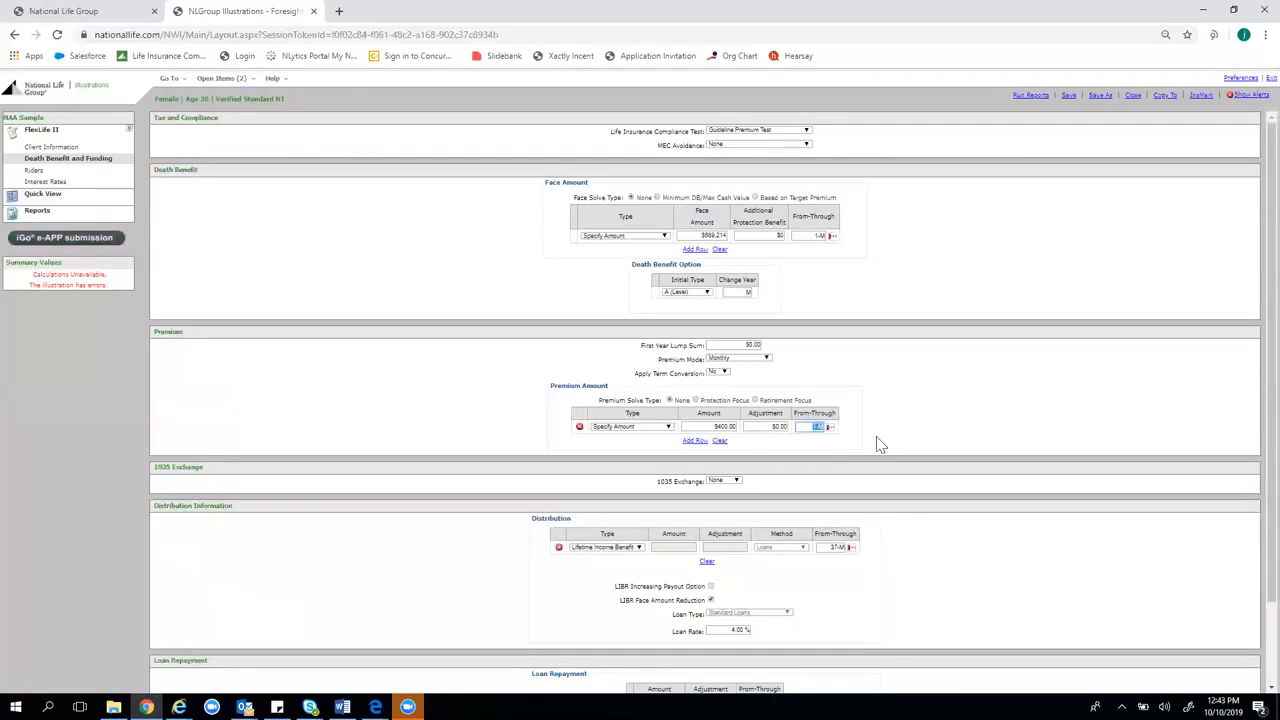
pyautogui.press('BackSpace')
pyautogui.write('A65')
pyautogui.click(1001, 378)
pyautogui.click(120, 193)
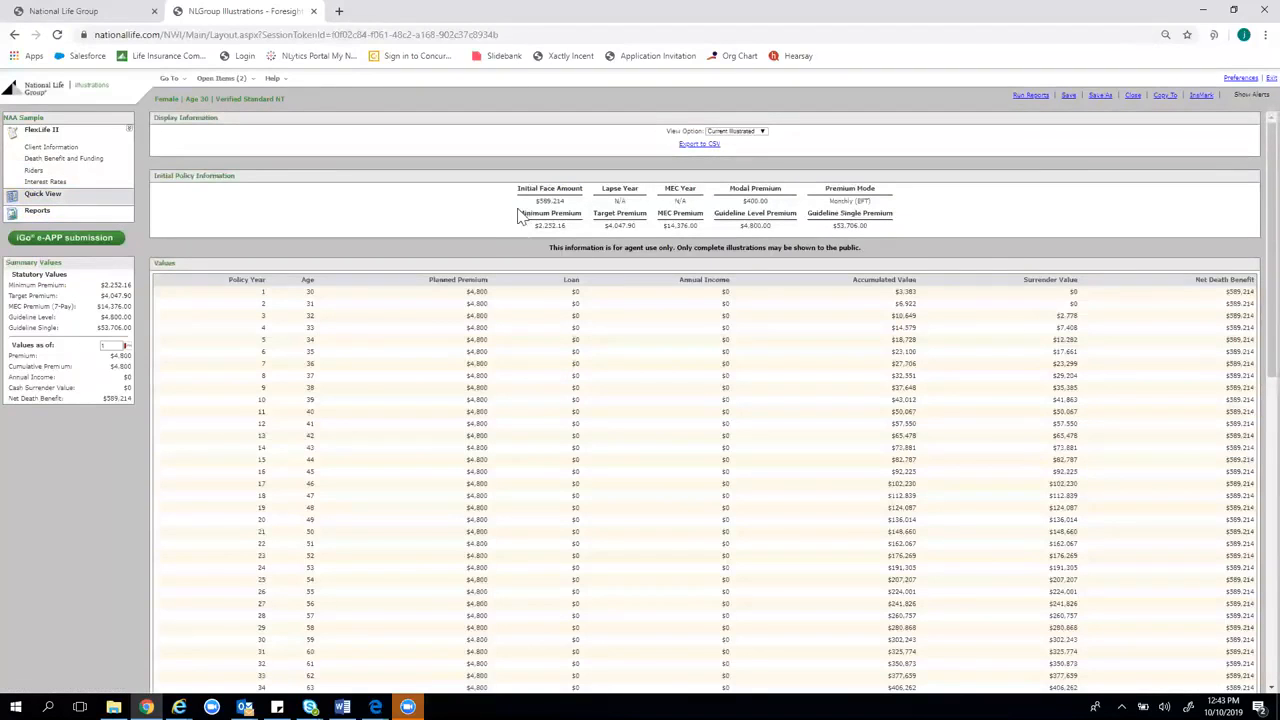
pyautogui.moveTo(462, 341); pyautogui.dragTo(490, 420)
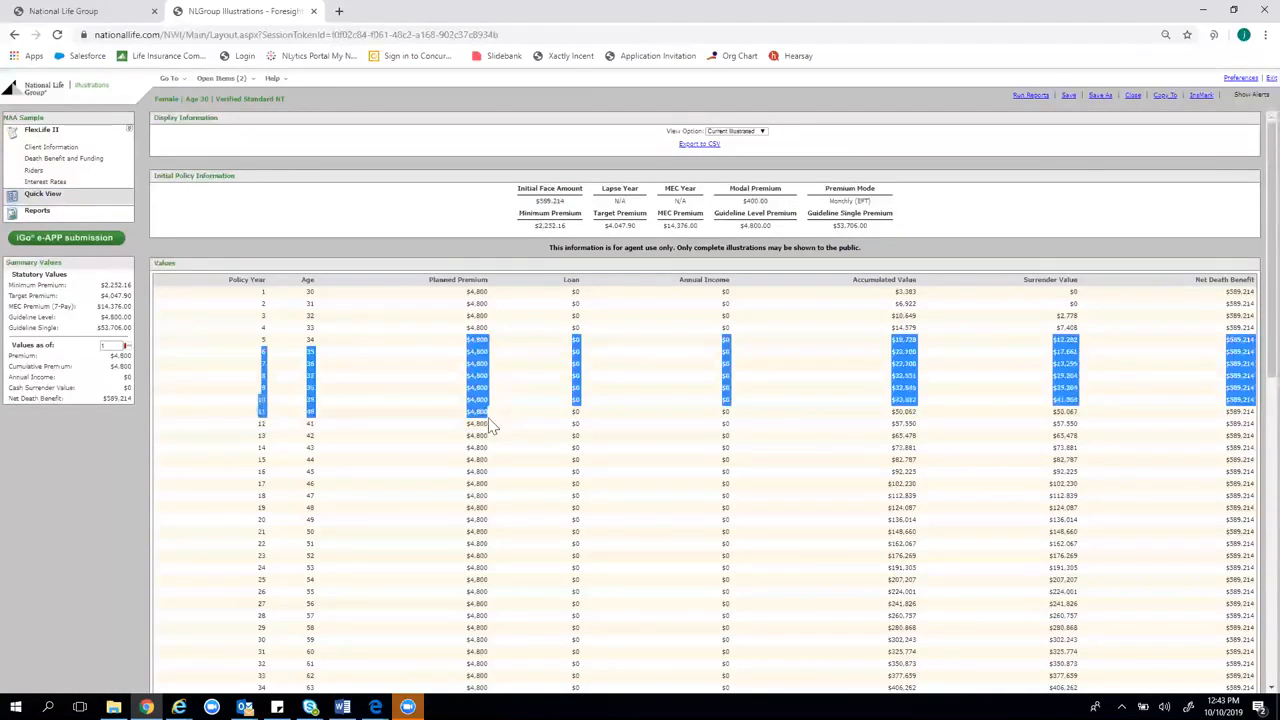
pyautogui.scroll(-3, 500, 425)
pyautogui.doubleClick(716, 457)
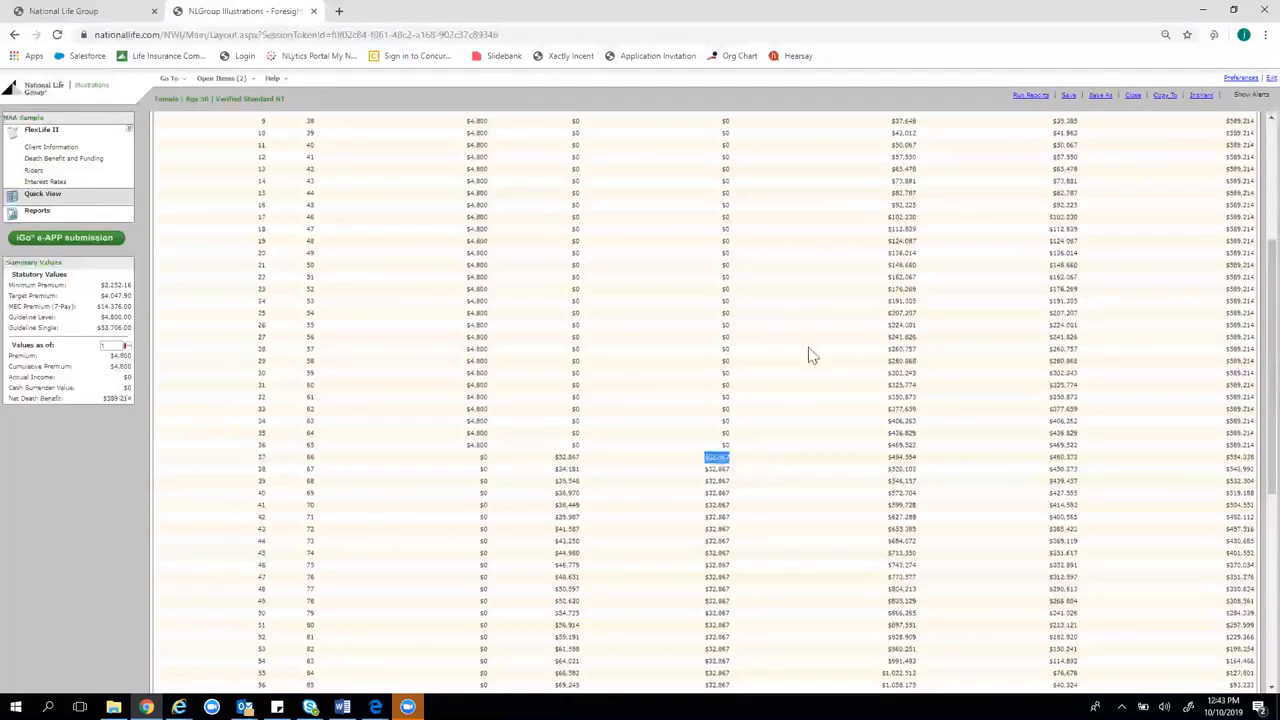
pyautogui.scroll(1, 792, 360)
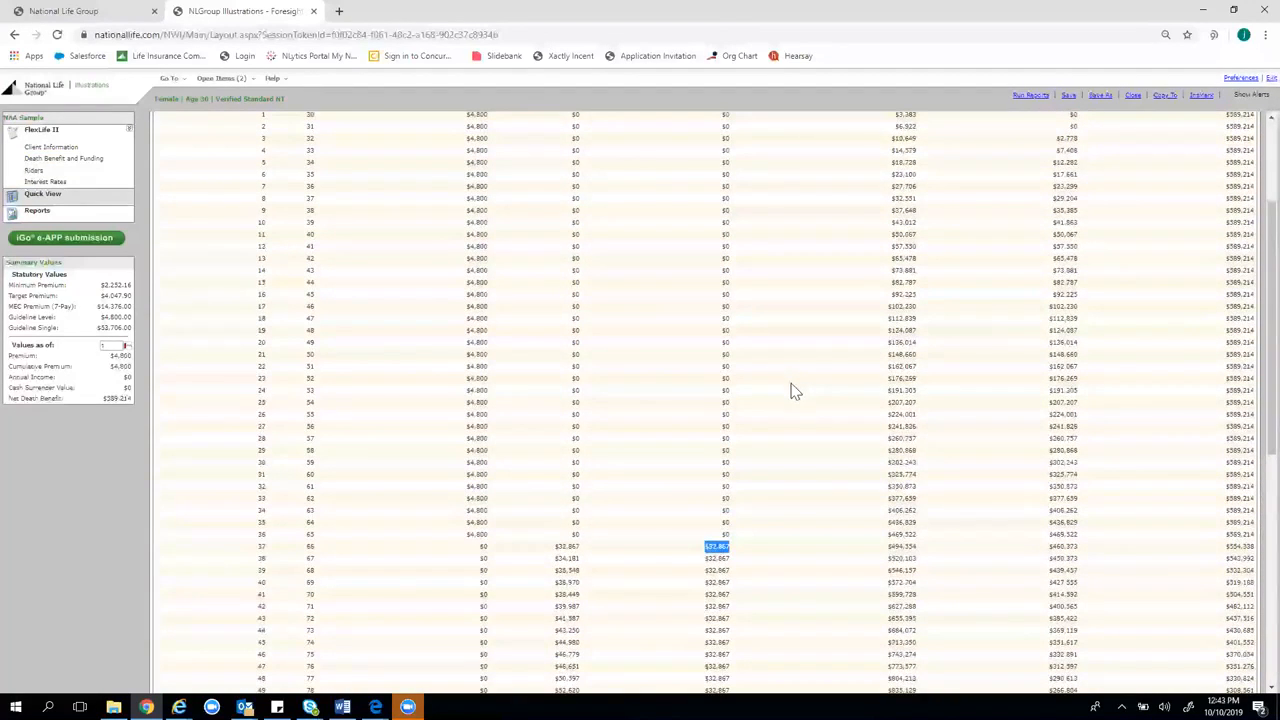
pyautogui.scroll(3, 790, 392)
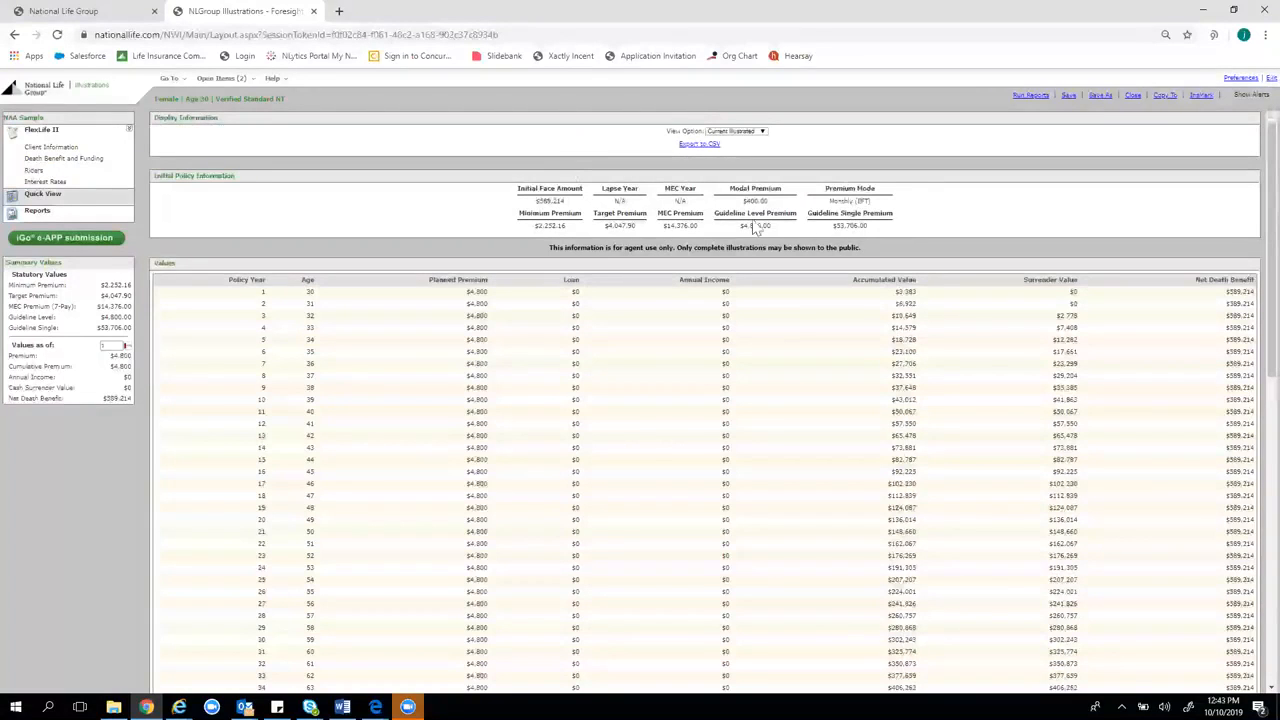
pyautogui.moveTo(576, 201); pyautogui.dragTo(519, 214)
pyautogui.click(502, 204)
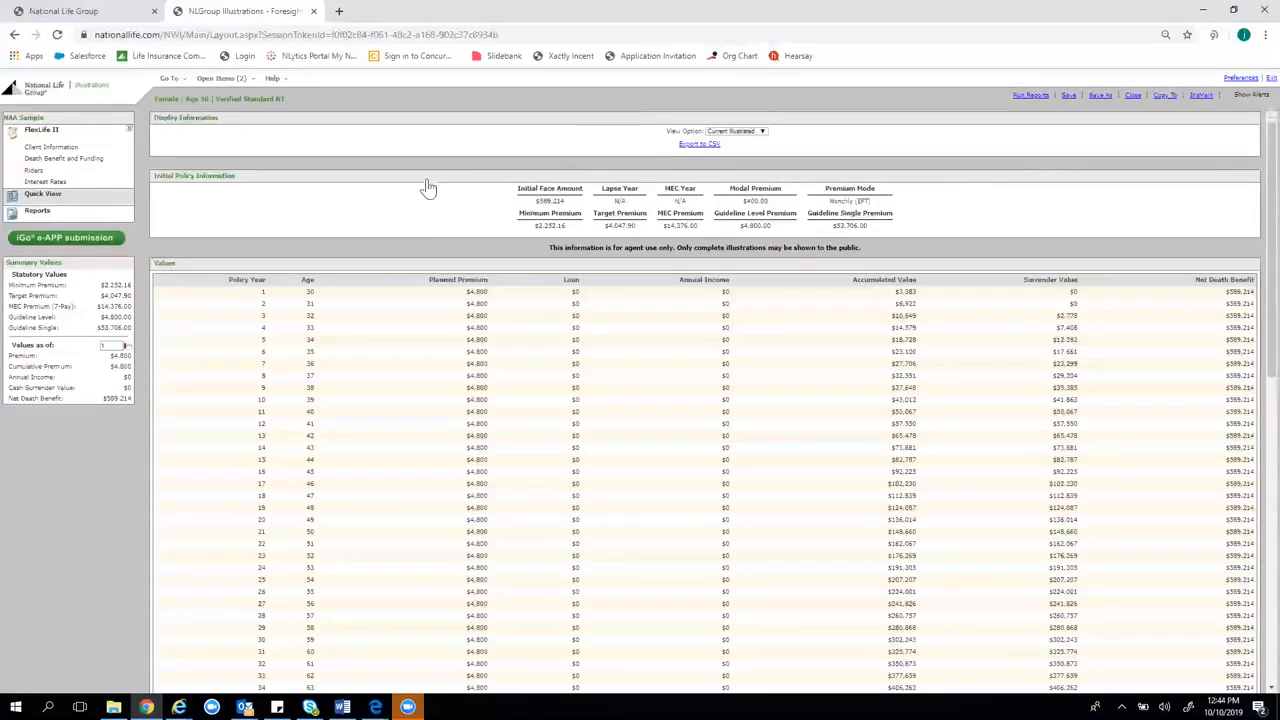
pyautogui.scroll(-2, 370, 236)
pyautogui.scroll(2, 313, 335)
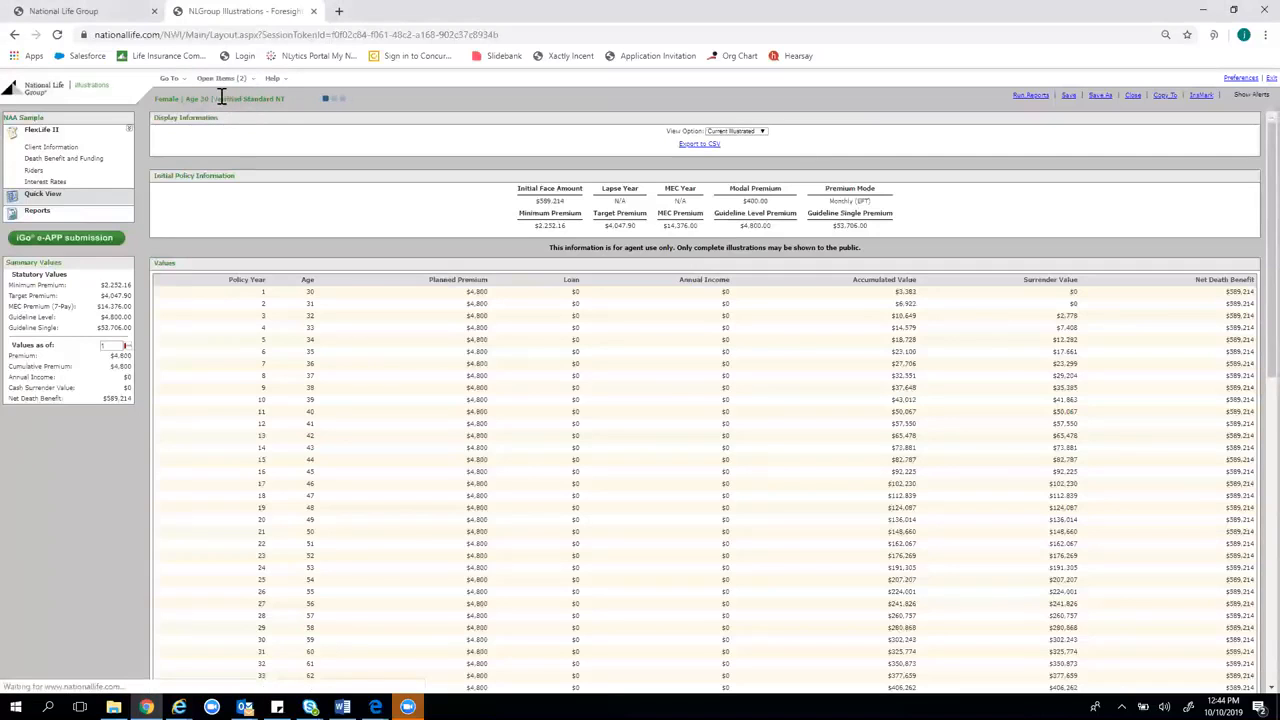
# Switch to Untitled Case 1 via Open Items and show its Client Information
pyautogui.click(88, 150)
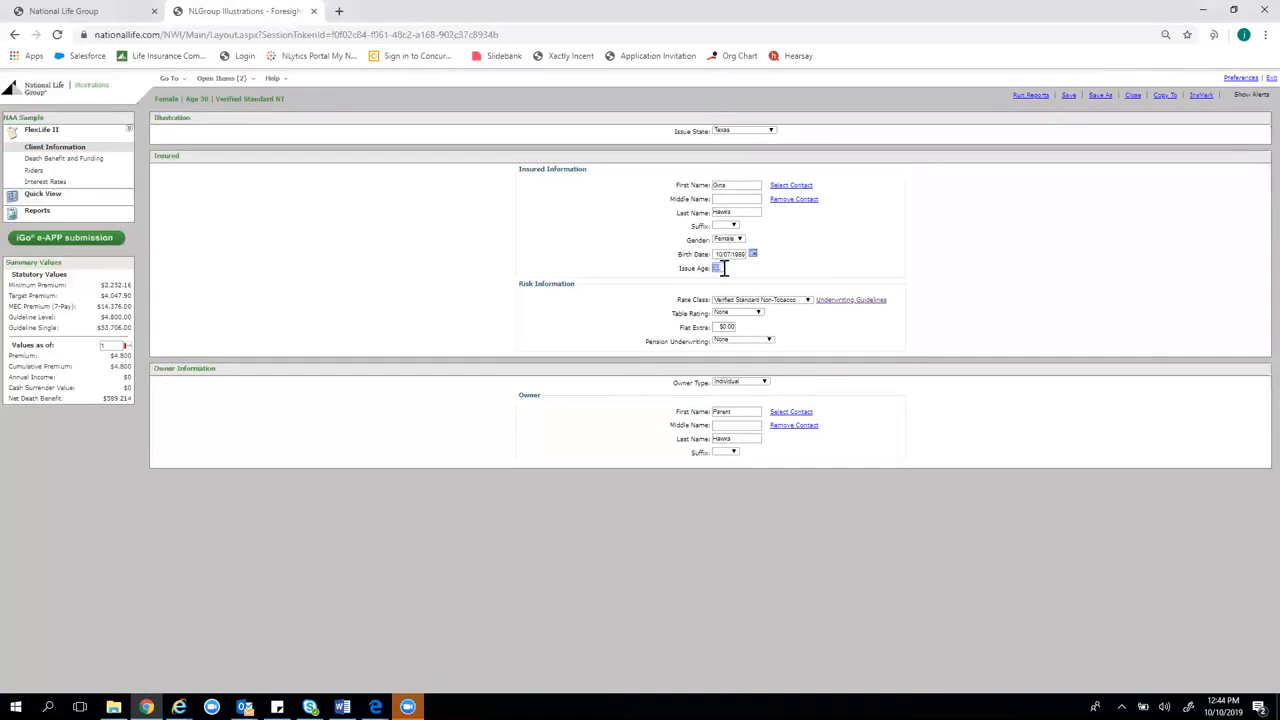
pyautogui.click(221, 78)
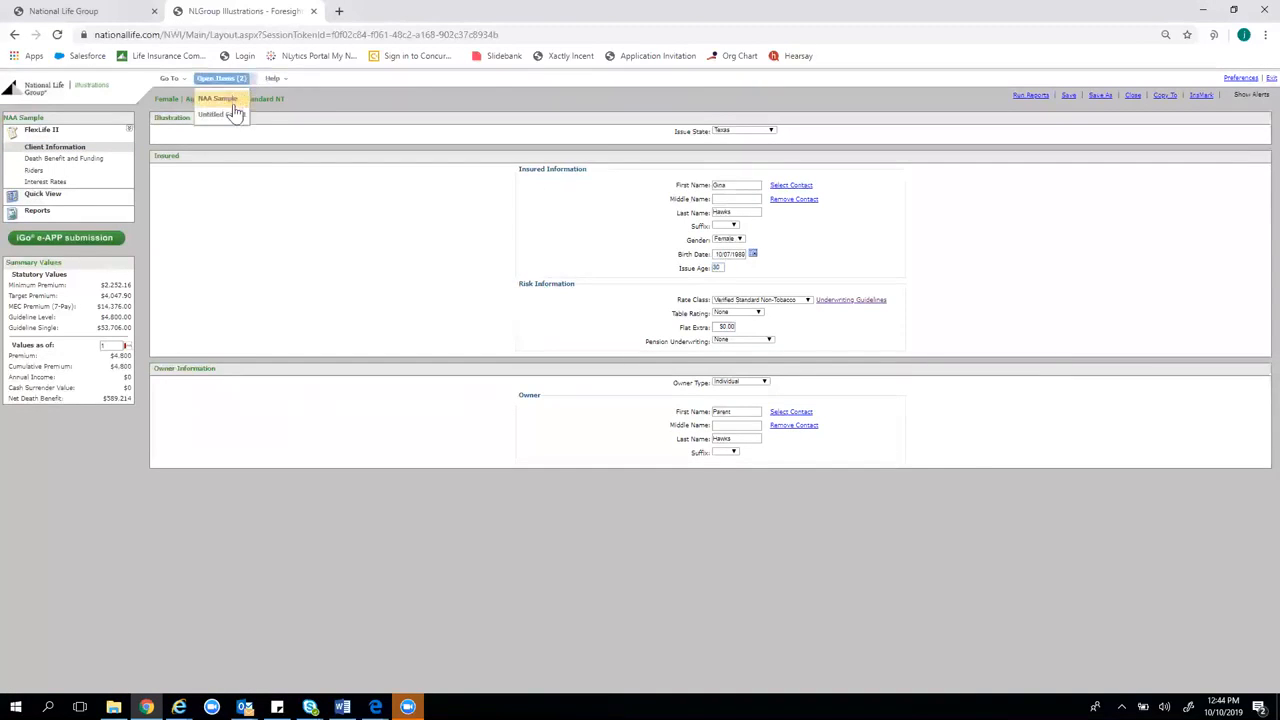
pyautogui.click(226, 114)
pyautogui.click(230, 114)
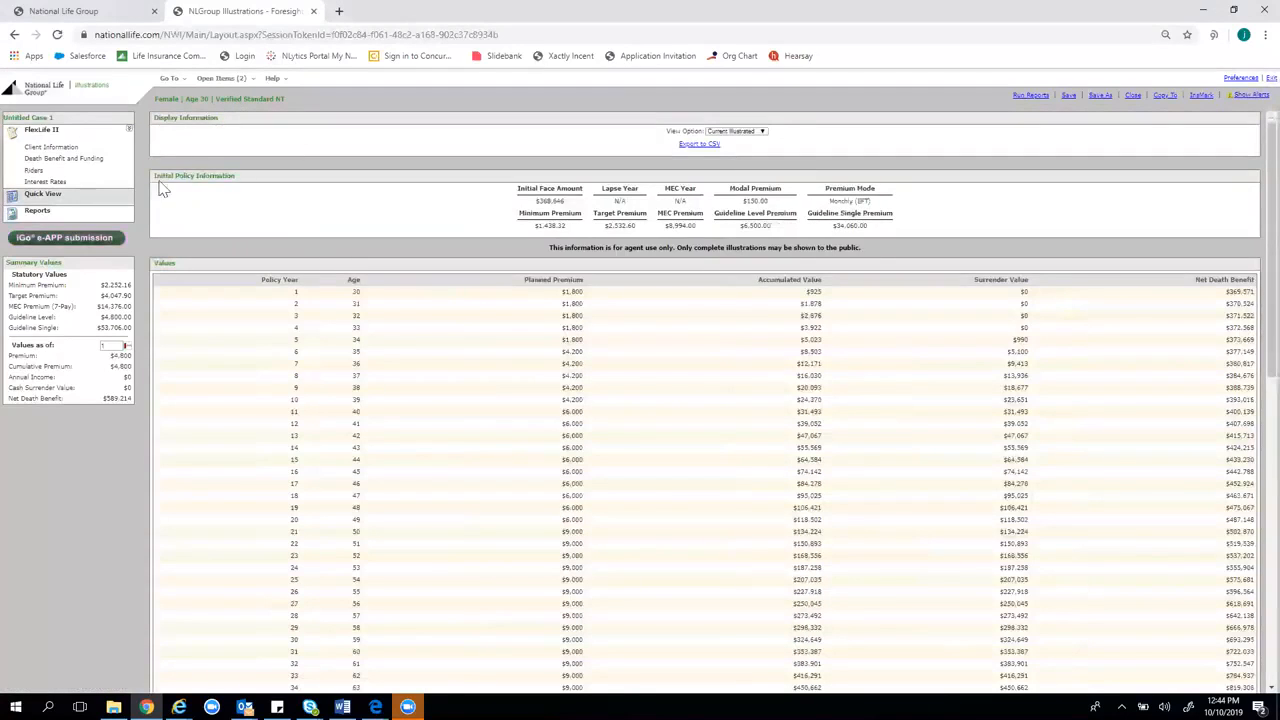
pyautogui.click(66, 149)
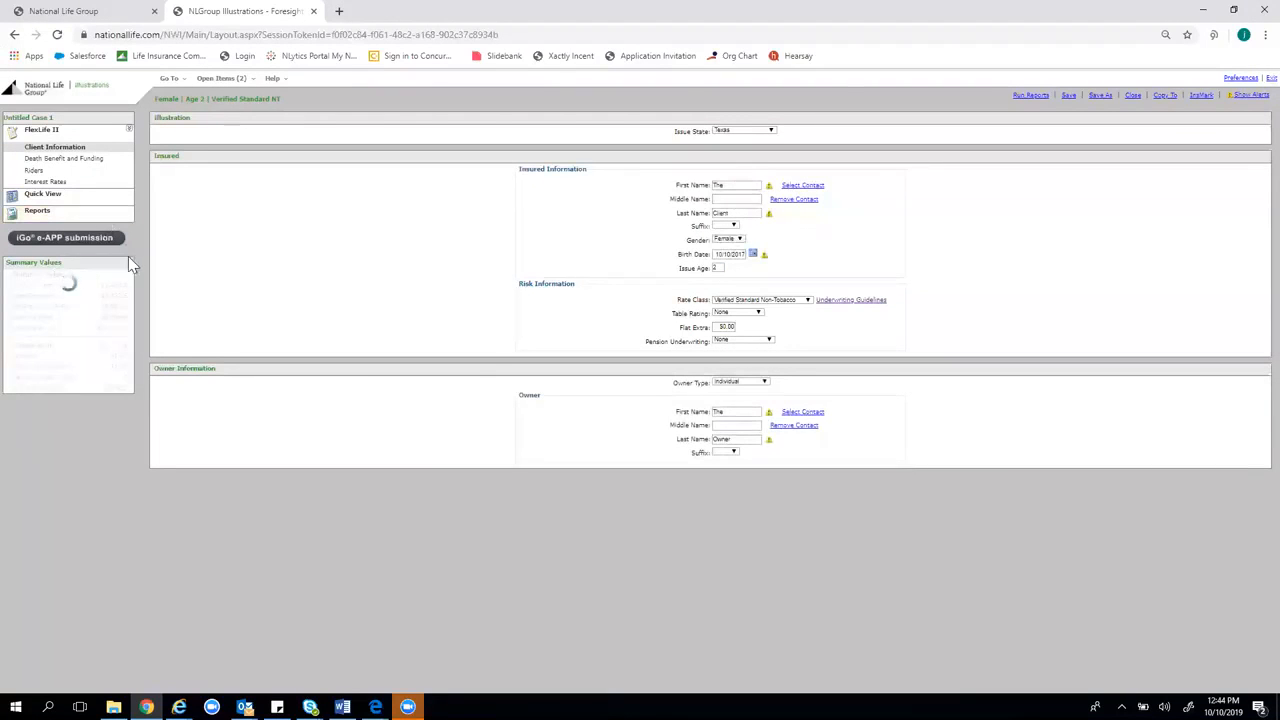
# Delete the 21-A65, 11-20 and 6-10 premium rows
pyautogui.click(48, 171)
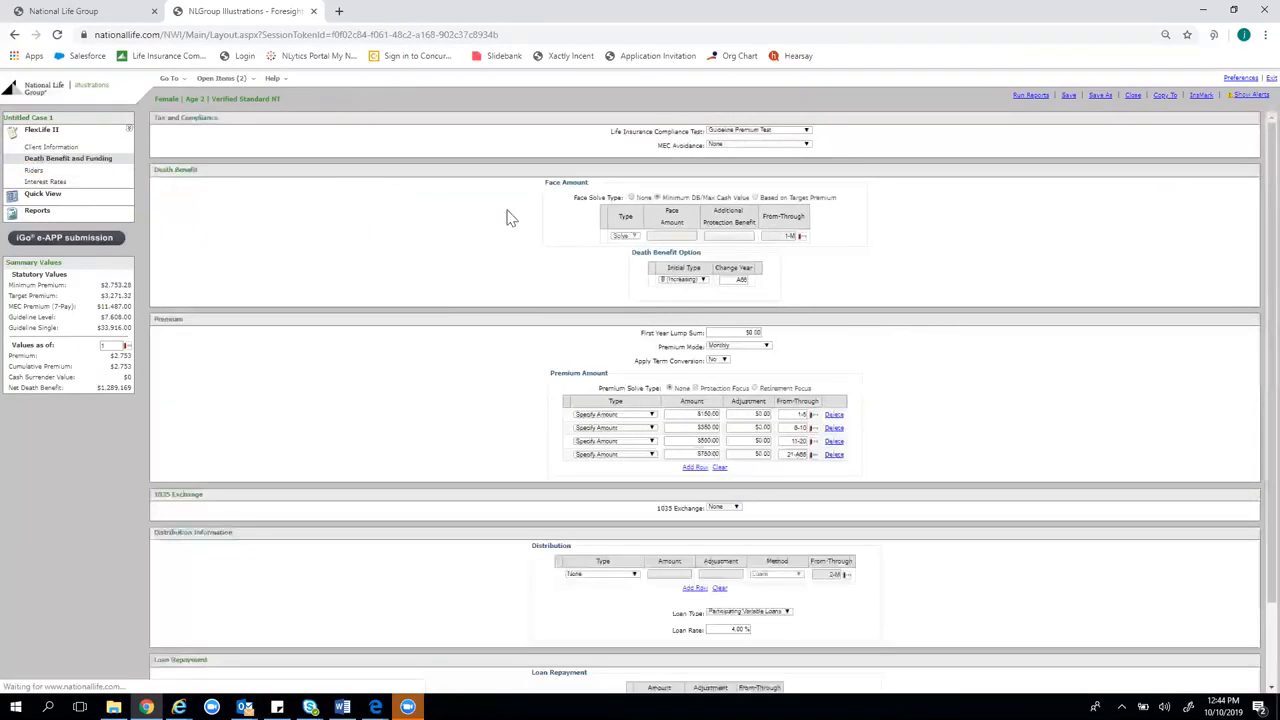
pyautogui.click(836, 455)
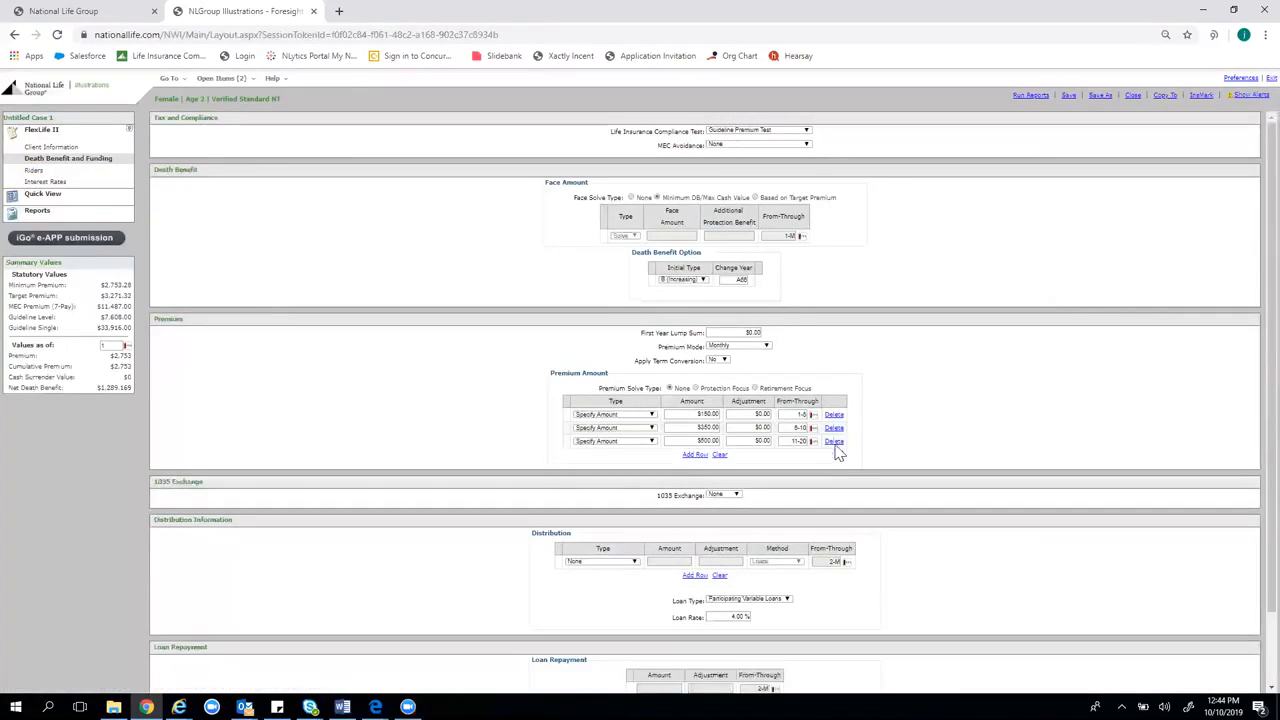
pyautogui.click(835, 441)
pyautogui.click(834, 428)
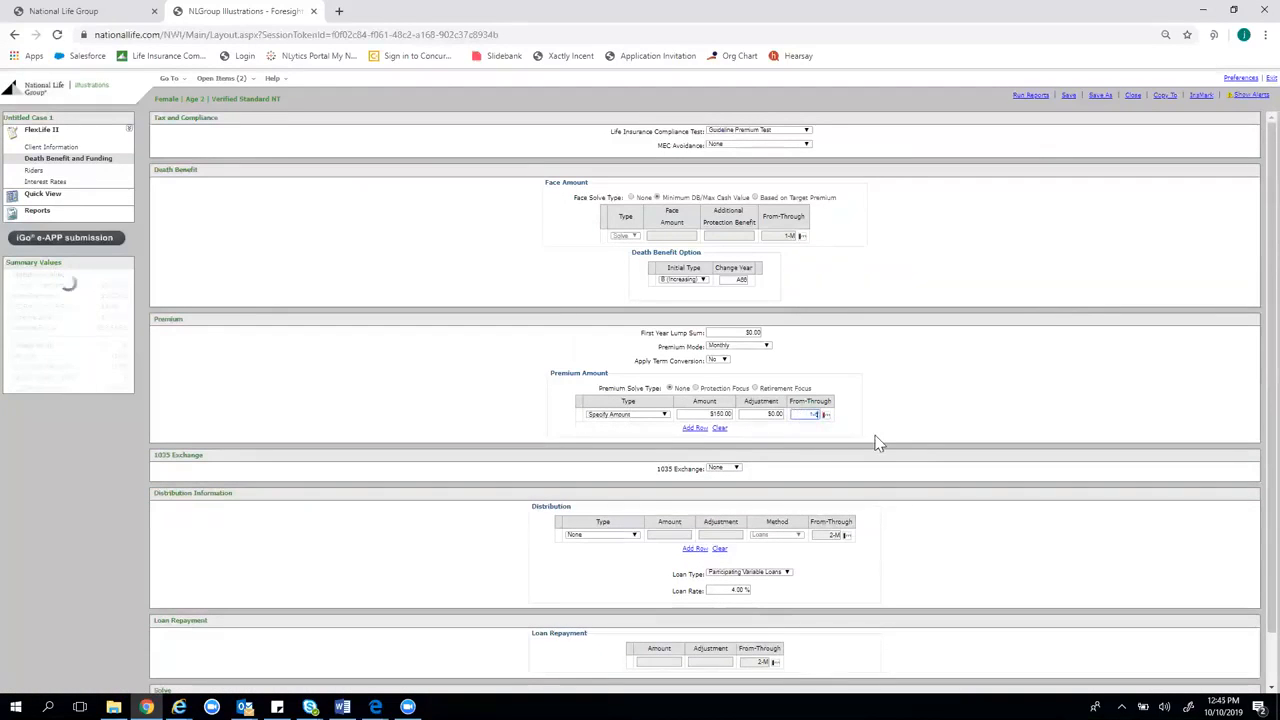
# Set the death benefit type to A (Level) and check the $641,389 net death benefit
pyautogui.click(730, 279)
pyautogui.click(682, 280)
pyautogui.click(680, 292)
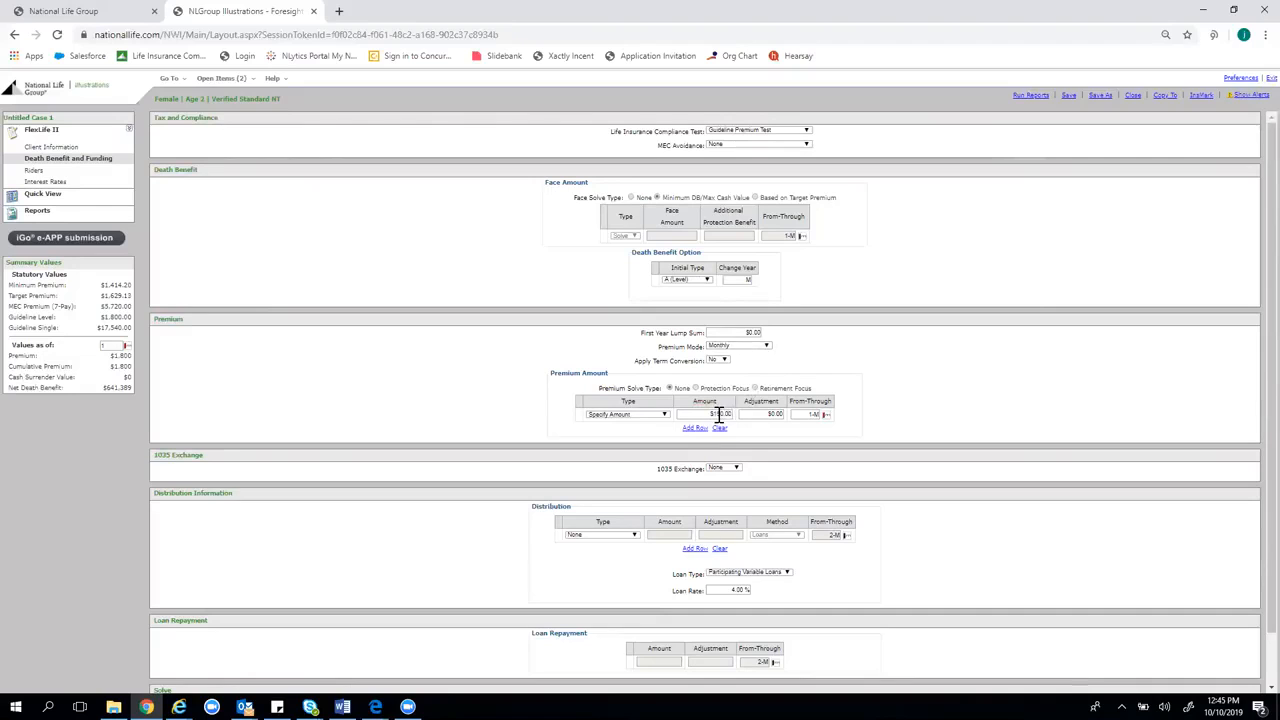
pyautogui.moveTo(104, 387); pyautogui.dragTo(148, 393)
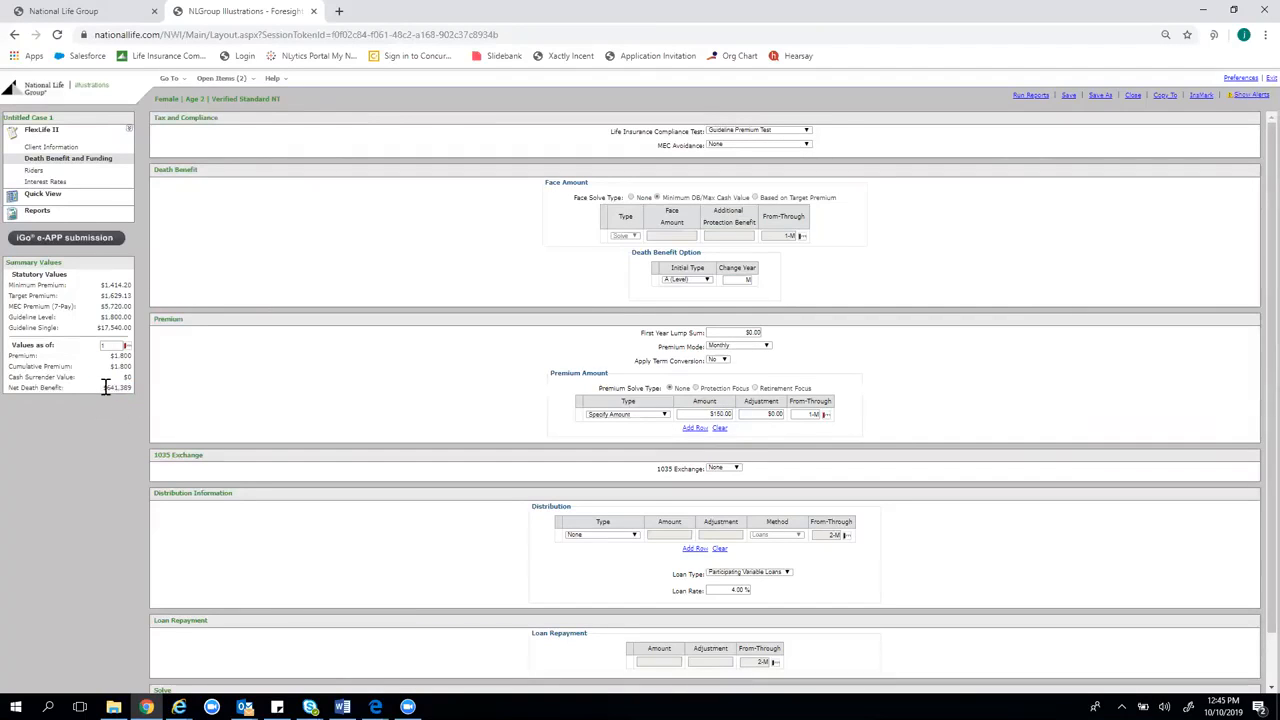
pyautogui.moveTo(100, 388); pyautogui.dragTo(135, 396)
pyautogui.click(133, 393)
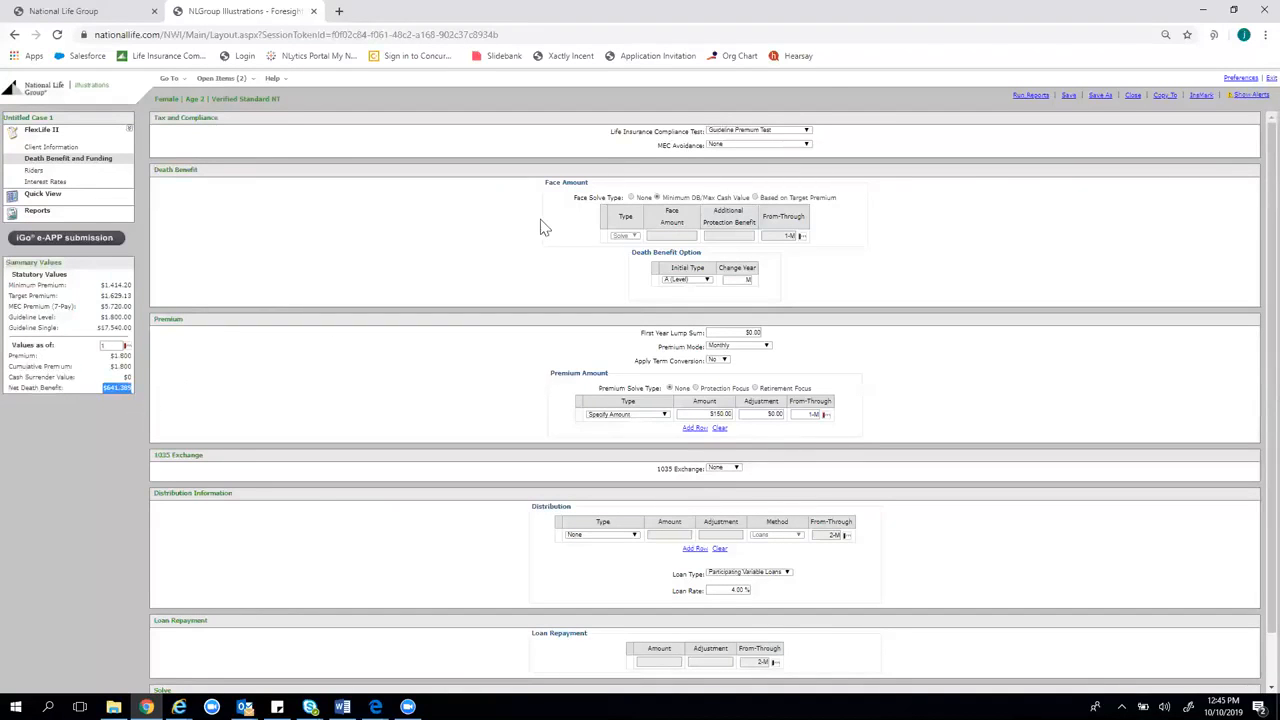
# Choose death benefit type B (Increasing) with the change year at age 65
pyautogui.click(686, 282)
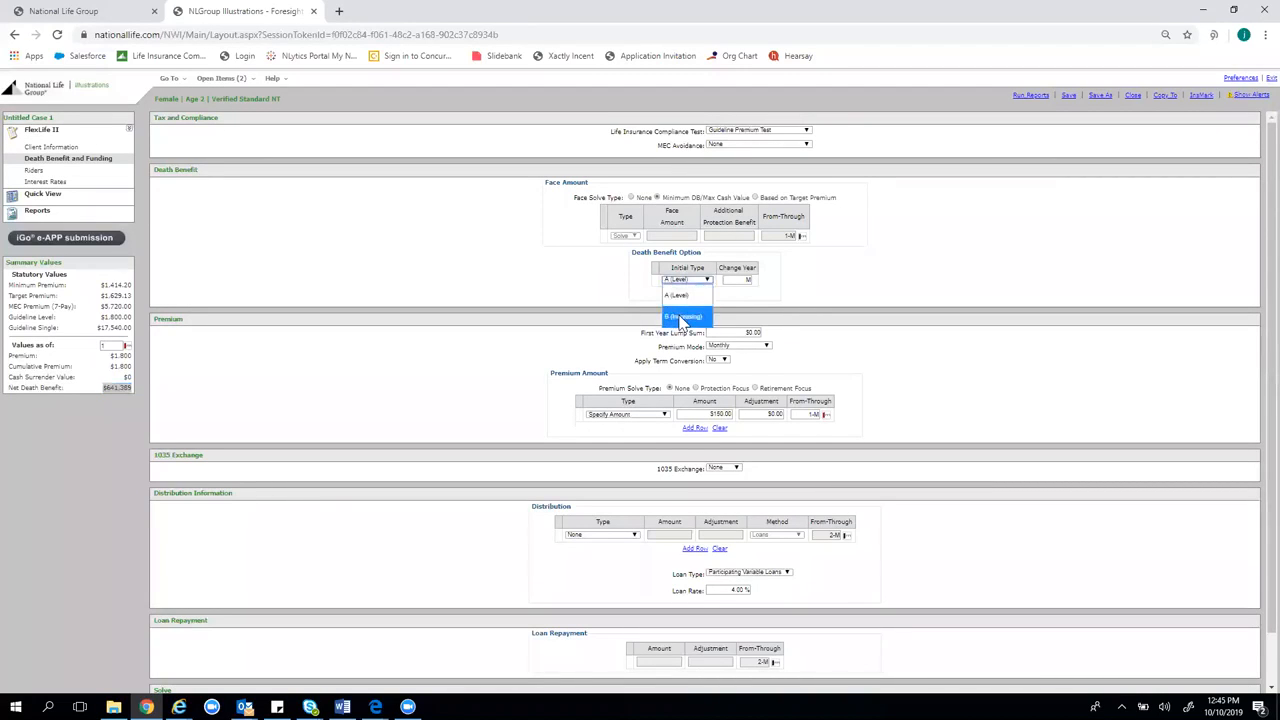
pyautogui.click(683, 317)
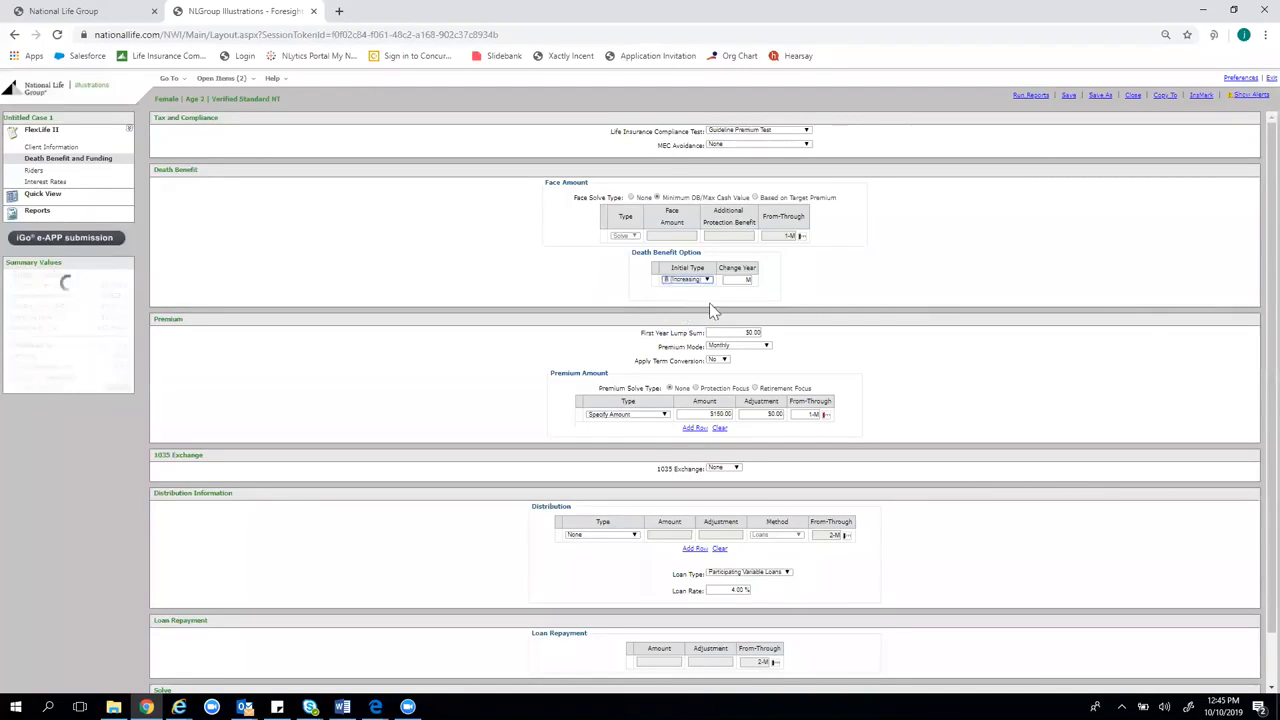
pyautogui.click(737, 279)
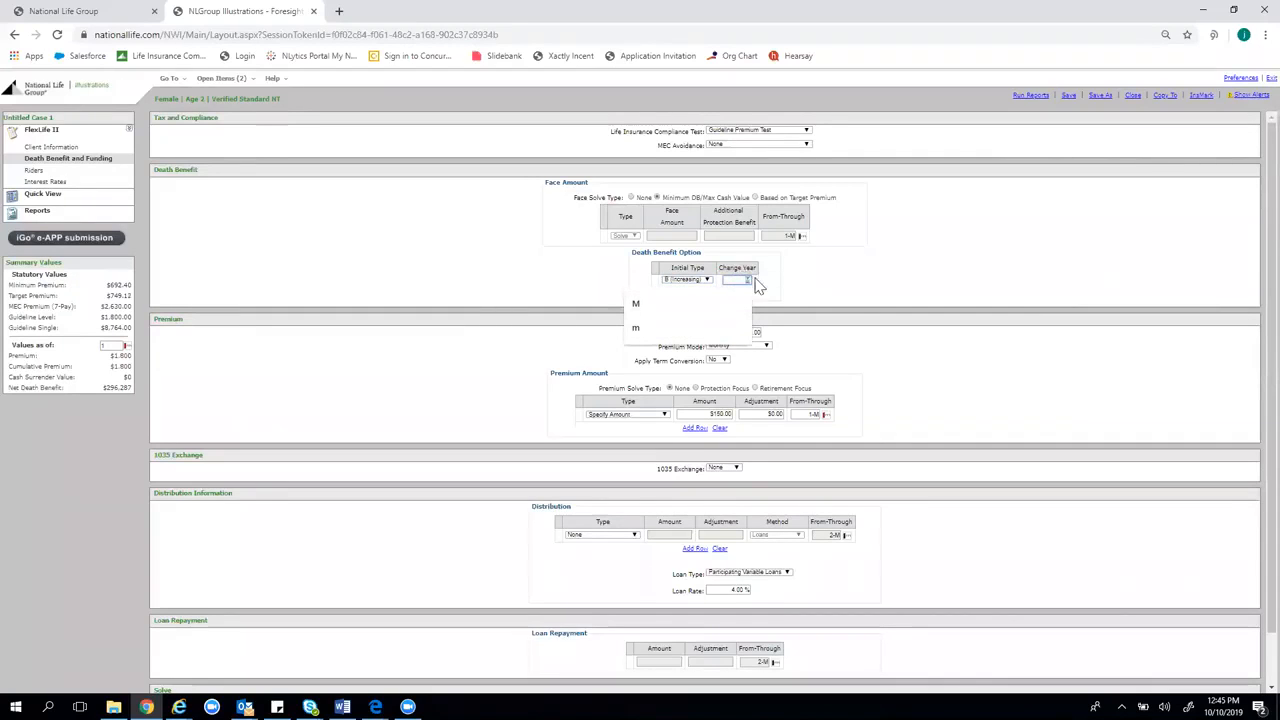
pyautogui.write('4')
pyautogui.write('65')
pyautogui.press('Tab')
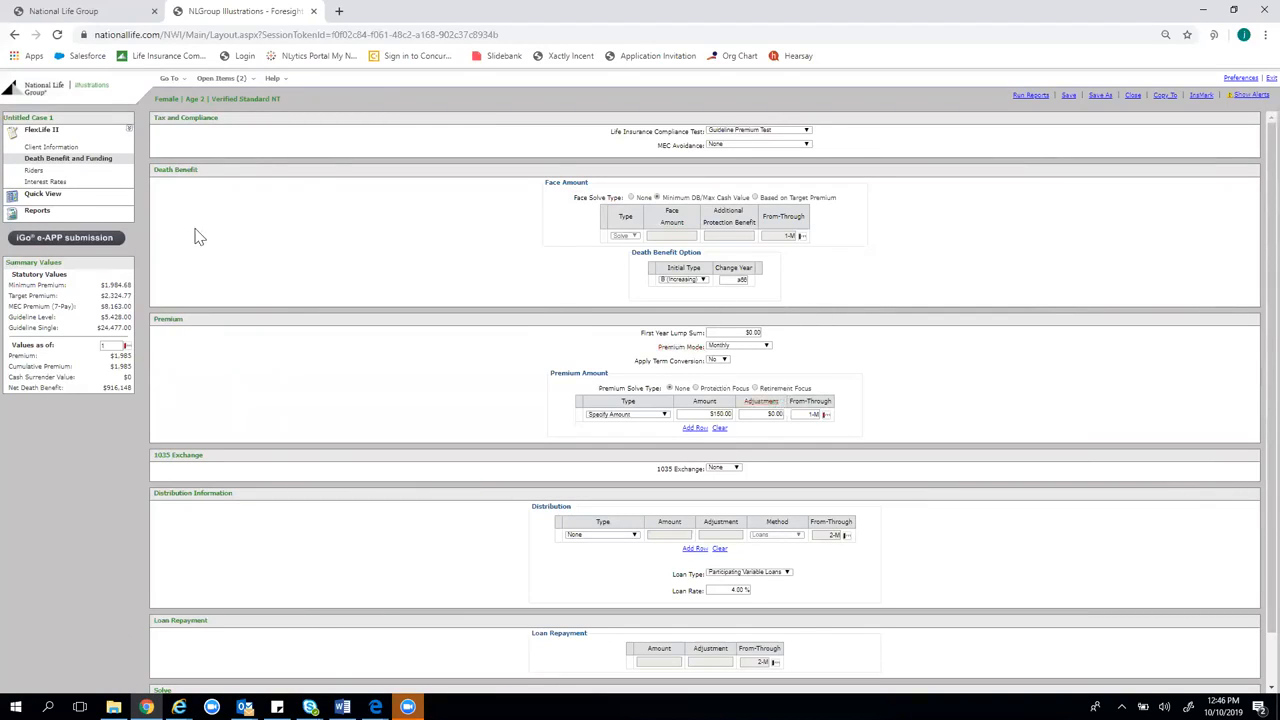
# Change the $150 premium's payment period from 1-M to 1-A30
pyautogui.click(808, 413)
pyautogui.write('1')
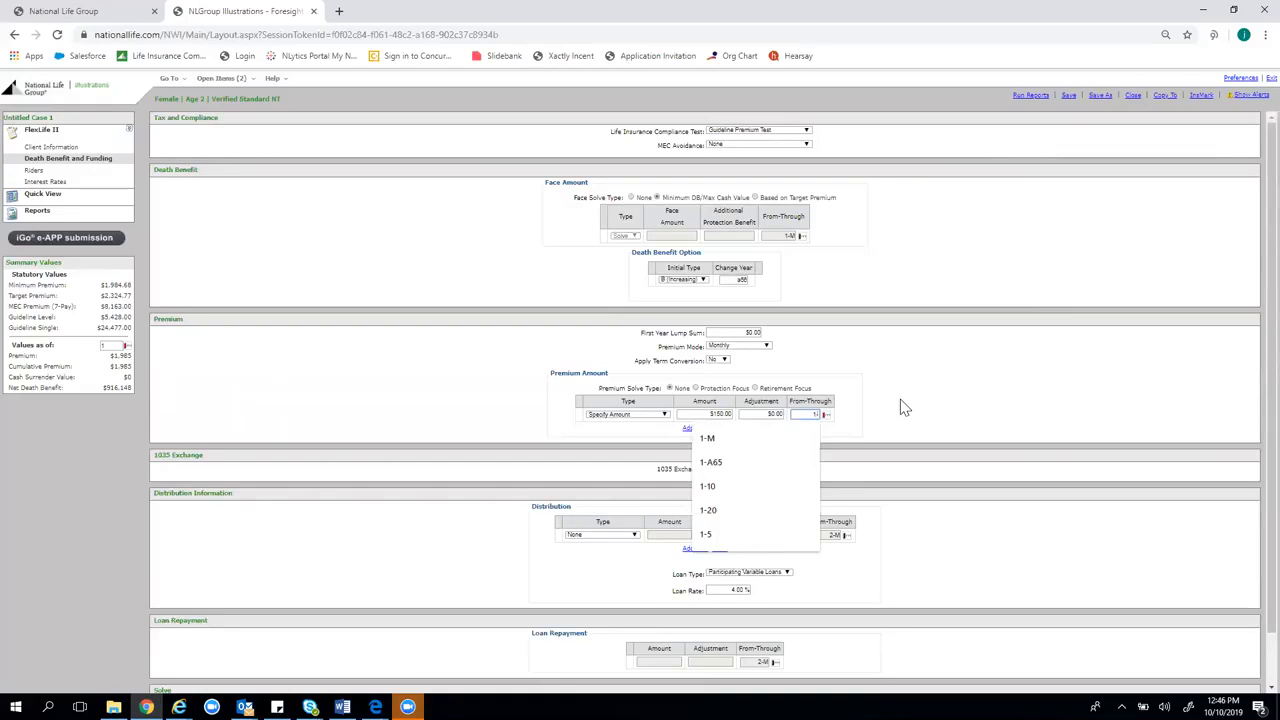
pyautogui.write('30')
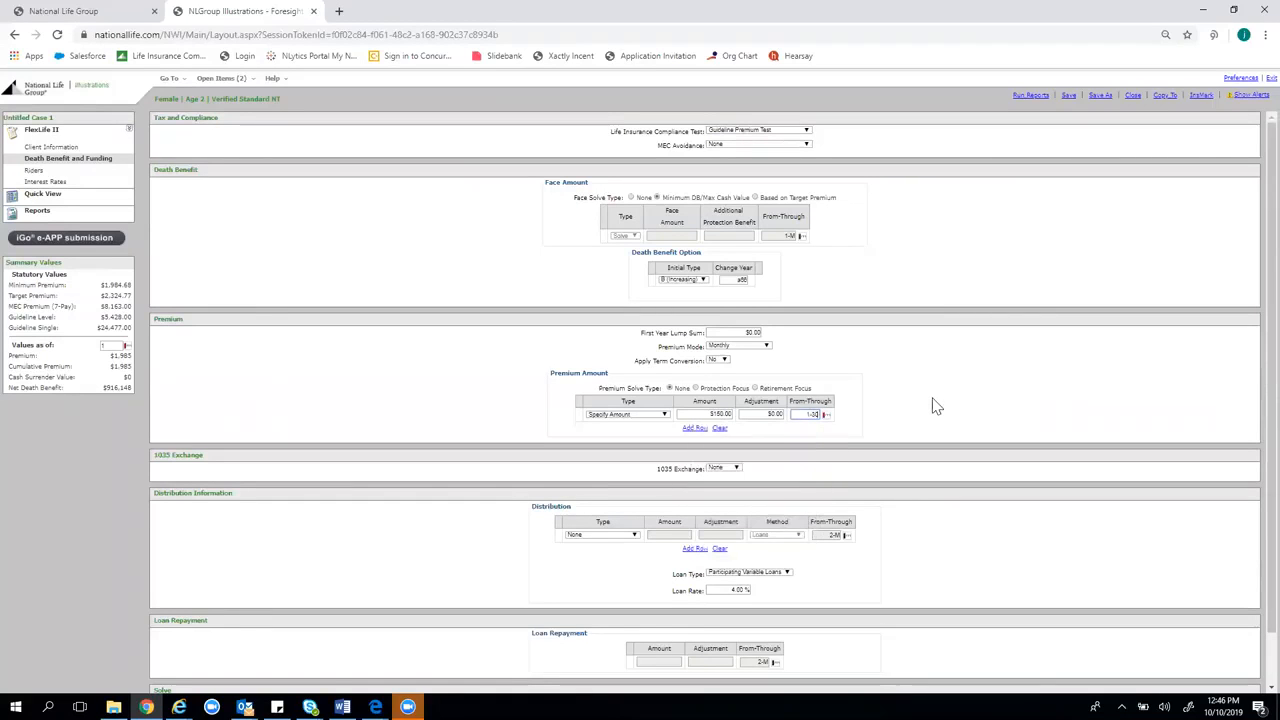
pyautogui.press('BackSpace')
pyautogui.press('BackSpace')
pyautogui.write('a30')
pyautogui.click(988, 362)
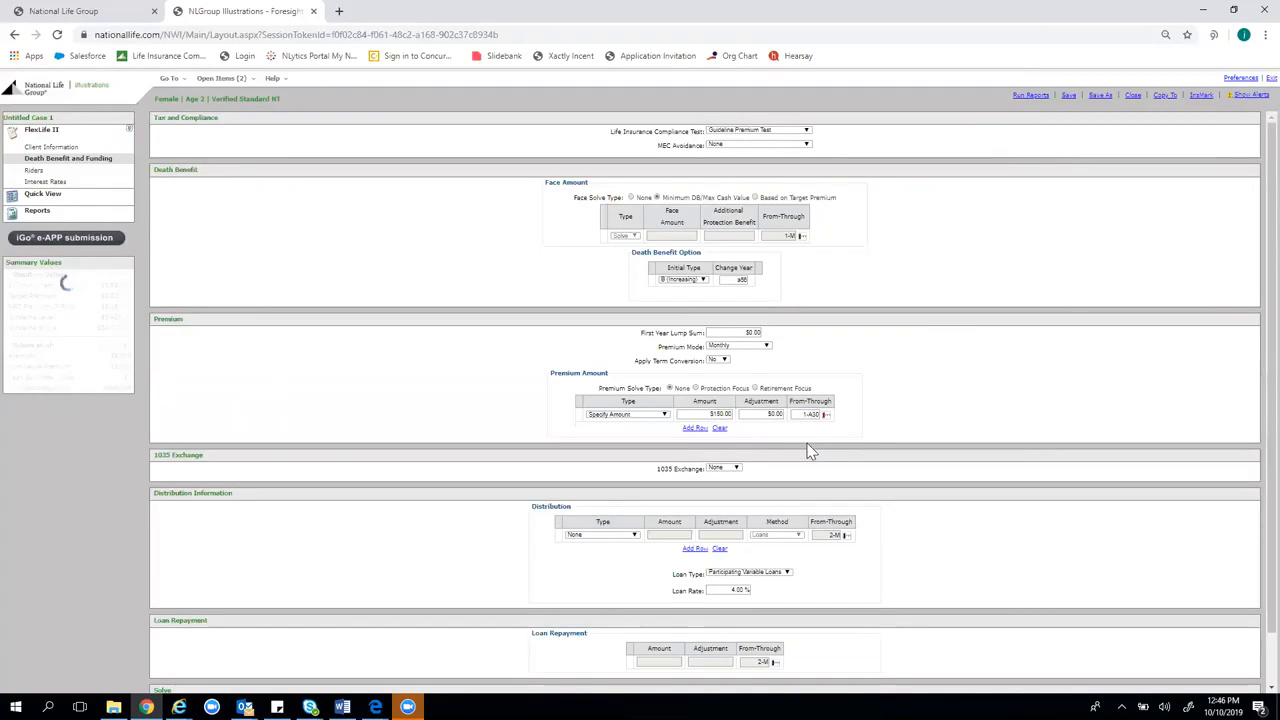
# Set the distribution to Solve for Income for A31-A31
pyautogui.click(632, 537)
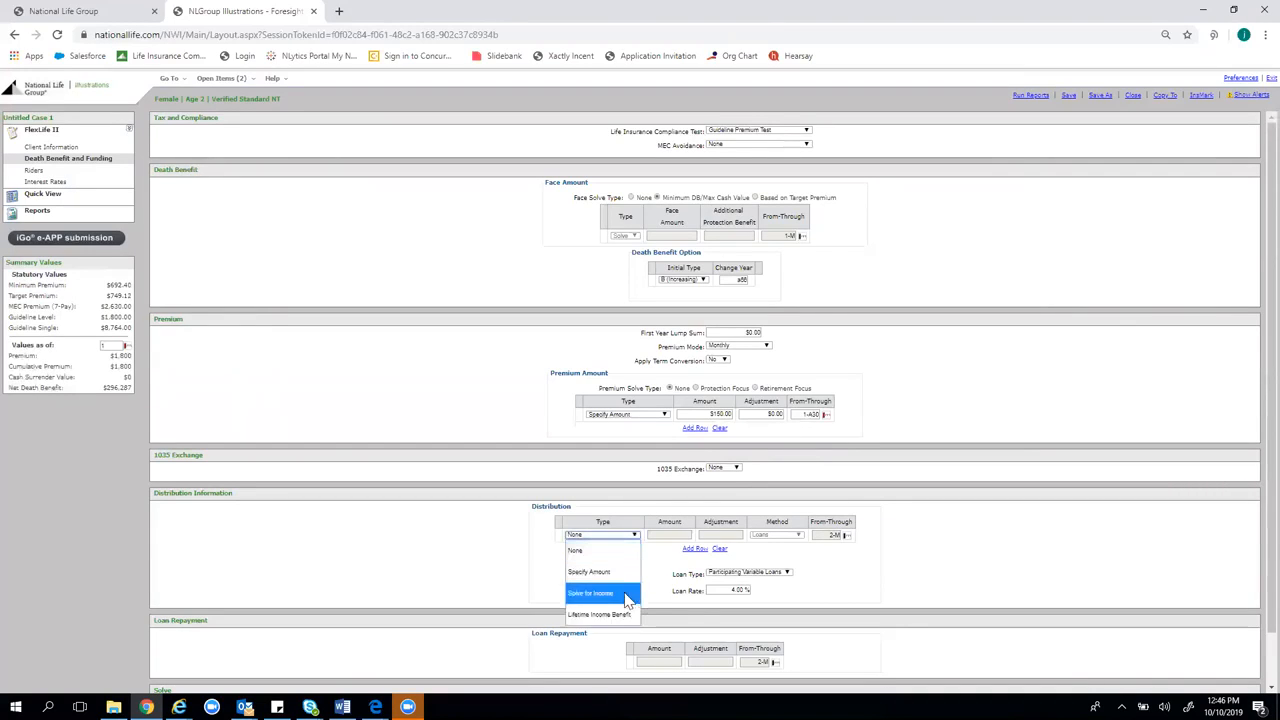
pyautogui.click(625, 593)
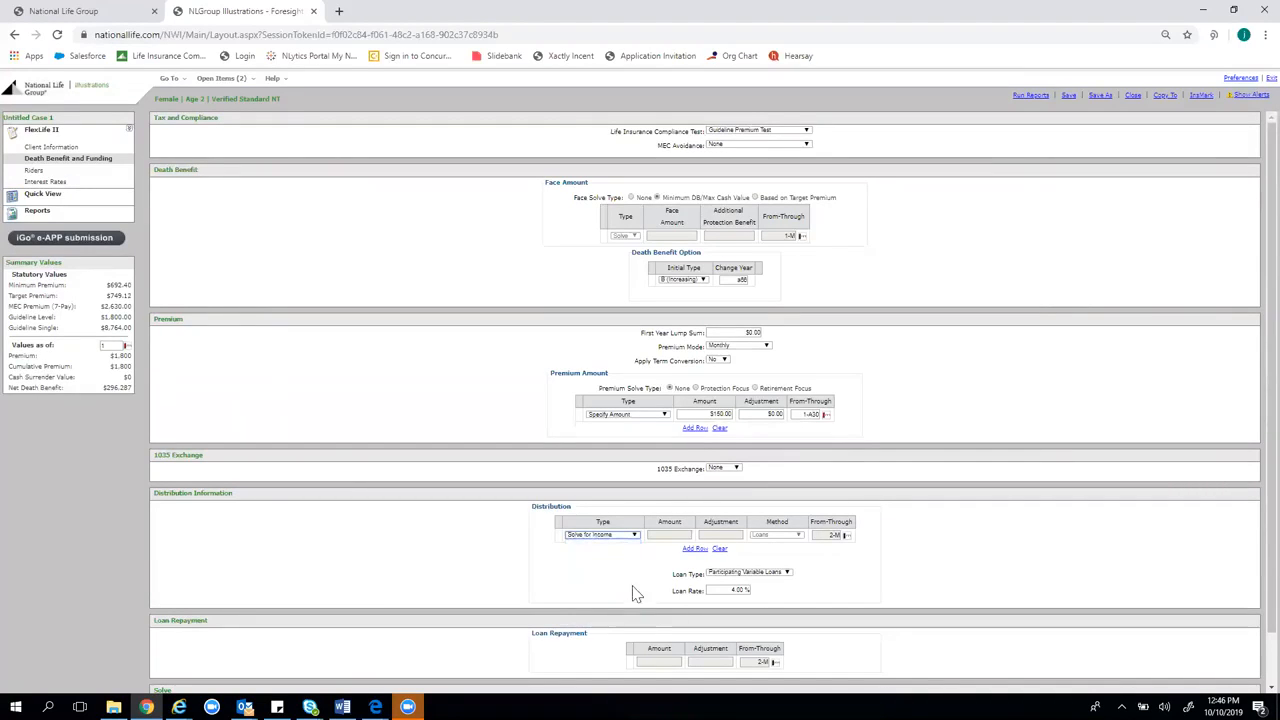
pyautogui.click(831, 536)
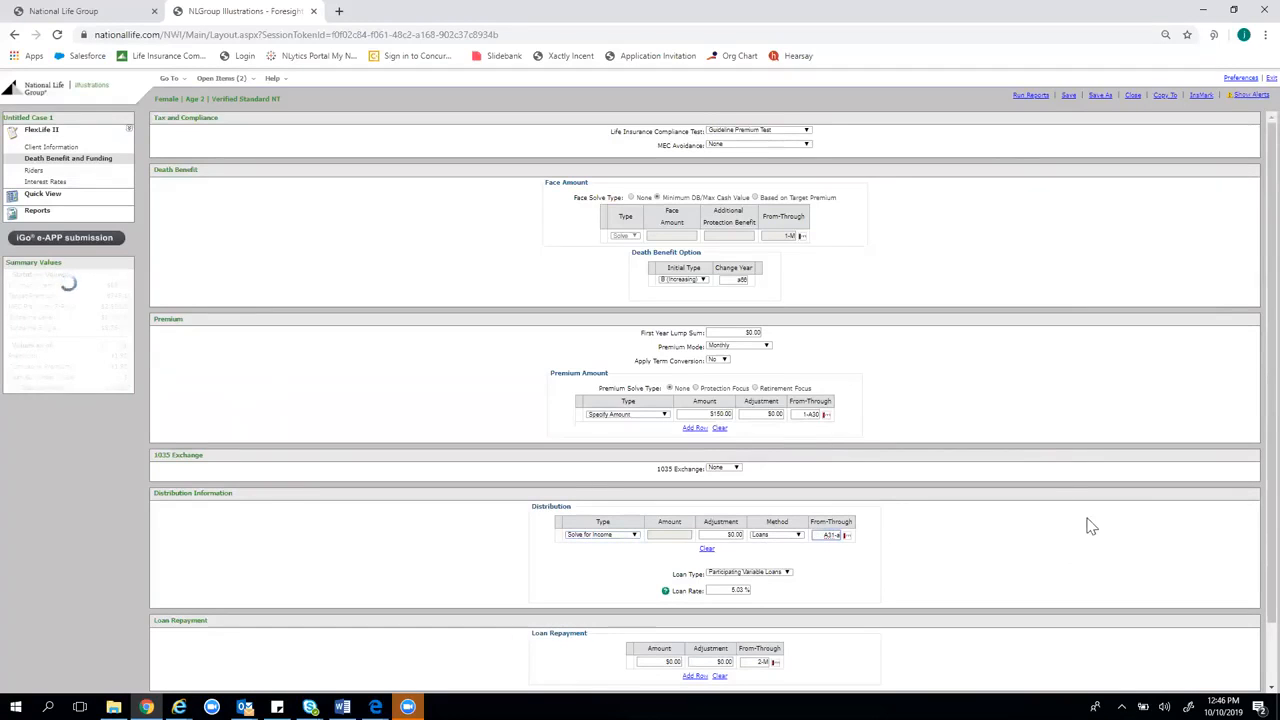
pyautogui.click(850, 549)
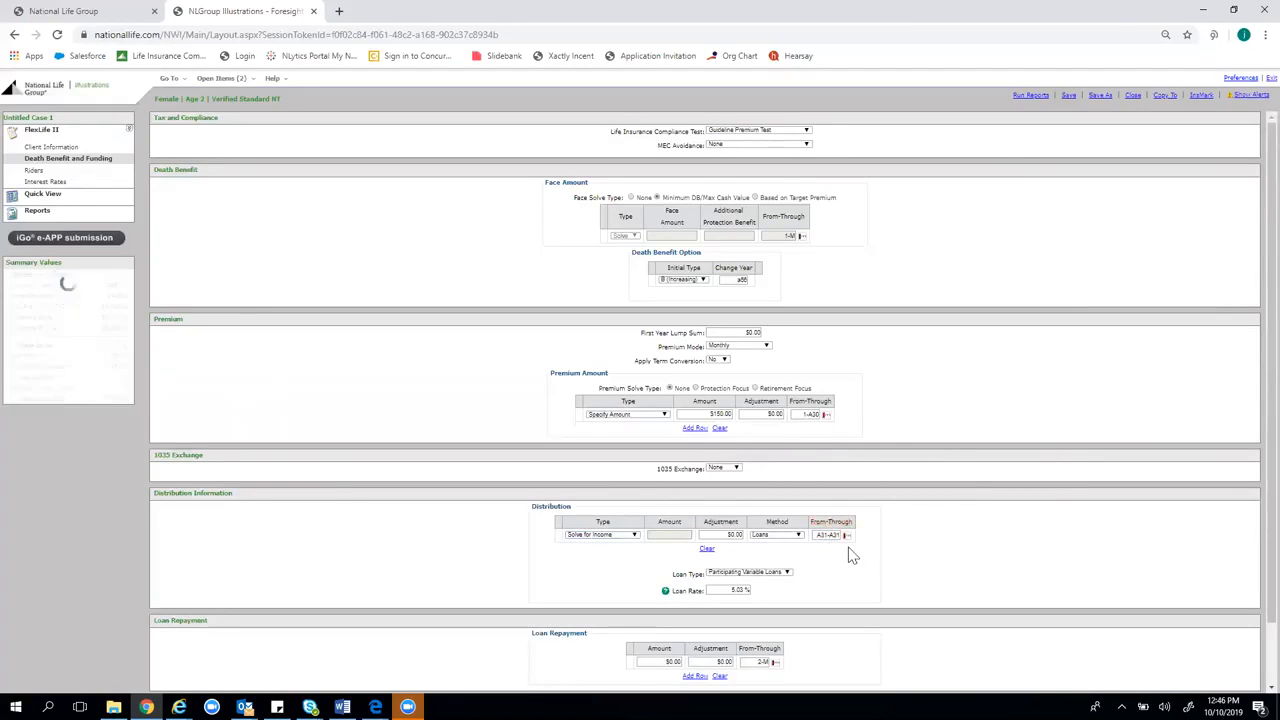
# Show the values table and check the year-30 income of $114,074
pyautogui.click(64, 200)
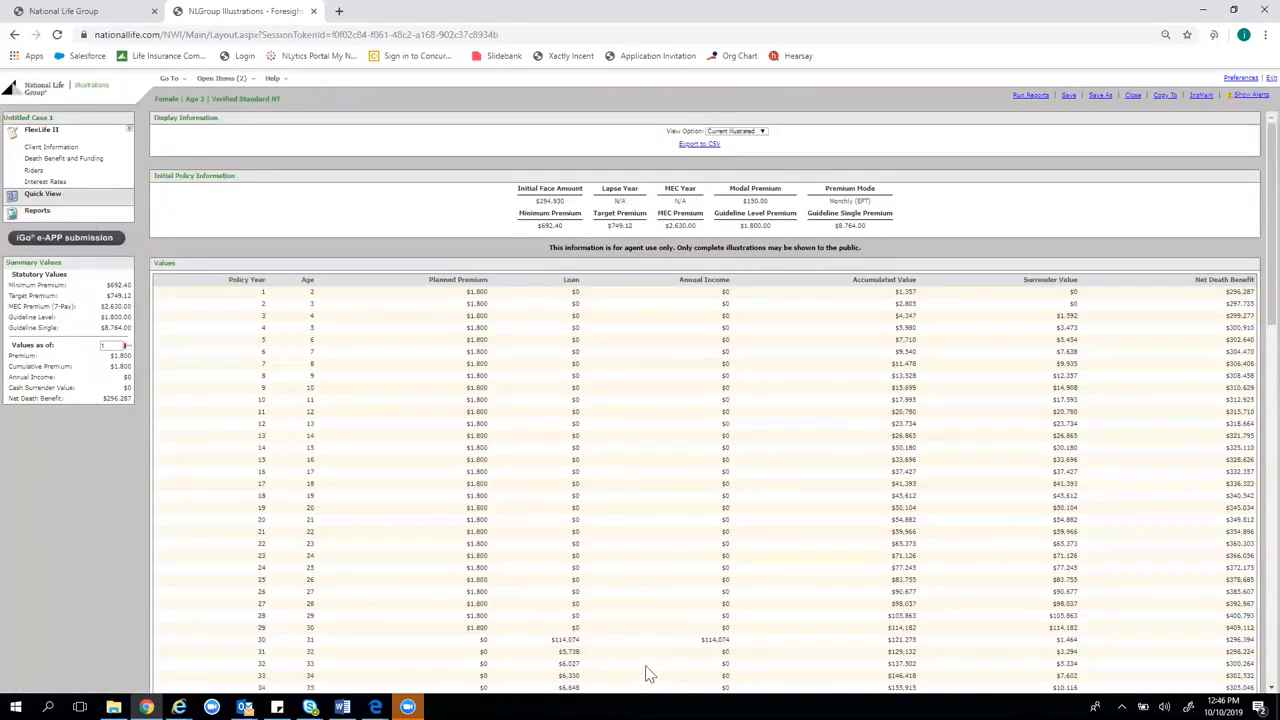
pyautogui.scroll(-1, 646, 673)
pyautogui.doubleClick(737, 551)
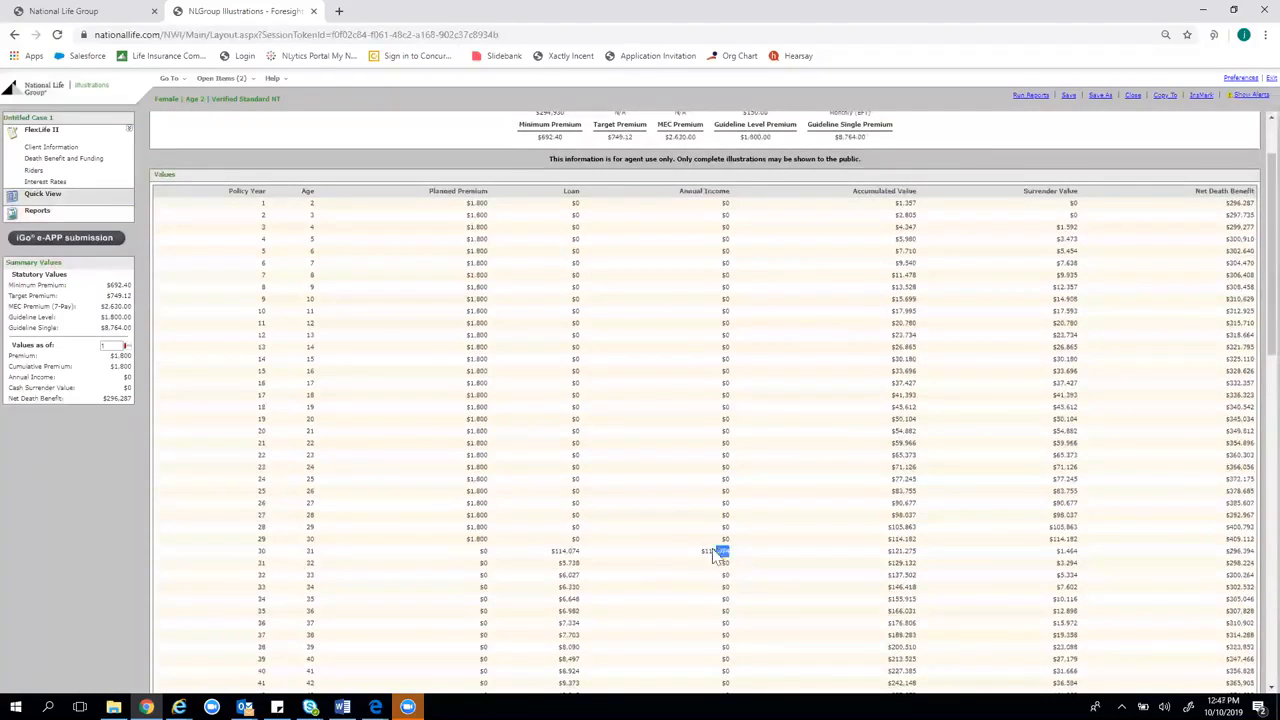
pyautogui.click(780, 548)
# Change the distribution to Specify Amount of $110,000
pyautogui.click(88, 164)
pyautogui.scroll(-1, 900, 400)
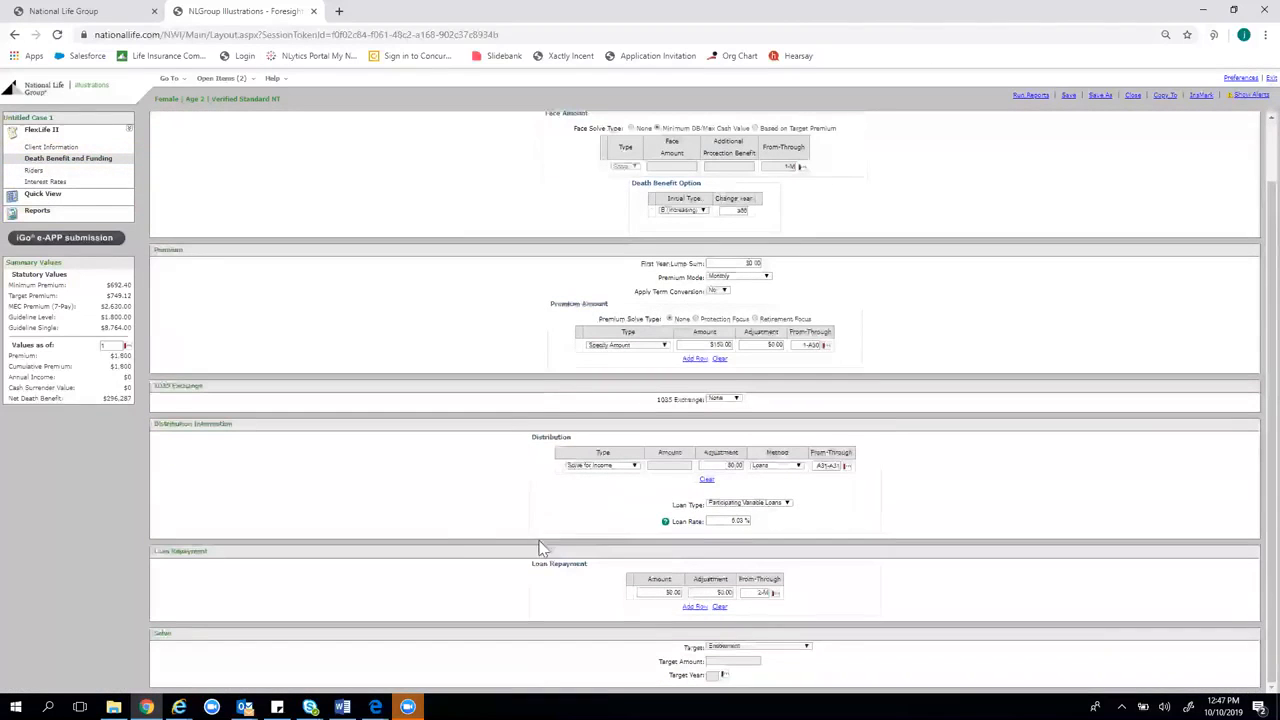
pyautogui.click(598, 466)
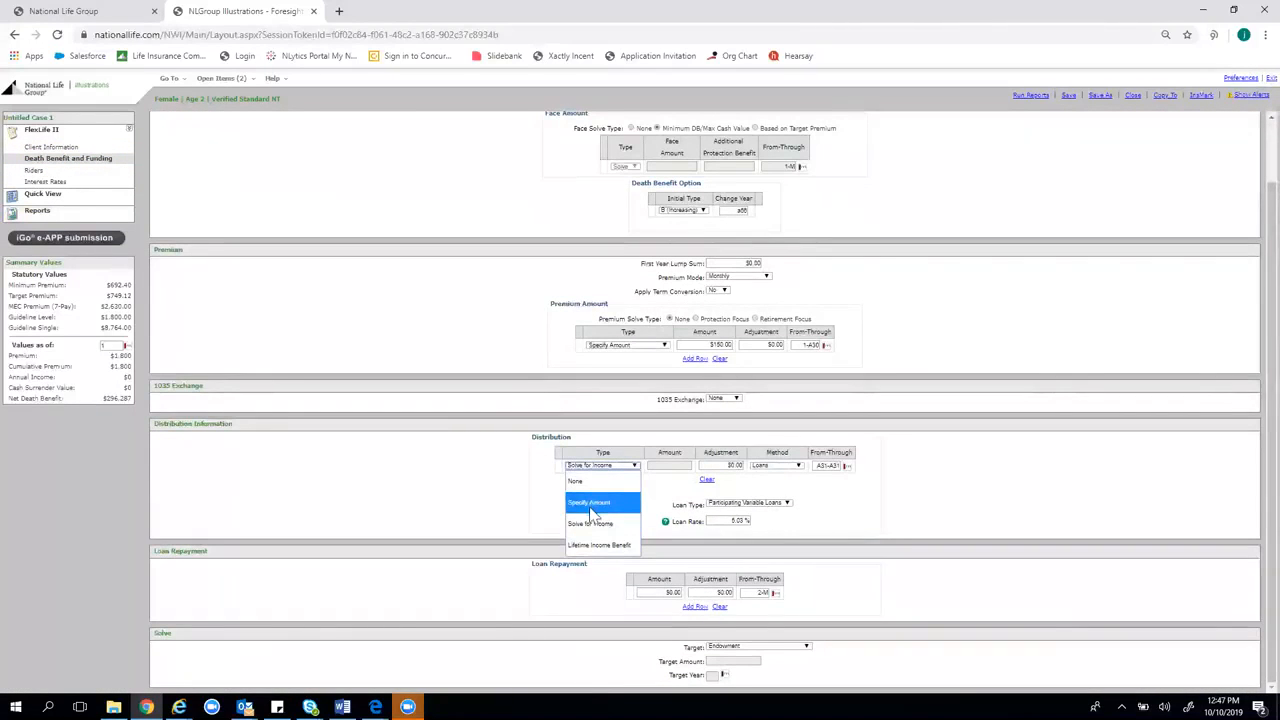
pyautogui.click(608, 500)
pyautogui.click(681, 466)
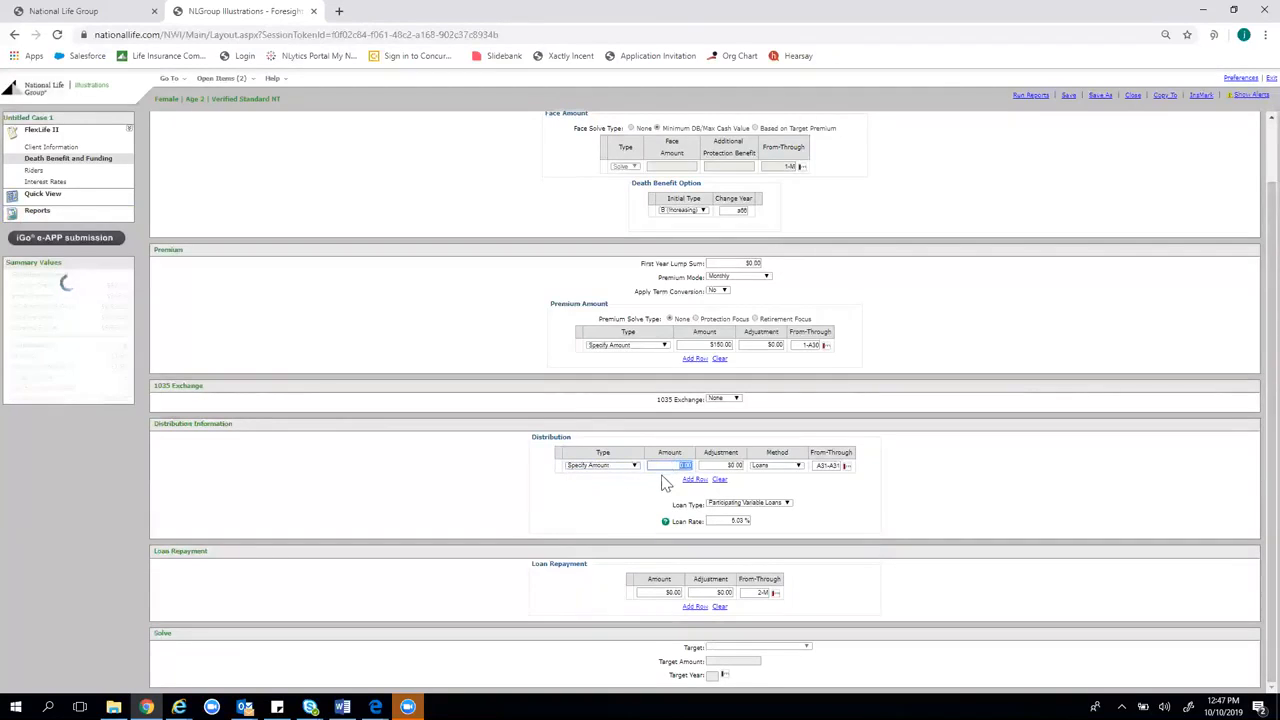
pyautogui.write('110,000')
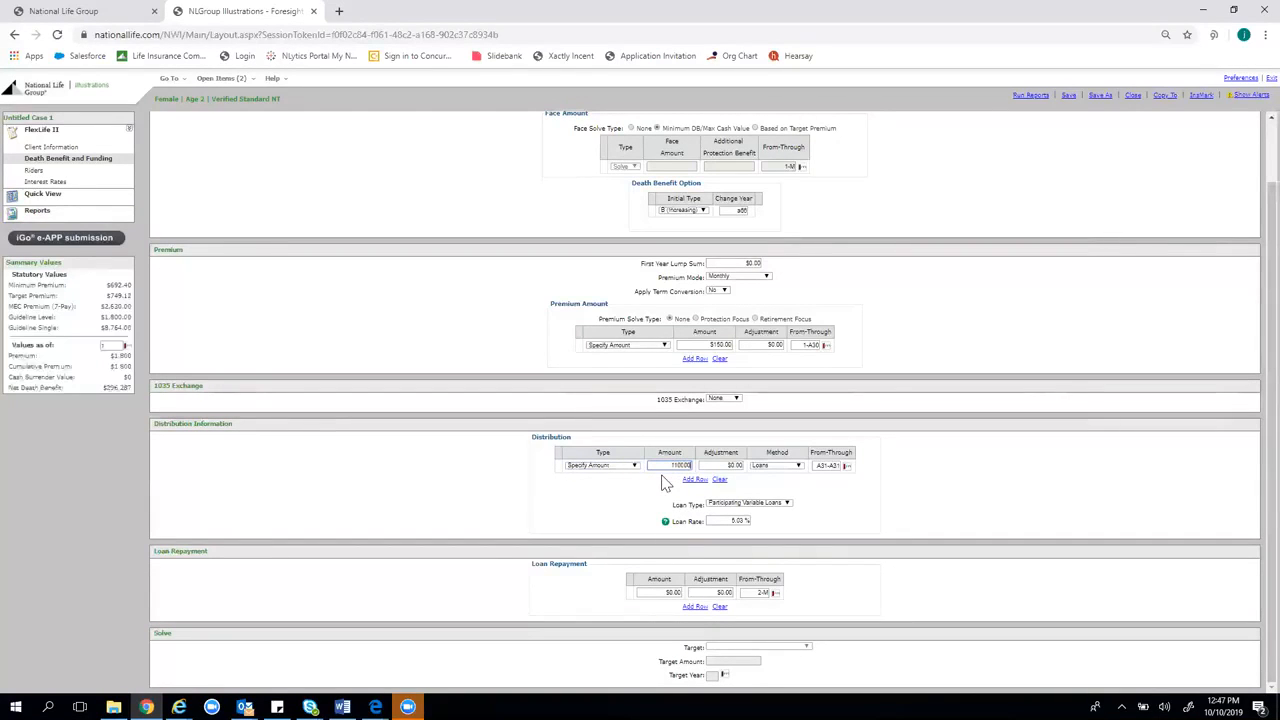
pyautogui.click(1024, 431)
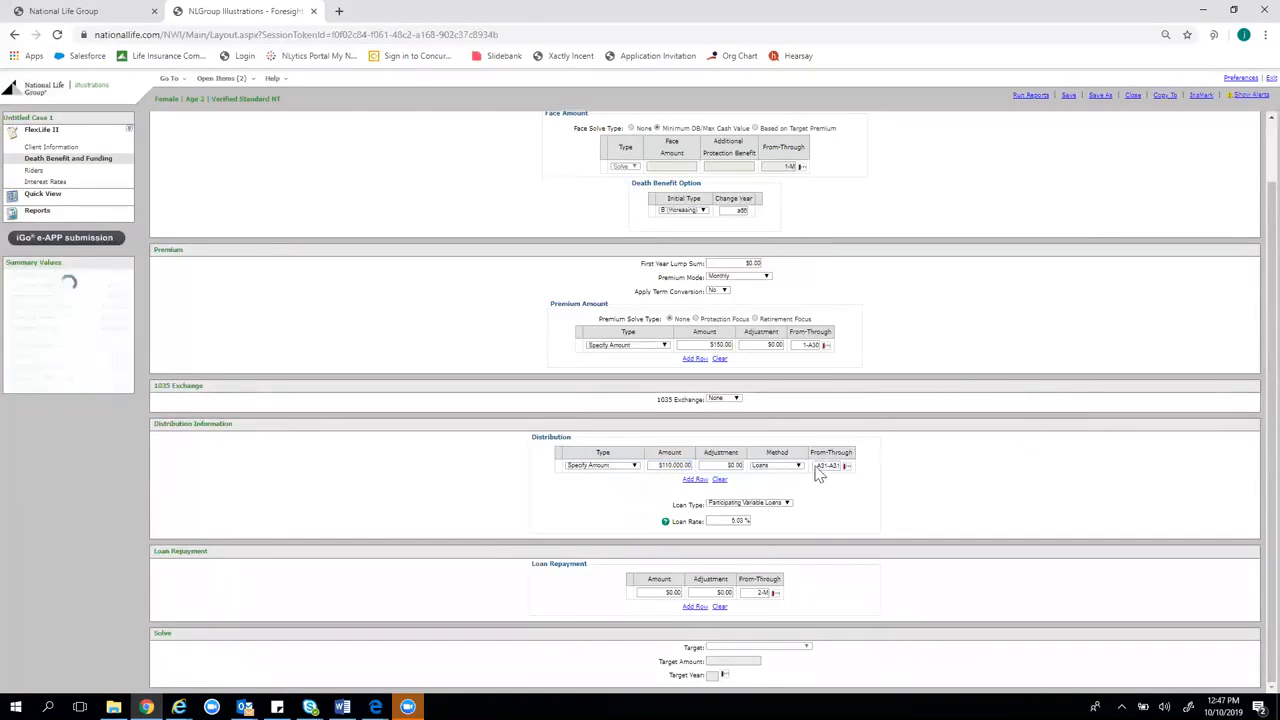
# Add a second premium row specifying $150 for A31-A55
pyautogui.click(695, 359)
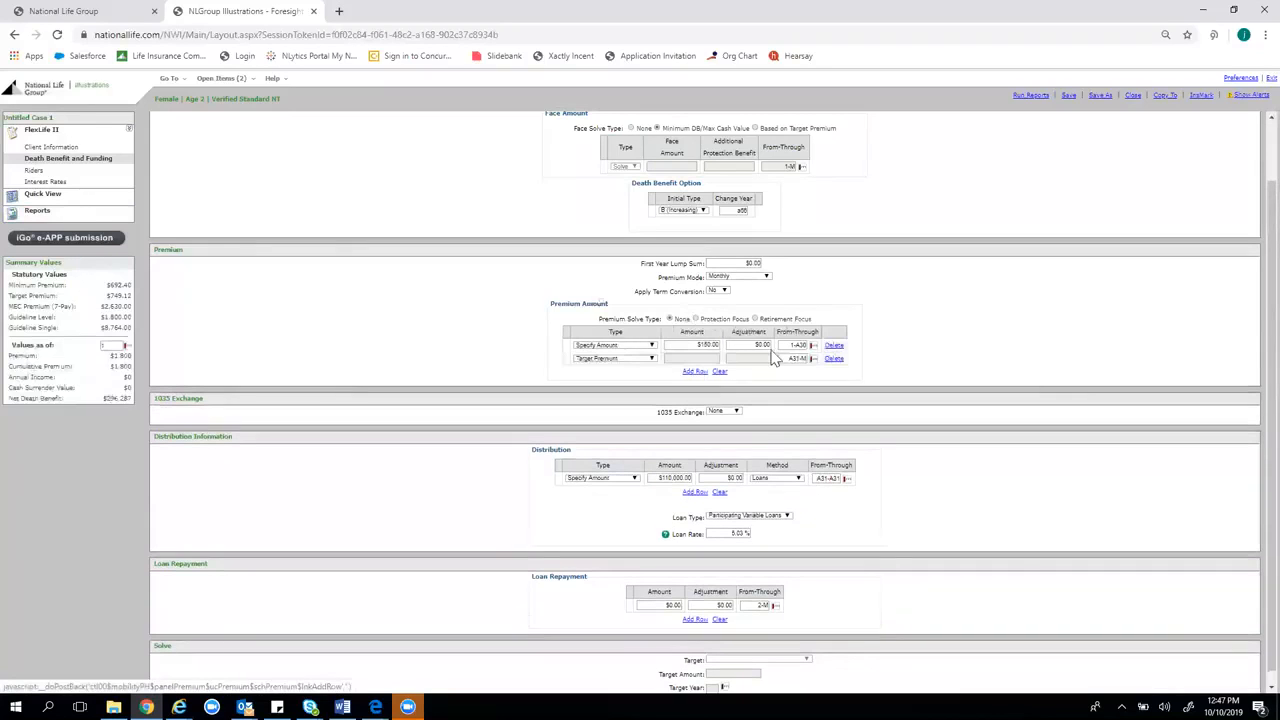
pyautogui.click(651, 359)
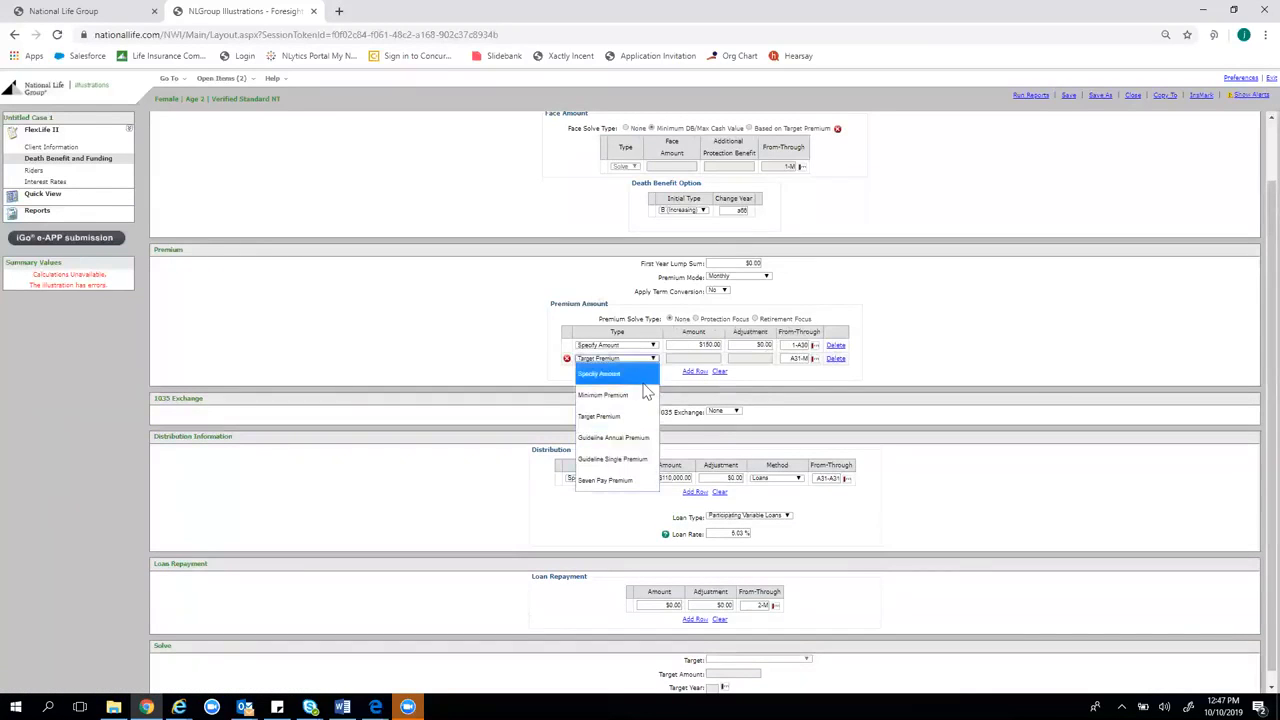
pyautogui.click(645, 373)
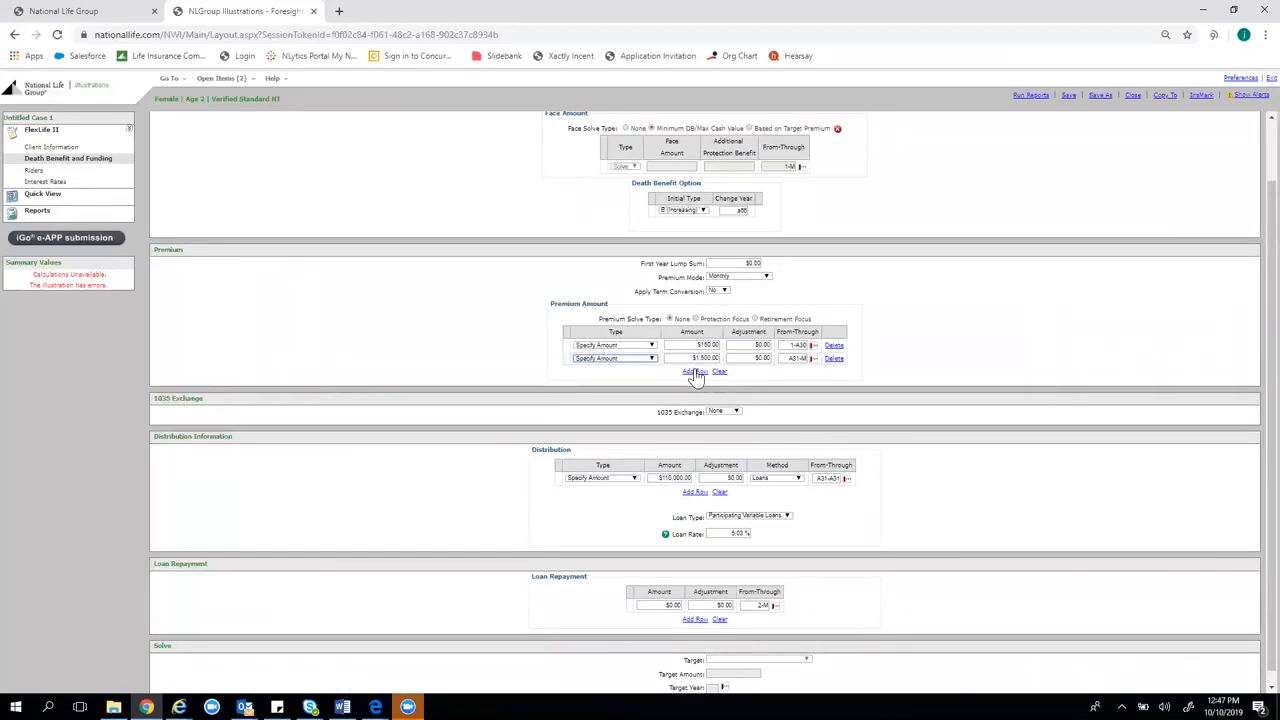
pyautogui.click(700, 358)
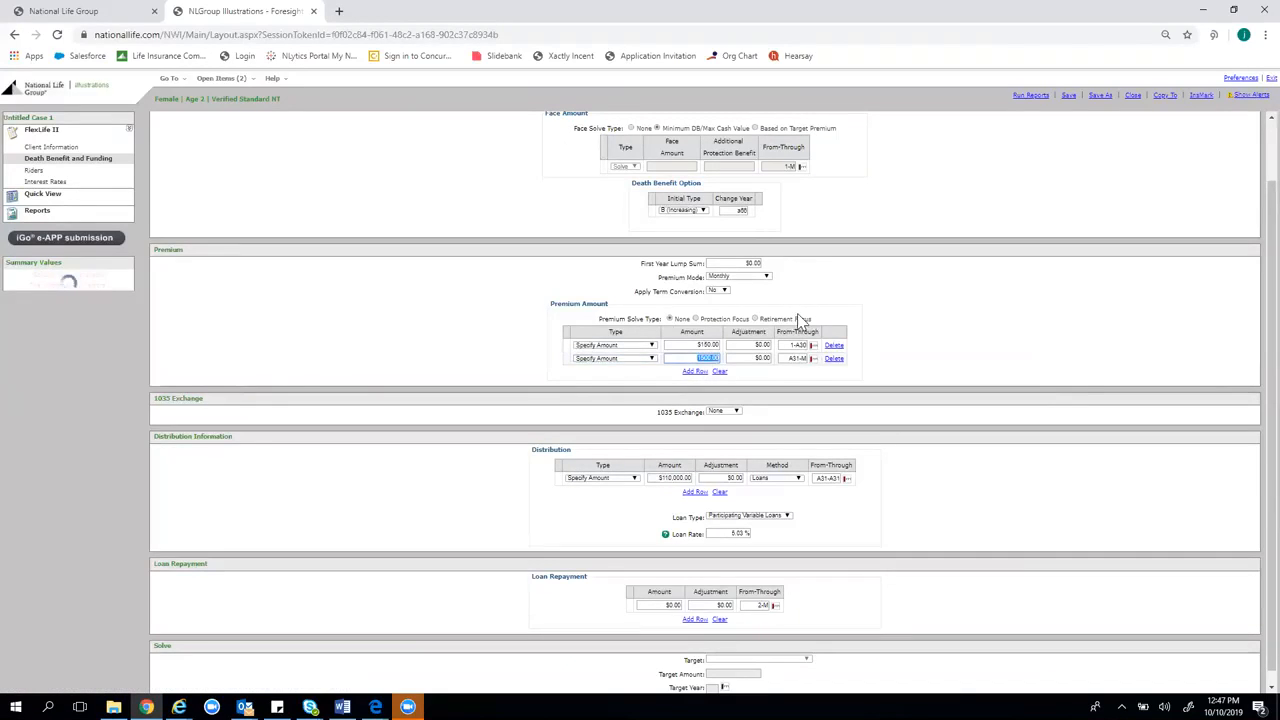
pyautogui.write('150')
pyautogui.click(798, 359)
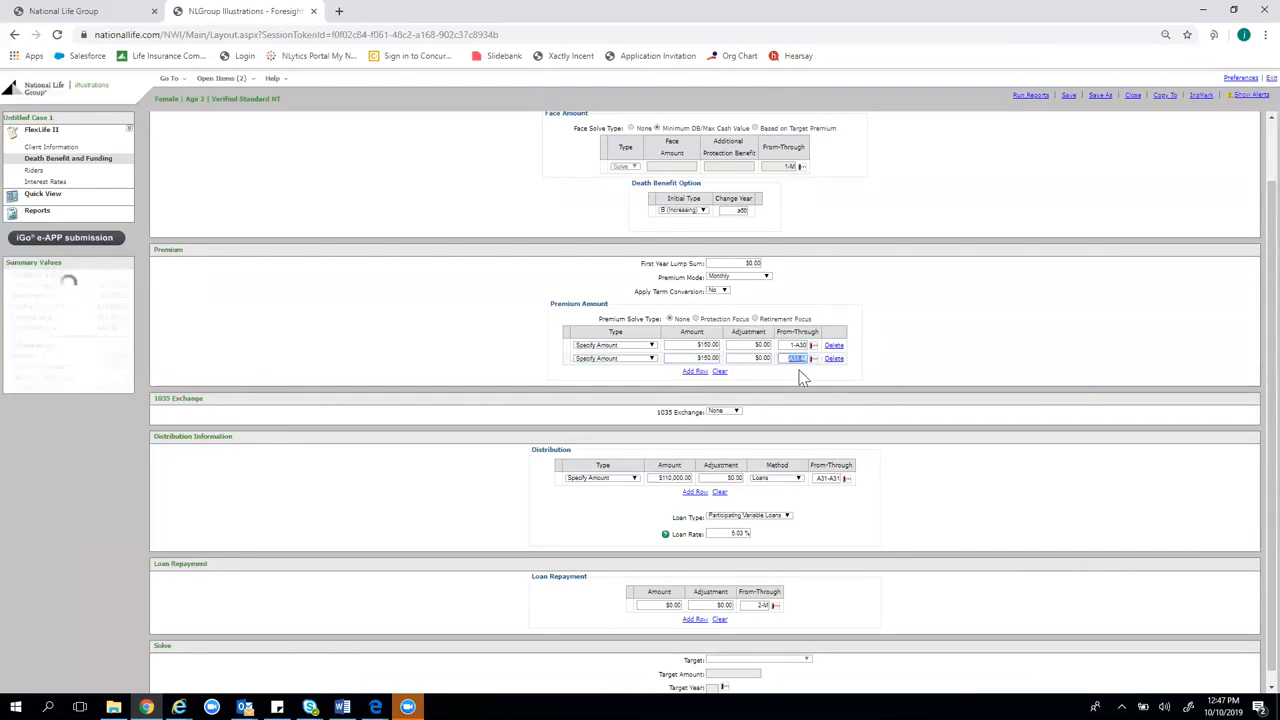
pyautogui.write('A31-A55')
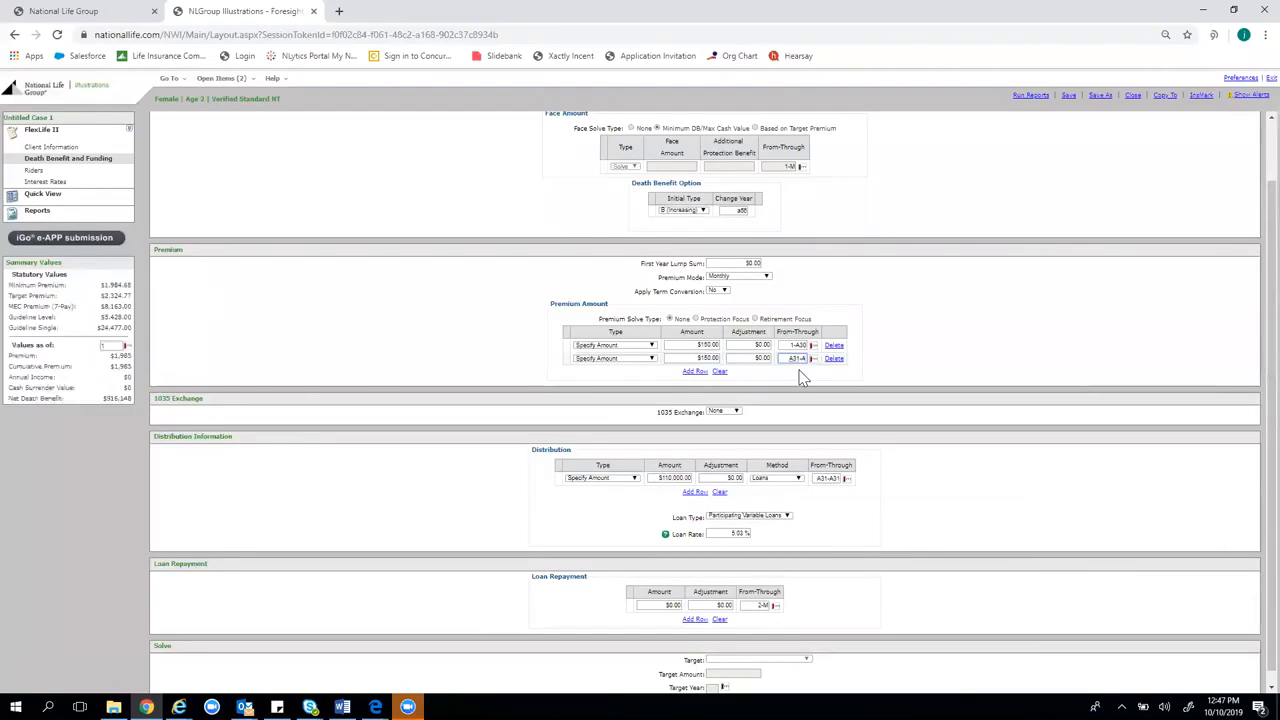
pyautogui.click(694, 492)
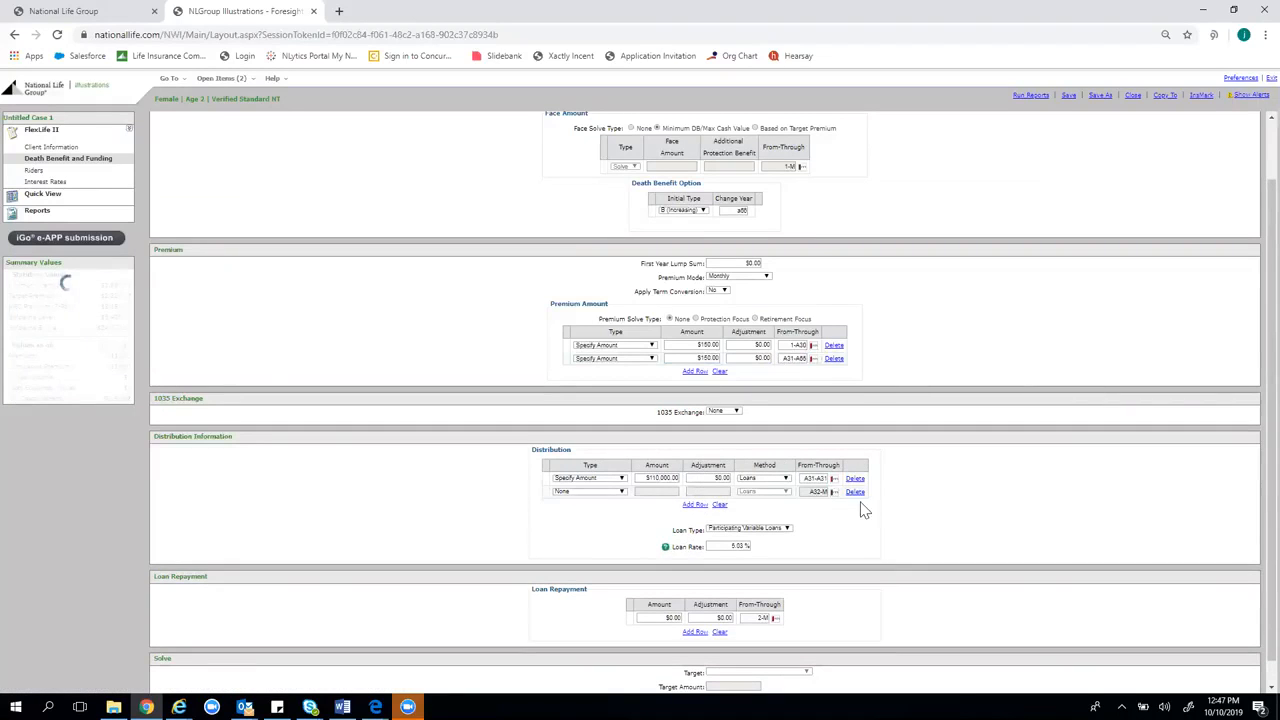
# Make the new distribution Solve for Income from A66, then show the values table
pyautogui.click(585, 492)
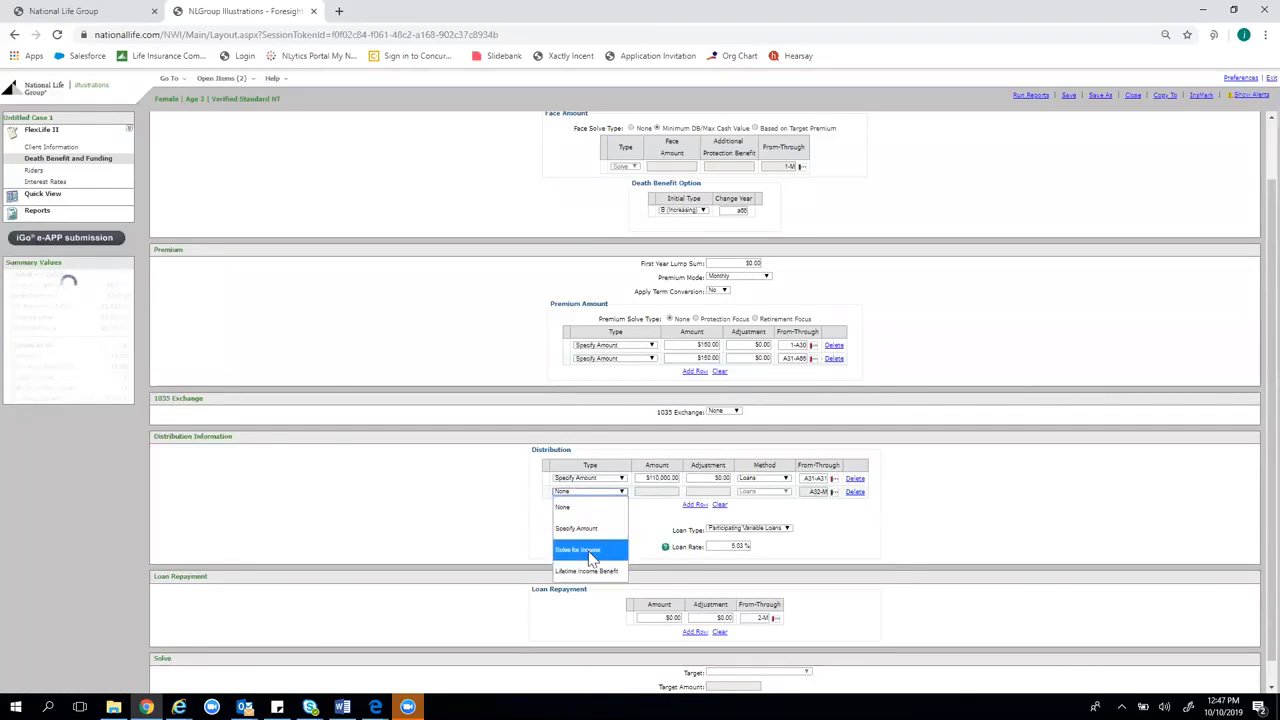
pyautogui.click(590, 570)
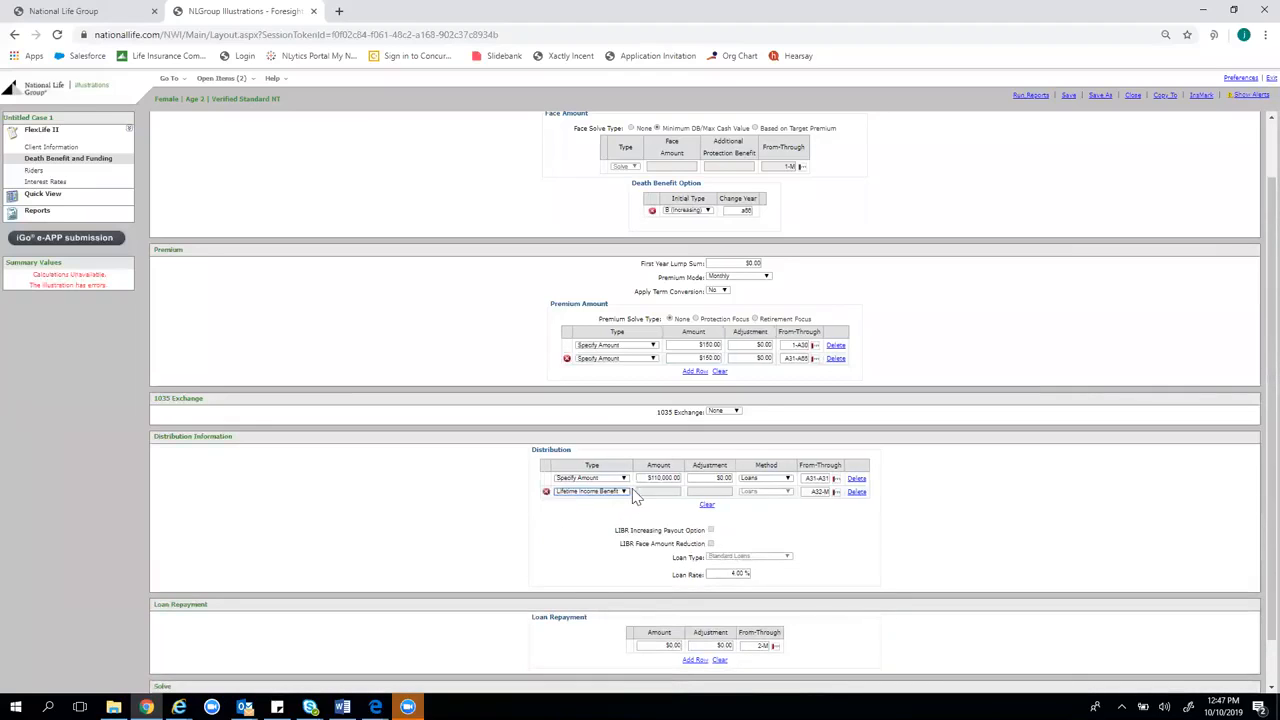
pyautogui.click(616, 494)
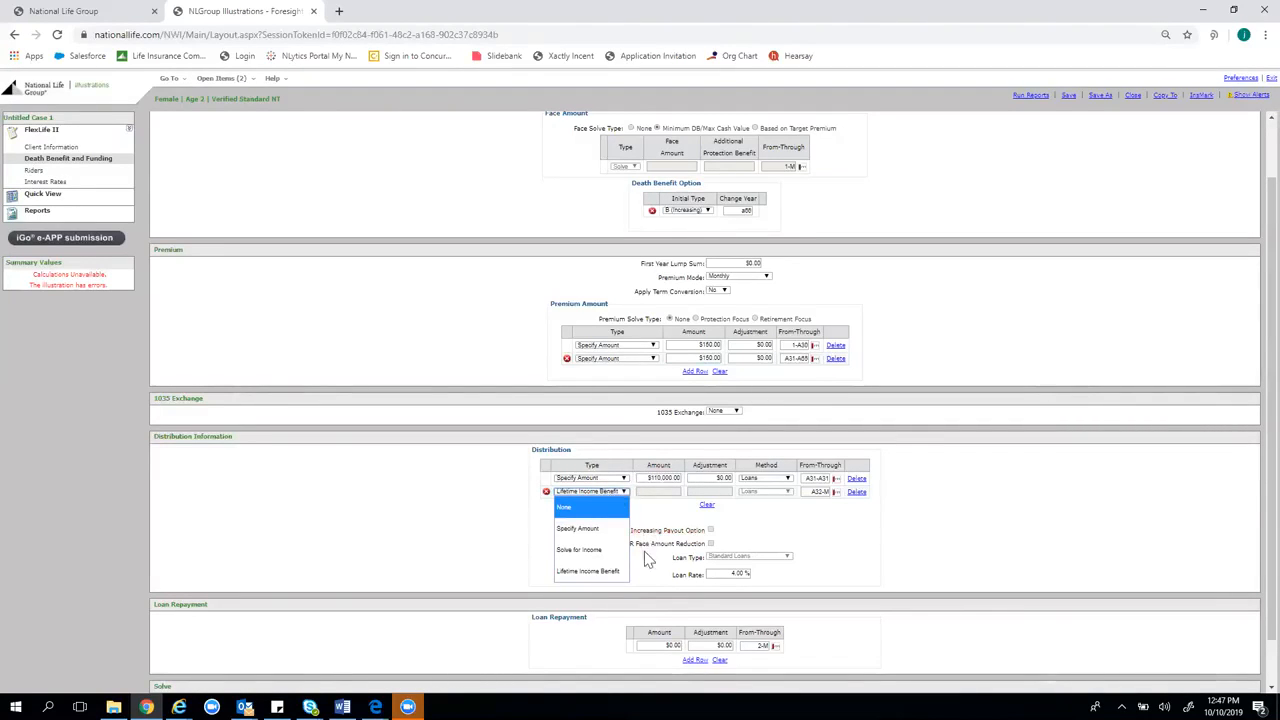
pyautogui.click(578, 551)
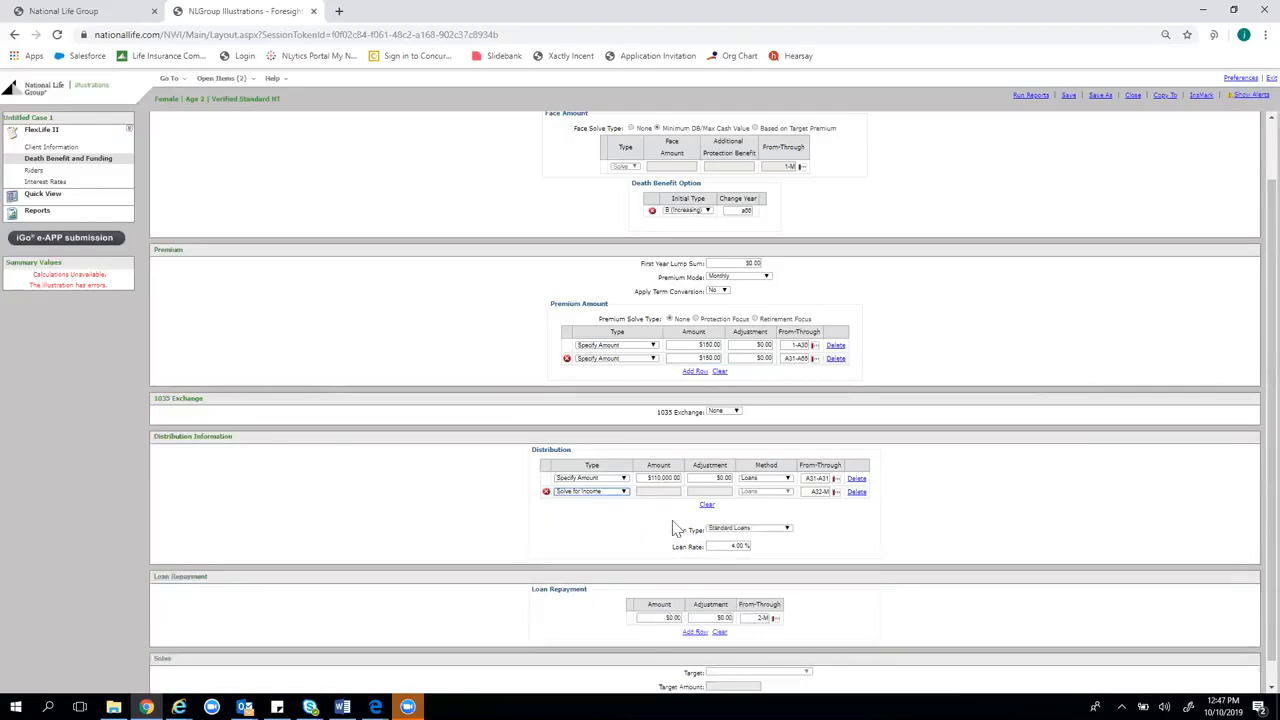
pyautogui.click(818, 491)
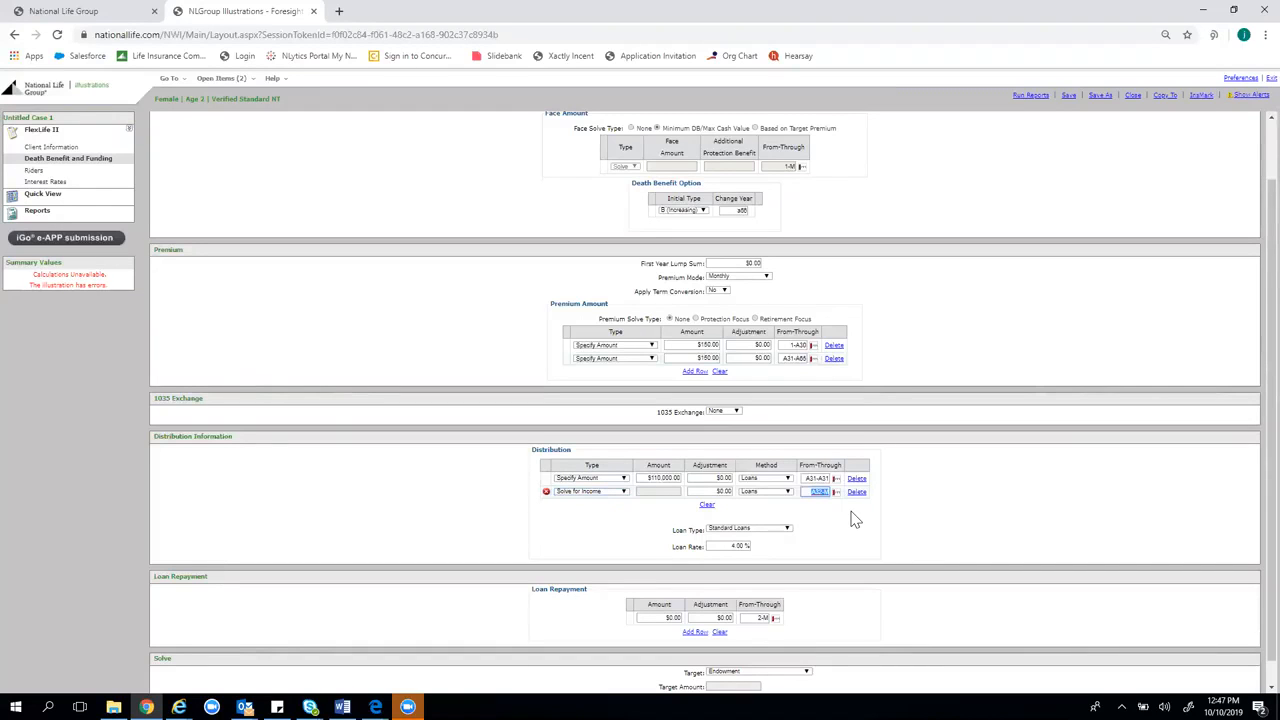
pyautogui.write('a66')
pyautogui.click(1020, 461)
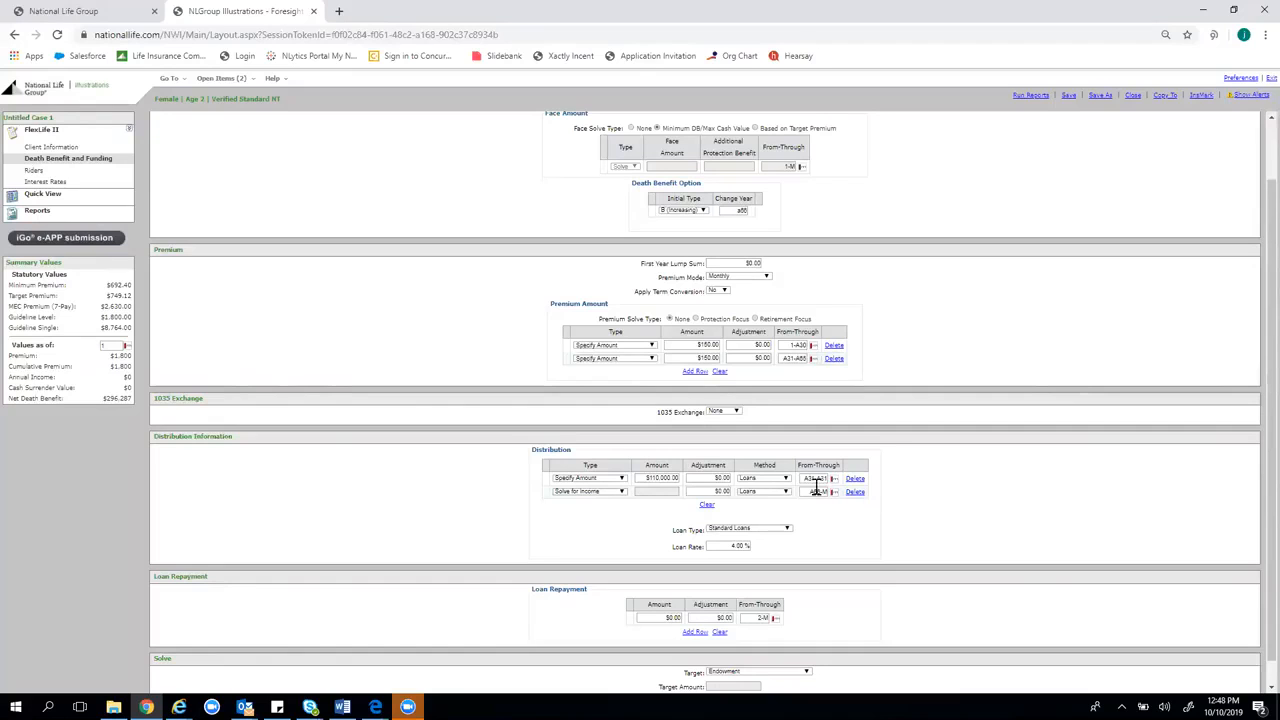
pyautogui.click(99, 198)
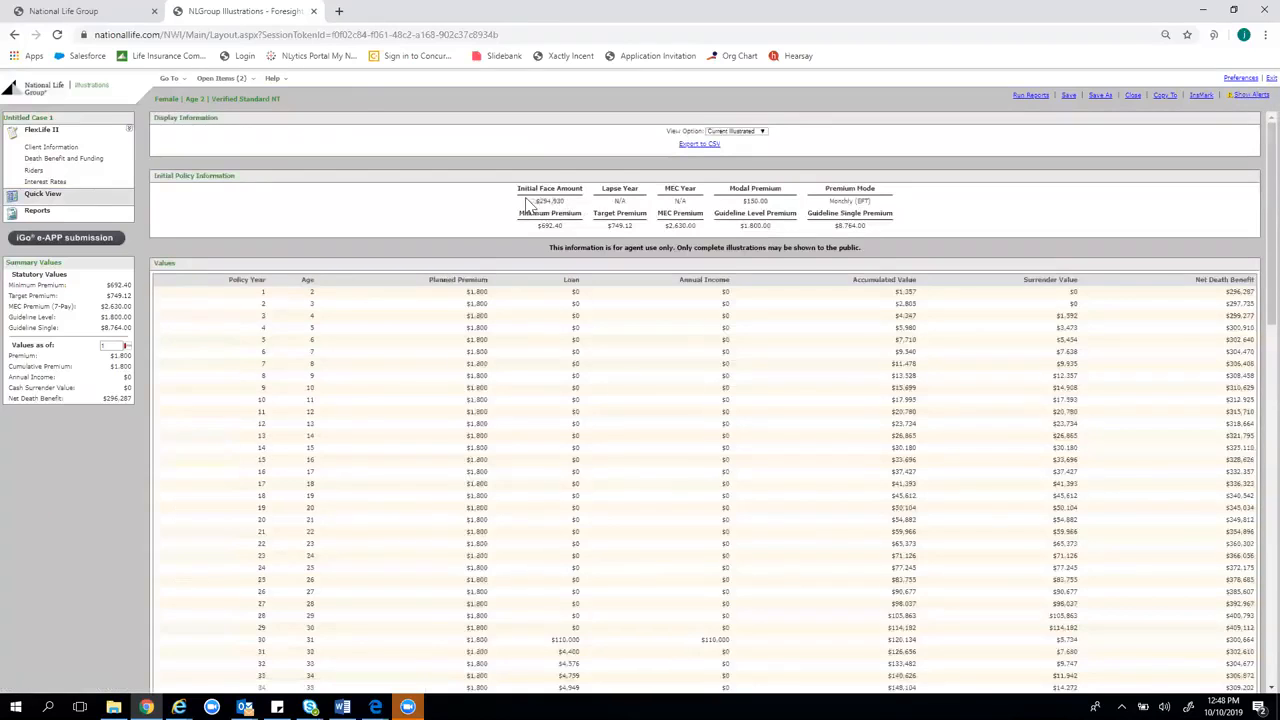
# Highlight the $294,930 initial face amount in the values table
pyautogui.moveTo(527, 201); pyautogui.dragTo(578, 206)
pyautogui.click(300, 303)
pyautogui.scroll(-4, 476, 349)
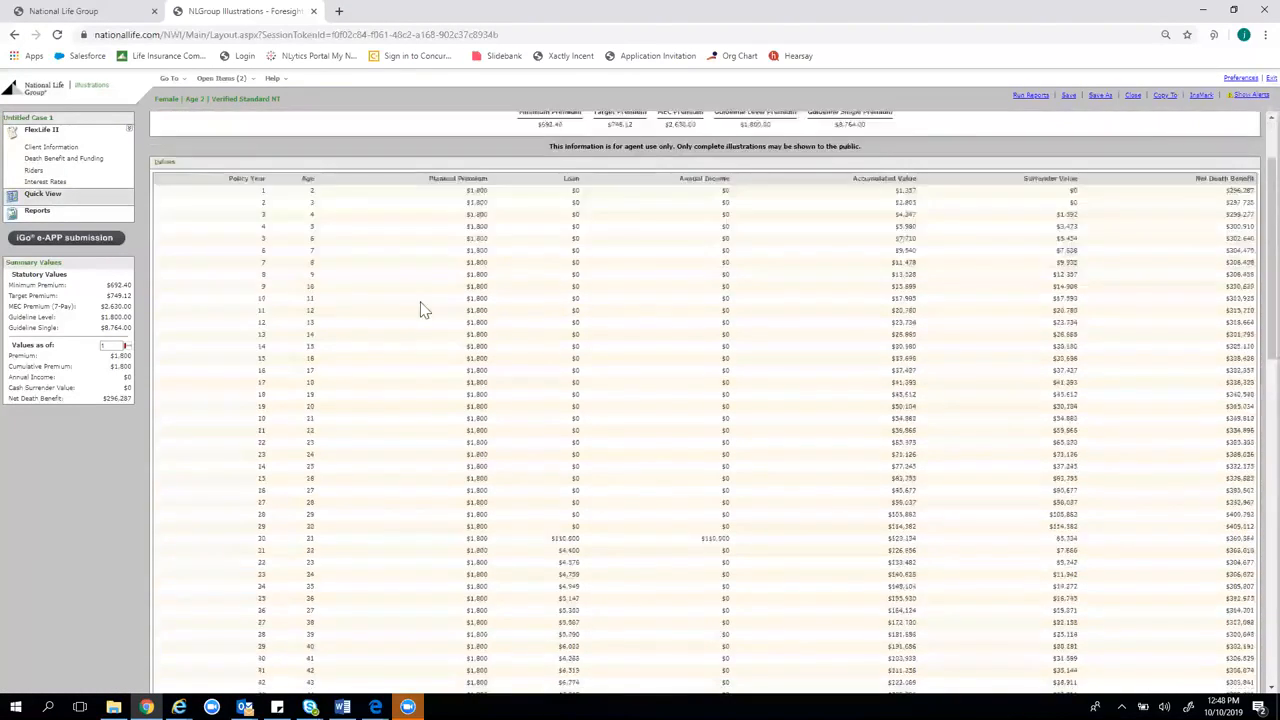
# Highlight the $110,000 year-30 loan, zero income in years 31–32, and growing loan balances
pyautogui.moveTo(755, 377); pyautogui.dragTo(686, 377)
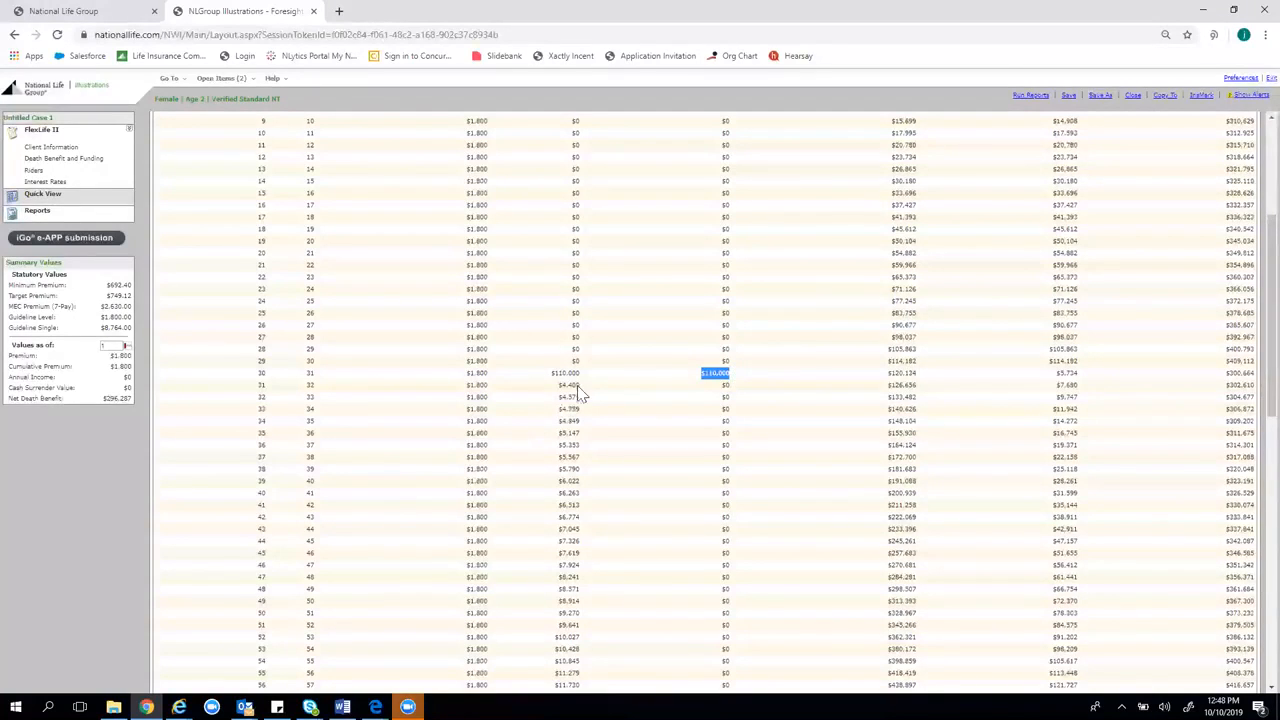
pyautogui.moveTo(722, 388)
pyautogui.mouseDown()
pyautogui.moveTo(719, 418)
pyautogui.moveTo(737, 420)
pyautogui.moveTo(719, 448)
pyautogui.moveTo(737, 456)
pyautogui.moveTo(738, 400)
pyautogui.mouseUp()
pyautogui.click(570, 456)
pyautogui.moveTo(580, 399); pyautogui.dragTo(565, 438)
pyautogui.scroll(-3, 585, 463)
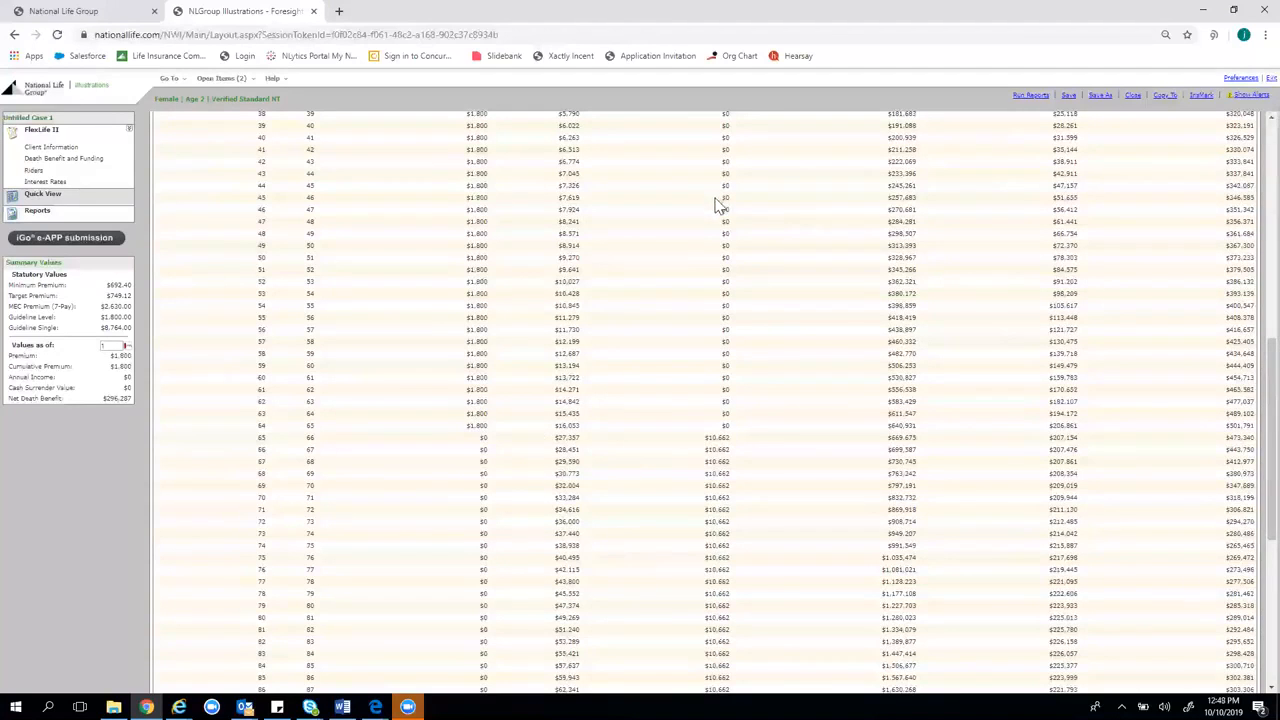
pyautogui.scroll(3, 718, 205)
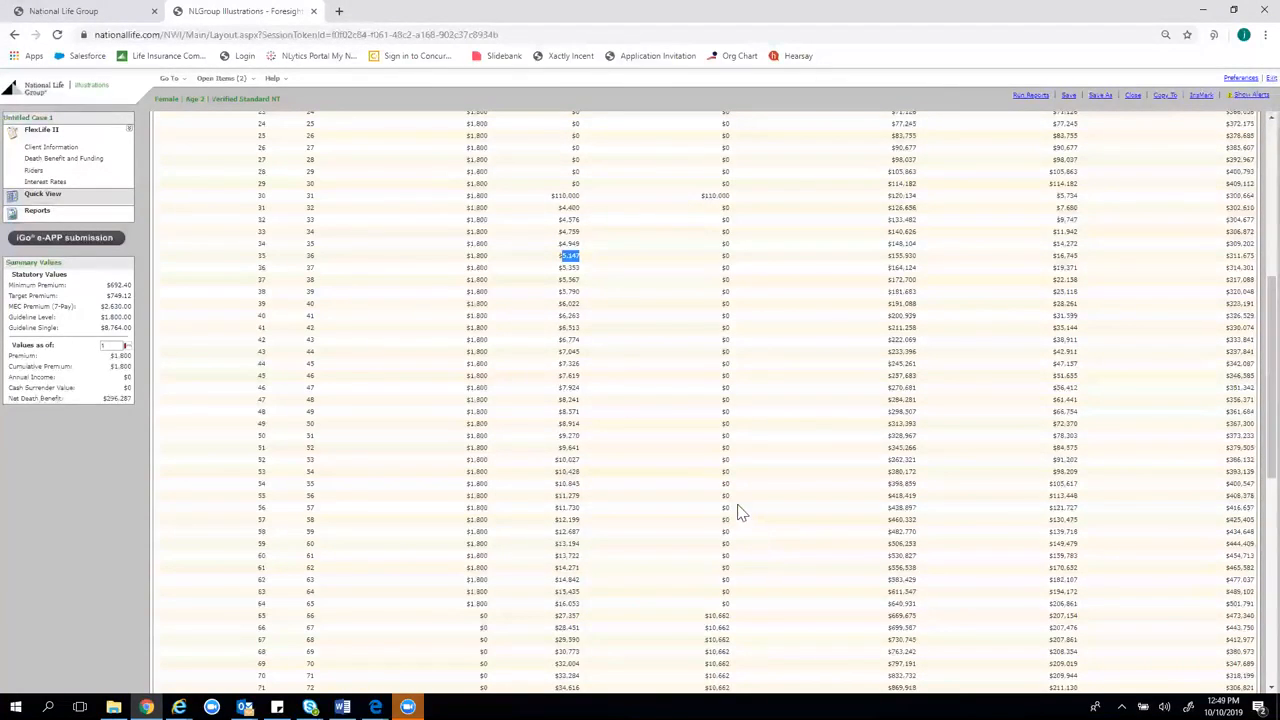
pyautogui.scroll(3, 752, 405)
pyautogui.scroll(5, 752, 398)
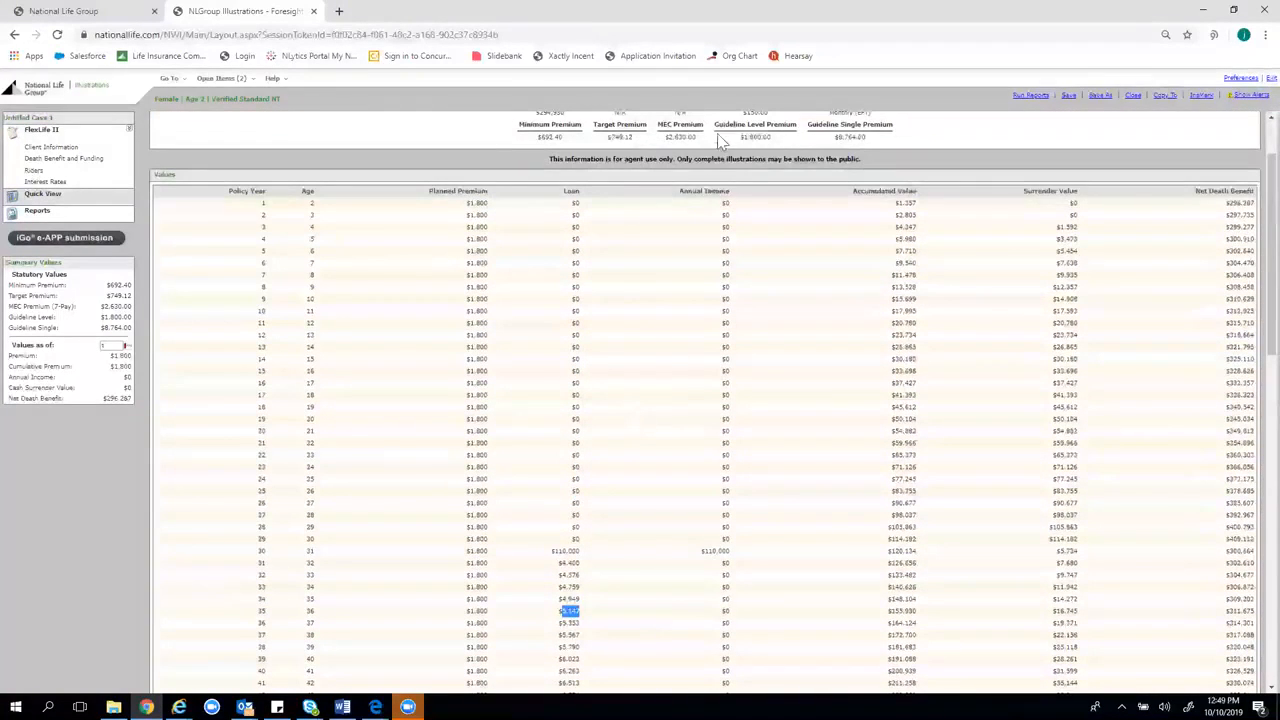
pyautogui.moveTo(556, 551); pyautogui.dragTo(737, 558)
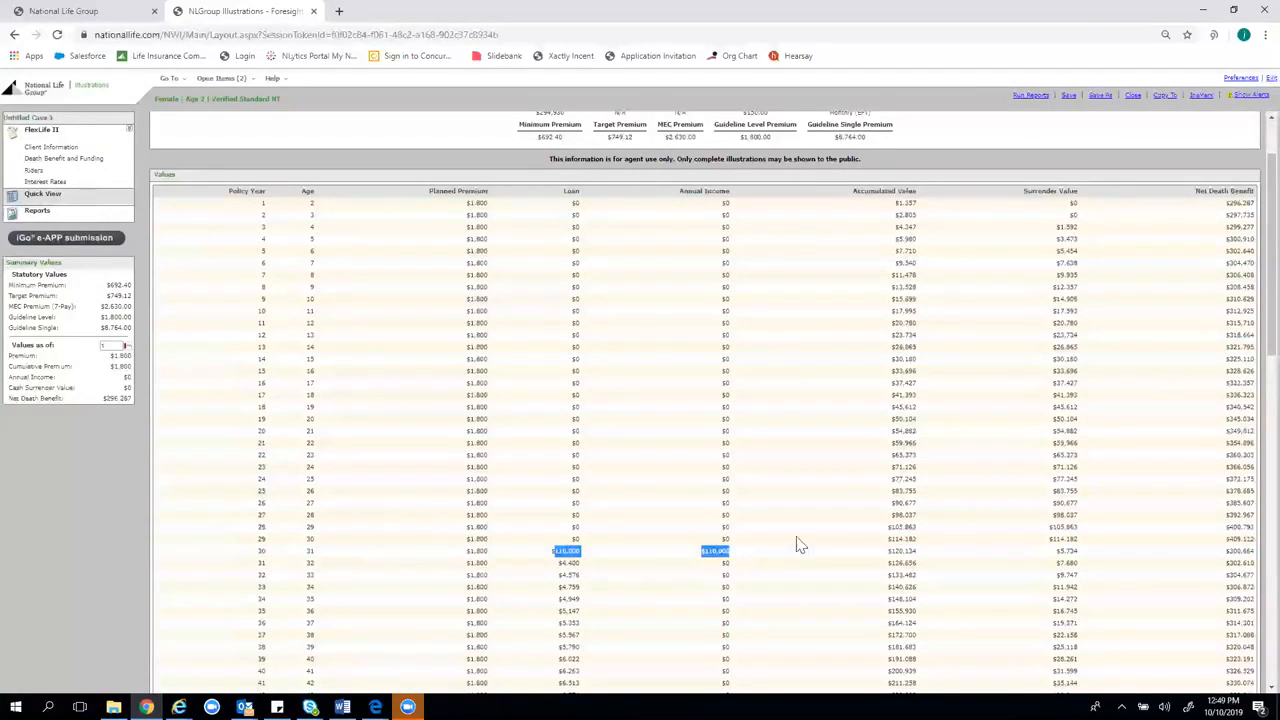
pyautogui.scroll(-1, 752, 525)
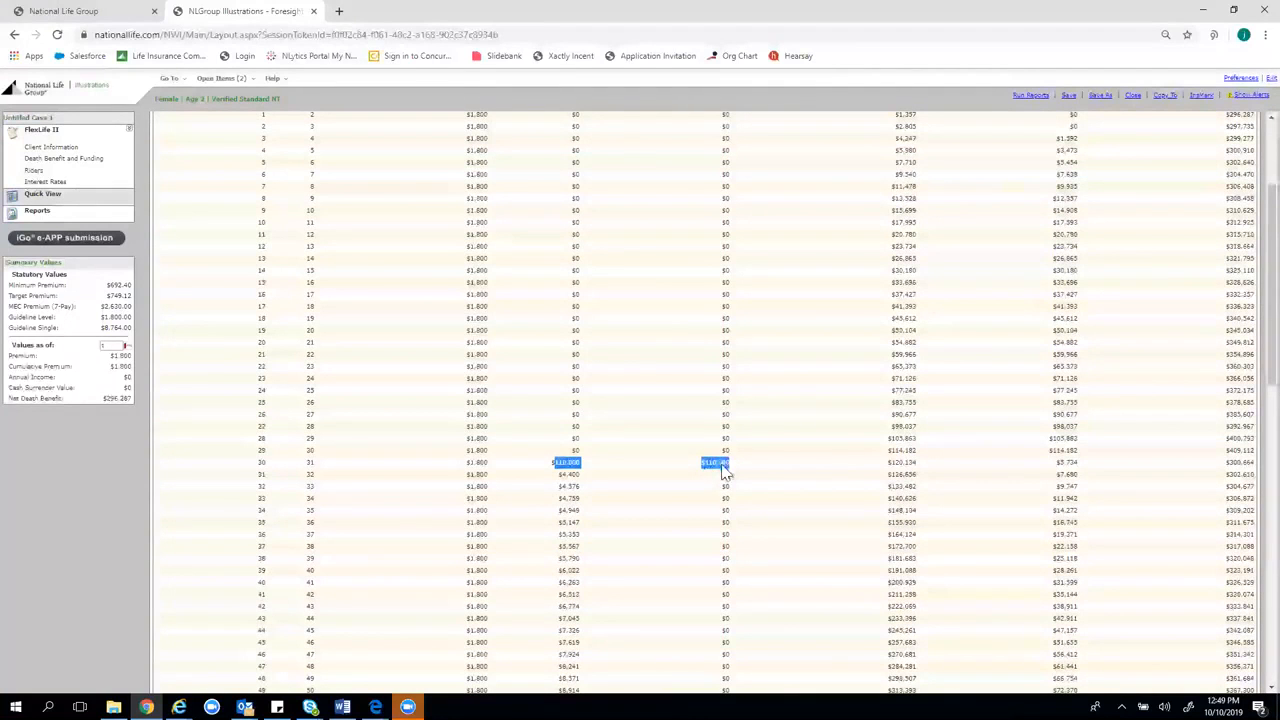
pyautogui.scroll(-1, 714, 520)
pyautogui.scroll(-1, 705, 590)
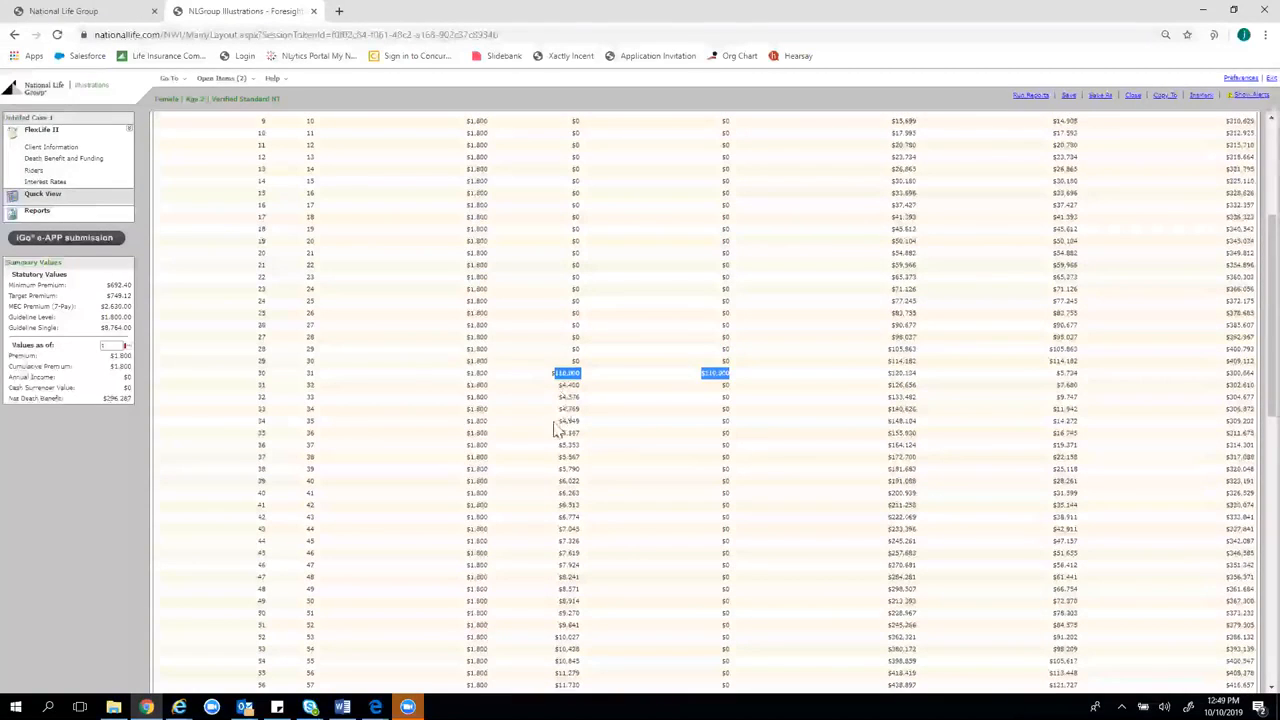
pyautogui.click(564, 421)
pyautogui.click(565, 435)
pyautogui.click(566, 445)
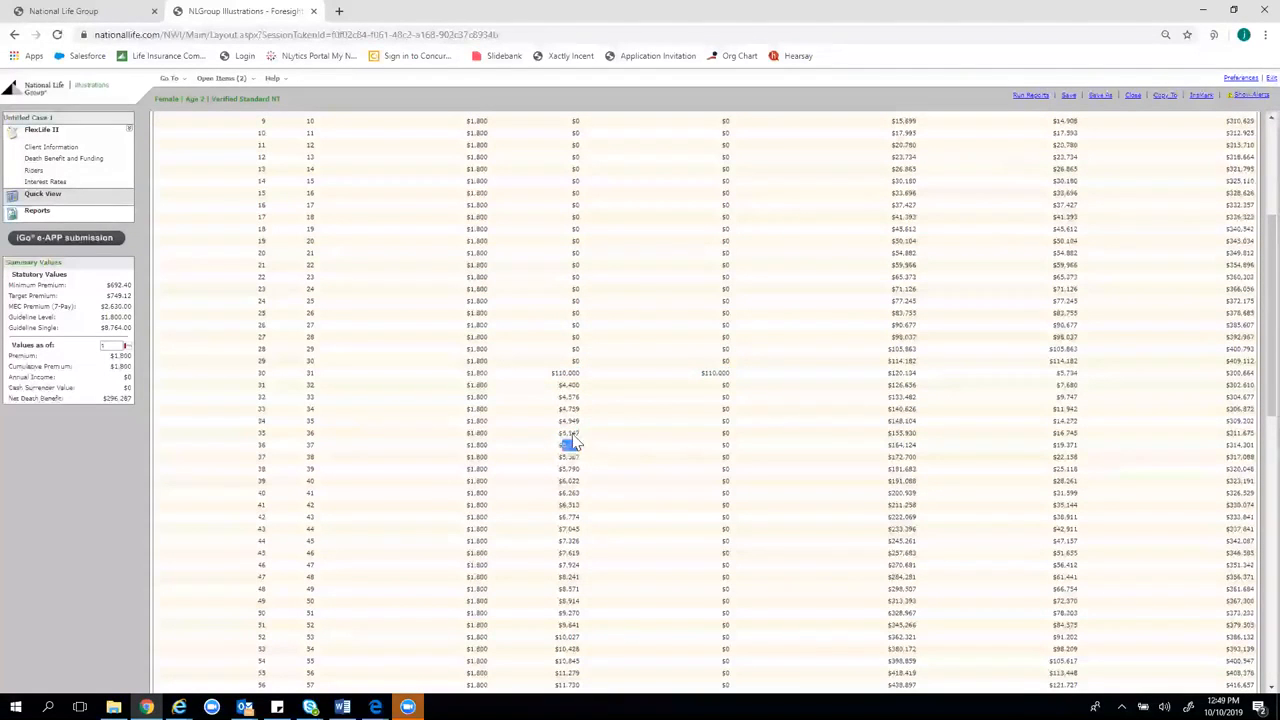
pyautogui.click(726, 398)
pyautogui.click(727, 409)
pyautogui.click(726, 433)
pyautogui.click(724, 446)
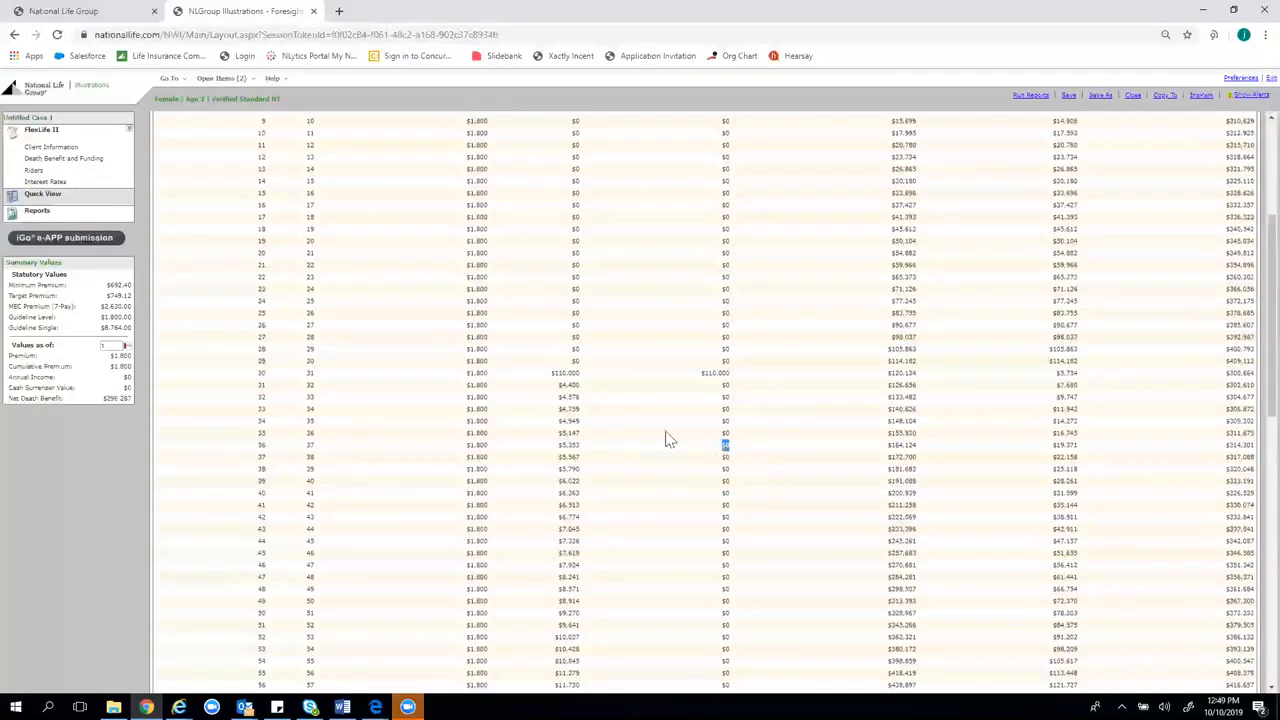
pyautogui.click(567, 446)
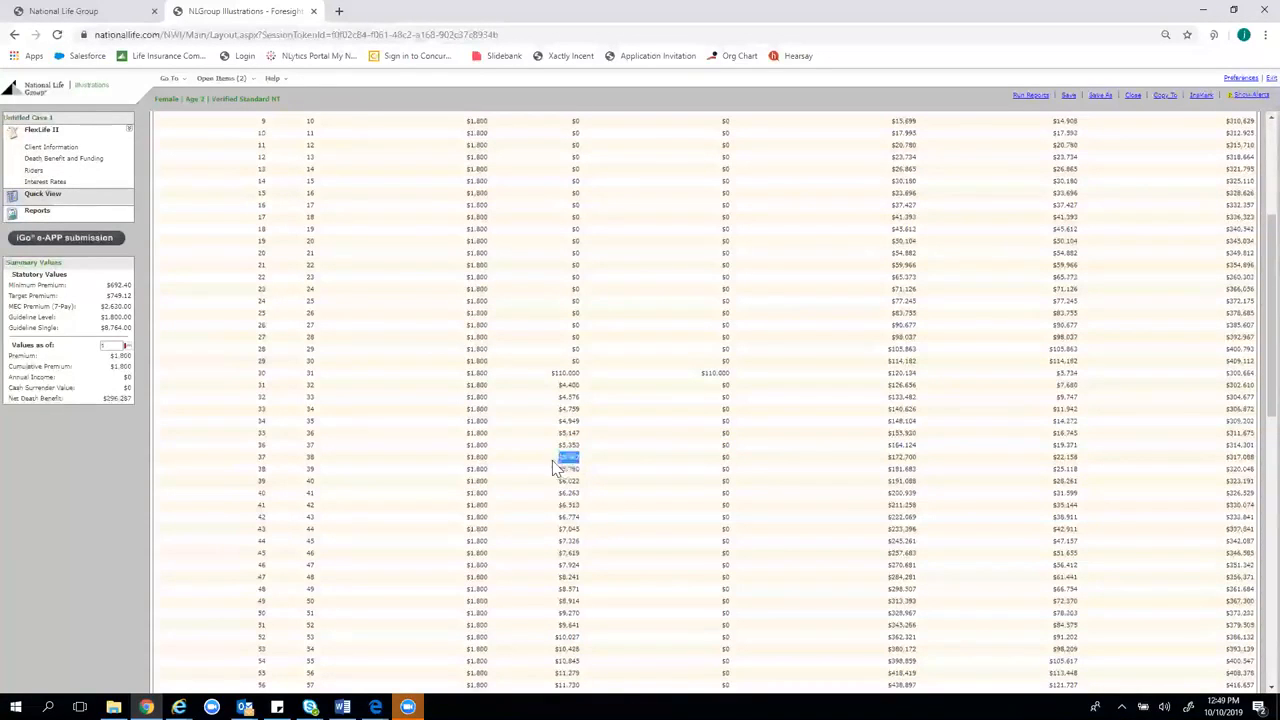
pyautogui.click(568, 457)
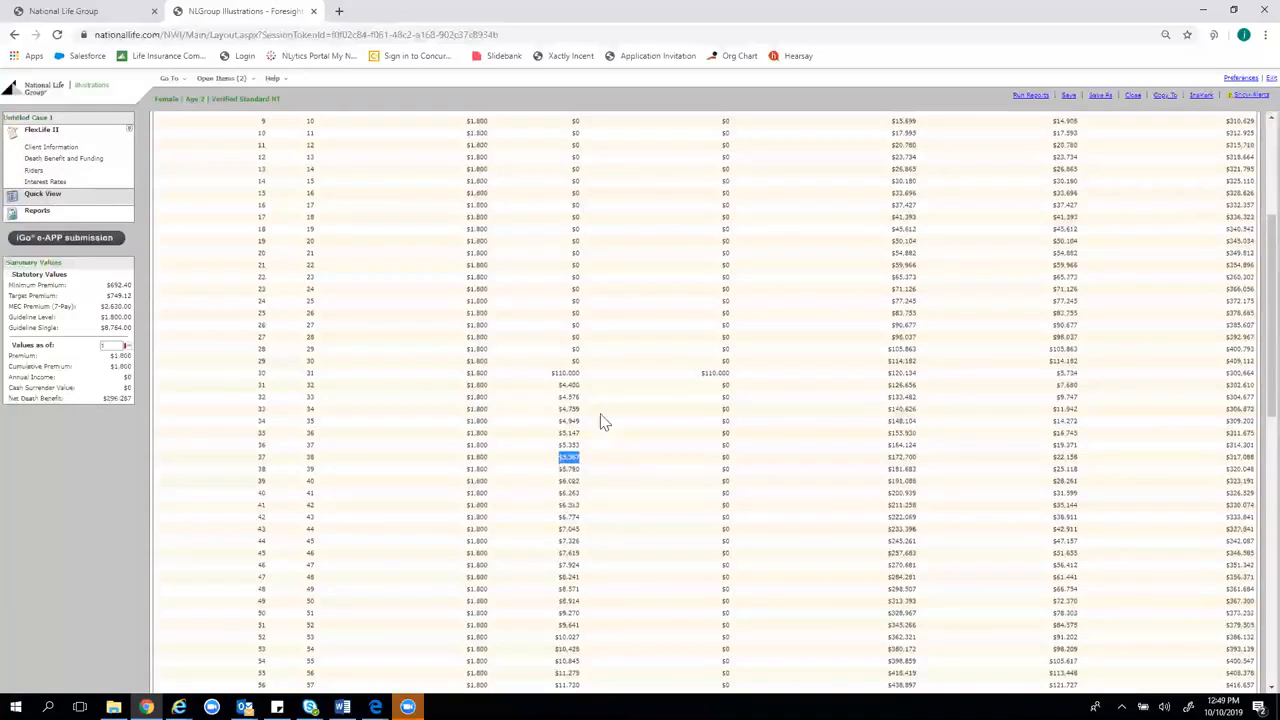
pyautogui.click(558, 373)
pyautogui.moveTo(735, 387); pyautogui.dragTo(712, 495)
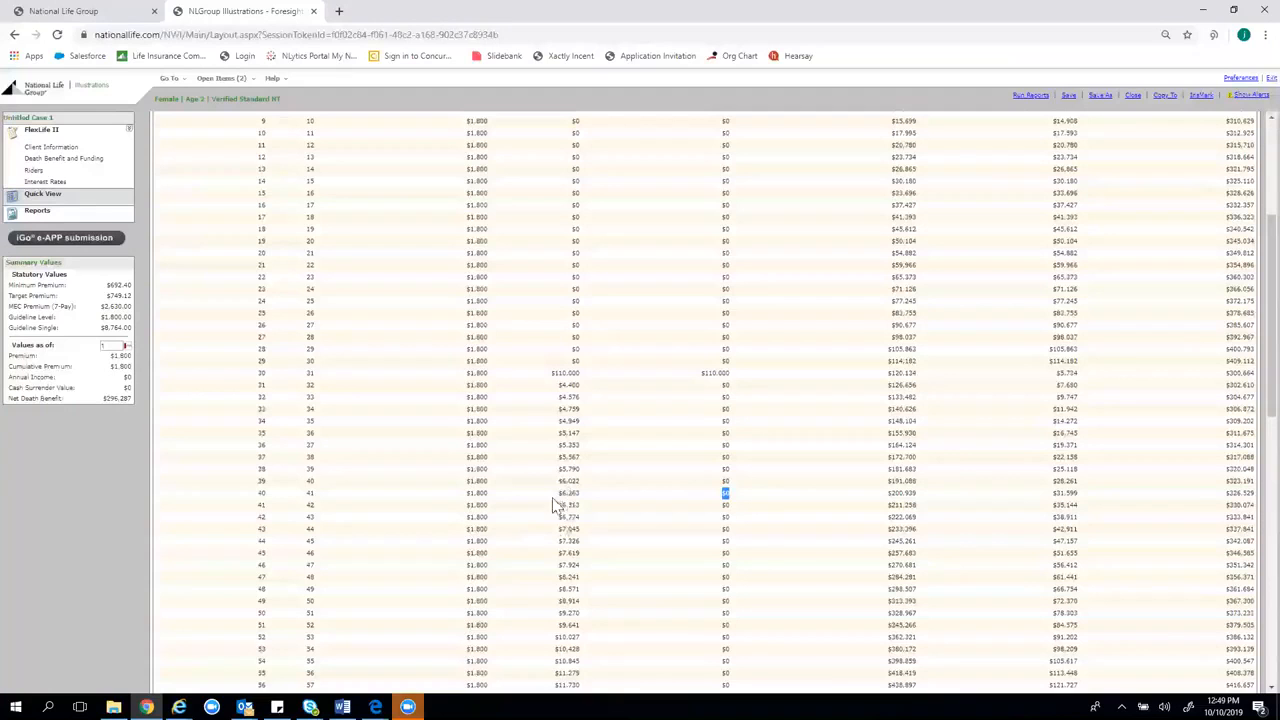
pyautogui.scroll(-3, 757, 331)
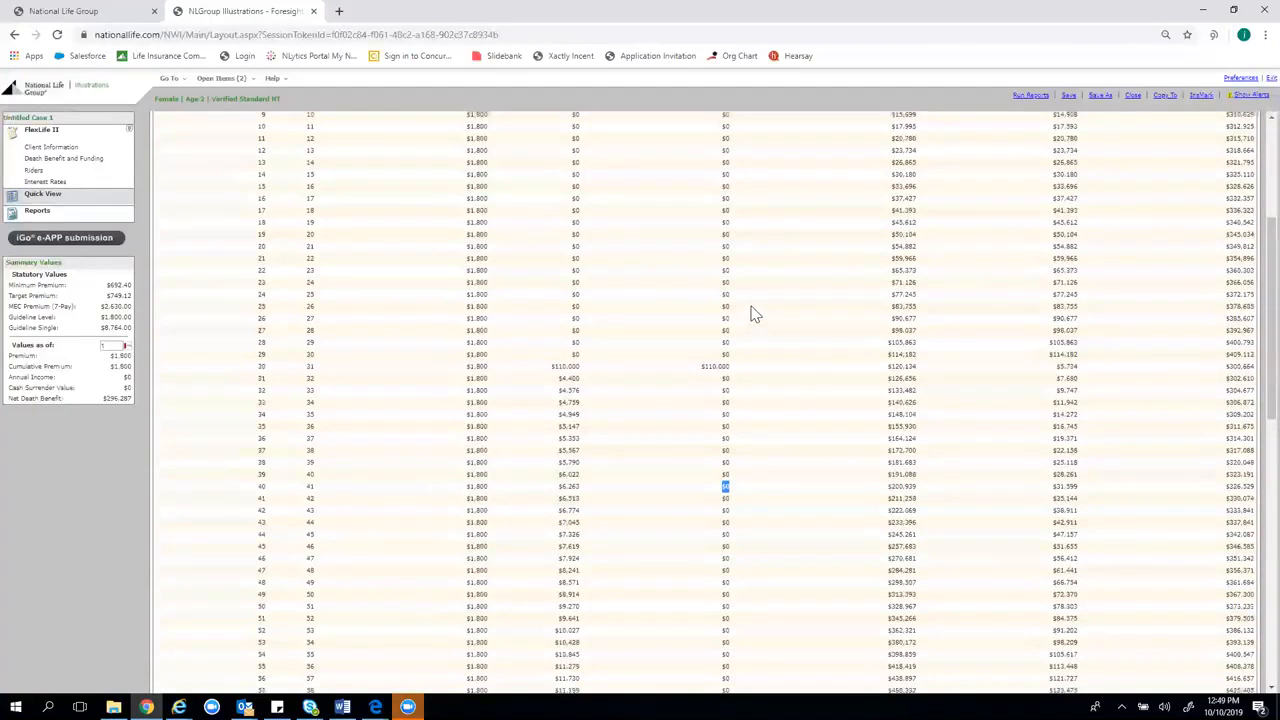
pyautogui.scroll(-2, 762, 505)
pyautogui.moveTo(706, 527); pyautogui.dragTo(783, 533)
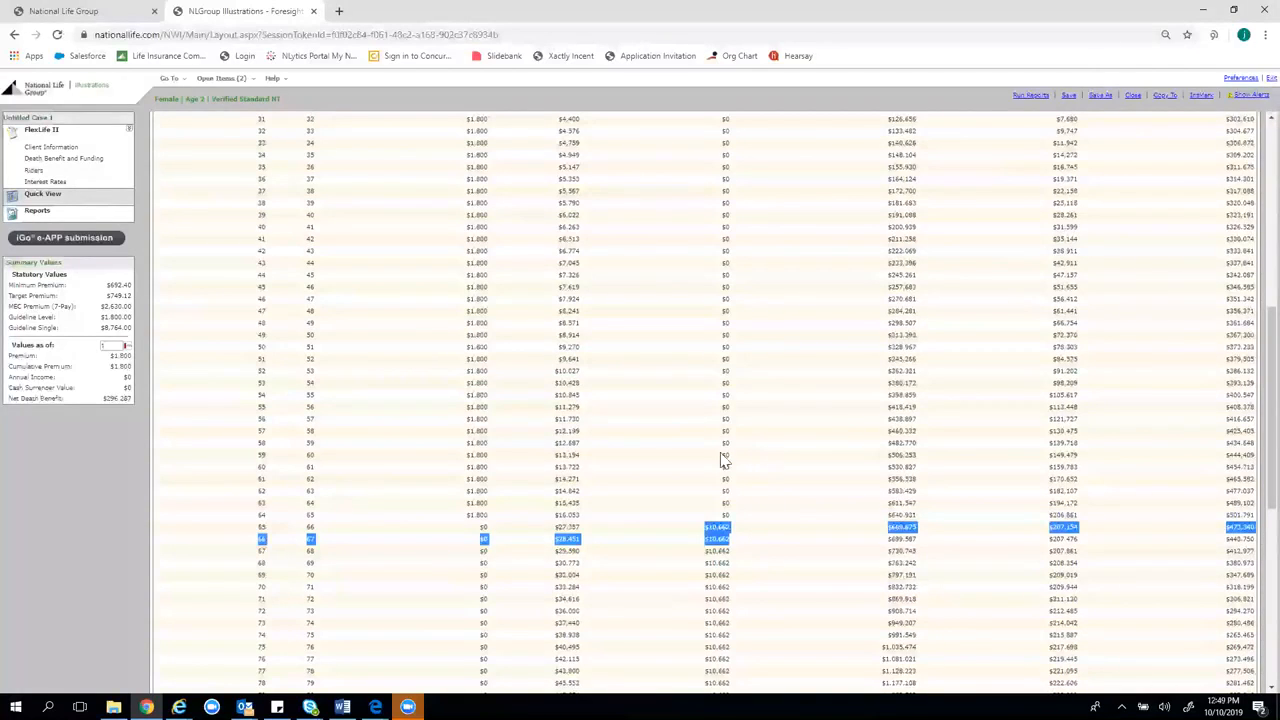
pyautogui.scroll(3, 730, 457)
pyautogui.moveTo(731, 288)
pyautogui.mouseDown()
pyautogui.moveTo(752, 287)
pyautogui.moveTo(734, 288)
pyautogui.mouseUp()
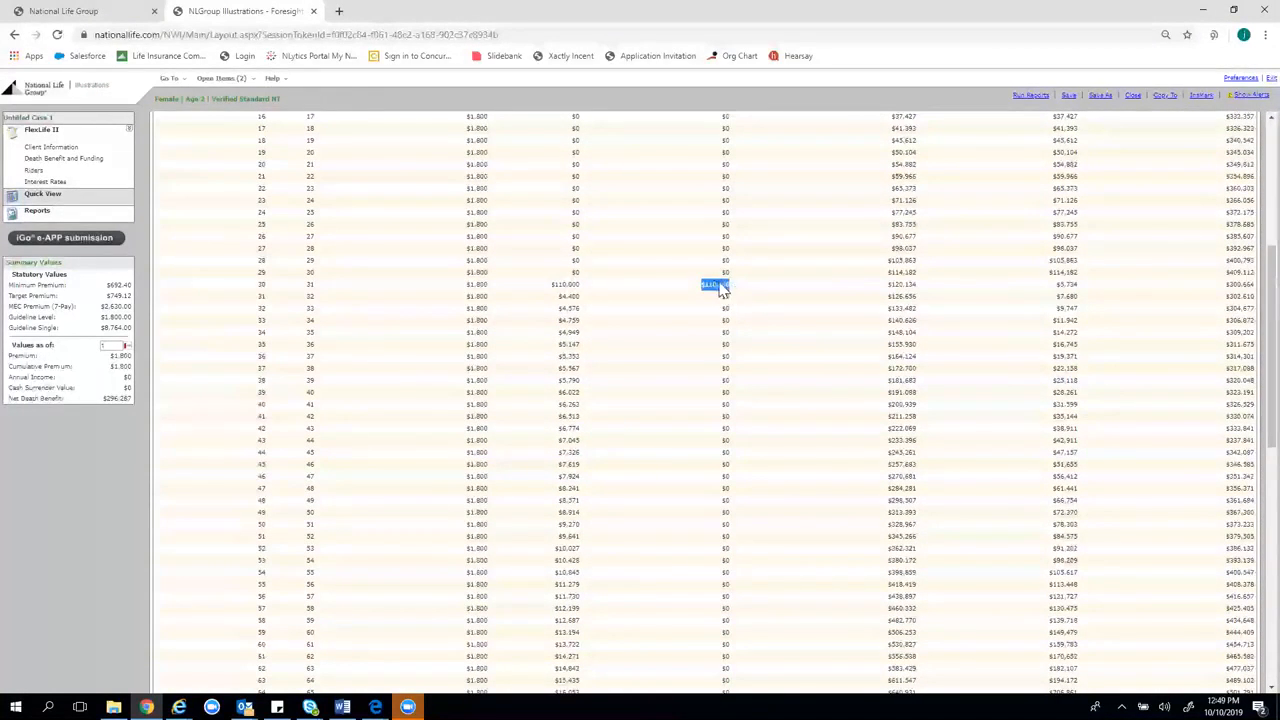
pyautogui.scroll(-2, 755, 572)
pyautogui.scroll(-4, 755, 572)
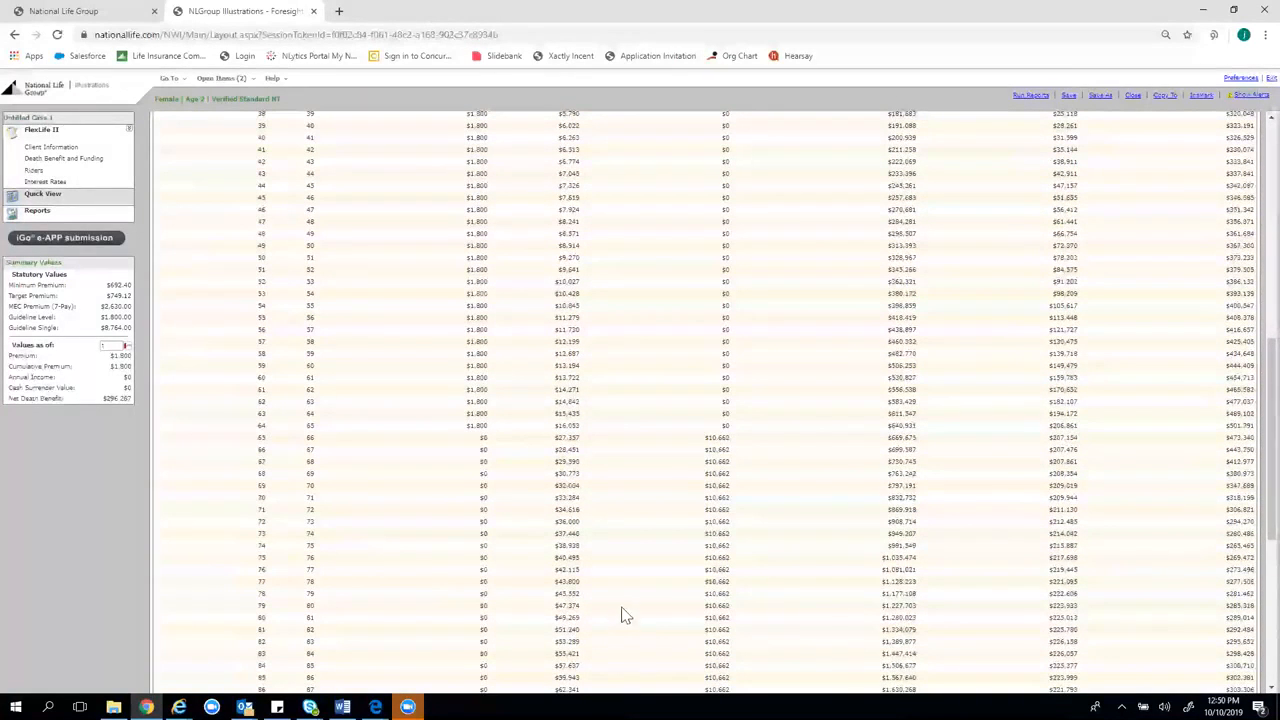
pyautogui.scroll(10, 624, 578)
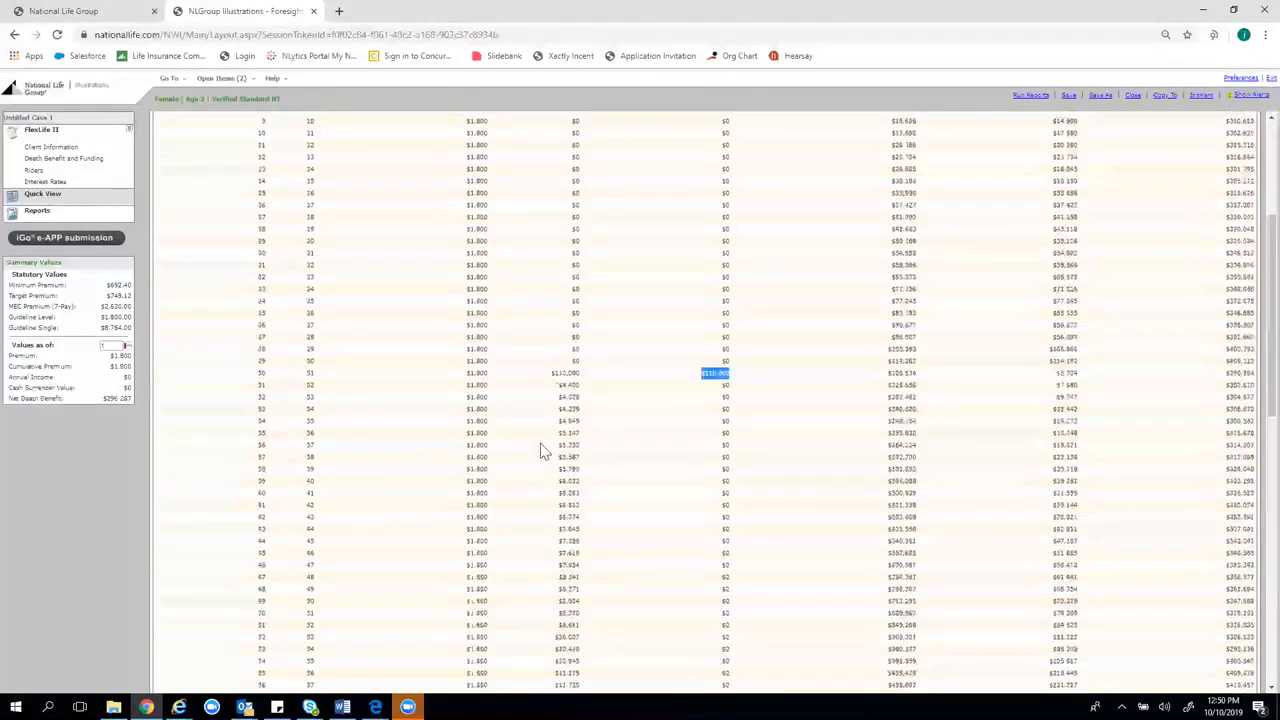
pyautogui.scroll(3, 808, 410)
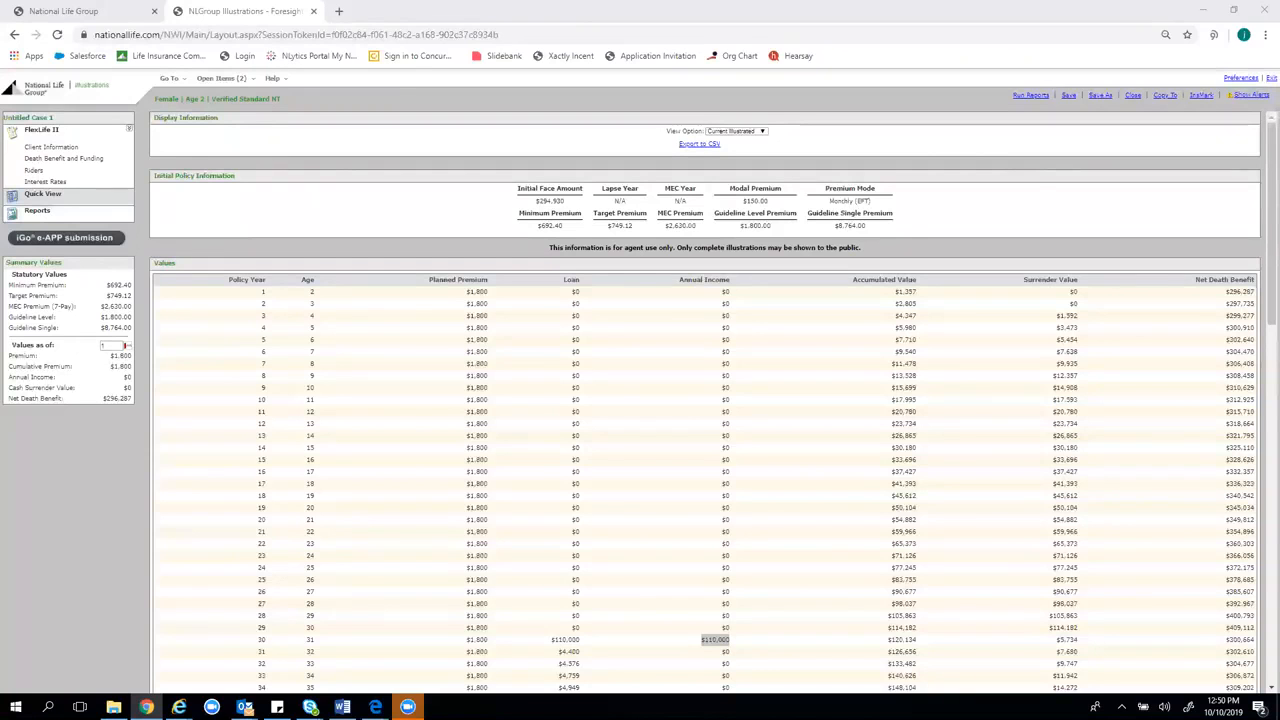
pyautogui.click(1173, 52)
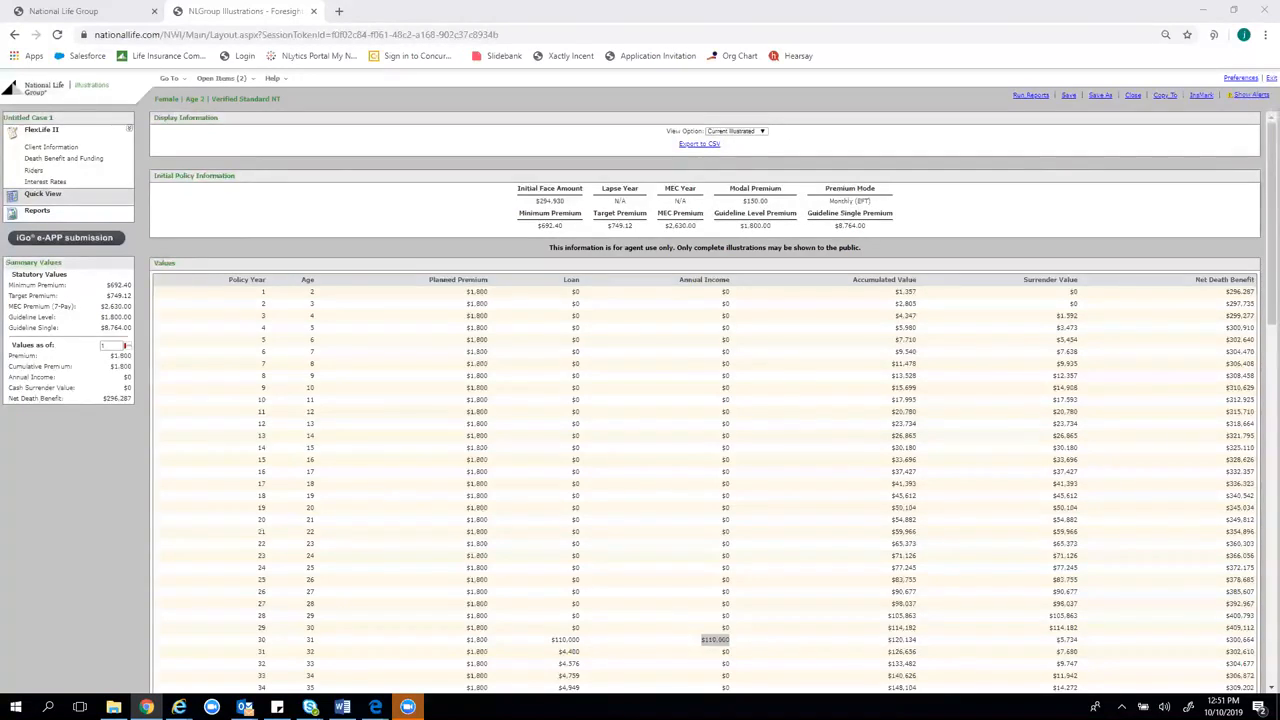
# Switch to the second open case, NAA Sample, and show its Quick View values
pyautogui.click(238, 80)
pyautogui.click(215, 116)
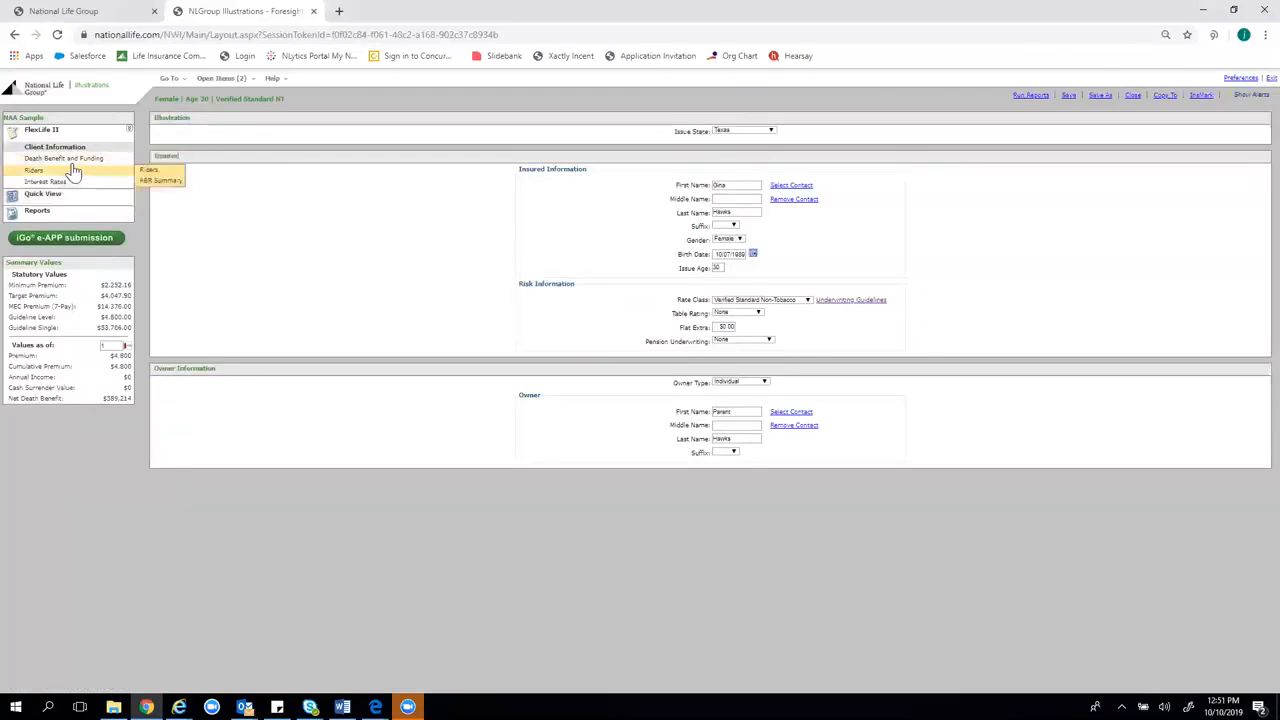
pyautogui.click(69, 195)
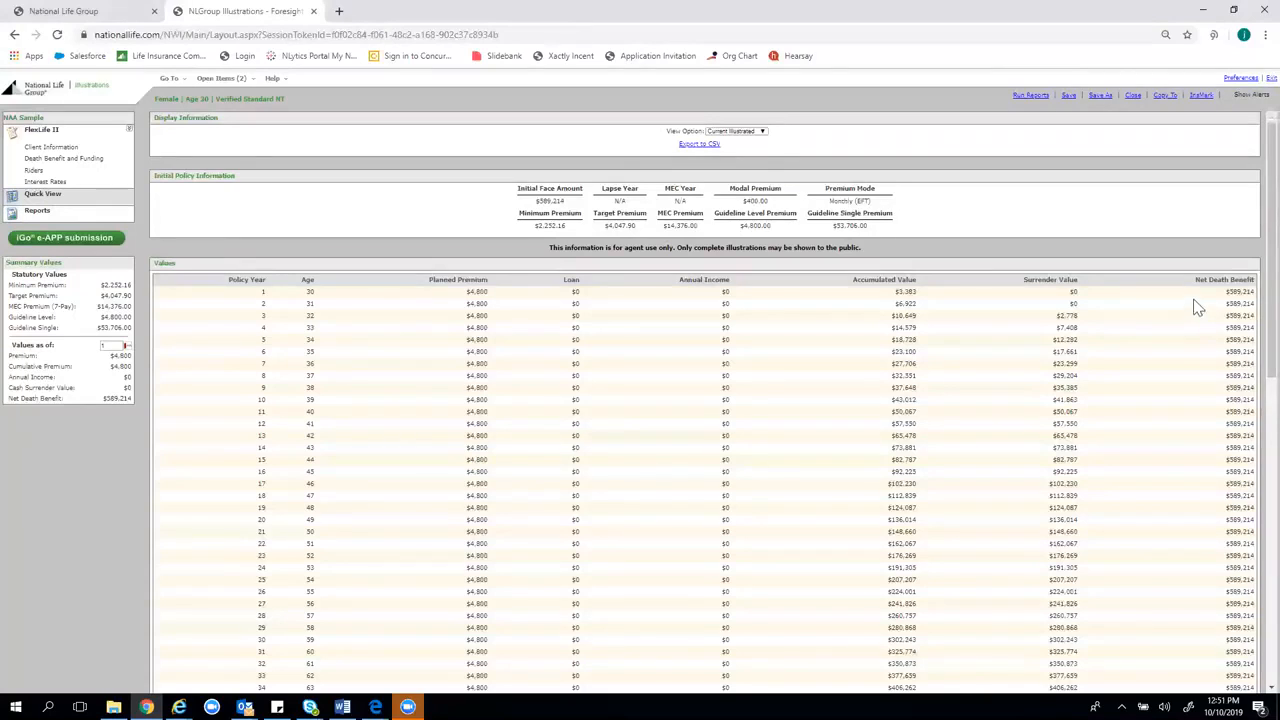
# Highlight year 8's net death benefit and scroll through the values table
pyautogui.moveTo(1226, 383); pyautogui.dragTo(1251, 380)
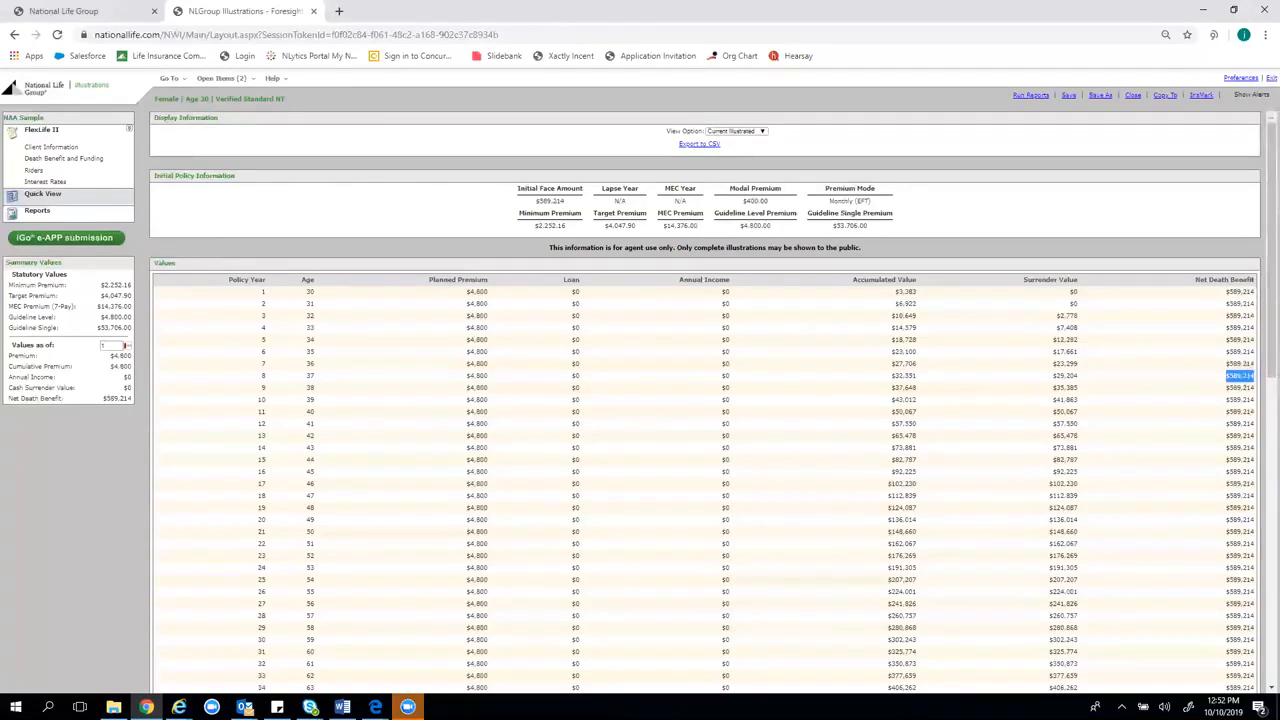
pyautogui.scroll(-1, 1100, 346)
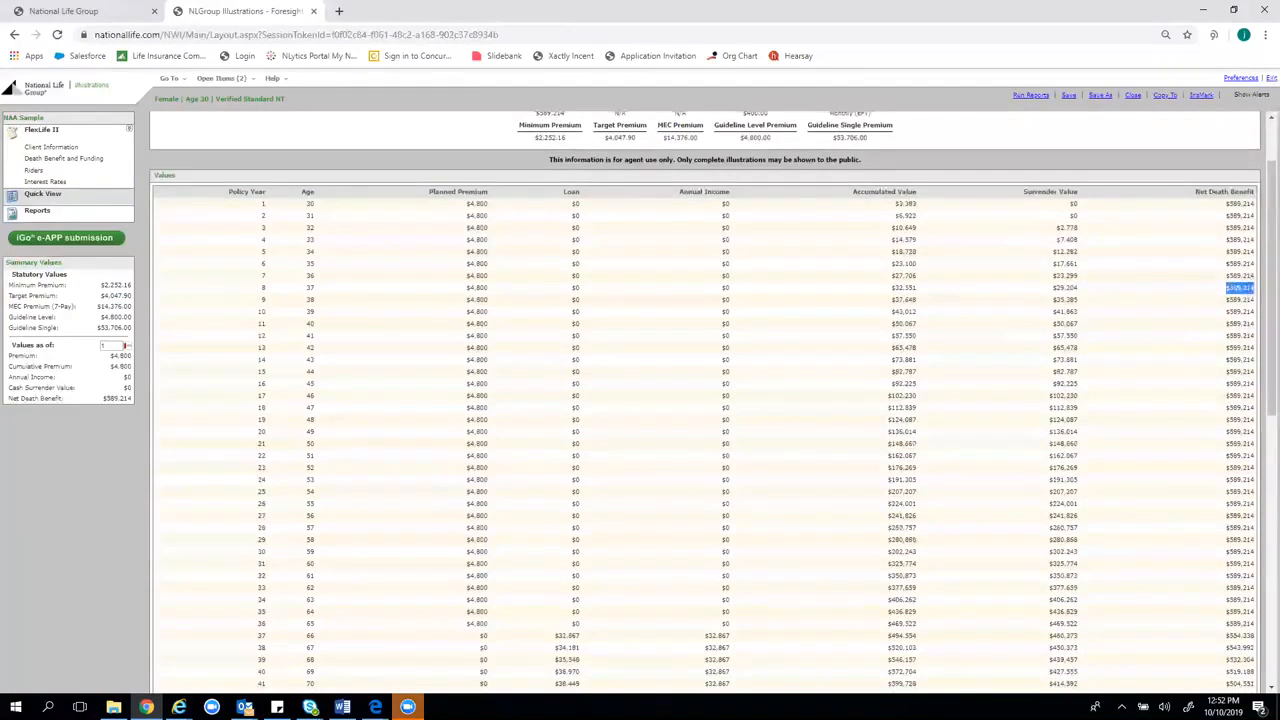
pyautogui.scroll(1, 1066, 258)
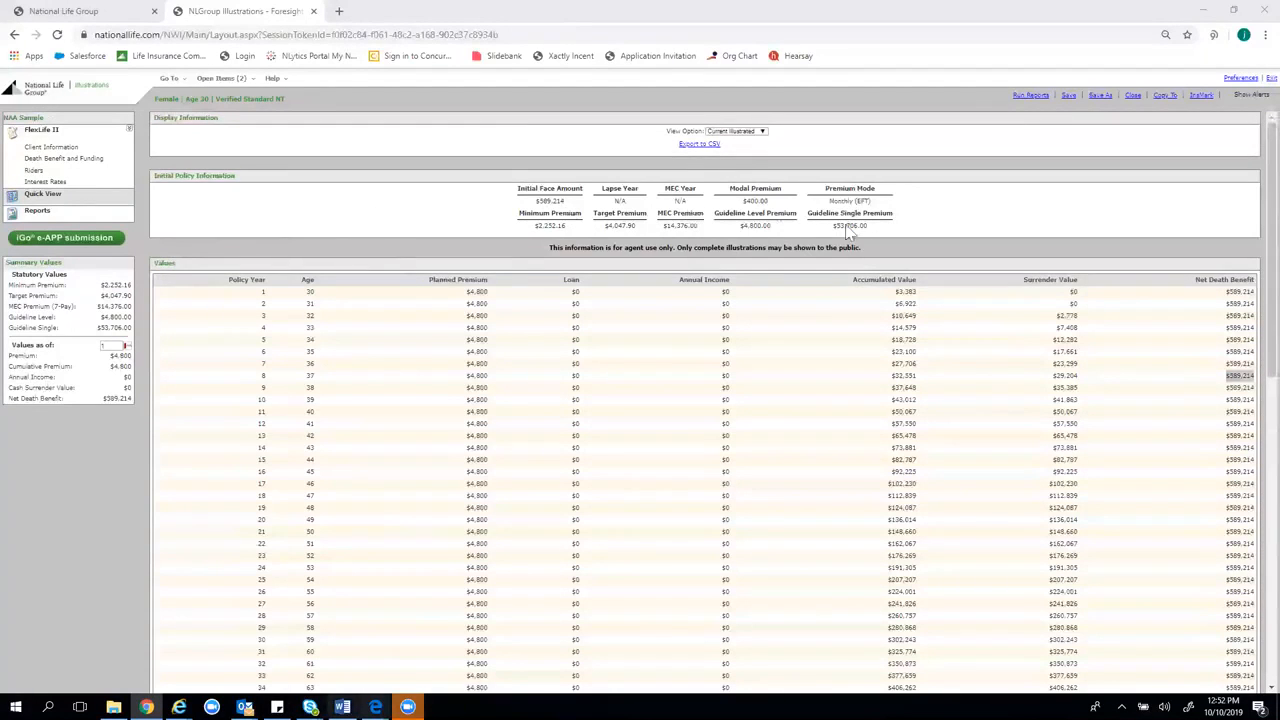
pyautogui.scroll(-1, 830, 245)
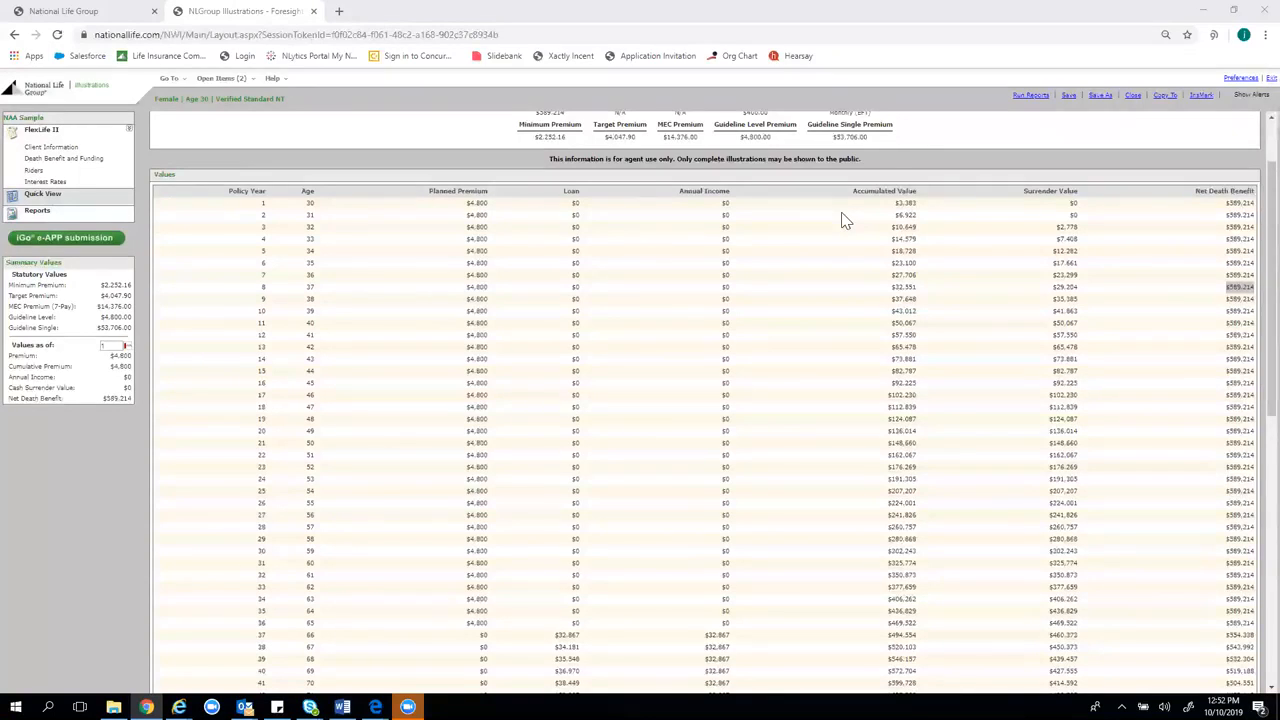
pyautogui.scroll(2, 956, 333)
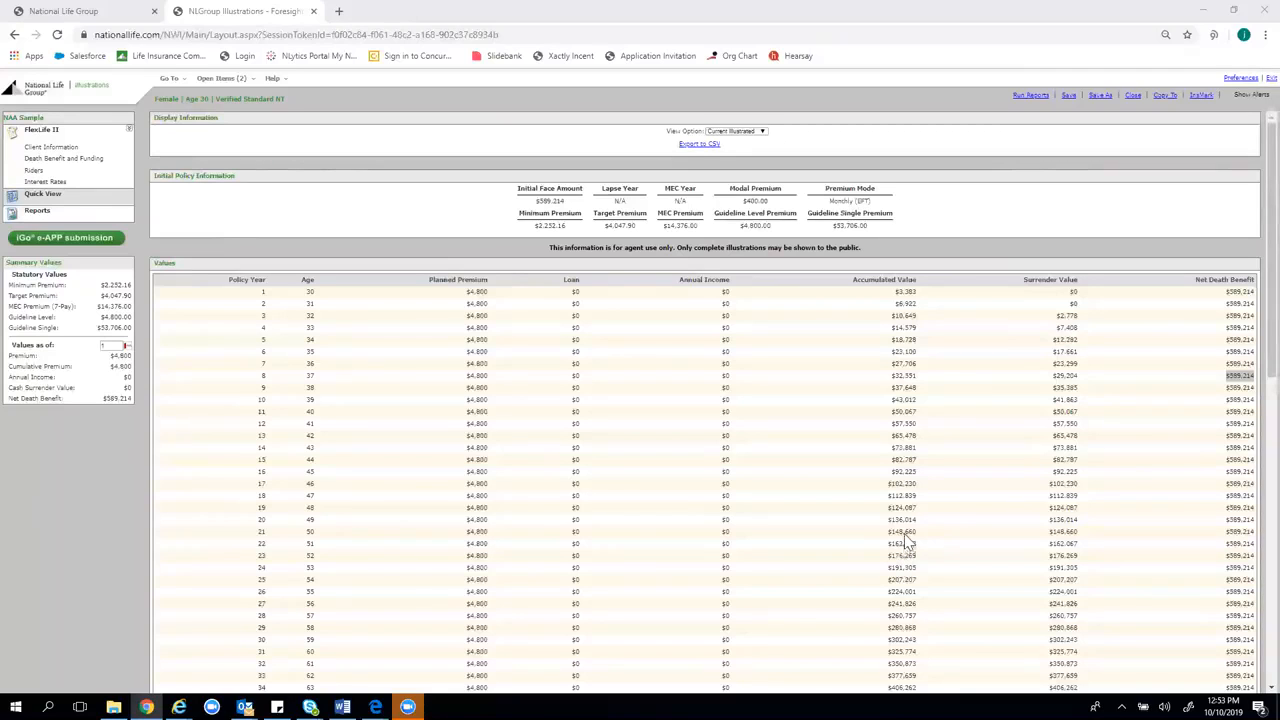
# Show Summary Values as of policy year 40, then scroll through the values table
pyautogui.click(122, 347)
pyautogui.write('40')
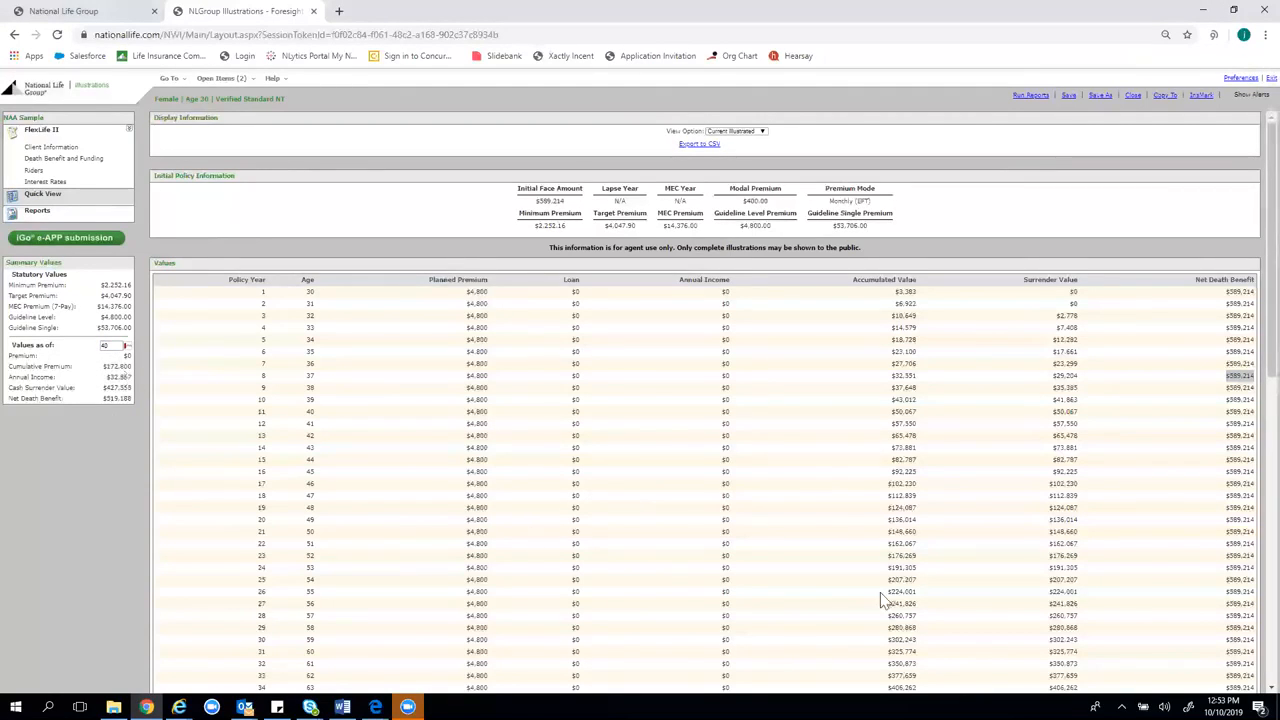
pyautogui.scroll(-4, 1210, 560)
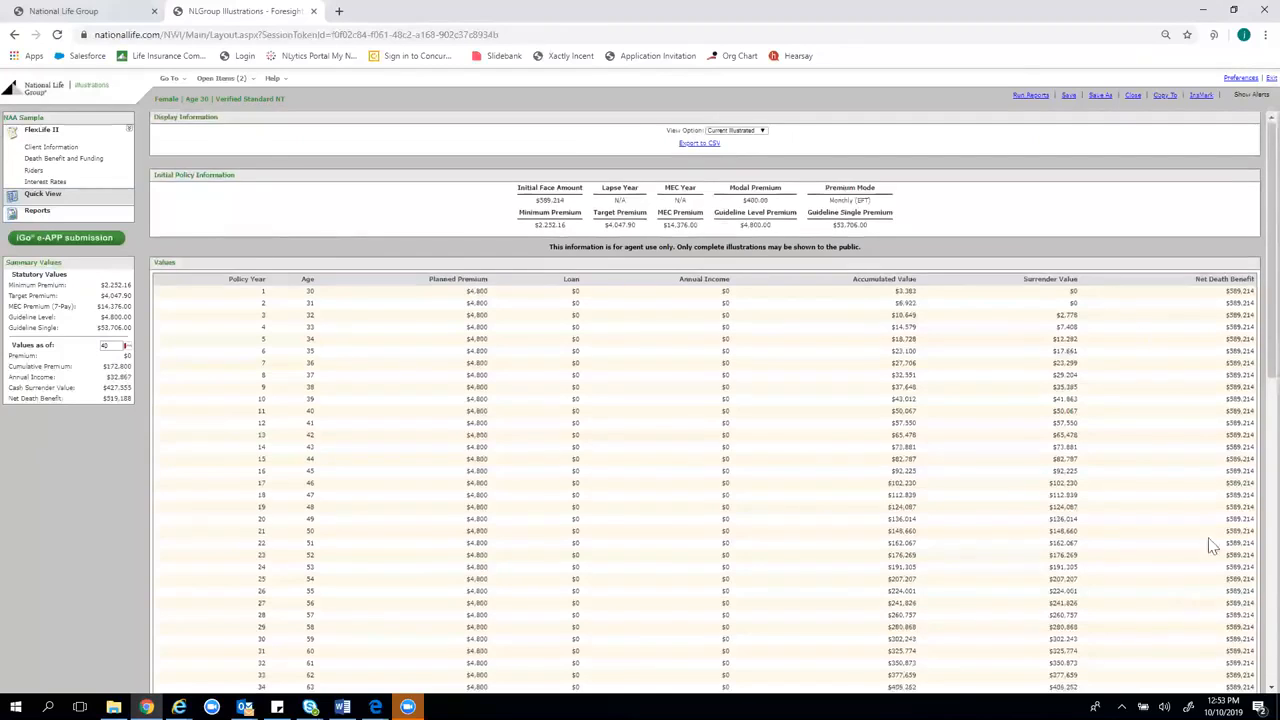
pyautogui.scroll(-2, 1232, 352)
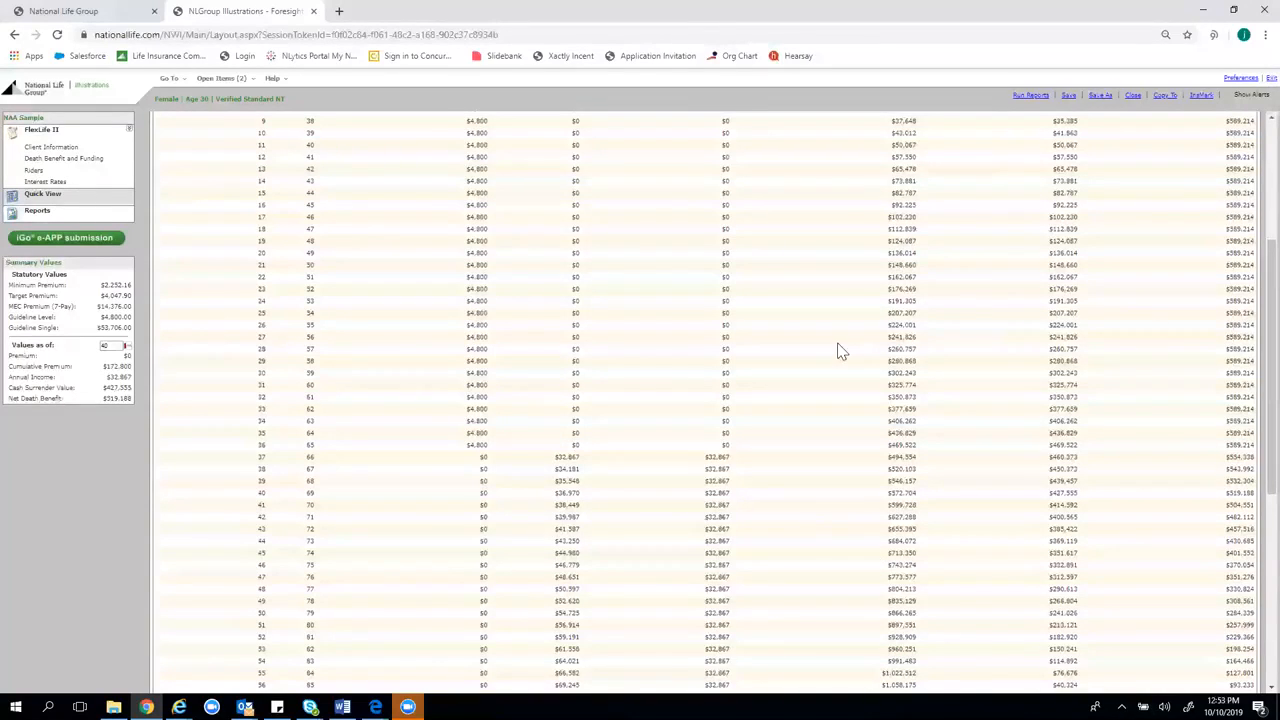
pyautogui.scroll(1, 1150, 327)
pyautogui.scroll(3, 1150, 327)
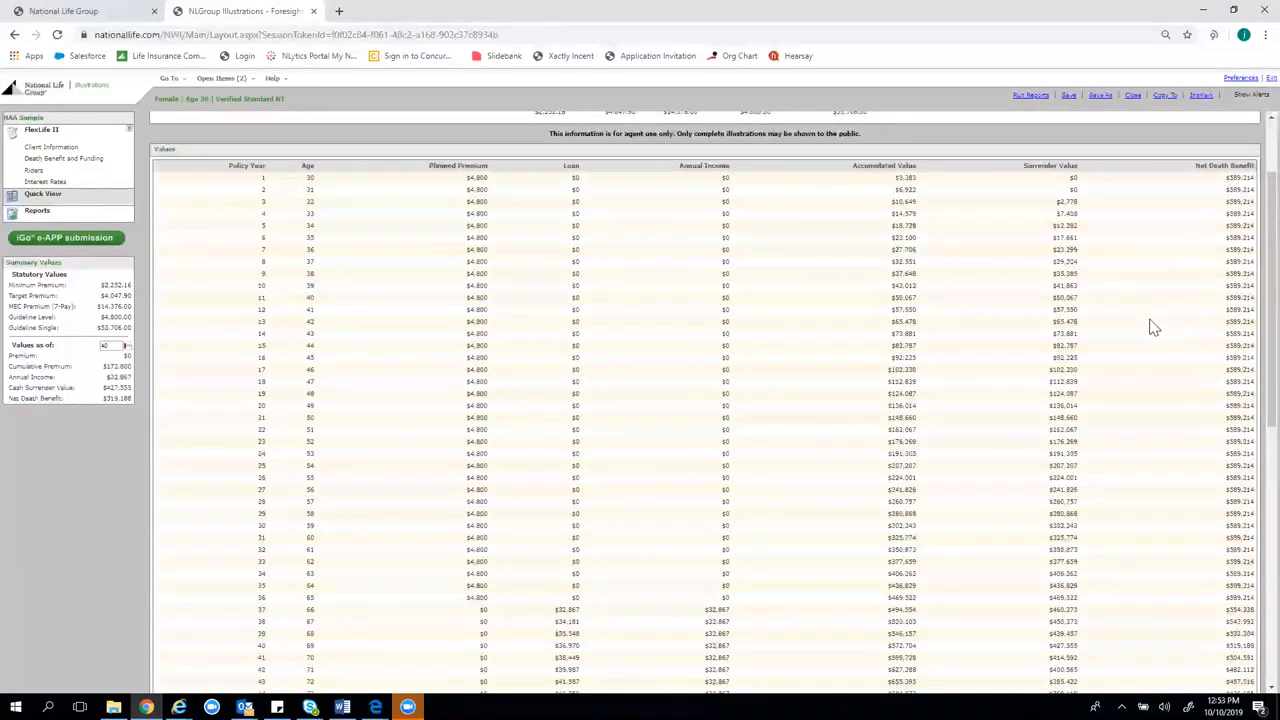
pyautogui.scroll(2, 1150, 327)
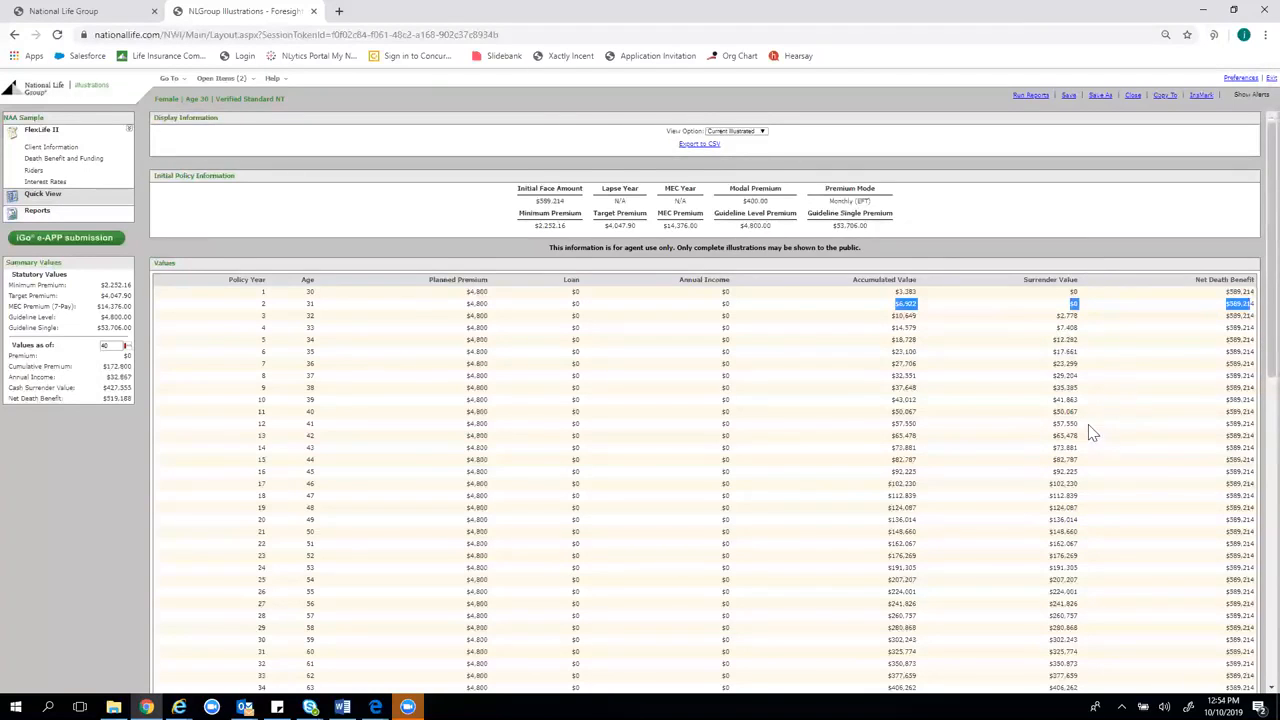
pyautogui.scroll(-1, 1090, 435)
pyautogui.scroll(-1, 1030, 420)
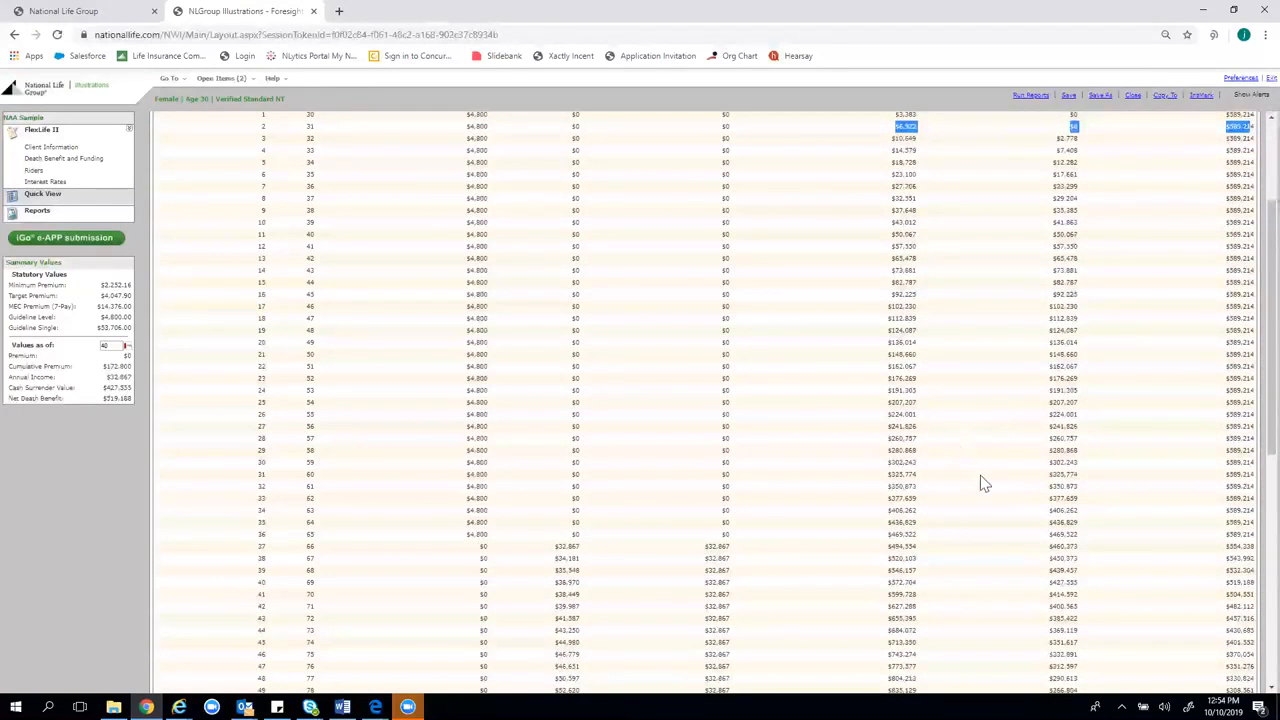
pyautogui.scroll(2, 1030, 500)
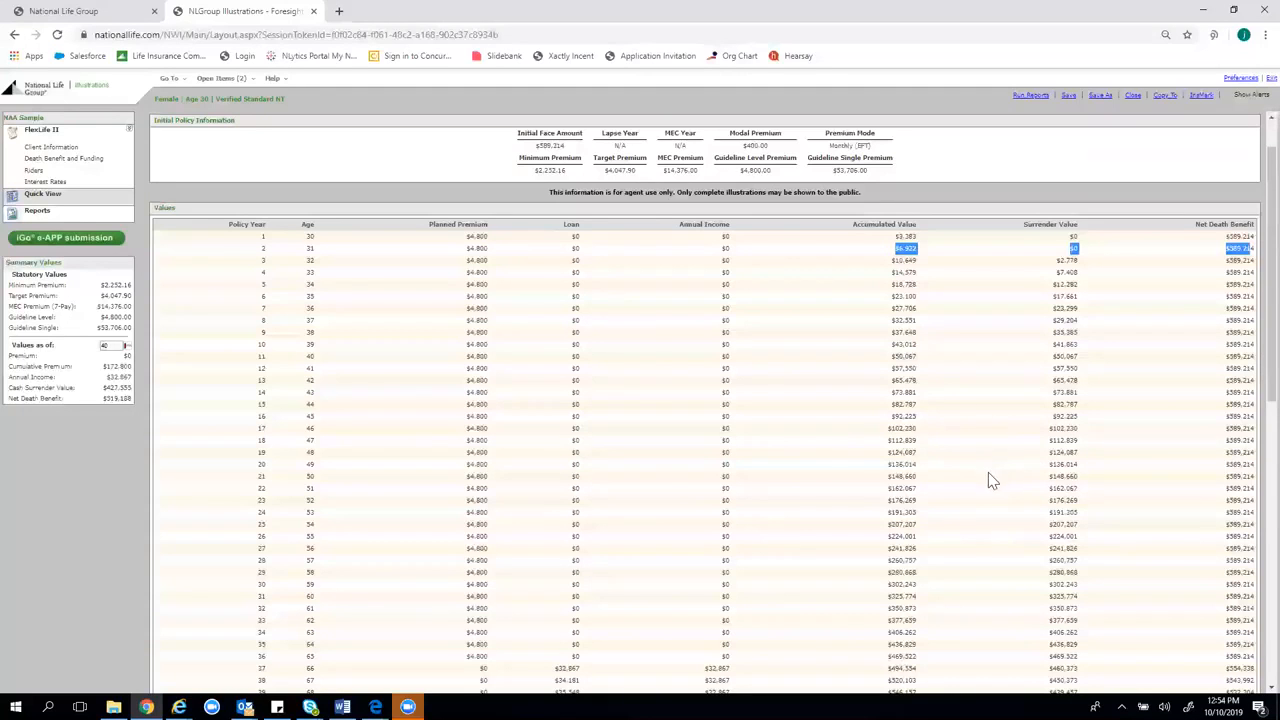
pyautogui.scroll(1, 988, 472)
pyautogui.scroll(-2, 965, 505)
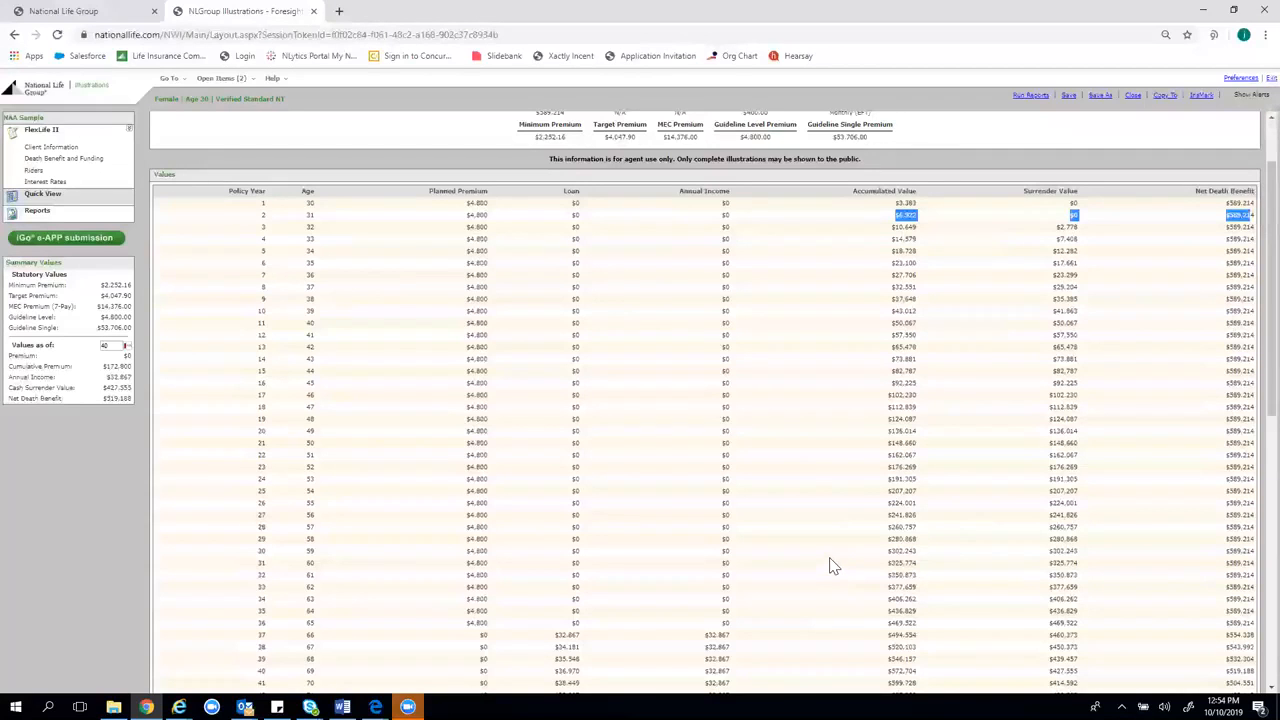
pyautogui.scroll(1, 978, 525)
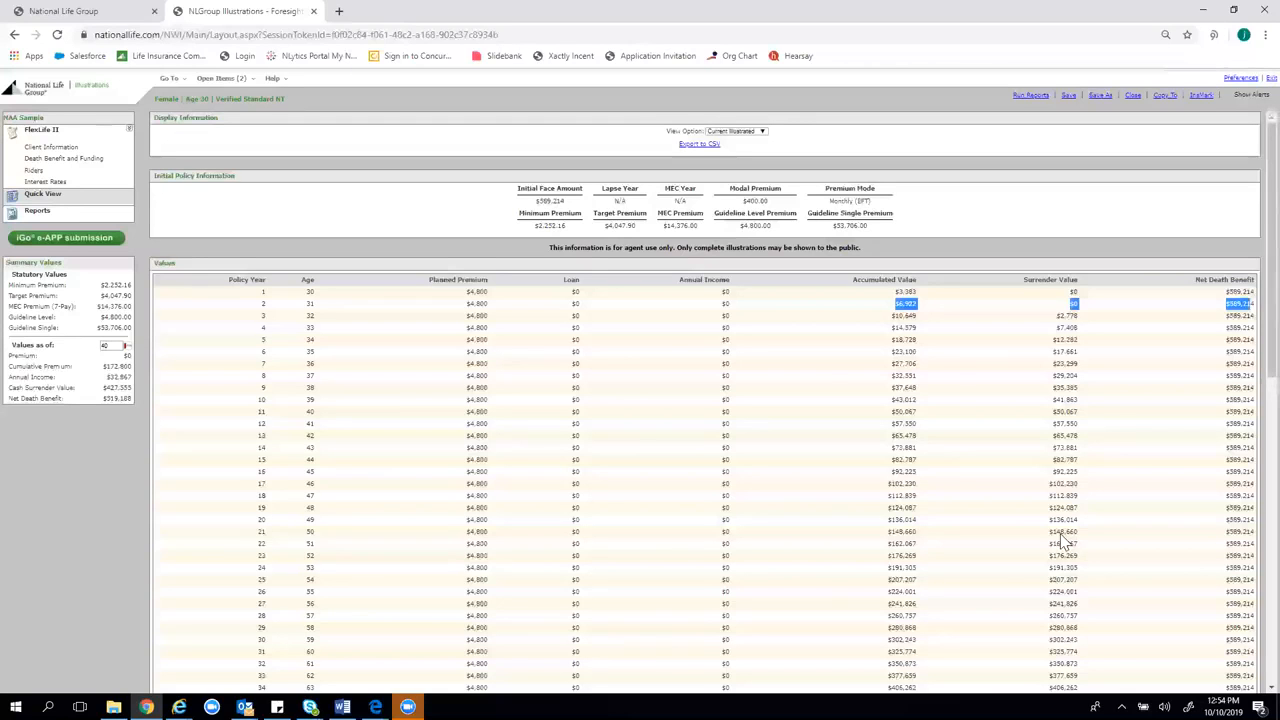
pyautogui.scroll(-3, 335, 518)
pyautogui.click(121, 388)
pyautogui.moveTo(108, 388); pyautogui.dragTo(119, 388)
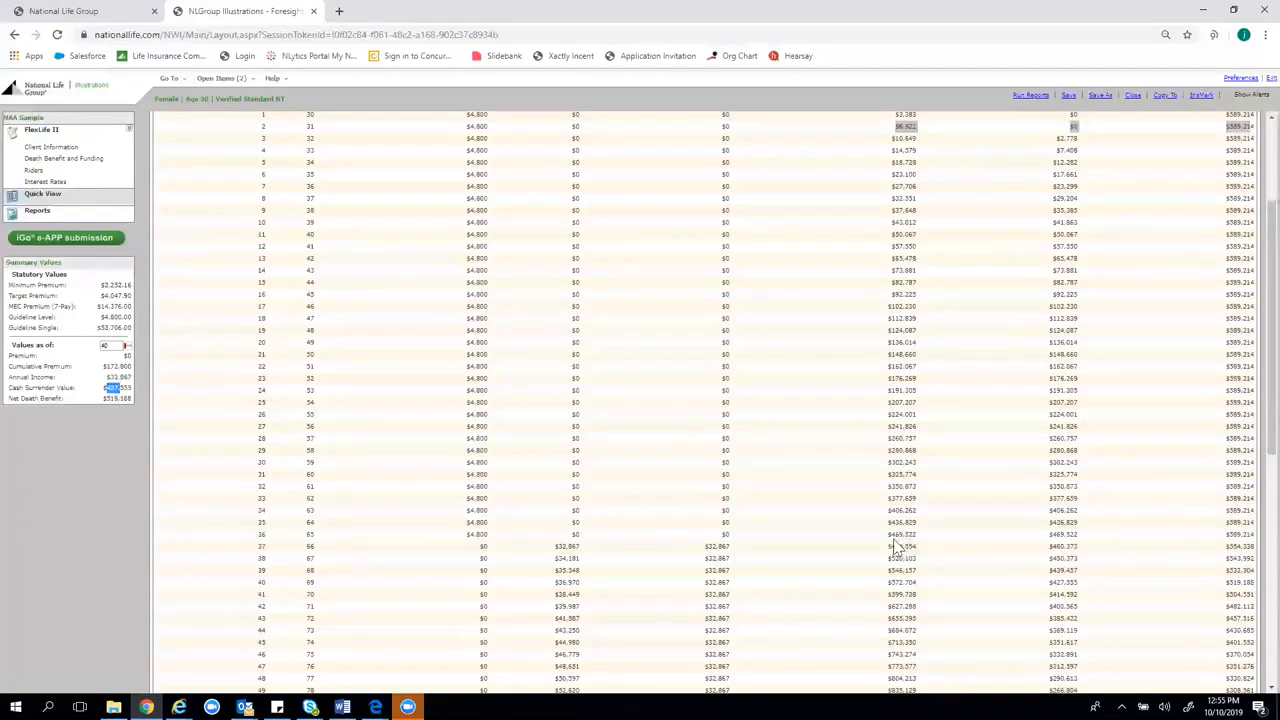
pyautogui.moveTo(895, 535); pyautogui.dragTo(1074, 538)
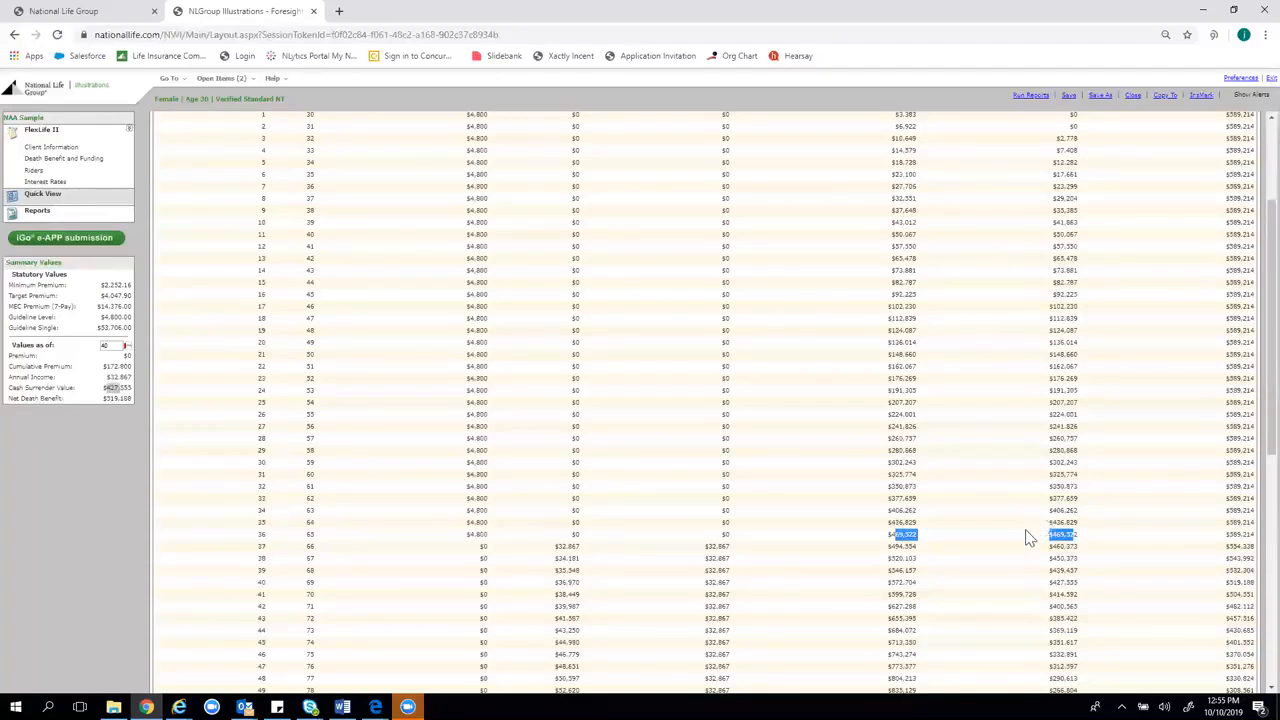
pyautogui.scroll(1, 1030, 528)
pyautogui.scroll(1, 1028, 524)
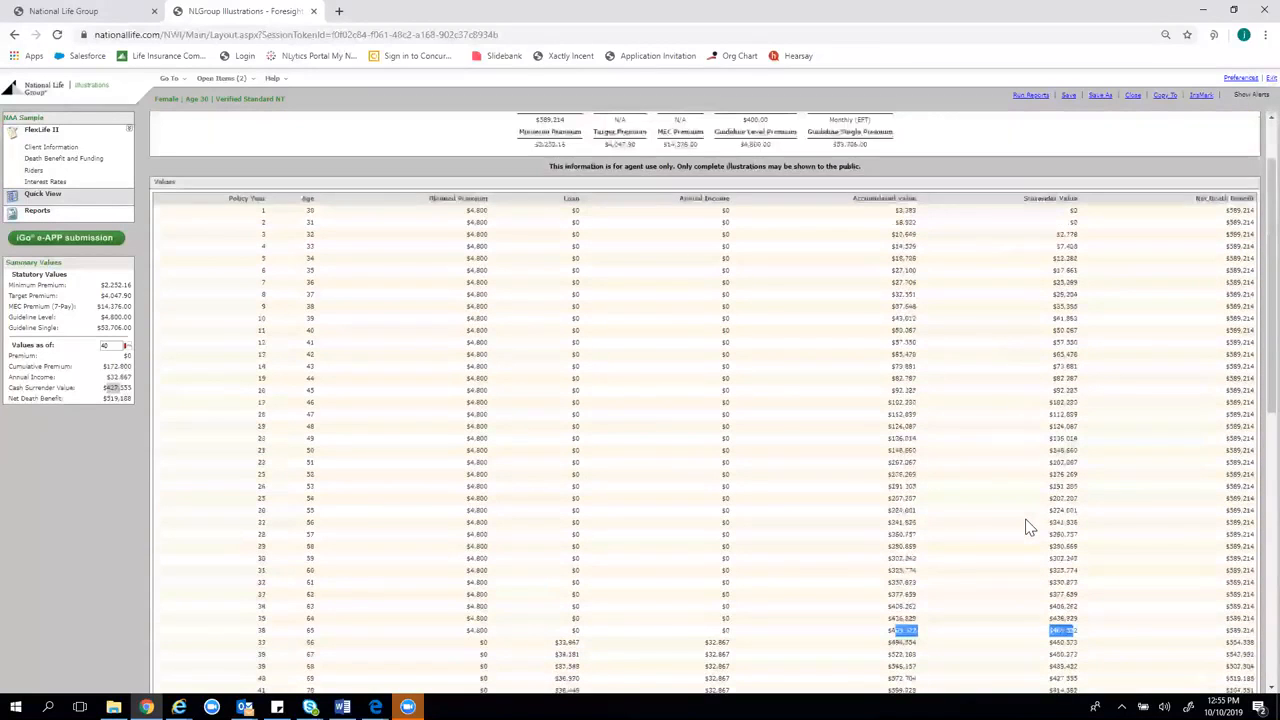
pyautogui.scroll(-2, 1014, 543)
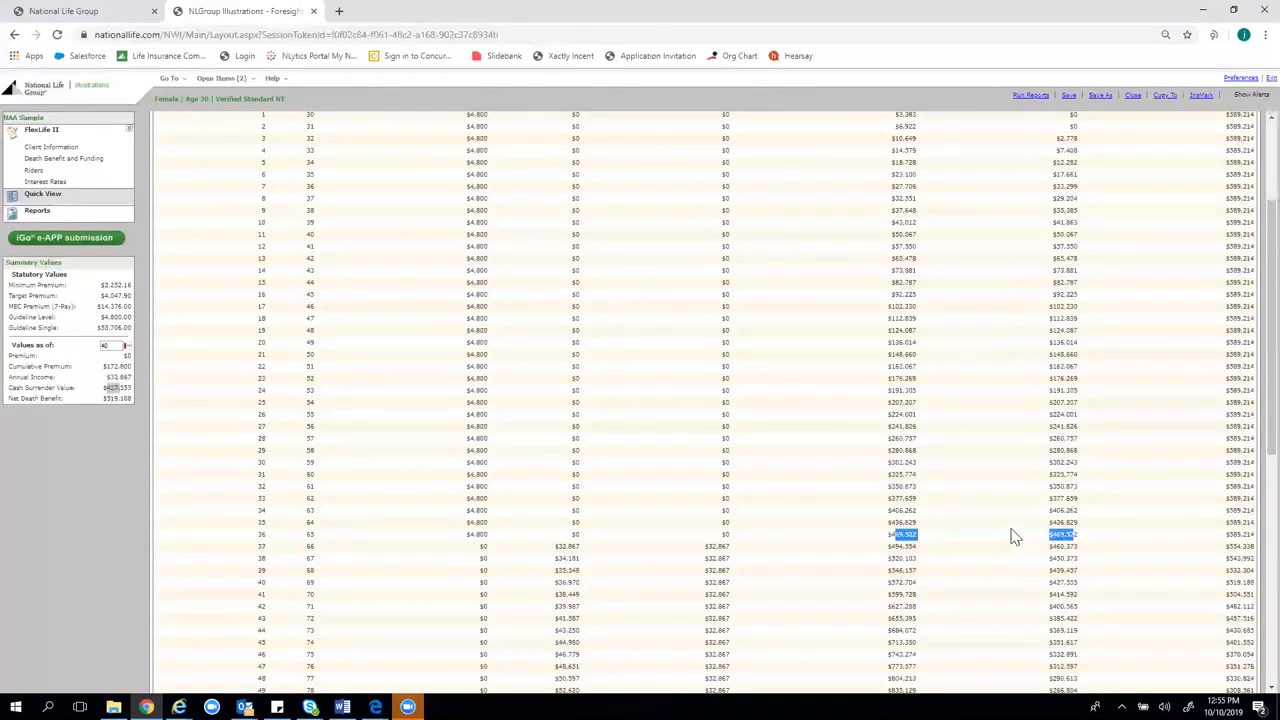
pyautogui.scroll(1, 1005, 540)
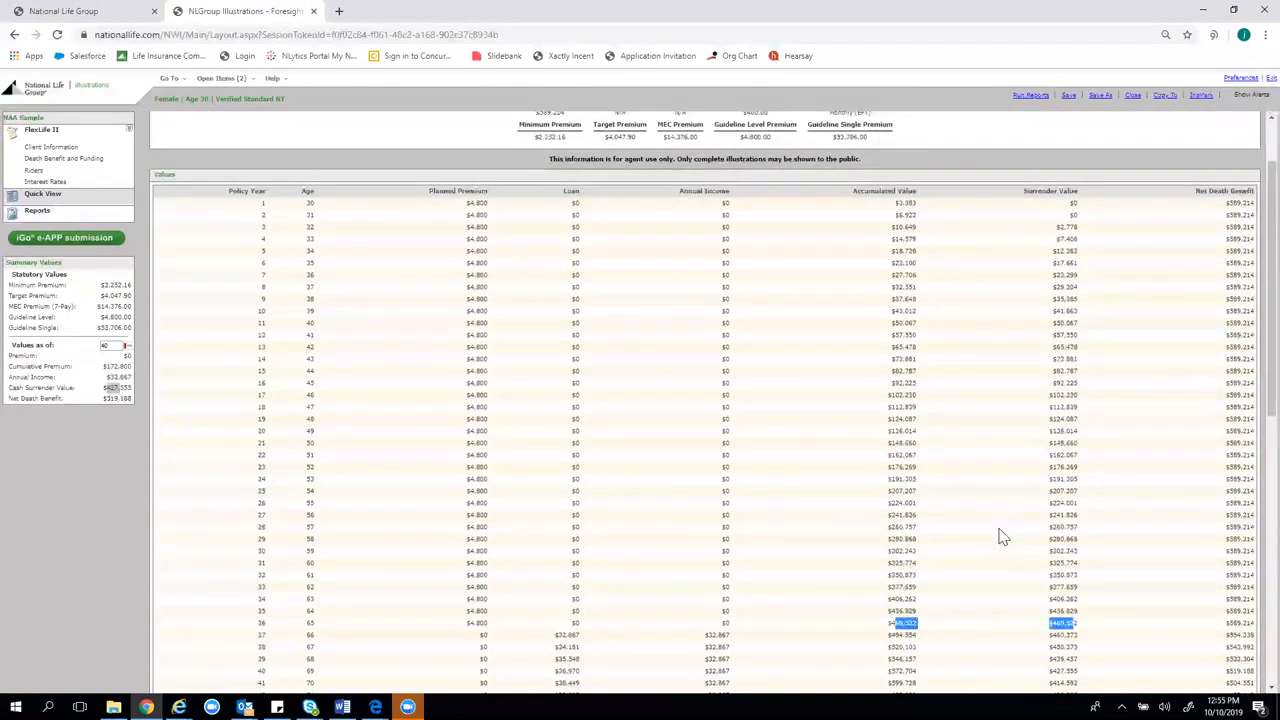
pyautogui.scroll(1, 1000, 535)
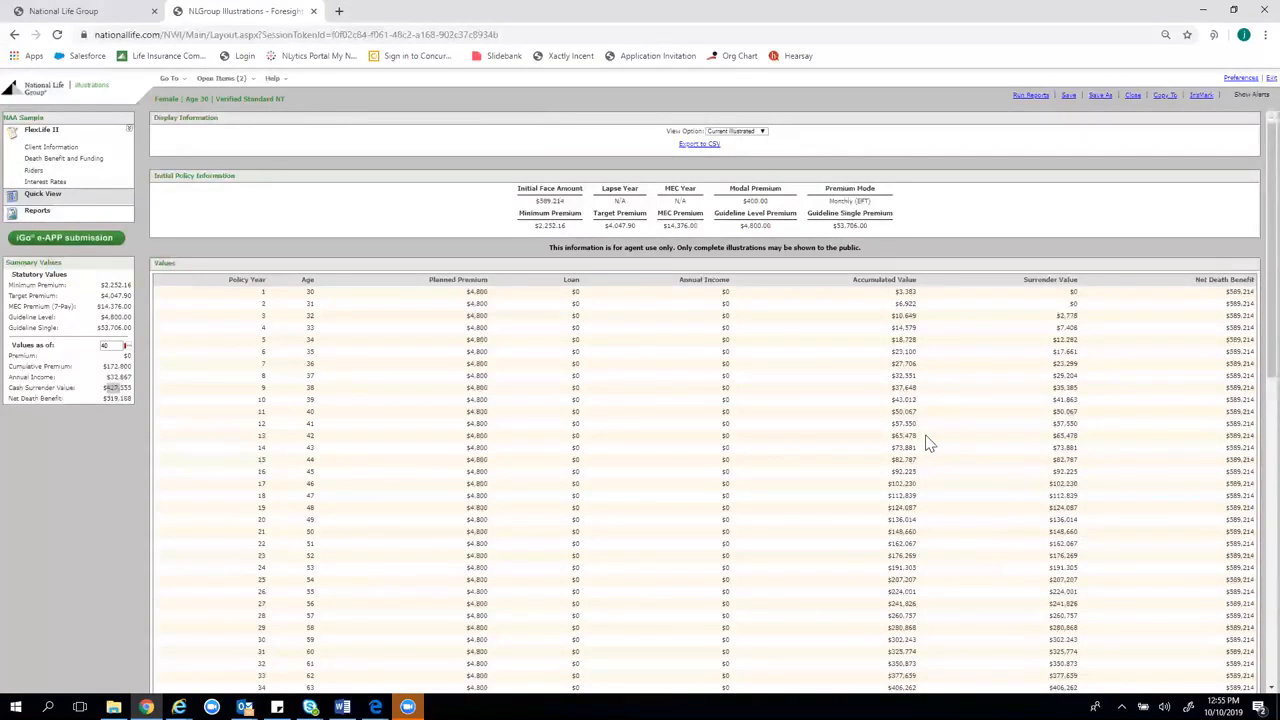
pyautogui.scroll(-2, 932, 437)
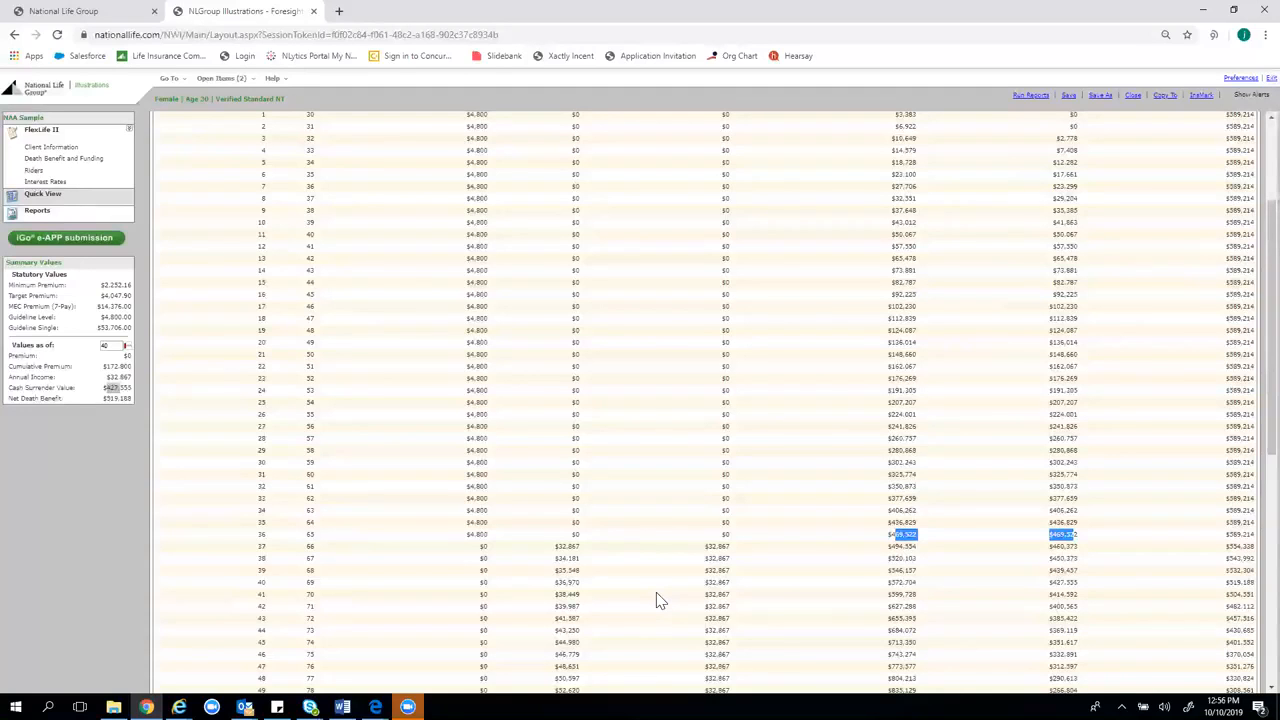
pyautogui.scroll(3, 657, 565)
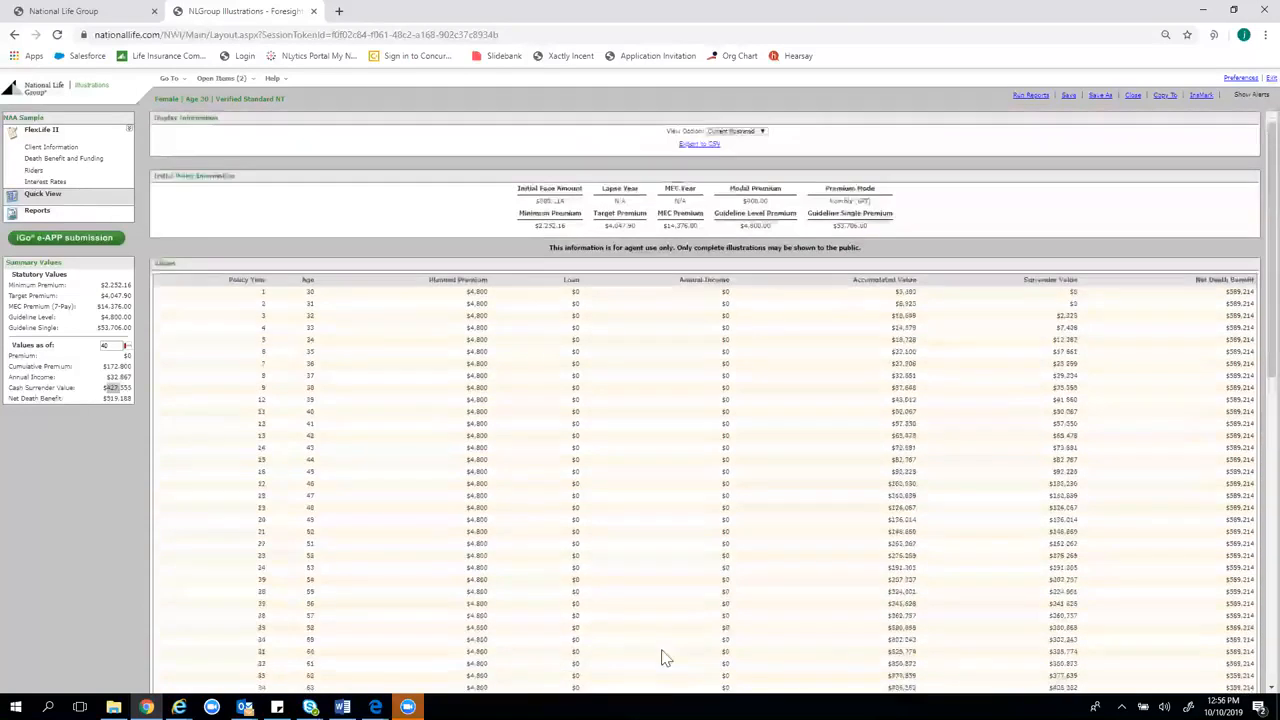
pyautogui.doubleClick(311, 292)
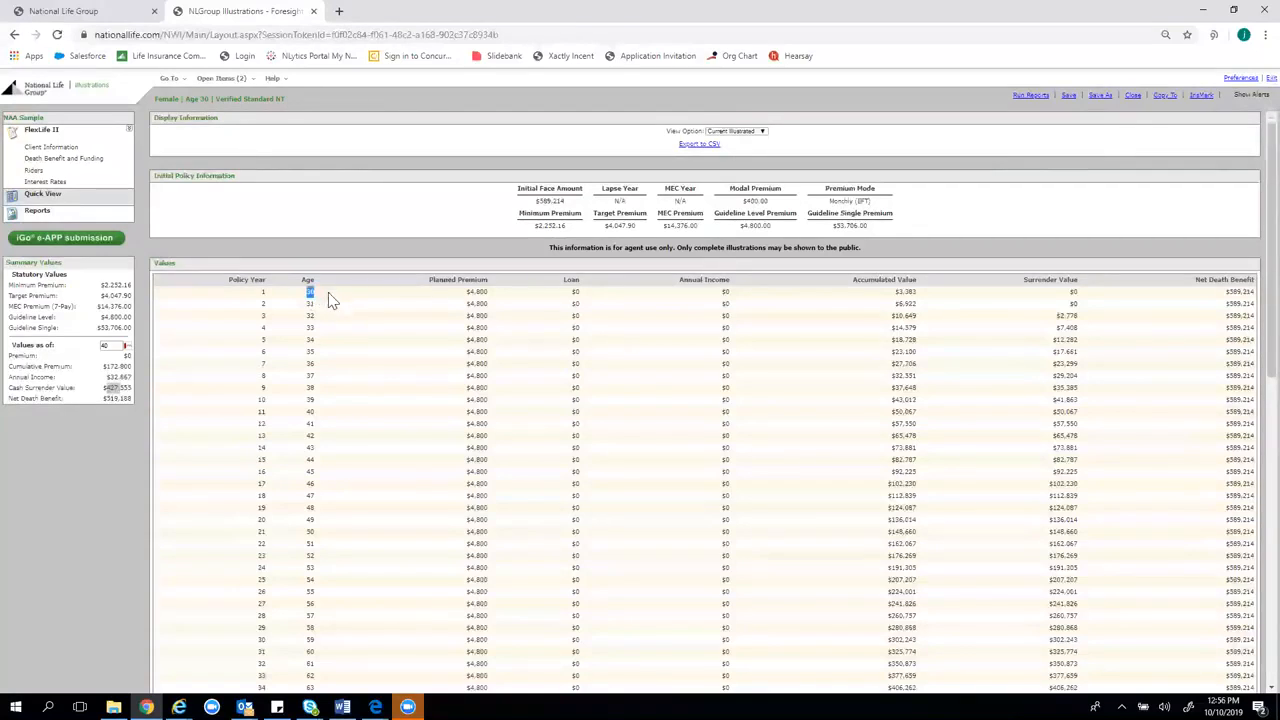
pyautogui.scroll(-5, 1163, 566)
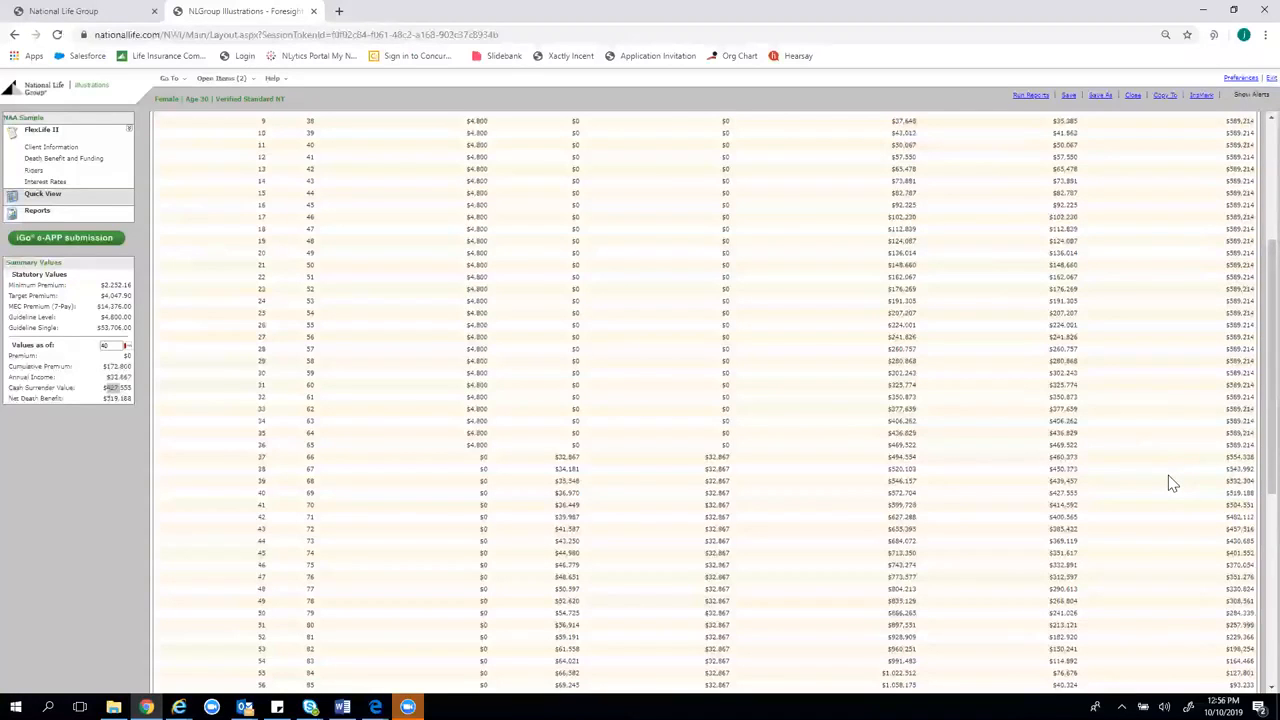
pyautogui.moveTo(1246, 446)
pyautogui.mouseDown()
pyautogui.moveTo(1230, 448)
pyautogui.moveTo(1249, 450)
pyautogui.mouseUp()
pyautogui.click(1226, 449)
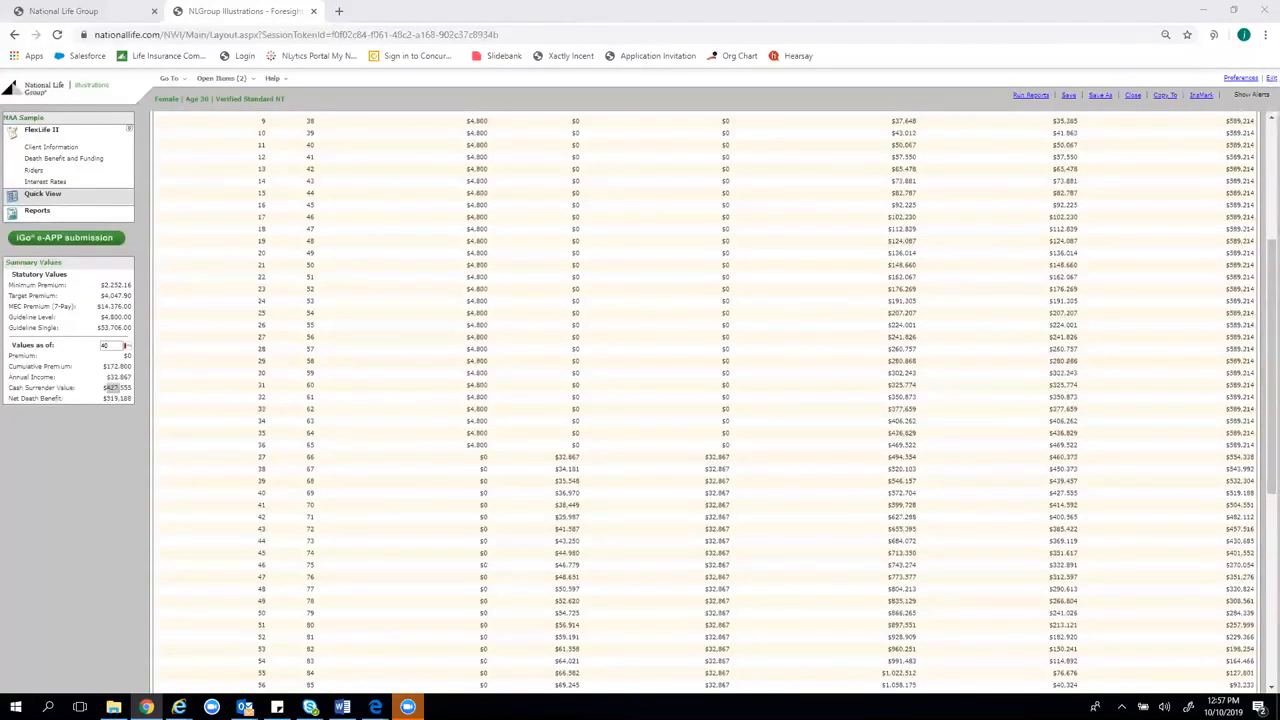
pyautogui.scroll(3, 686, 320)
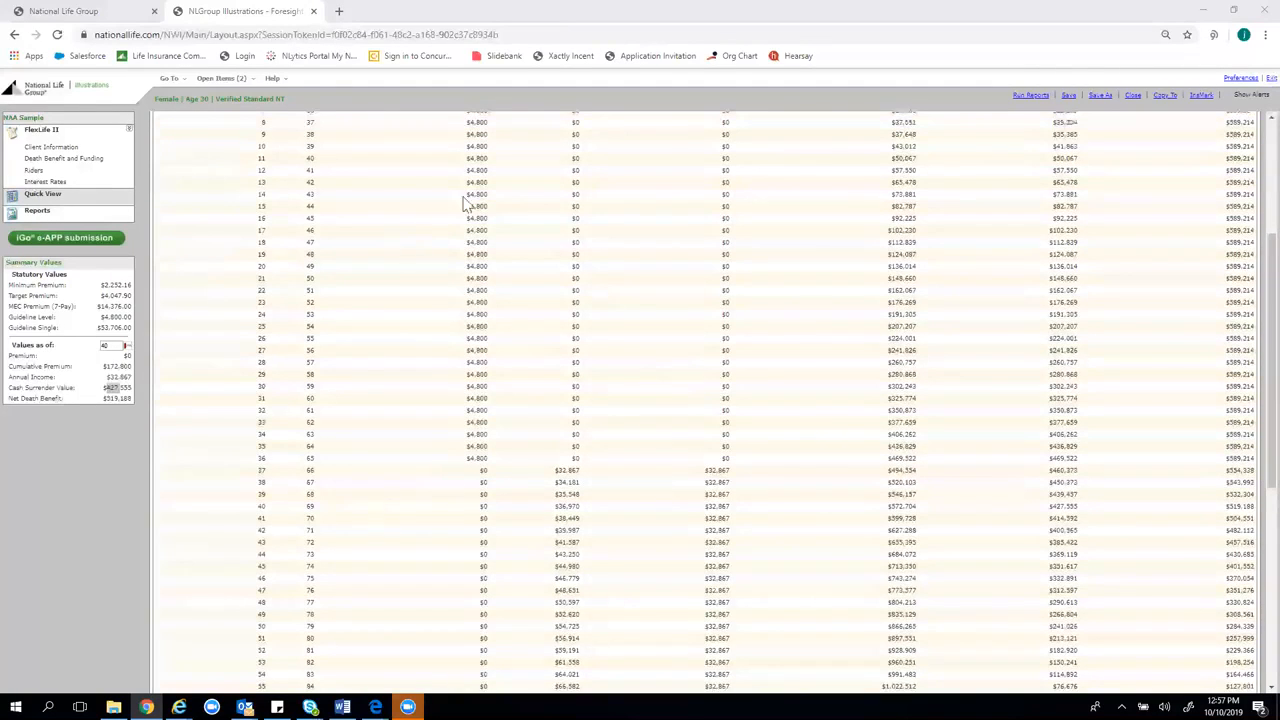
pyautogui.scroll(1, 478, 323)
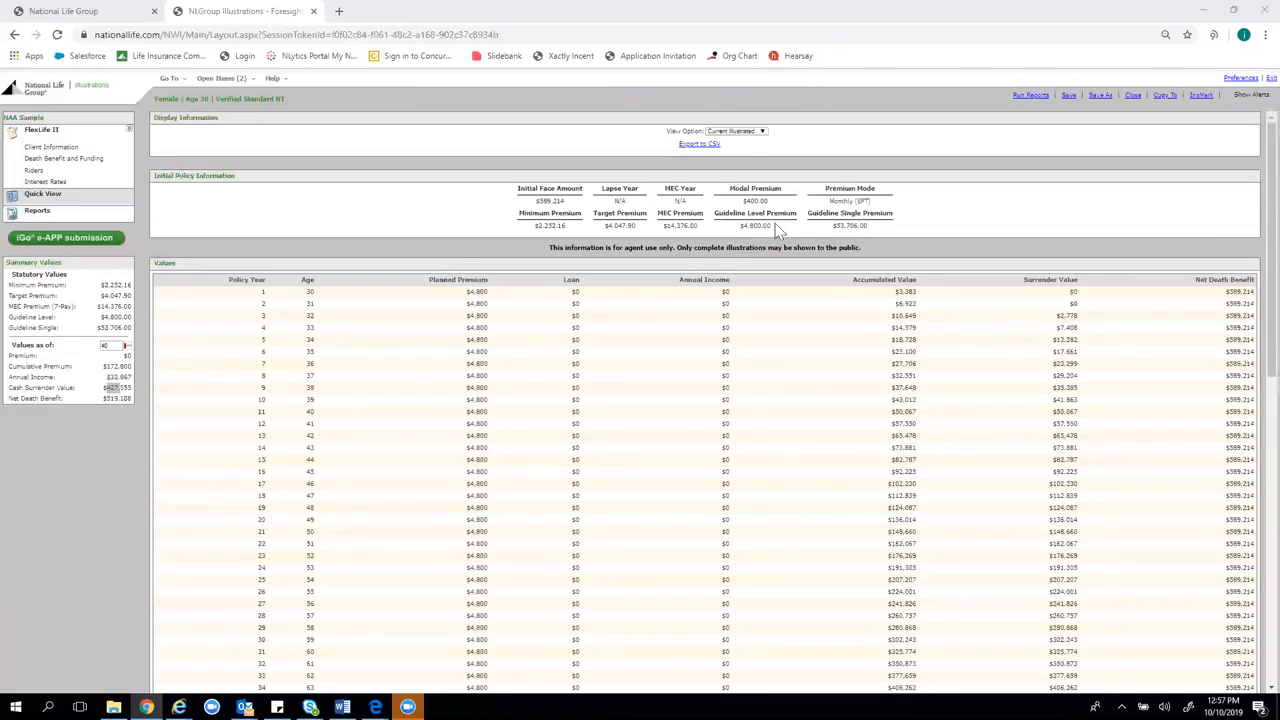
pyautogui.click(254, 86)
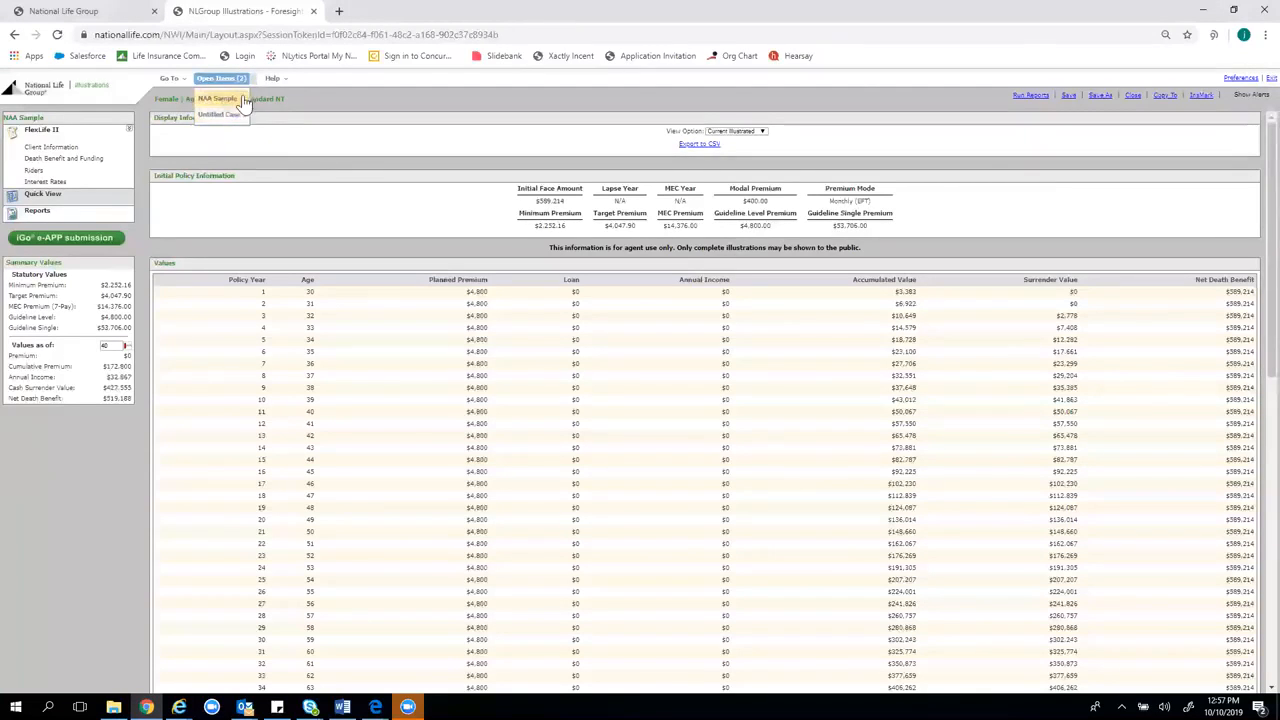
pyautogui.click(182, 80)
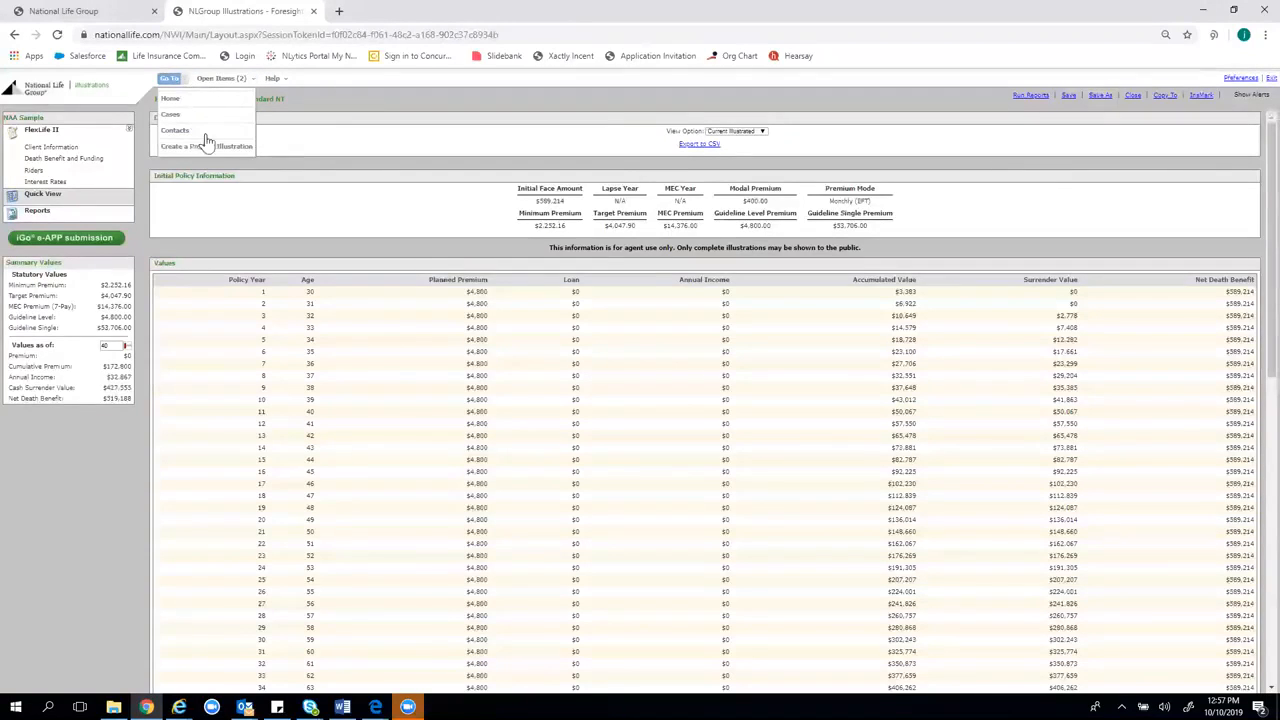
pyautogui.click(238, 80)
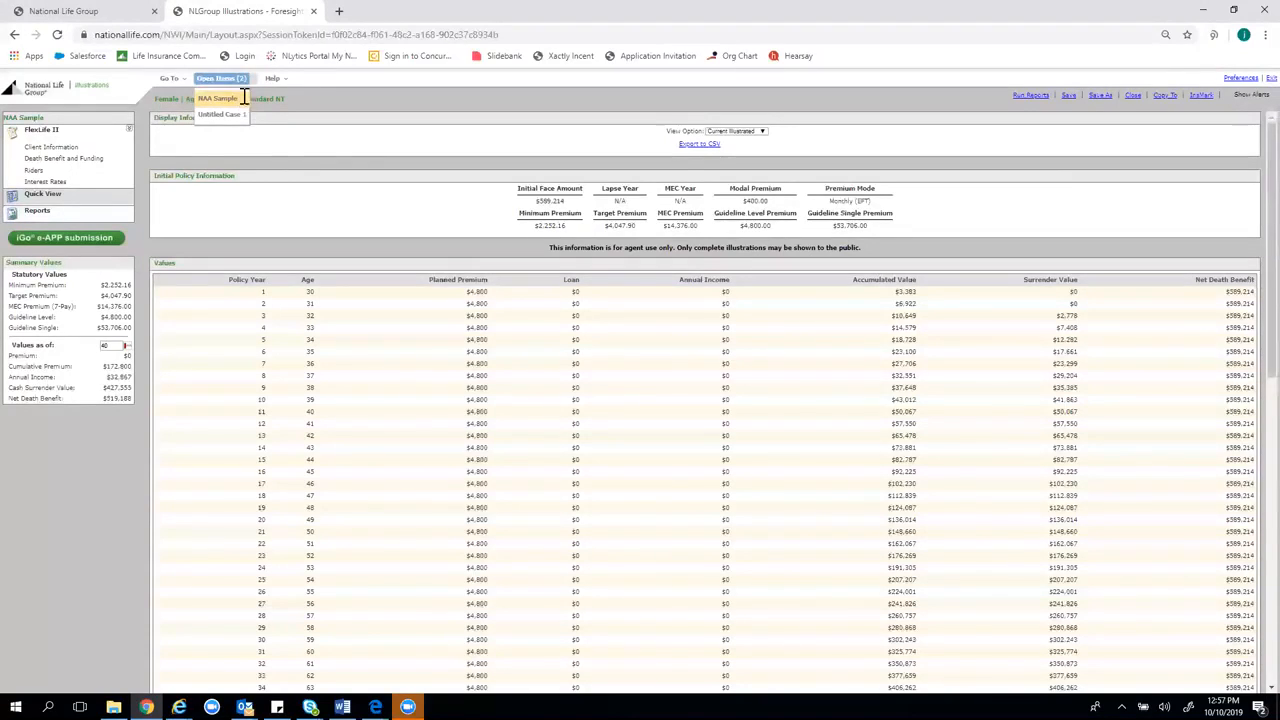
pyautogui.click(244, 100)
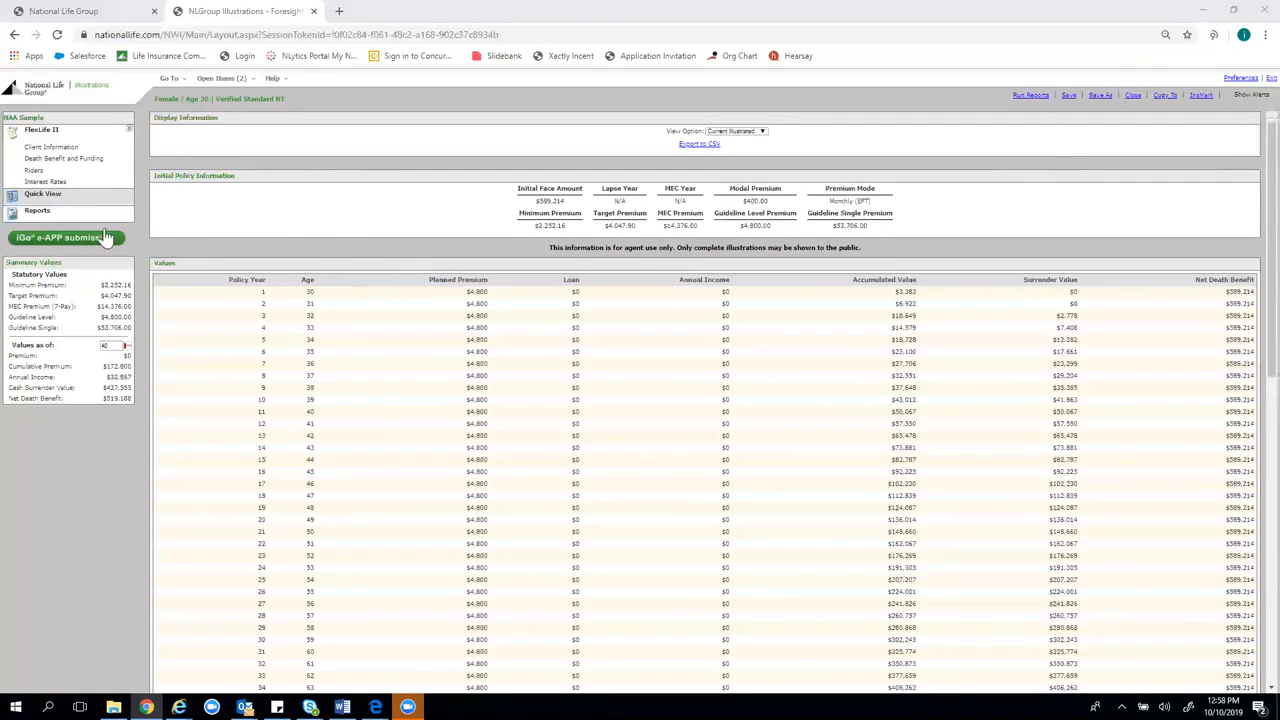
# Solve for Minimum DB/Max Cash Value with death benefit option B (Increasing)
pyautogui.click(99, 161)
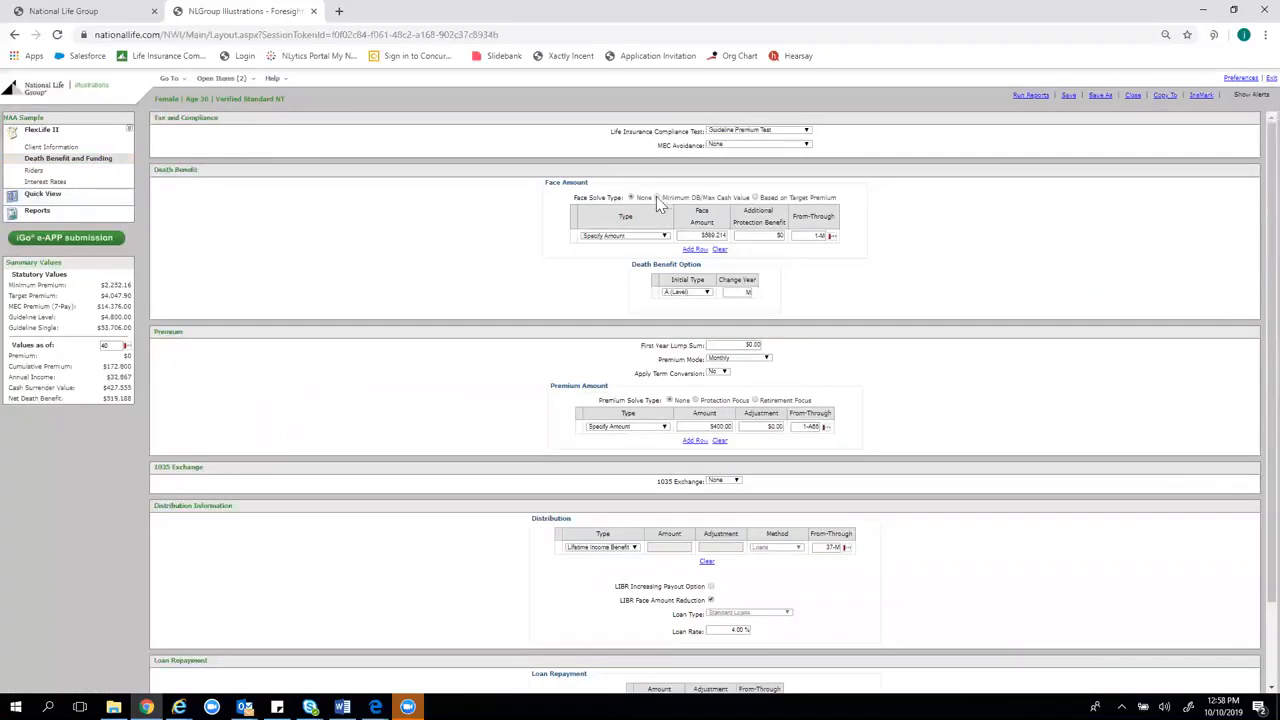
pyautogui.click(657, 198)
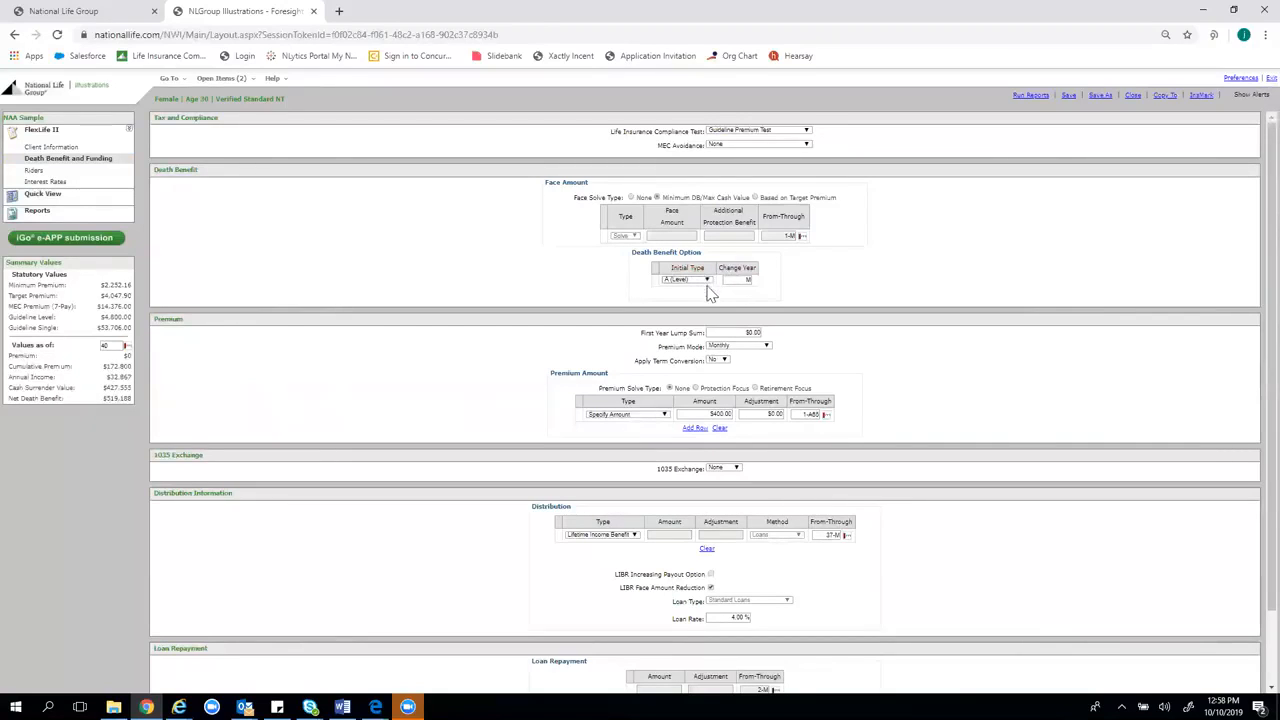
pyautogui.click(706, 280)
pyautogui.click(706, 317)
pyautogui.click(740, 280)
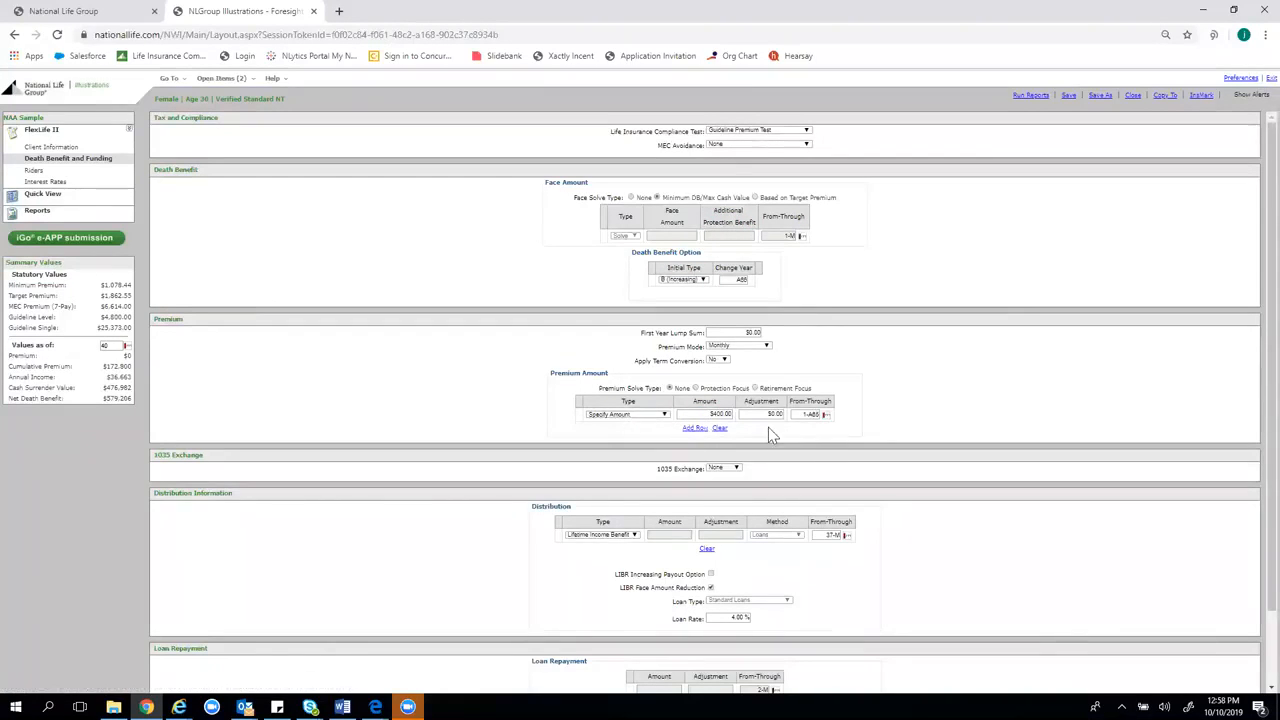
# Change the $400.00 premium to $200.00 monthly for policy years 1–5
pyautogui.click(722, 413)
pyautogui.write('200')
pyautogui.click(810, 414)
pyautogui.write('1-A')
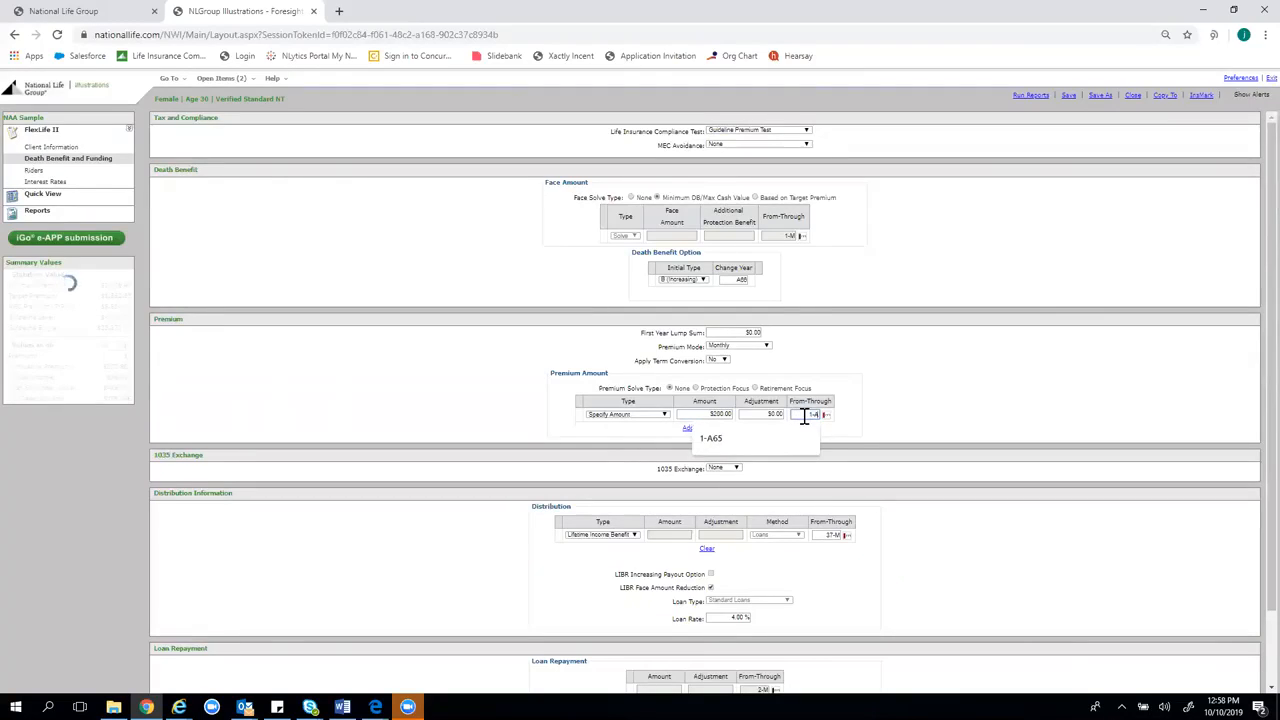
pyautogui.press('BackSpace')
pyautogui.write('5')
pyautogui.click(938, 388)
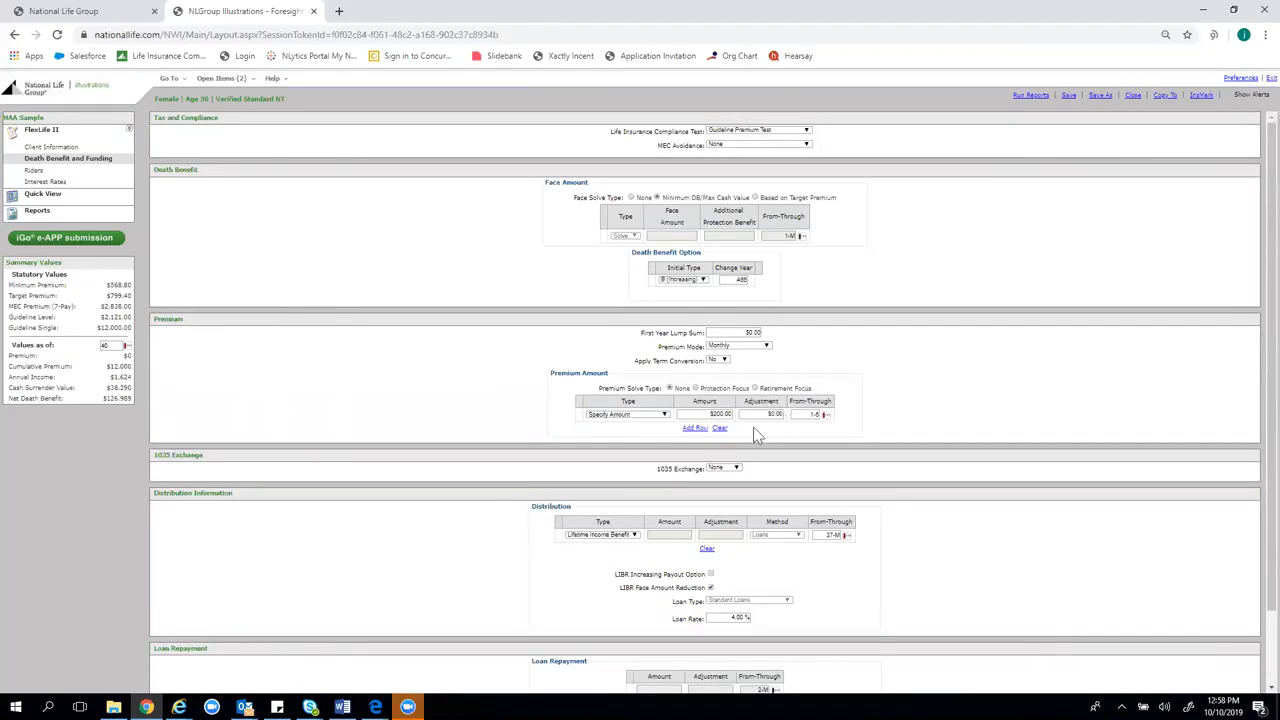
# Add a second Specify Amount premium row of $450.00 for years 6–11
pyautogui.click(693, 430)
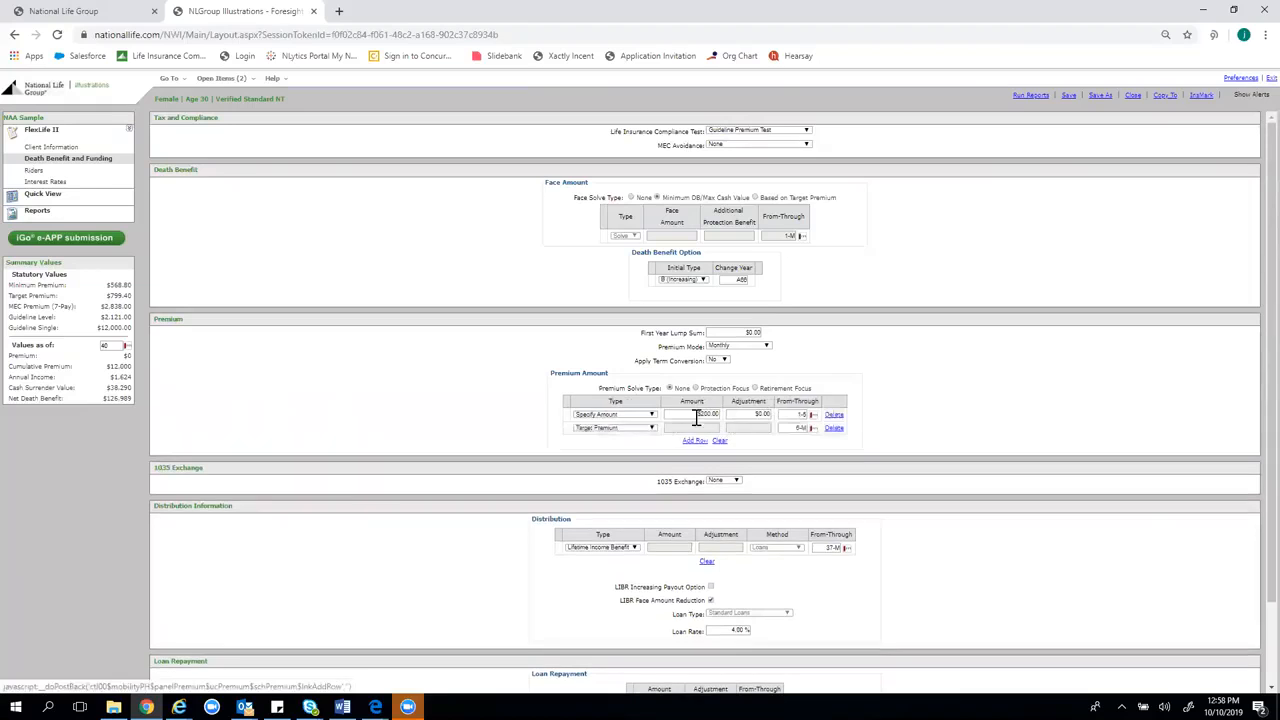
pyautogui.click(624, 431)
pyautogui.click(612, 436)
pyautogui.click(708, 428)
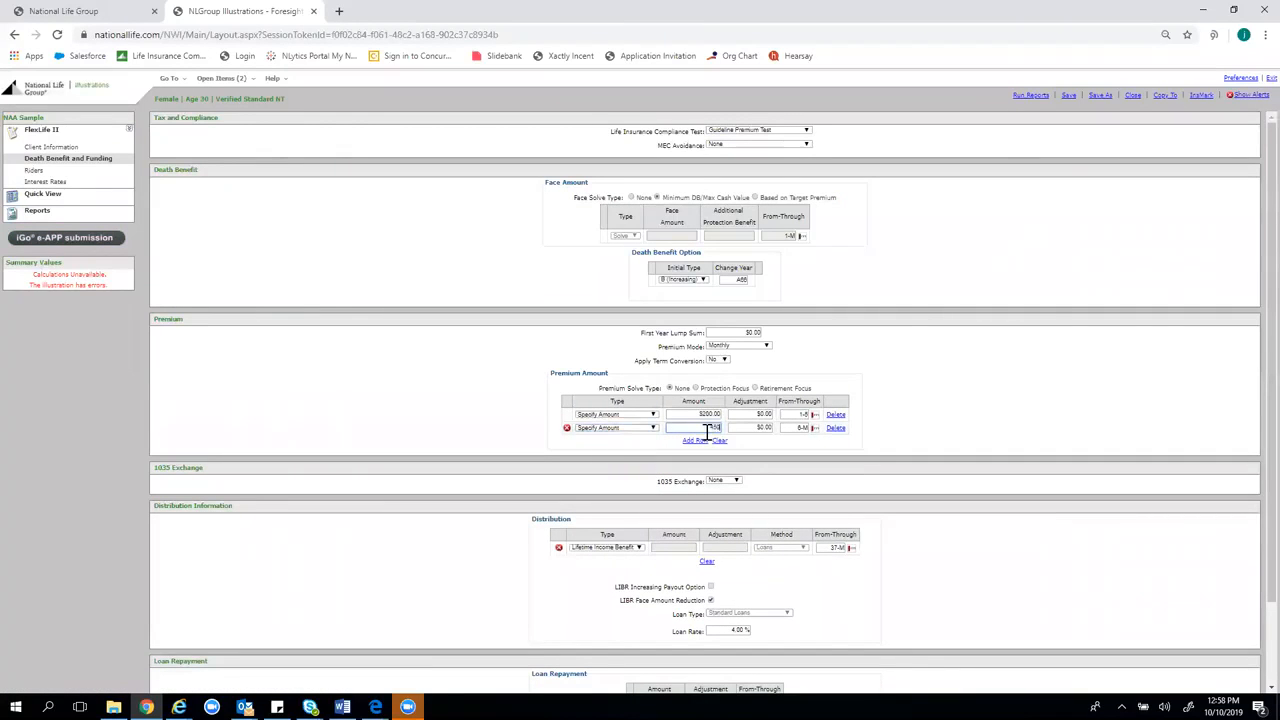
pyautogui.click(804, 428)
pyautogui.press('BackSpace')
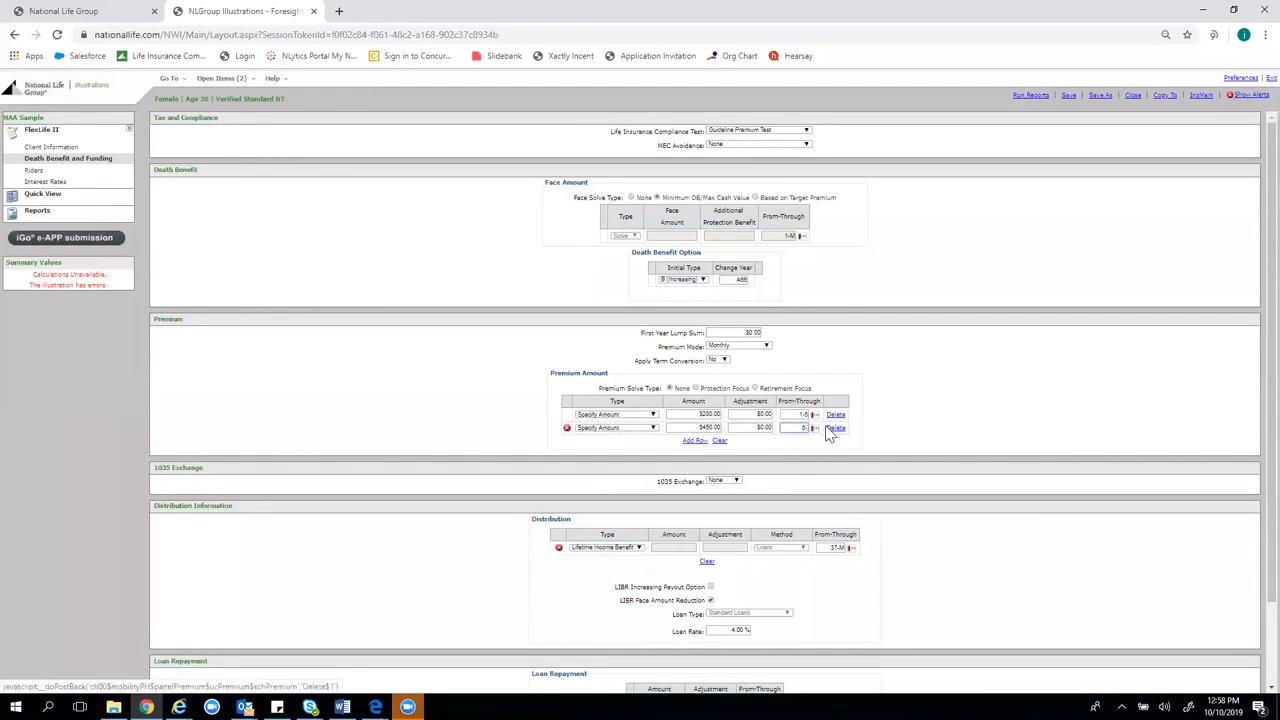
pyautogui.write('11')
pyautogui.click(1031, 443)
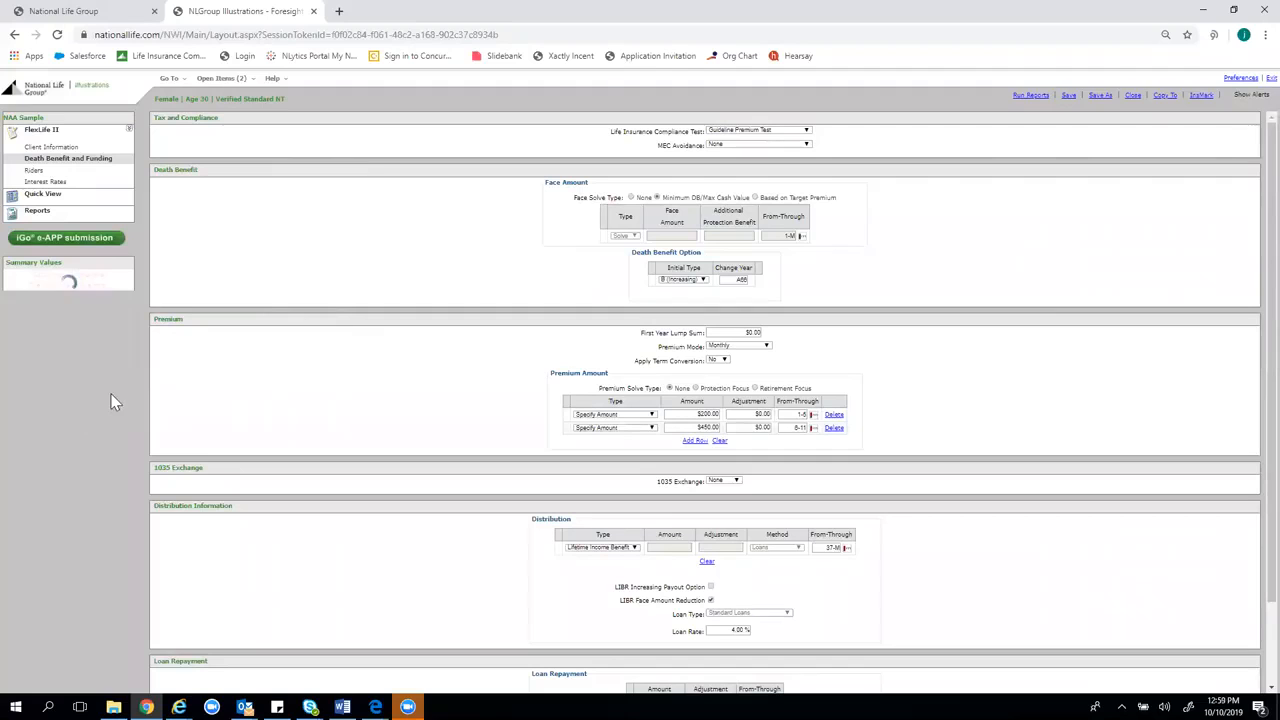
# Add a third Specify Amount premium row of $750.00 and select its year range
pyautogui.click(694, 441)
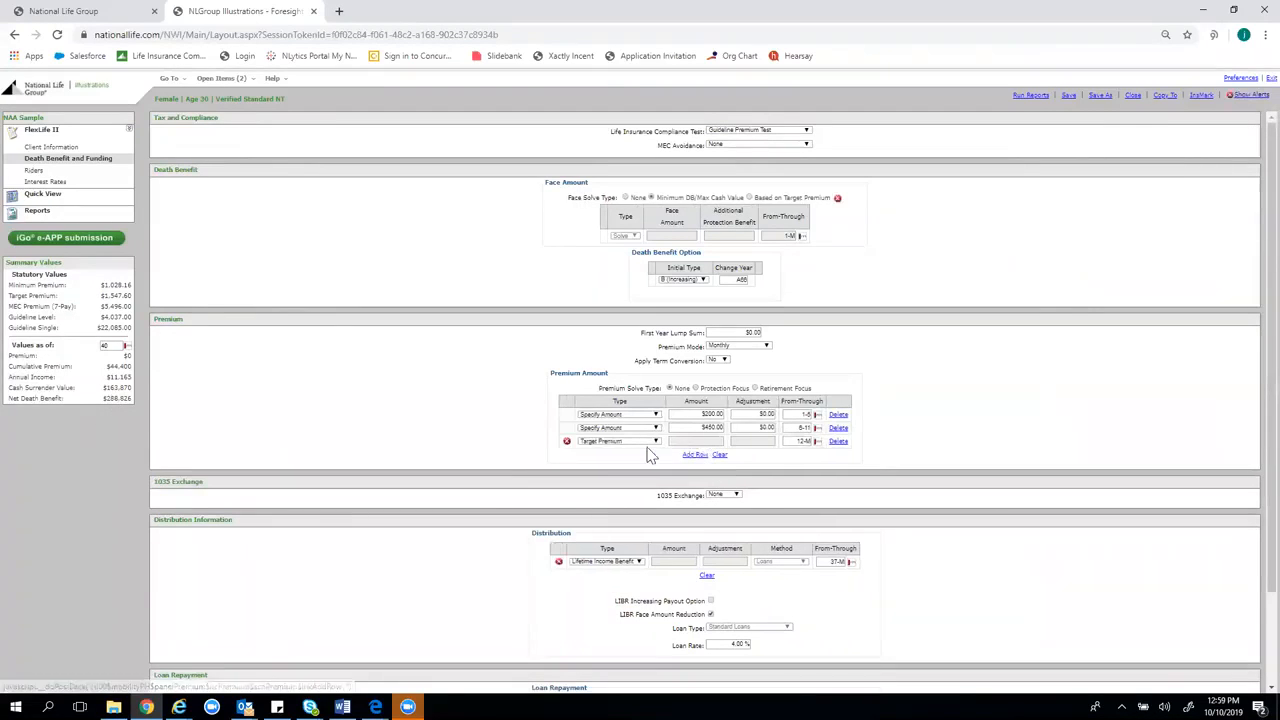
pyautogui.click(648, 442)
pyautogui.click(648, 456)
pyautogui.click(693, 441)
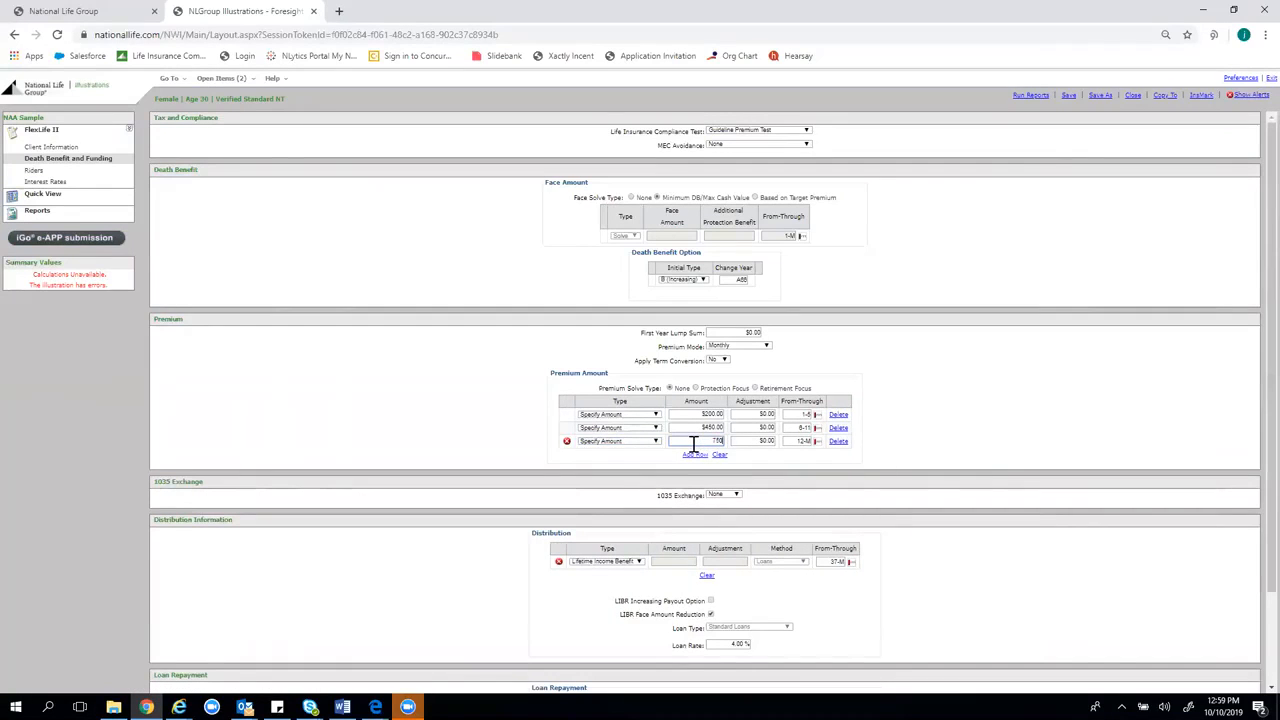
pyautogui.write('750')
pyautogui.click(800, 441)
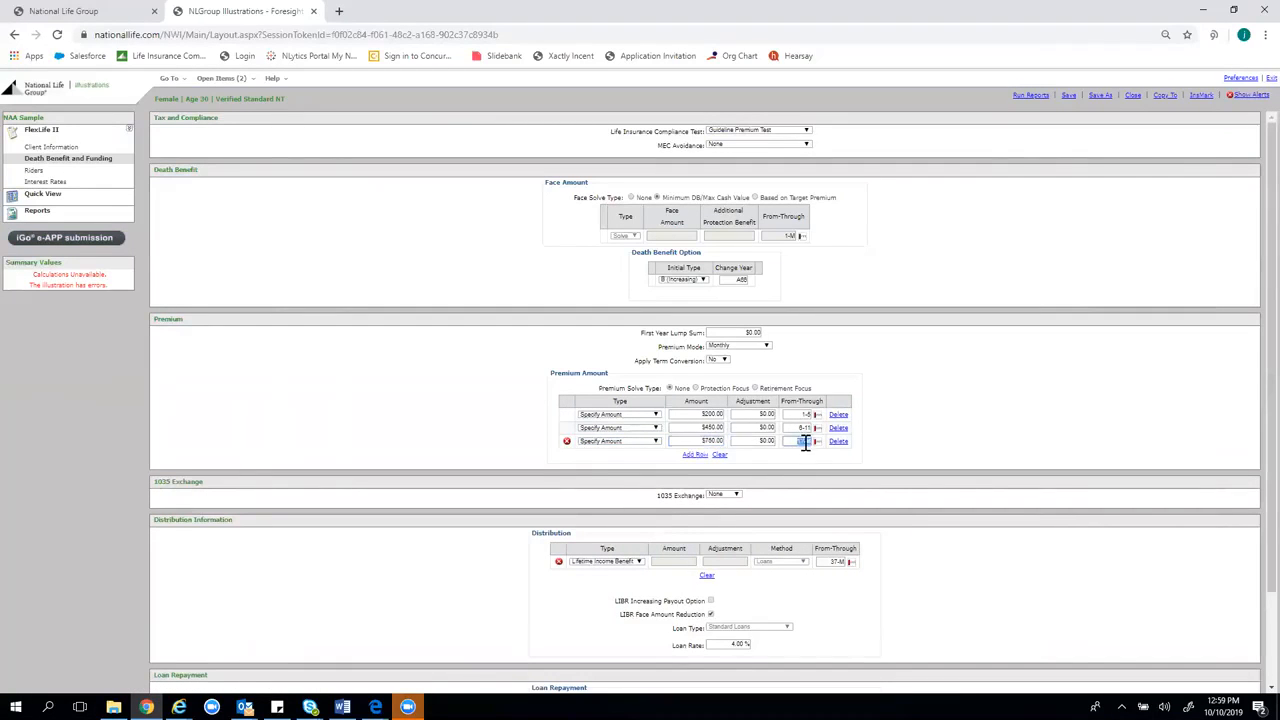